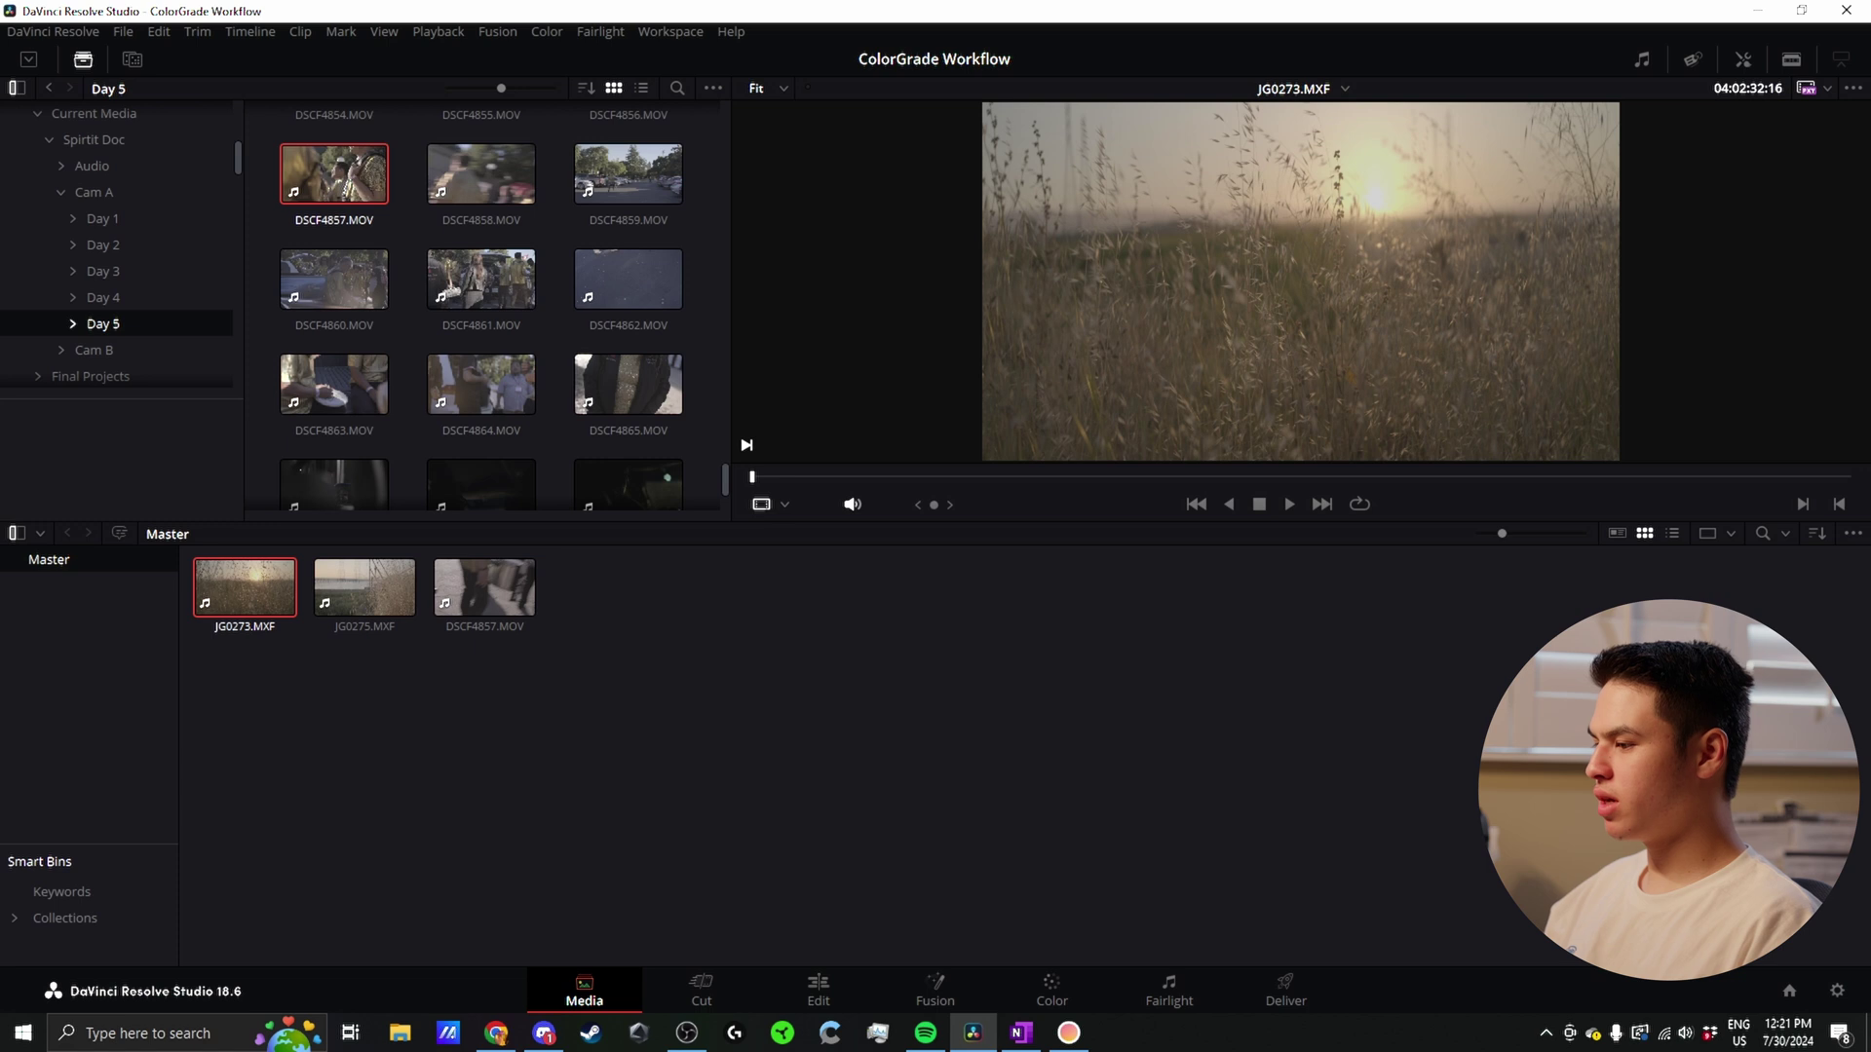
# Step: Set the timeline resolution to 3840 x 2160 Ultra HD, then view the Color Management settings
pyautogui.click(1839, 993)
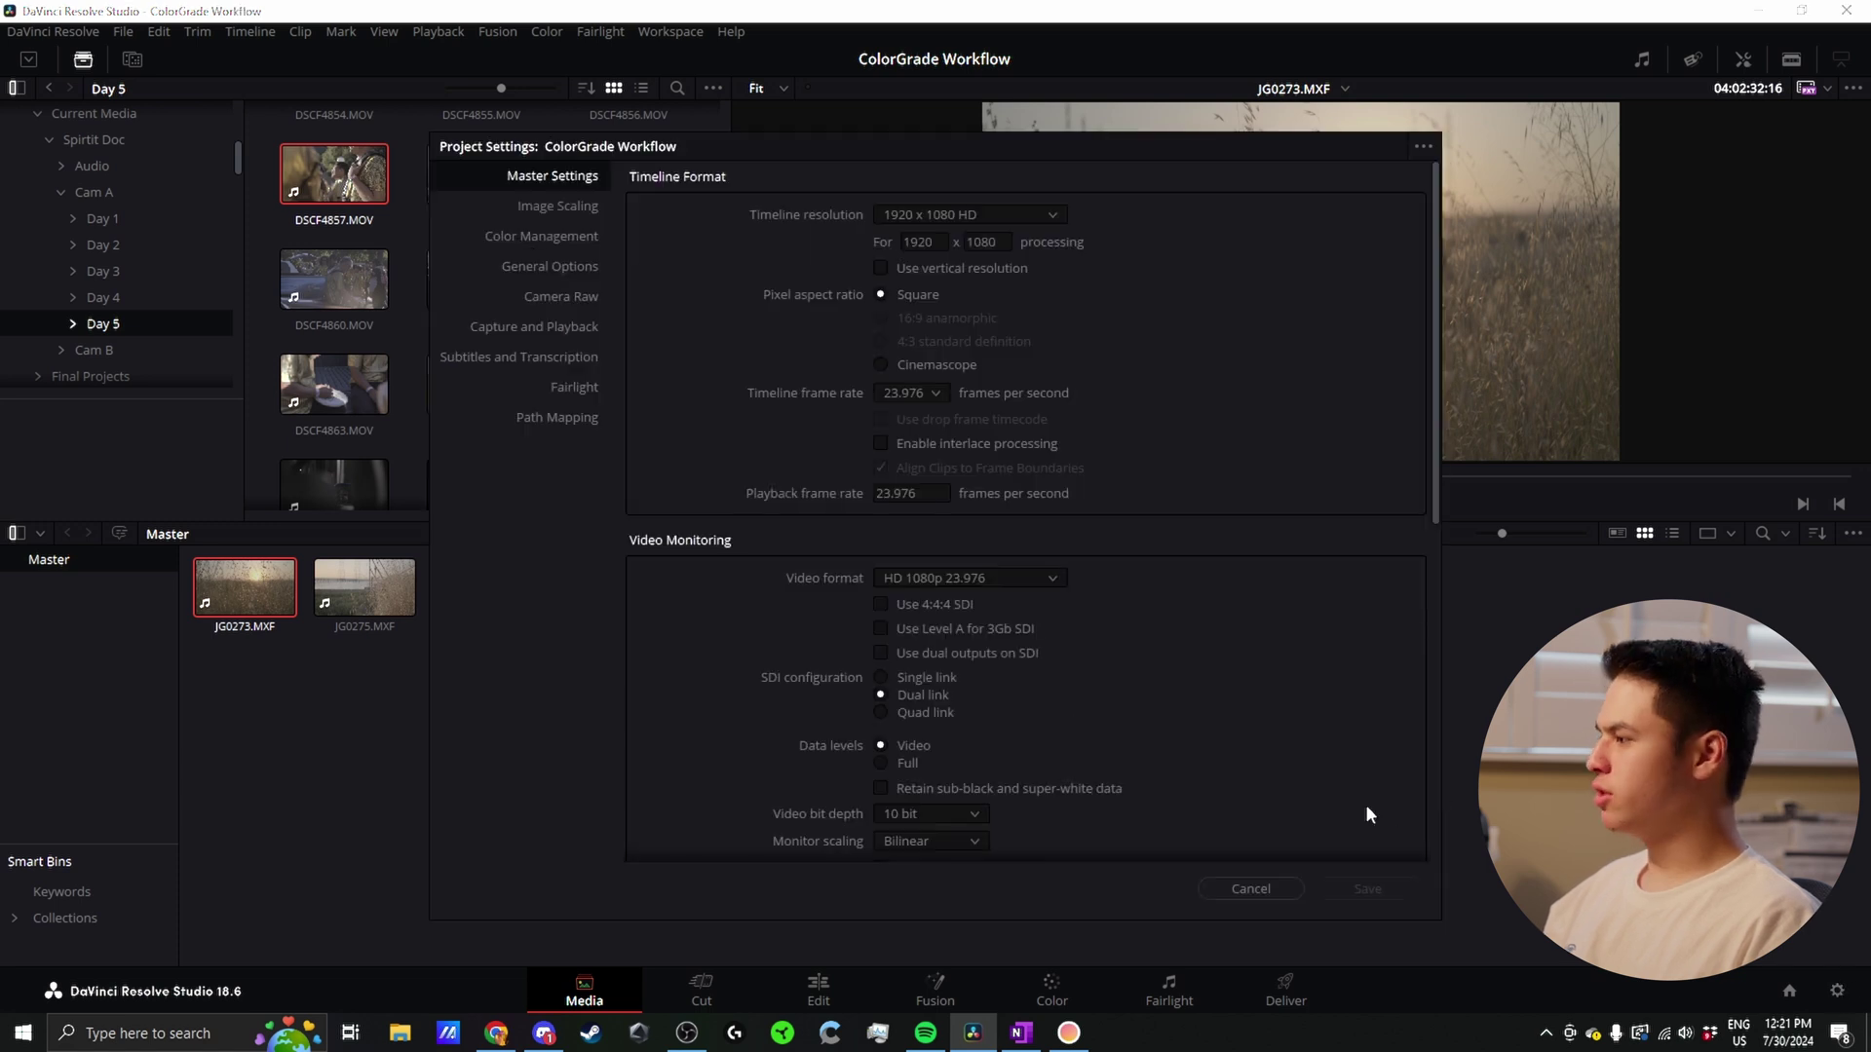
pyautogui.click(993, 218)
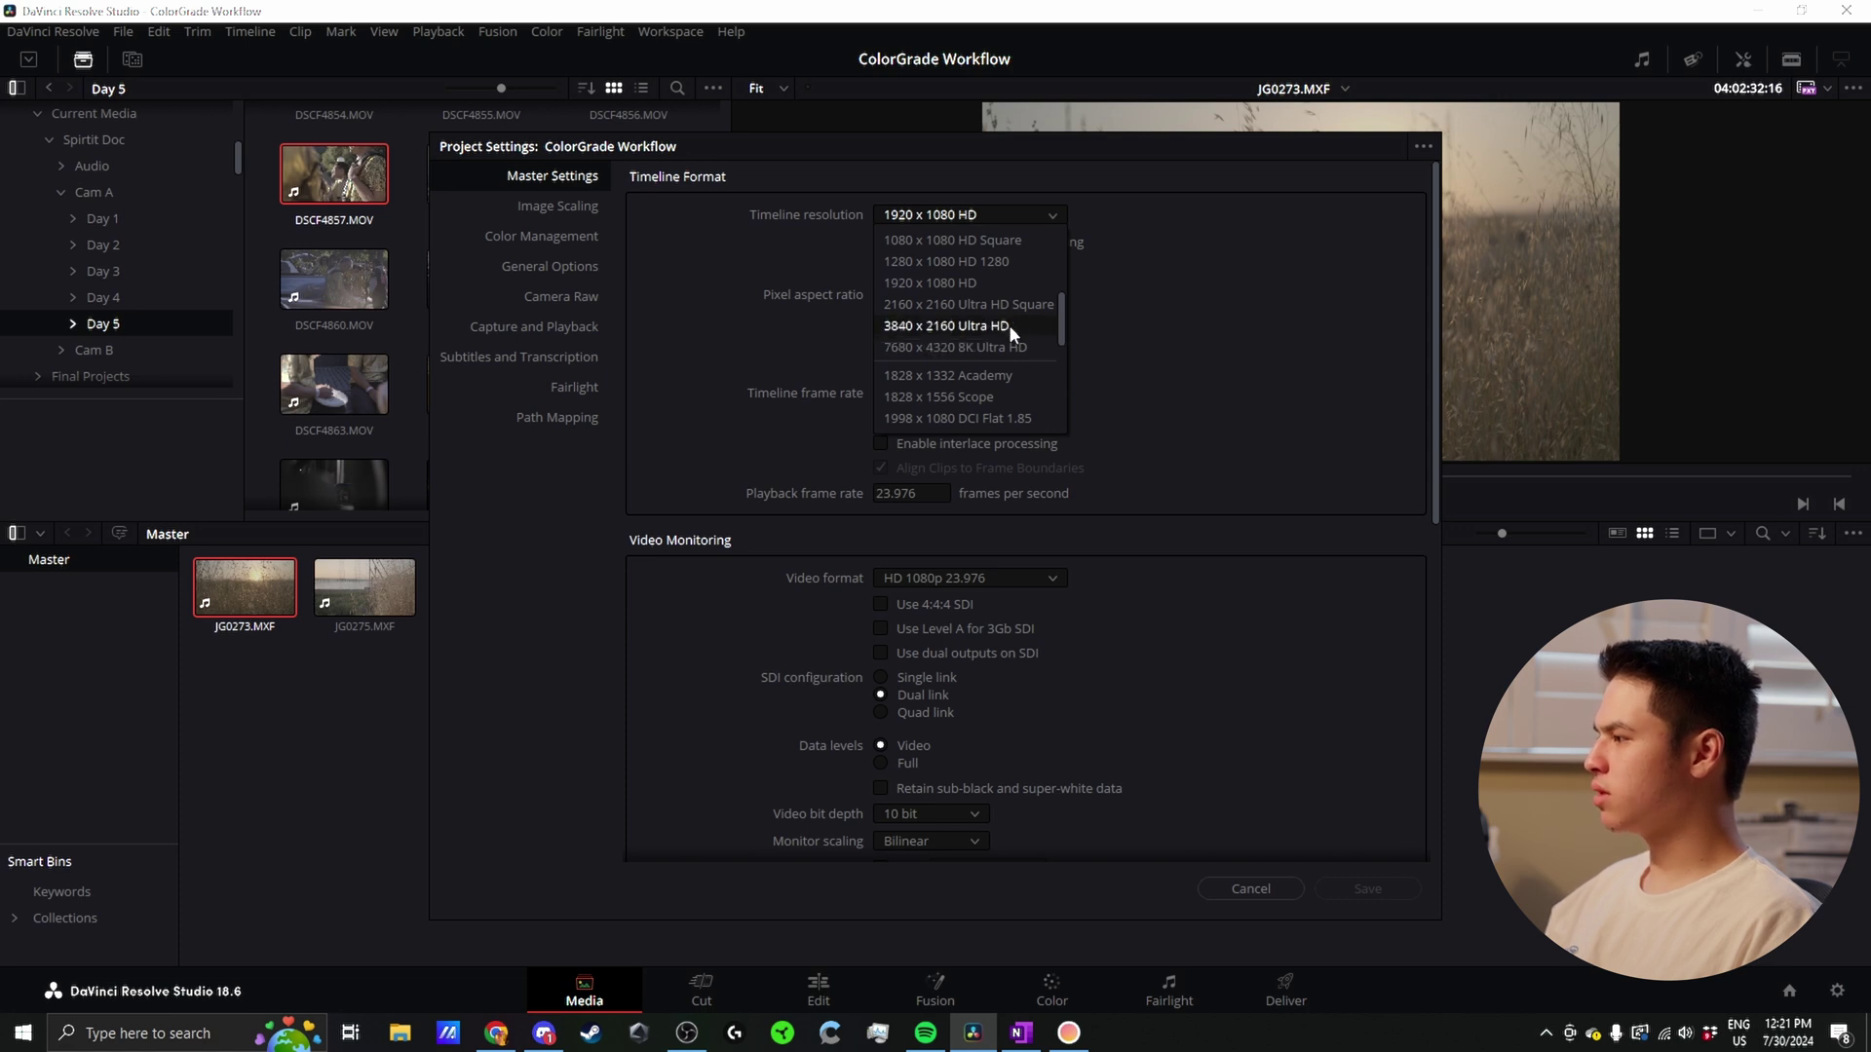
pyautogui.click(1013, 324)
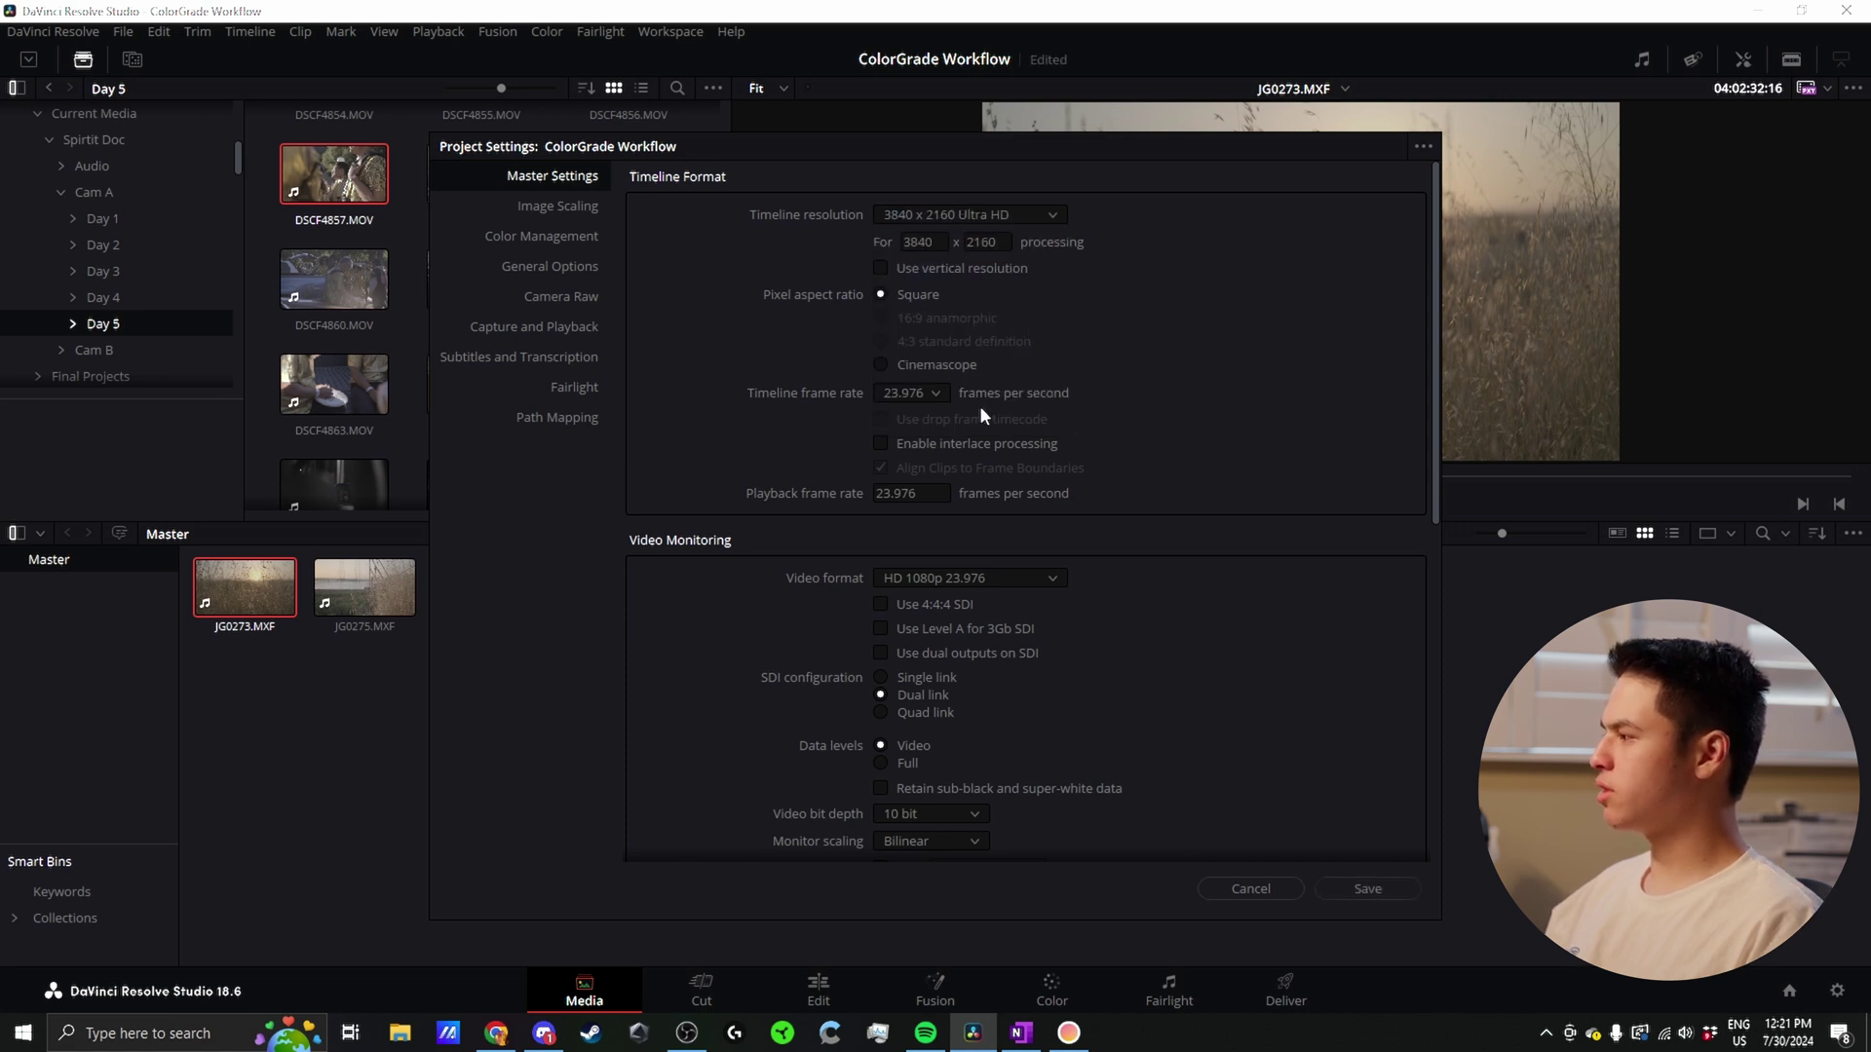
pyautogui.click(605, 236)
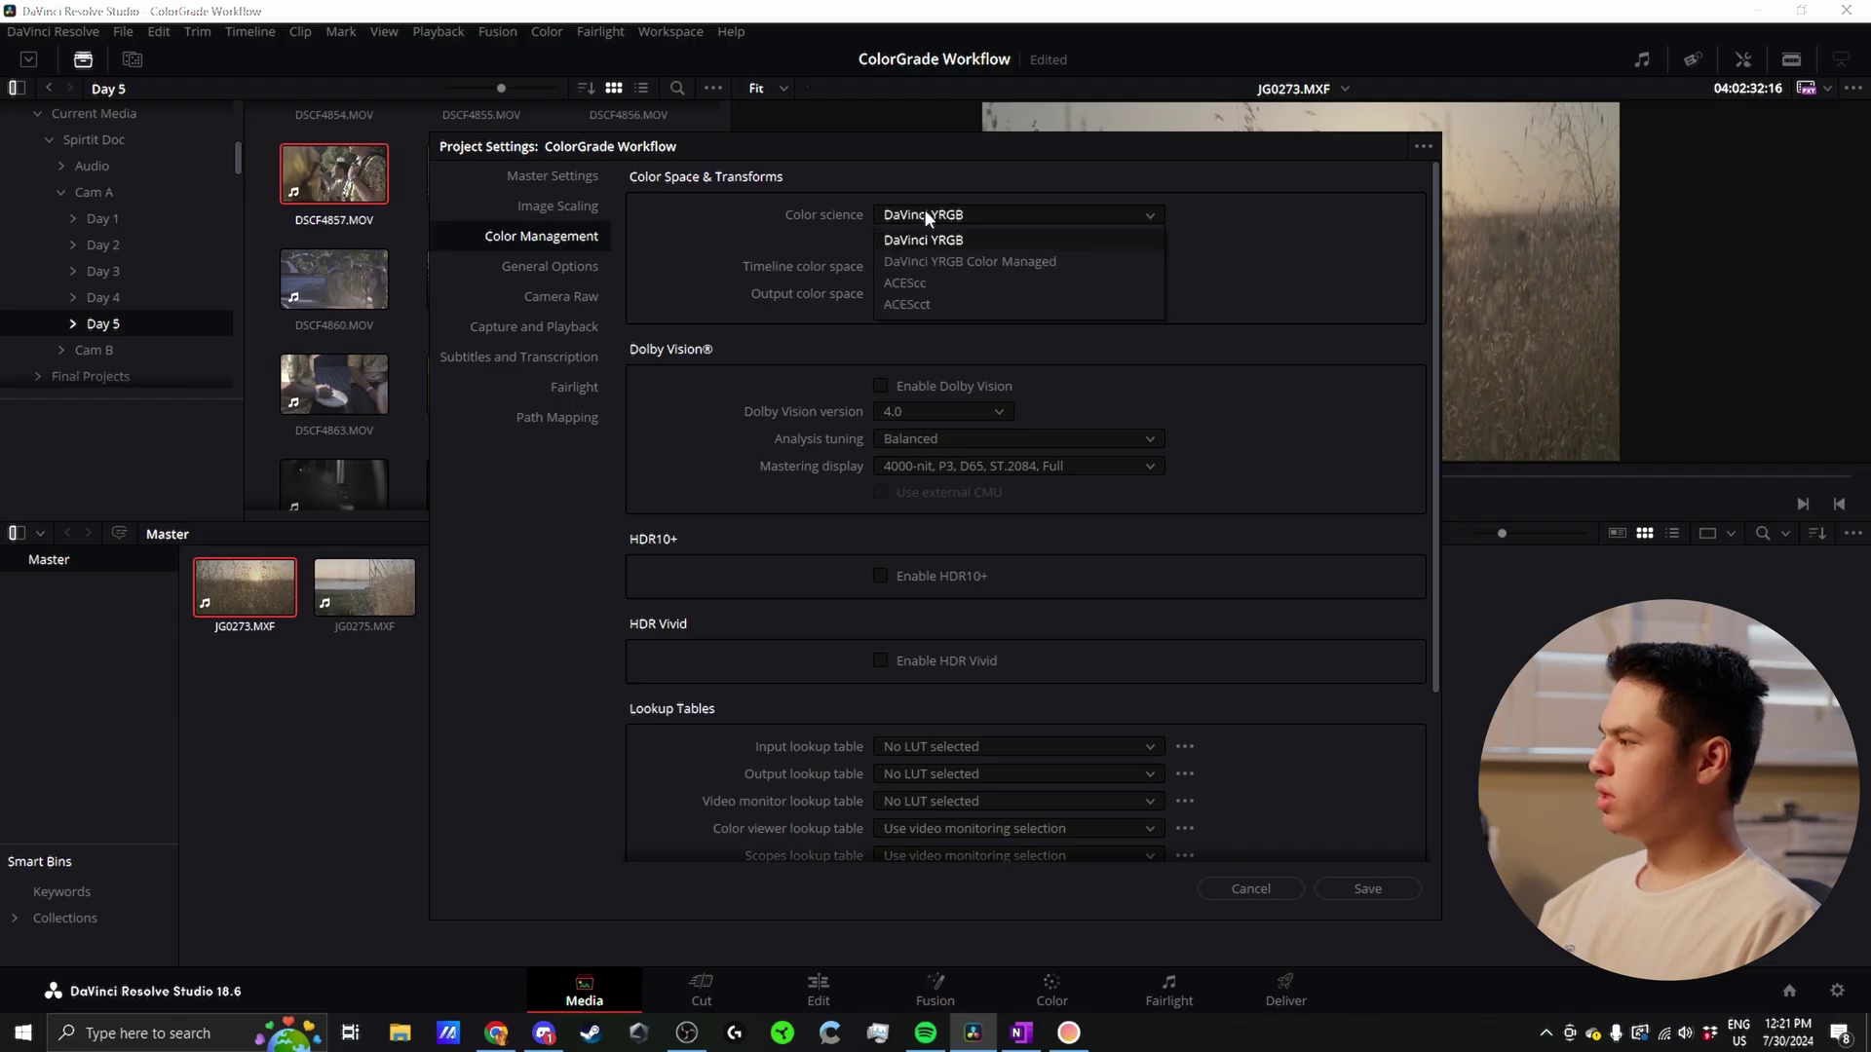
# Step: Choose DaVinci YRGB Color Managed color science, turn off automatic management, and use Custom processing mode
pyautogui.click(1033, 262)
pyautogui.click(879, 241)
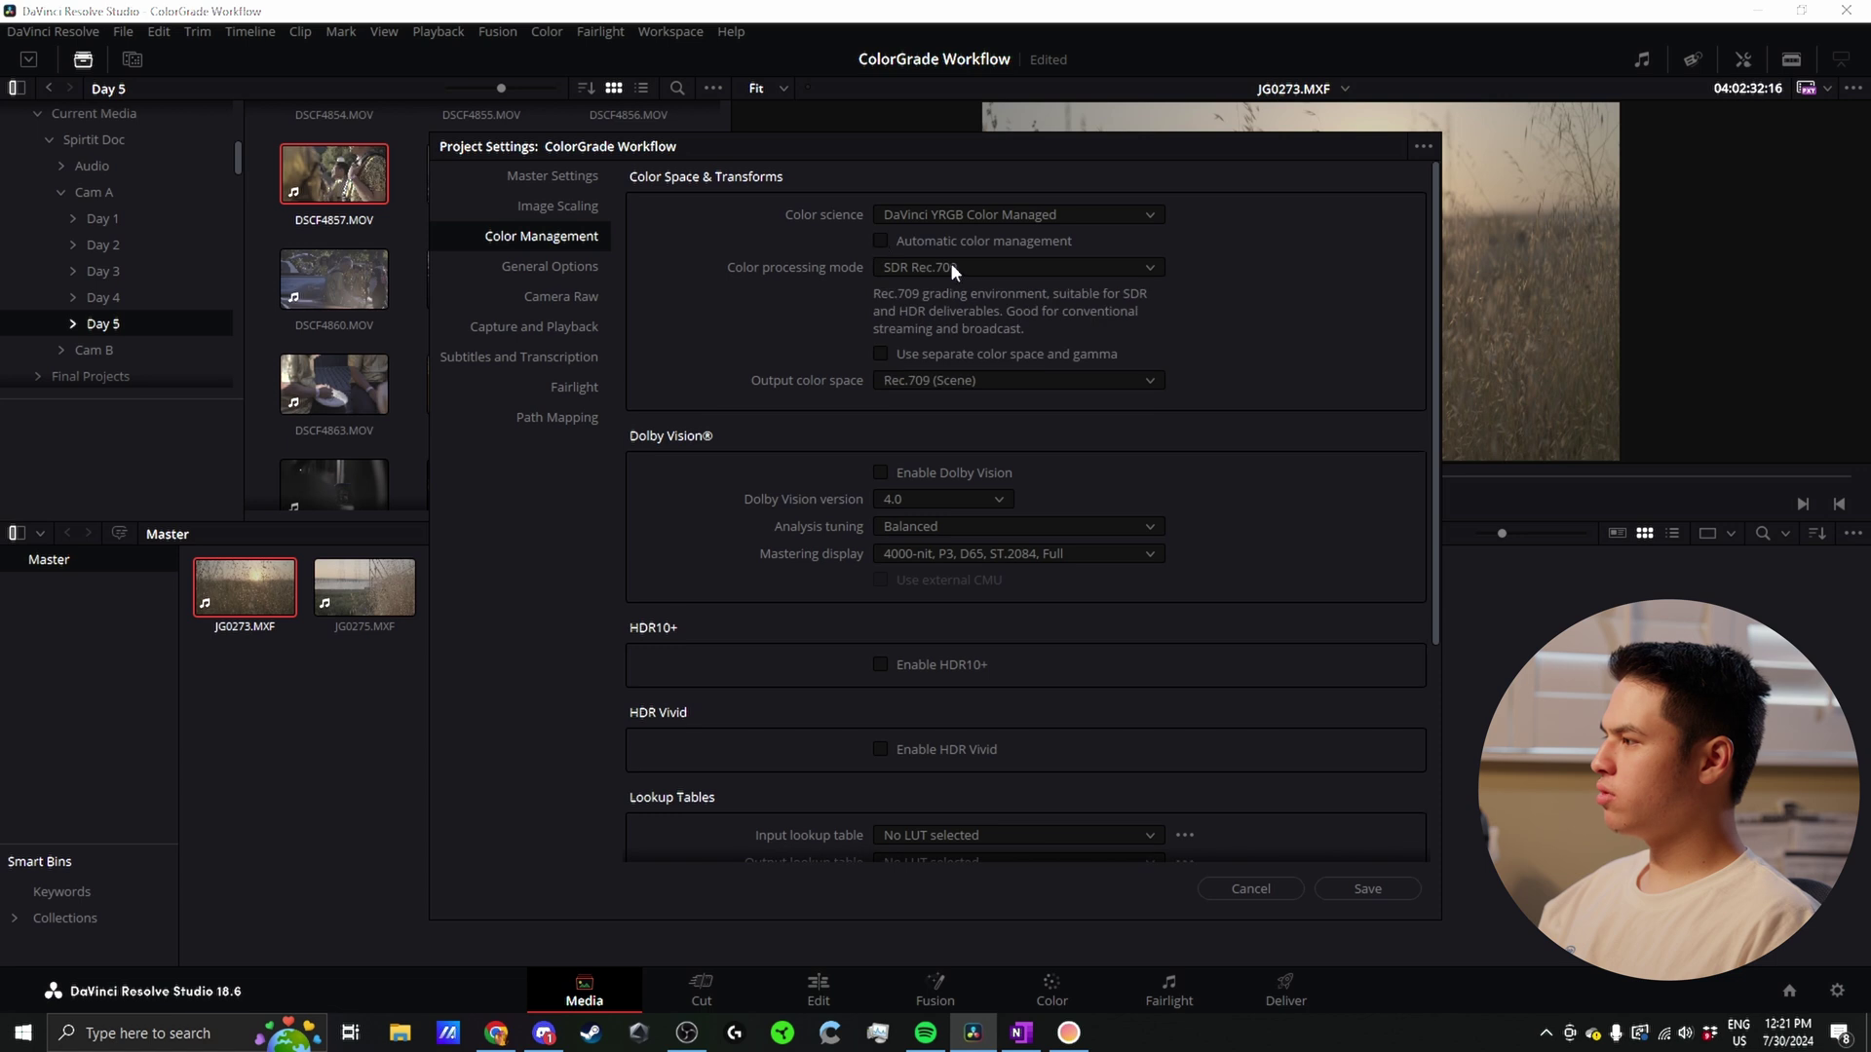
pyautogui.click(957, 260)
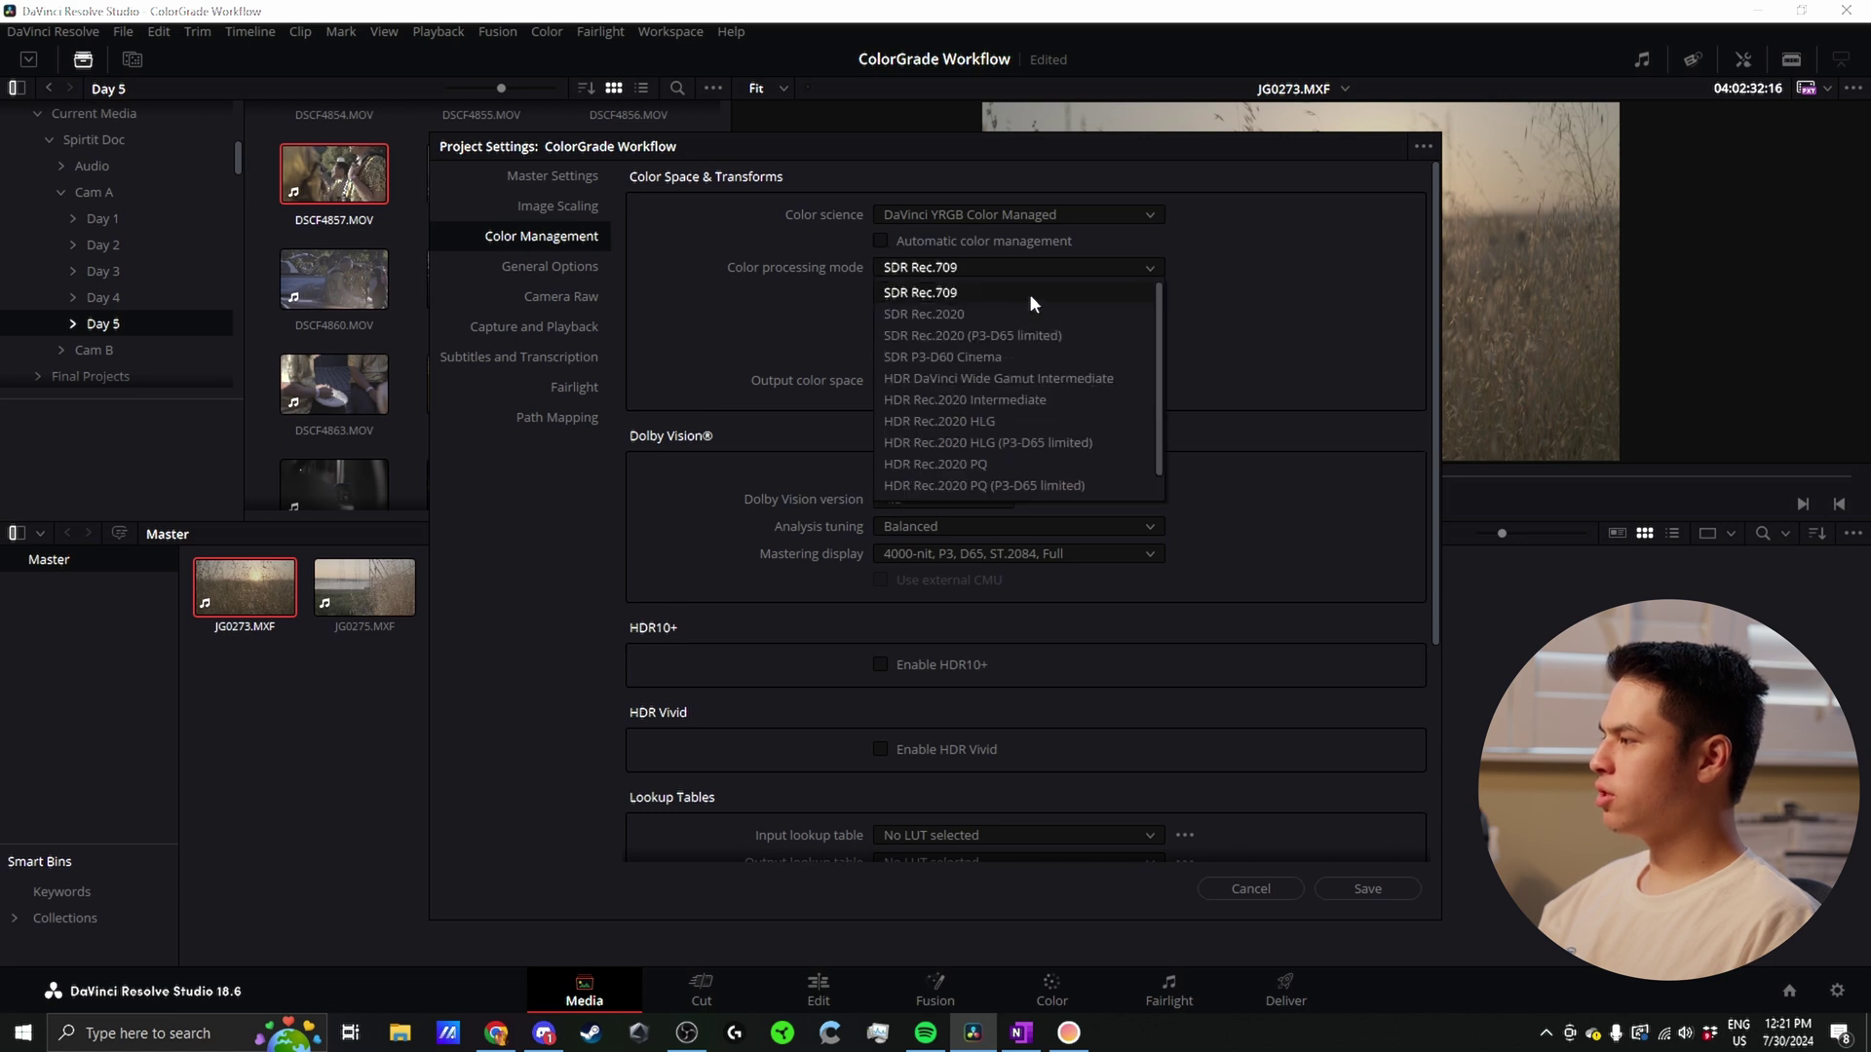
pyautogui.click(927, 473)
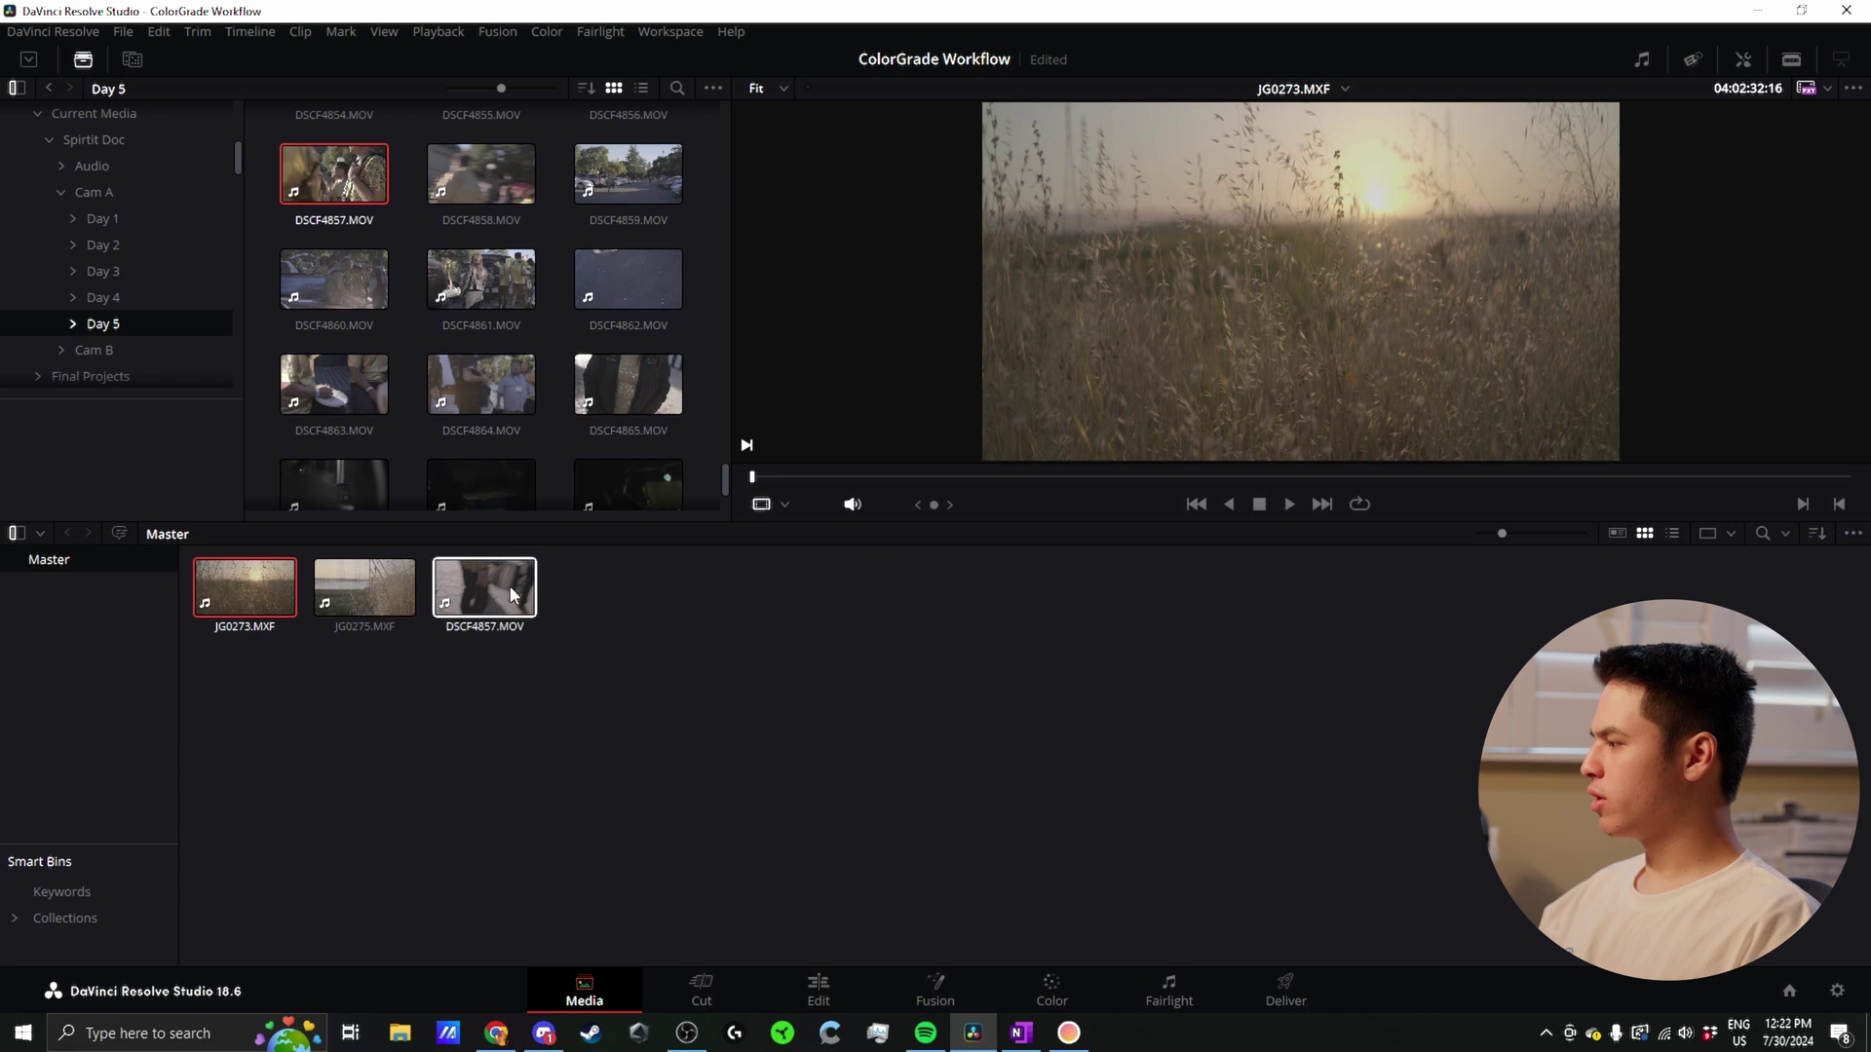
pyautogui.click(365, 590)
pyautogui.click(484, 590)
pyautogui.click(245, 590)
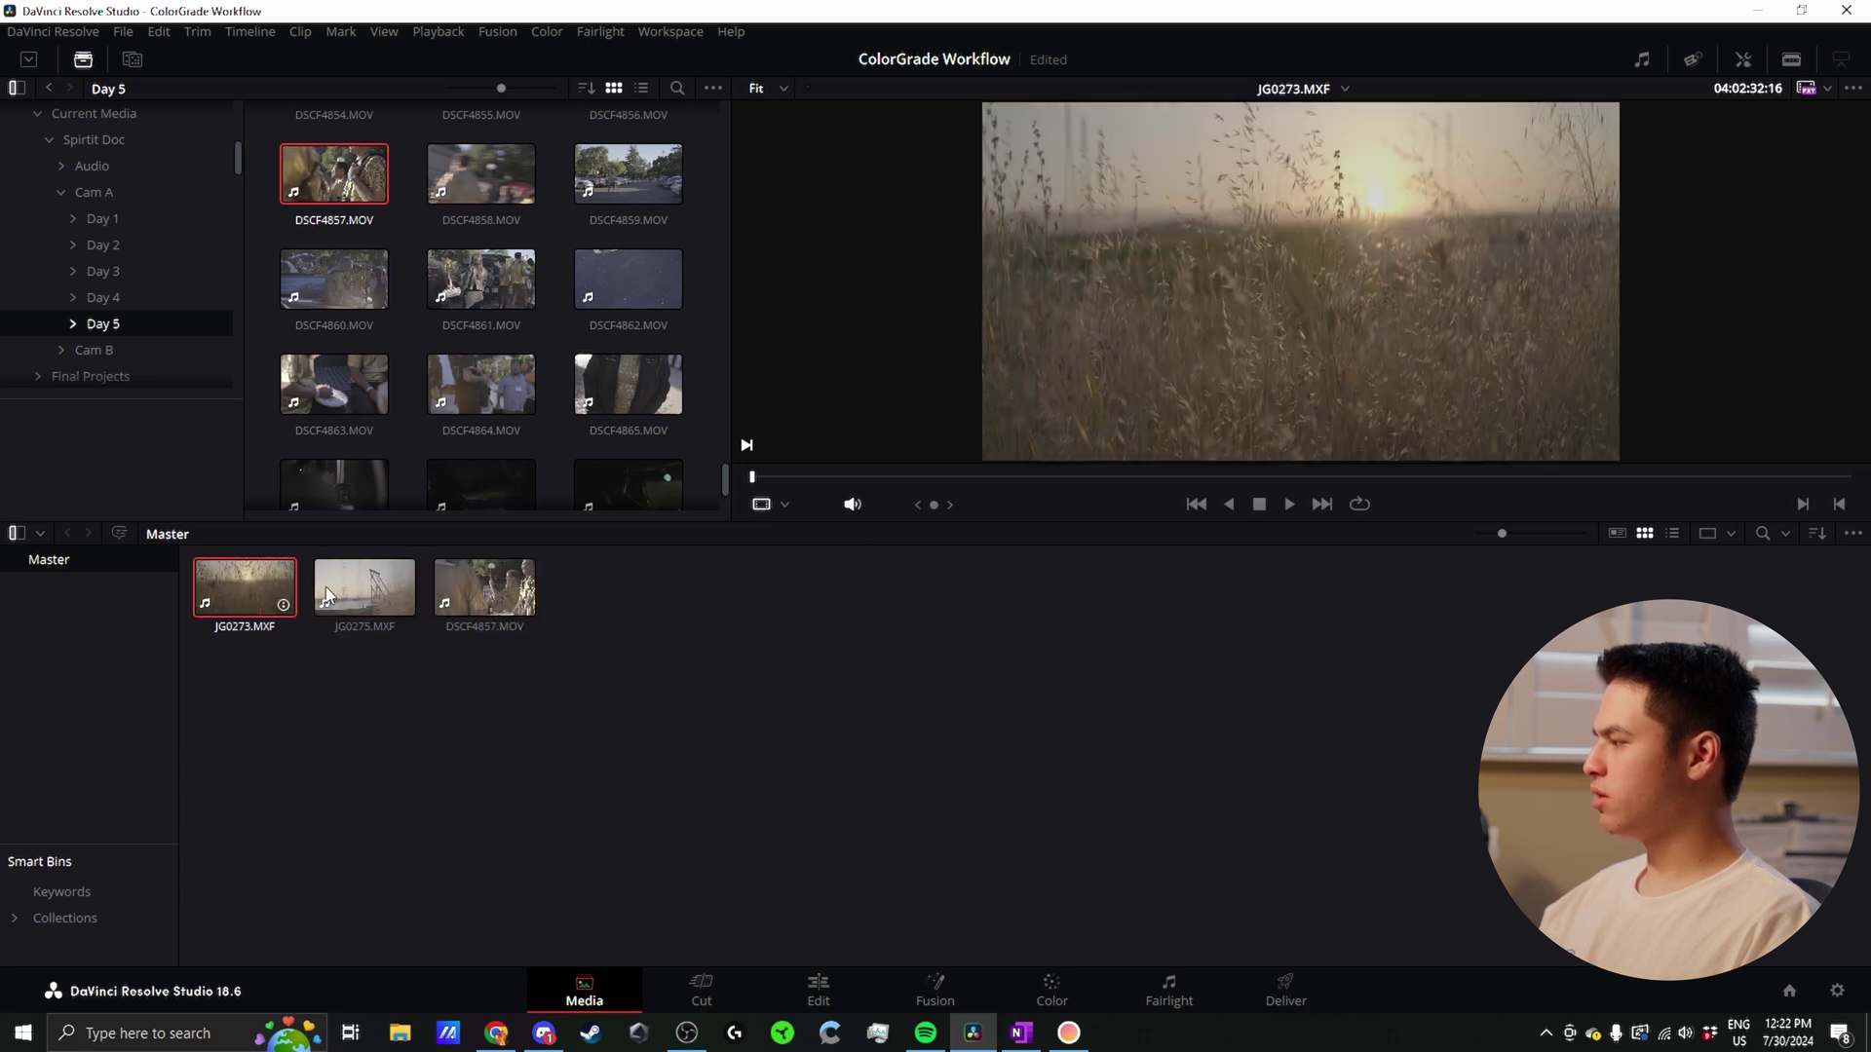
pyautogui.click(378, 597)
pyautogui.click(273, 581)
pyautogui.click(352, 583)
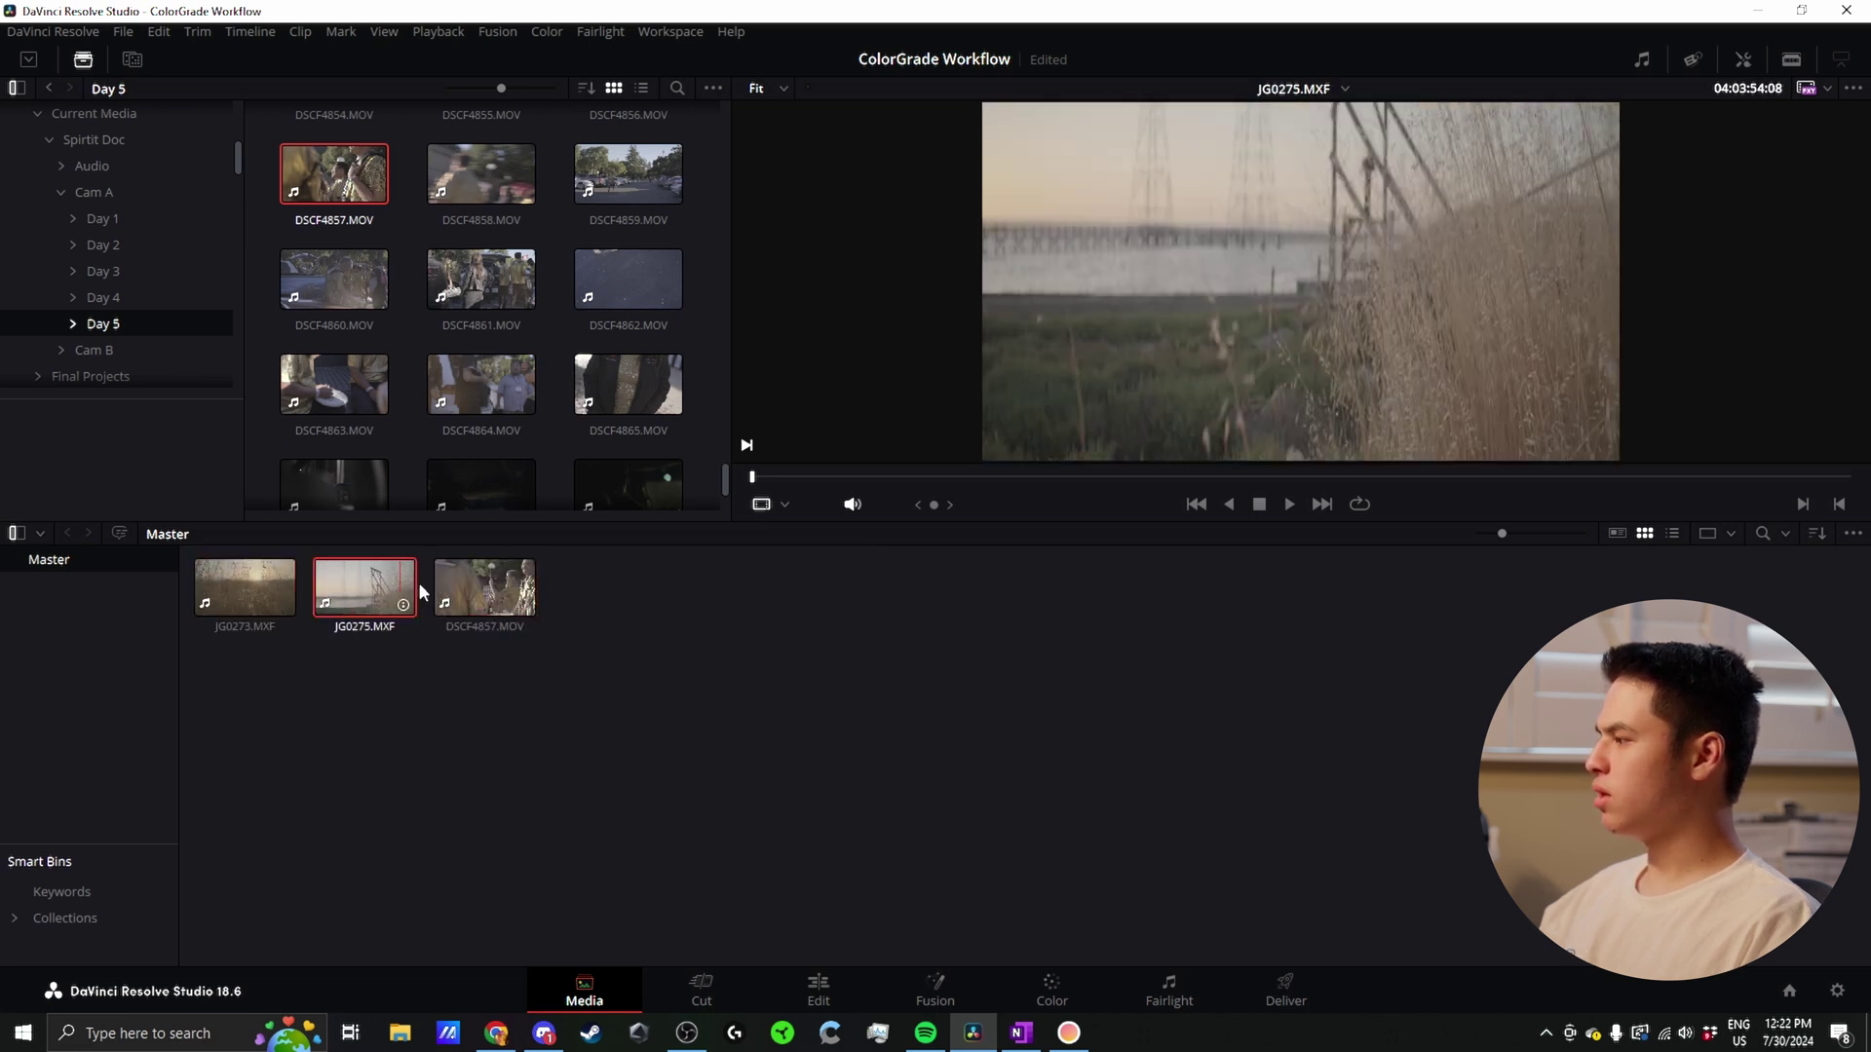
pyautogui.press('Right')
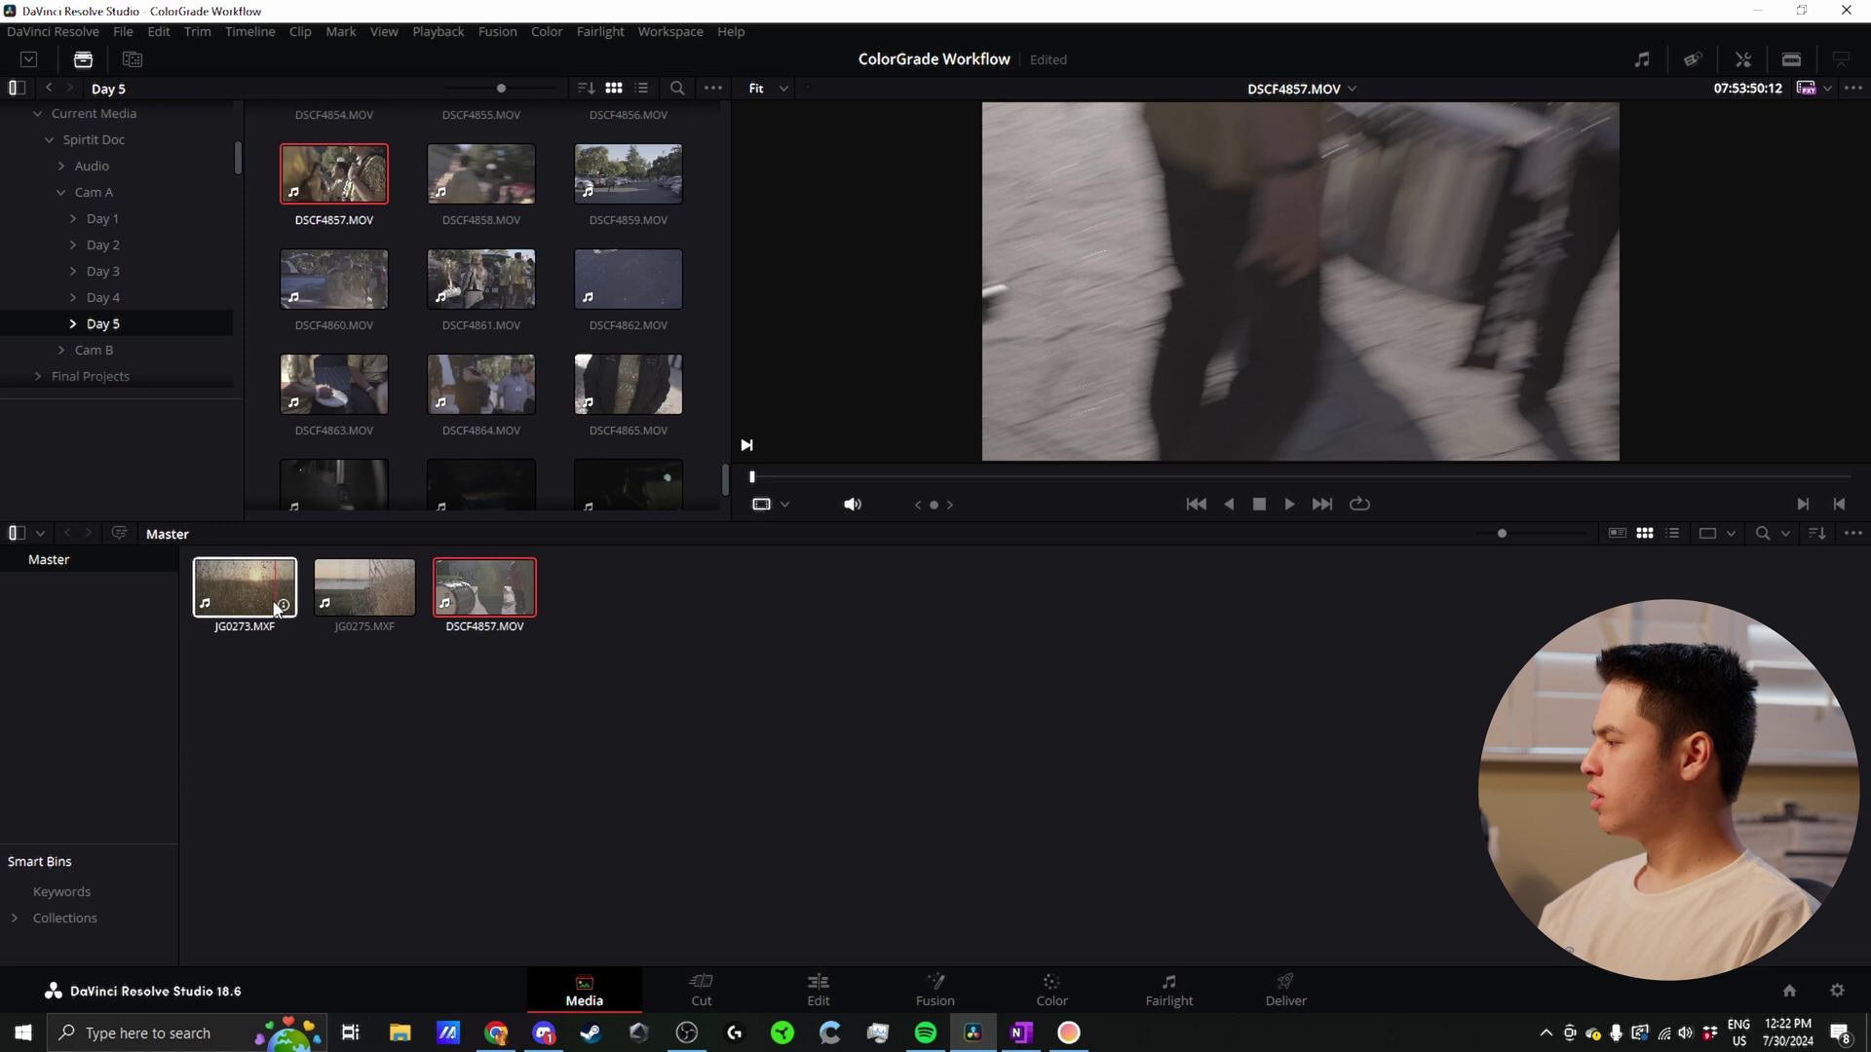
pyautogui.click(239, 693)
pyautogui.moveTo(240, 695); pyautogui.dragTo(536, 565)
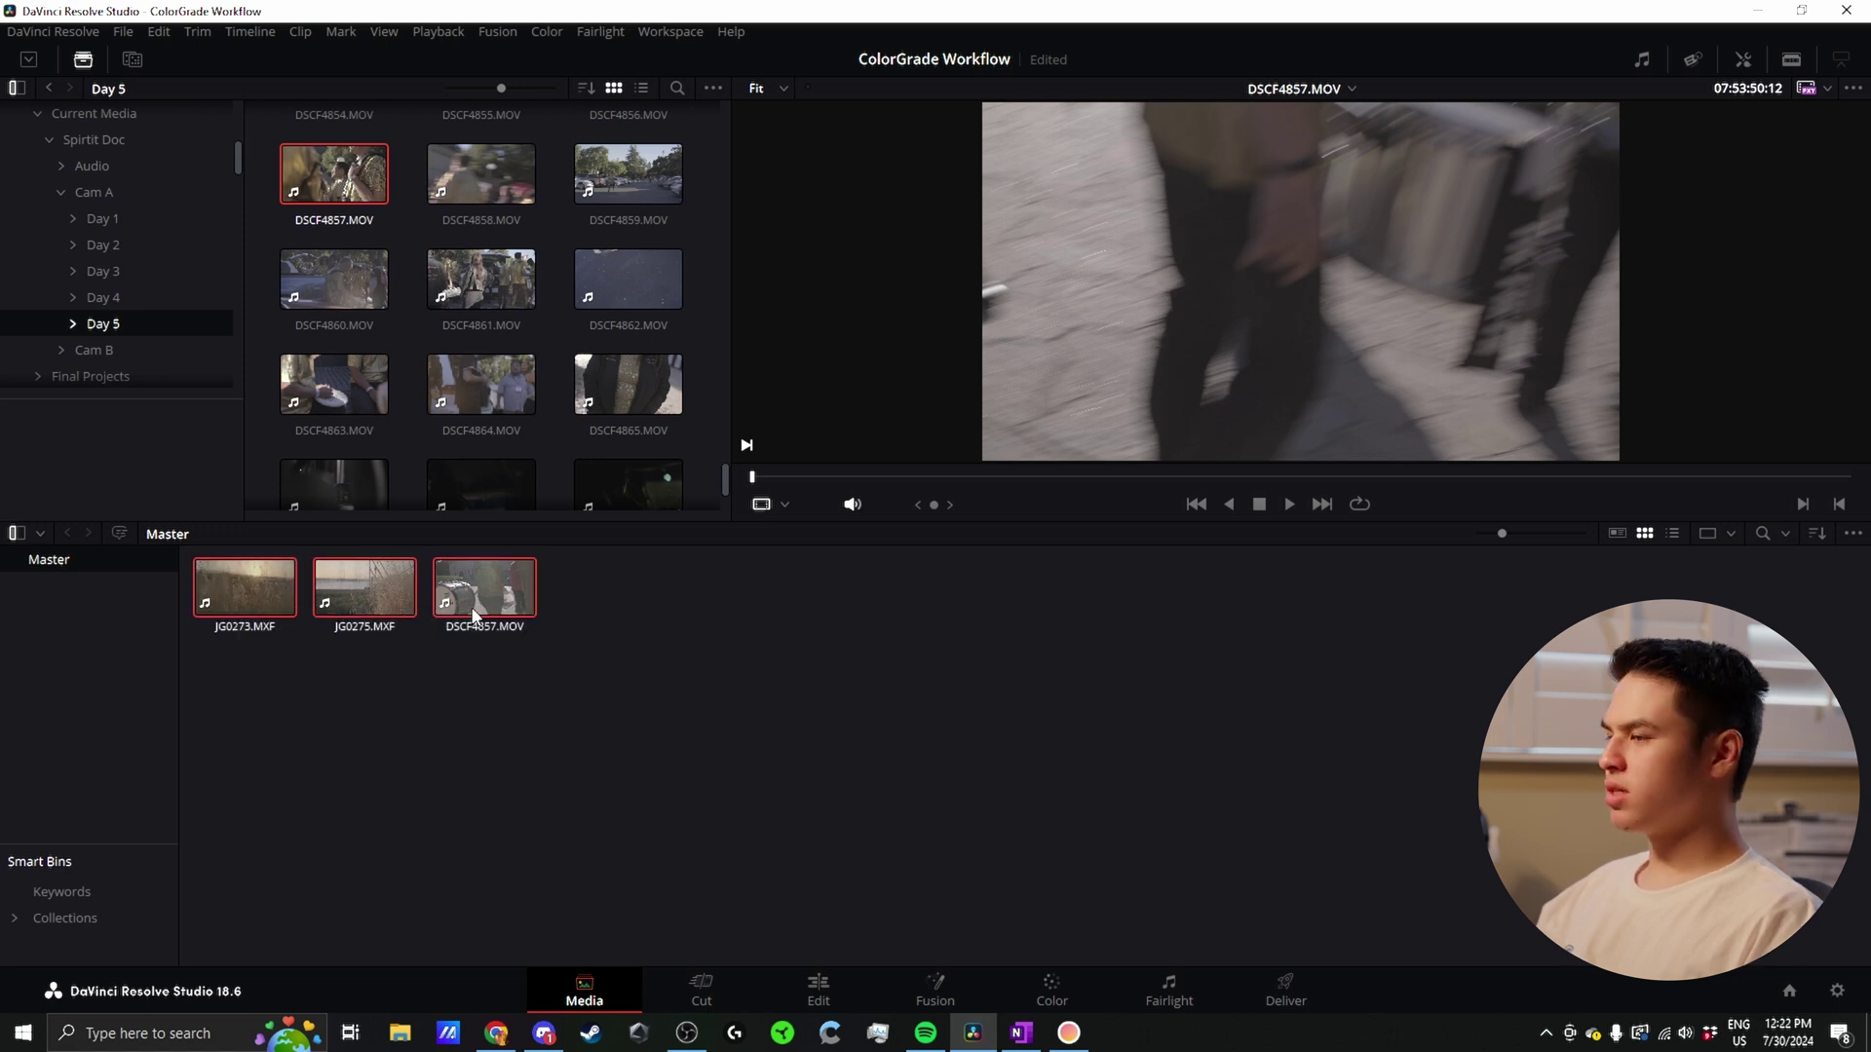
pyautogui.click(334, 606)
pyautogui.press('Left')
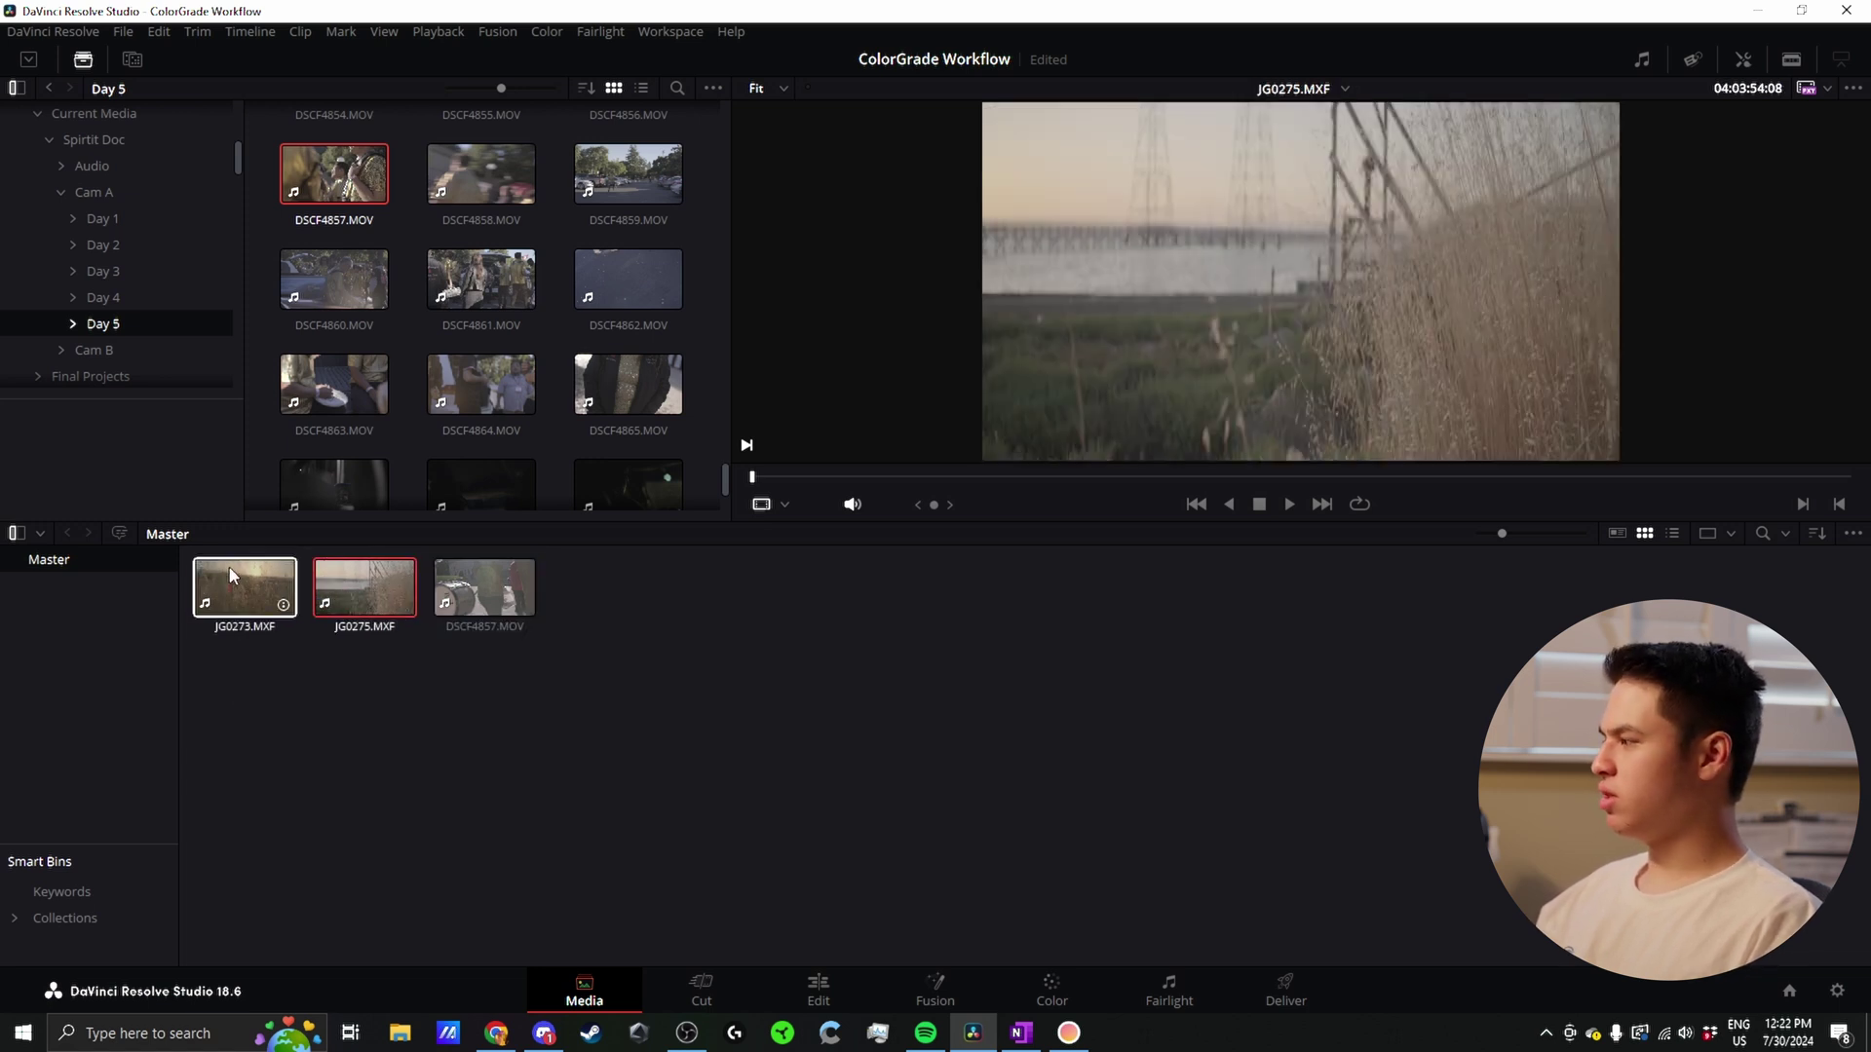
pyautogui.click(357, 591)
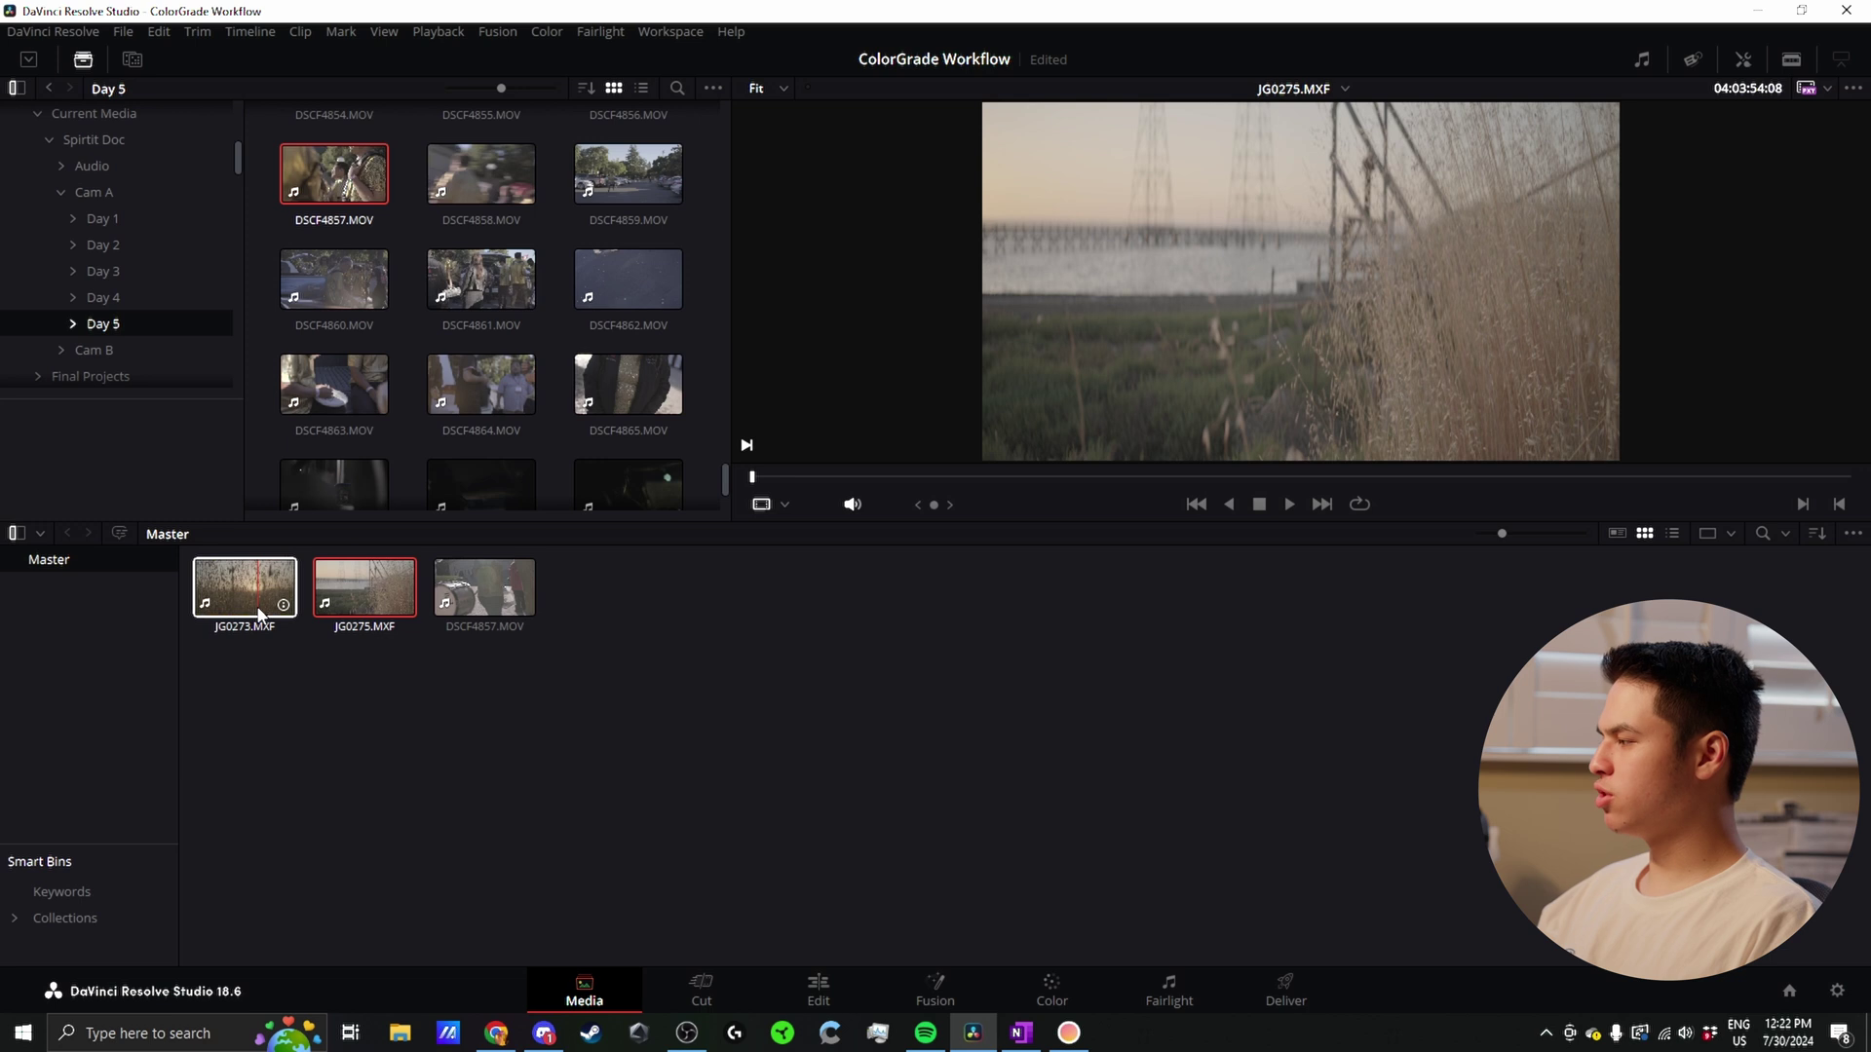
pyautogui.click(461, 582)
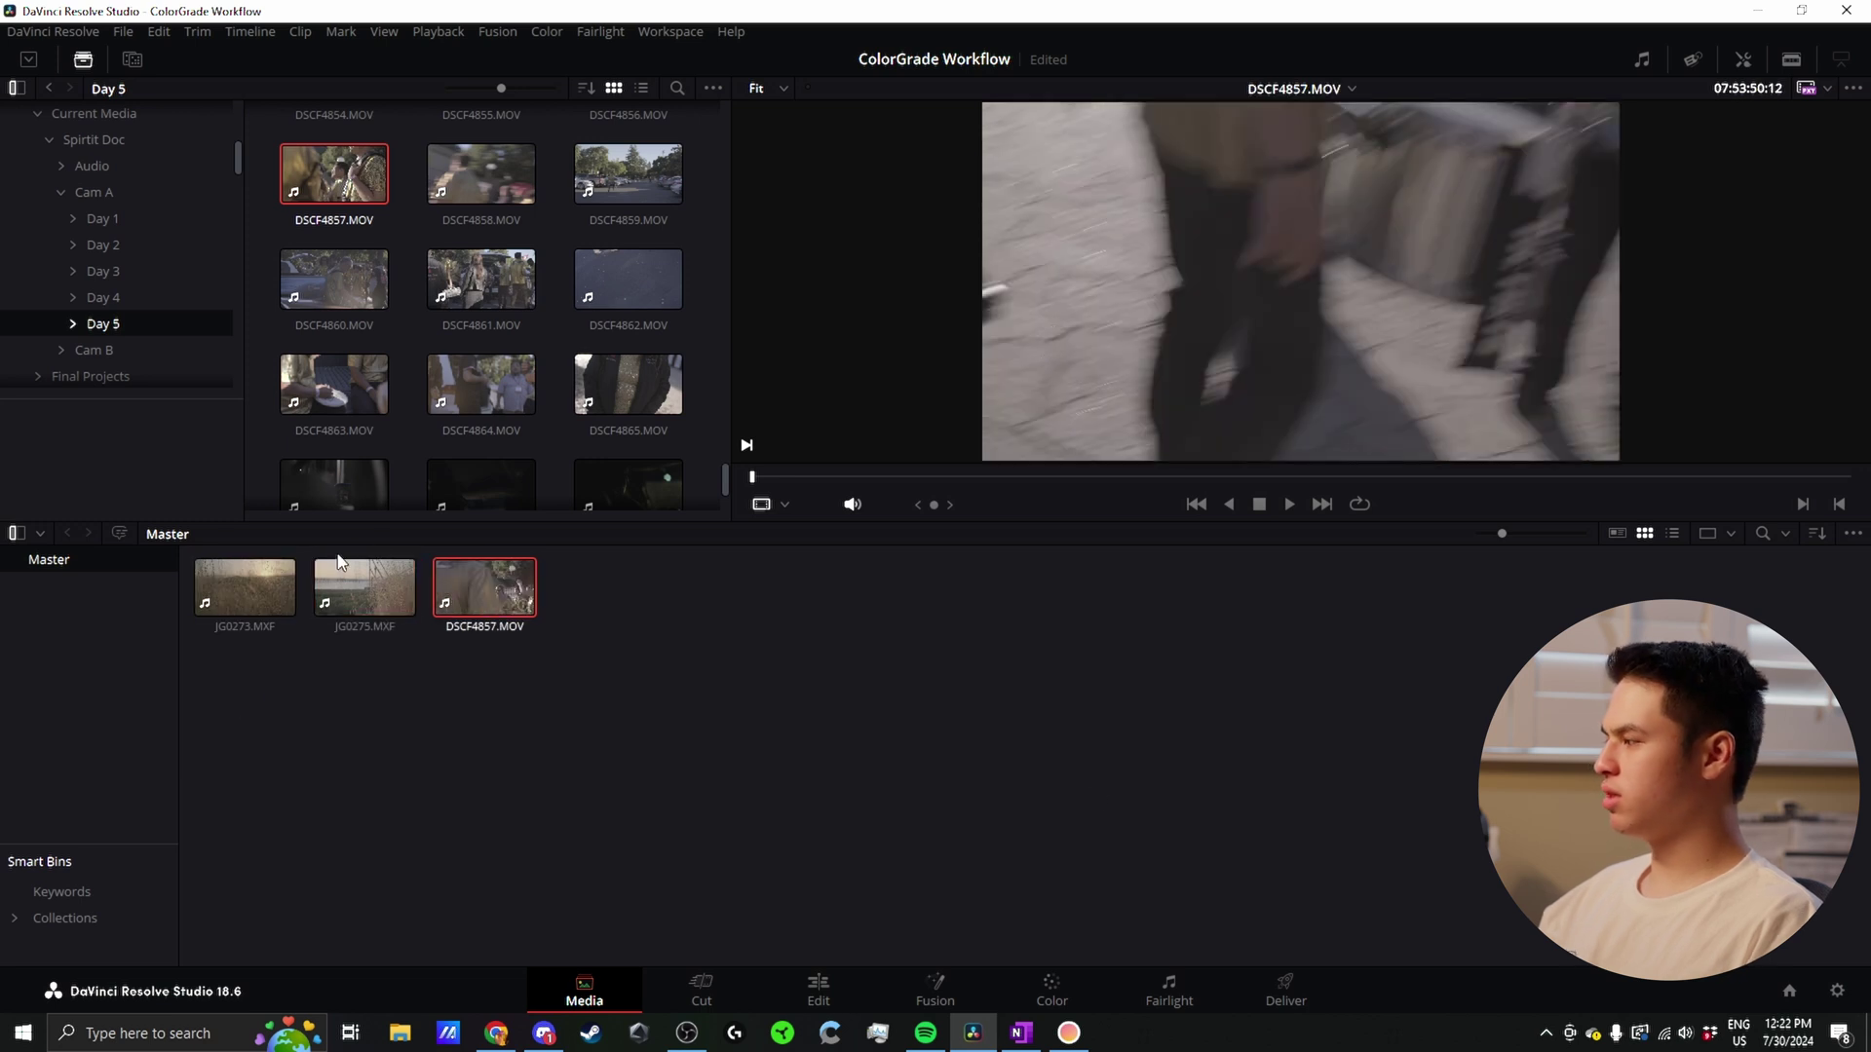
pyautogui.press('Left')
pyautogui.press('Left')
# Step: Reapply DaVinci YRGB Color Managed with automatic management off and Custom processing mode
pyautogui.click(1836, 991)
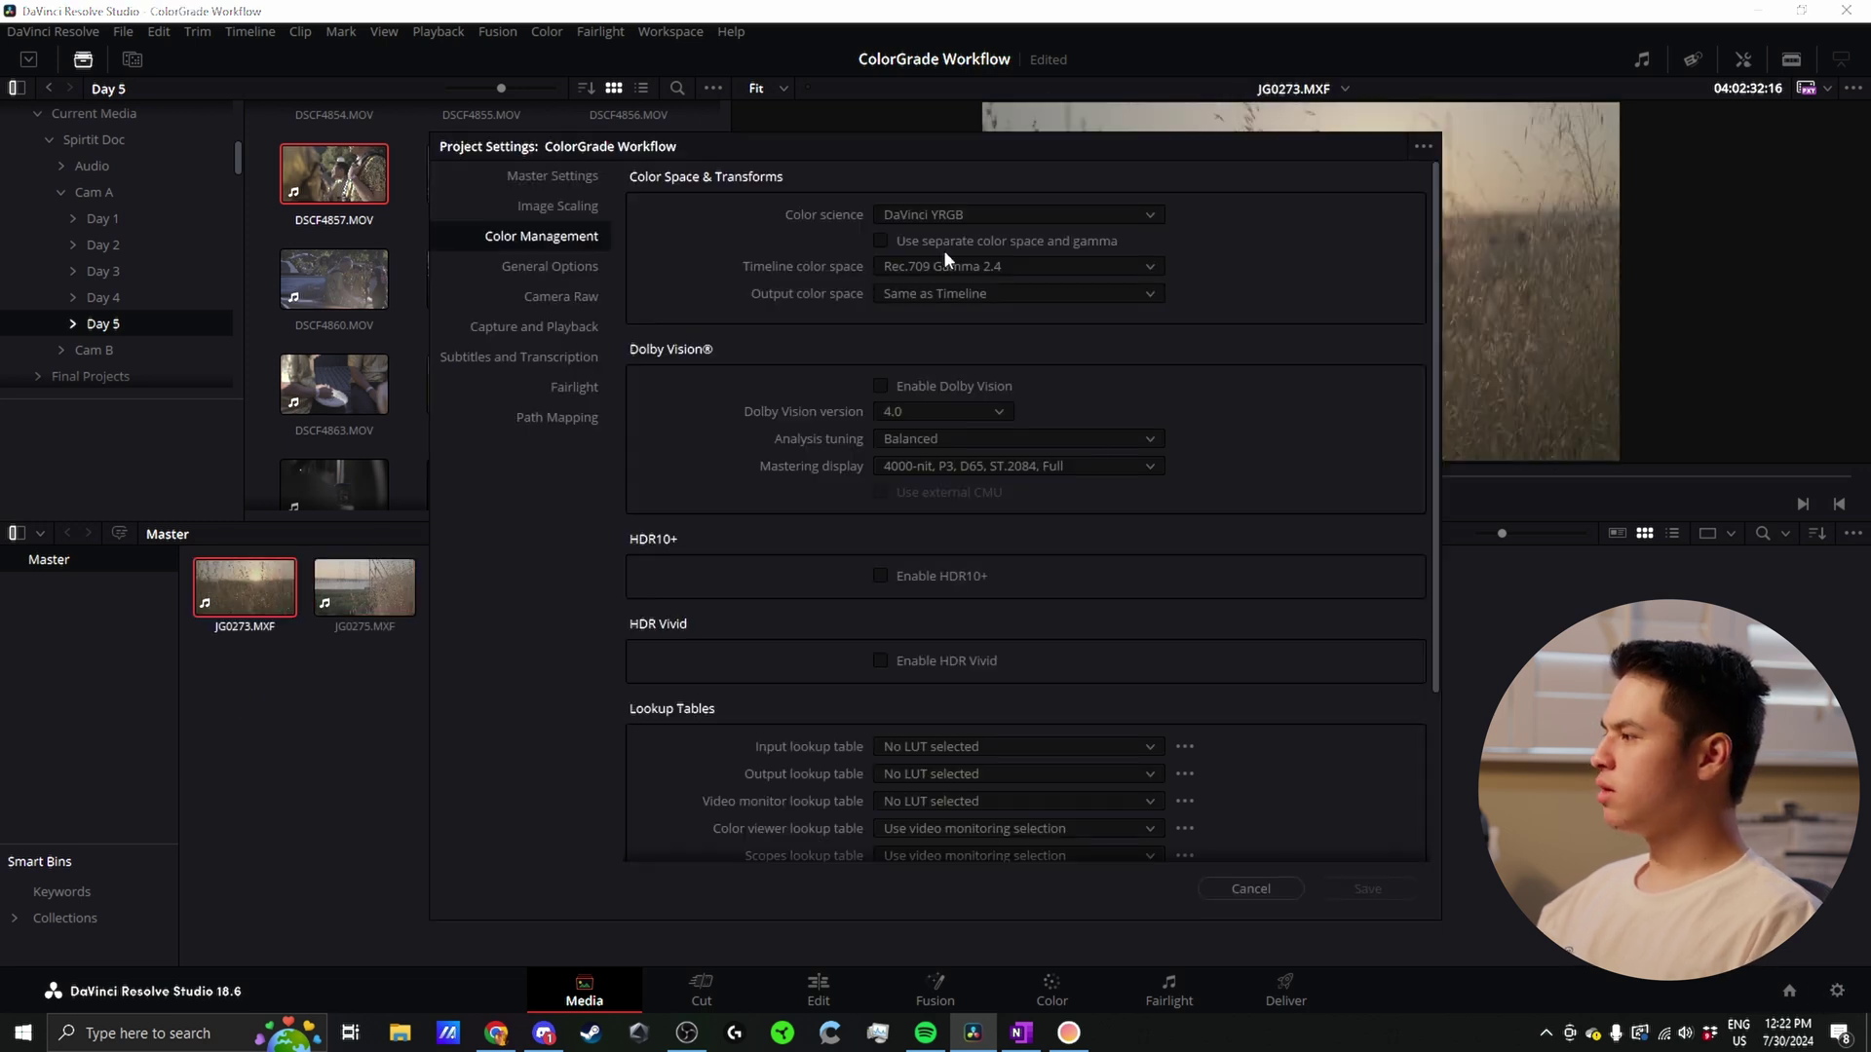
pyautogui.click(928, 214)
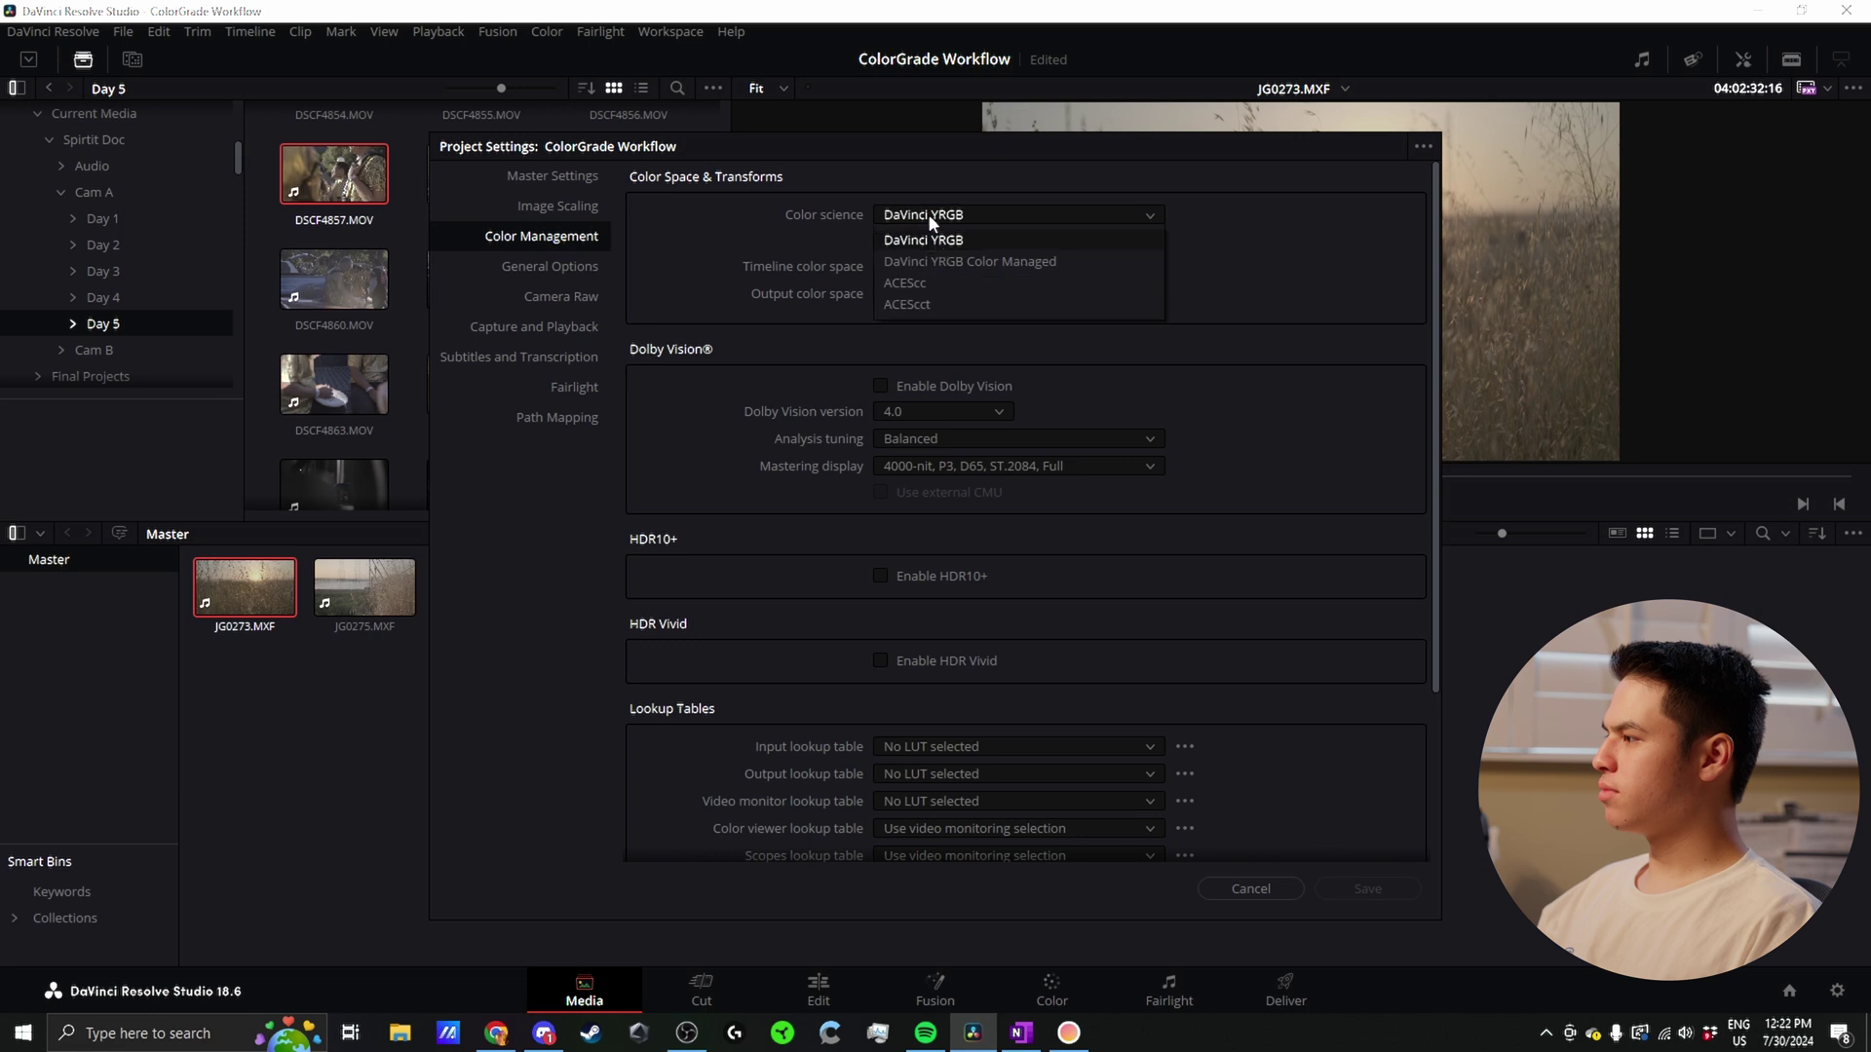
pyautogui.click(939, 251)
pyautogui.click(881, 242)
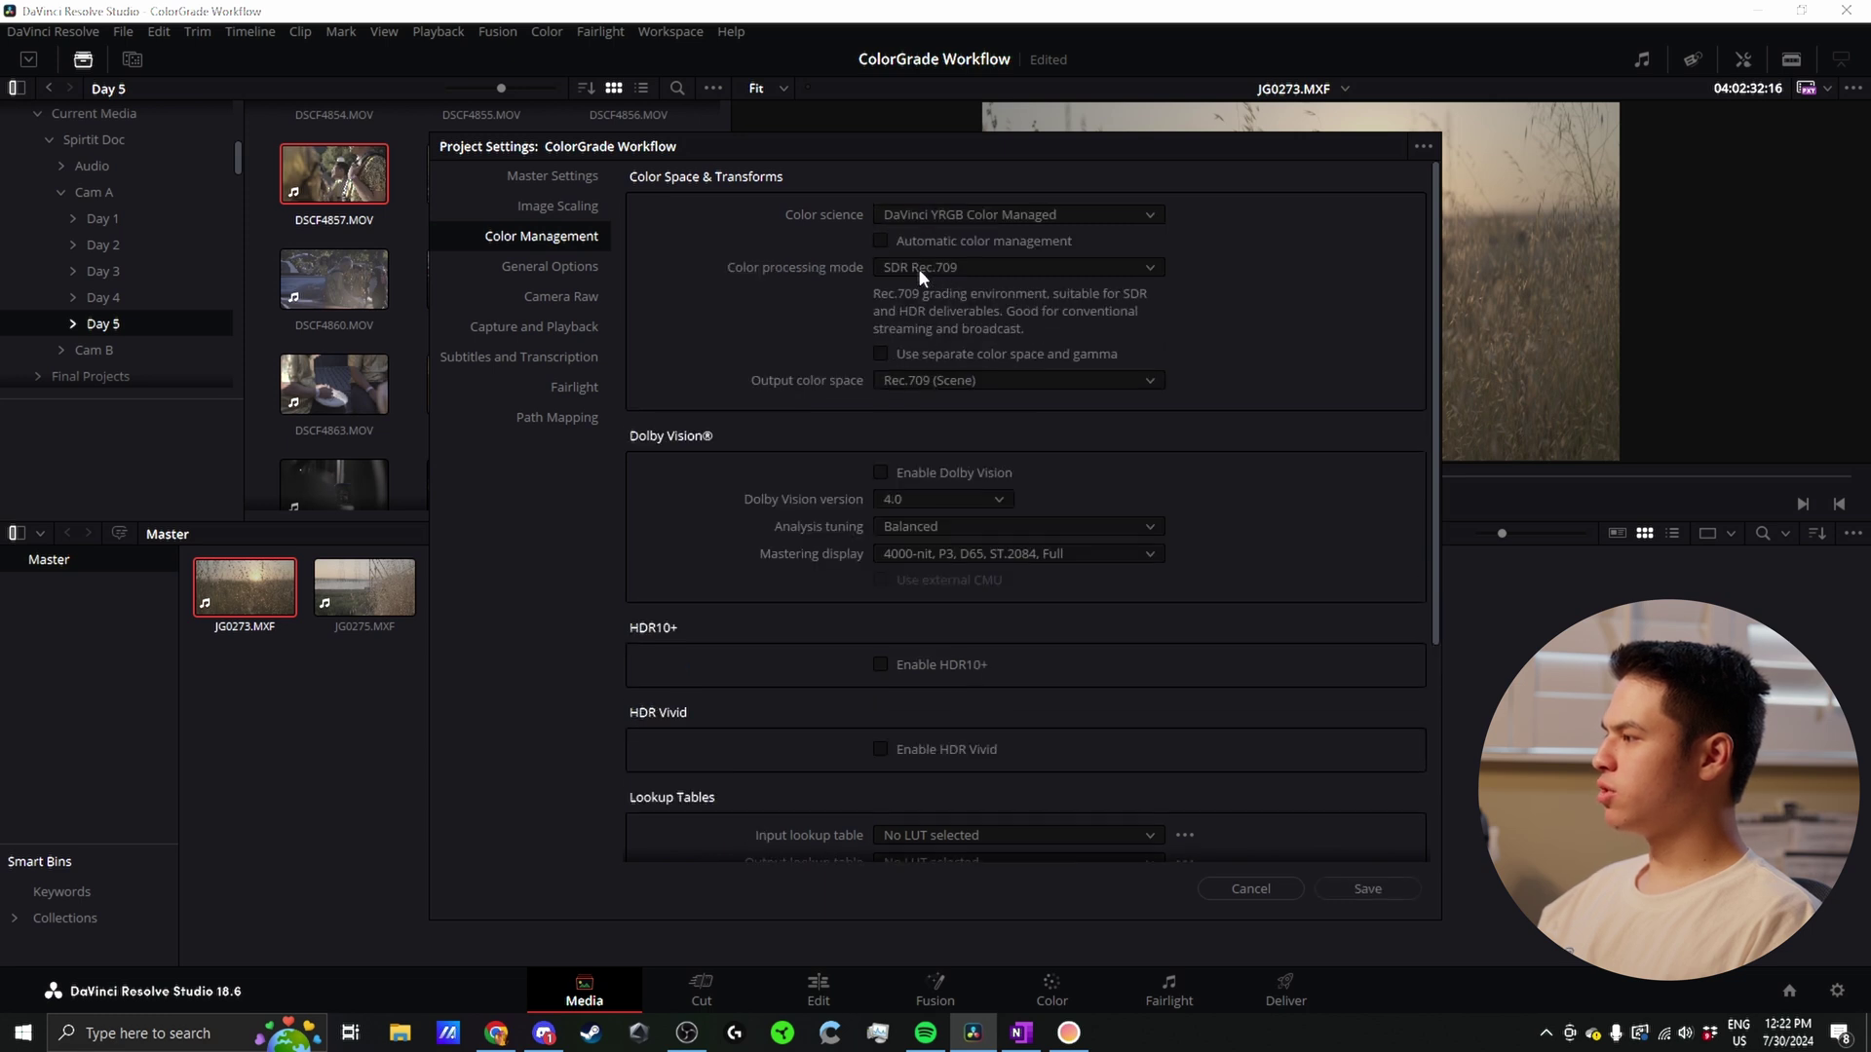
pyautogui.click(920, 269)
pyautogui.click(935, 480)
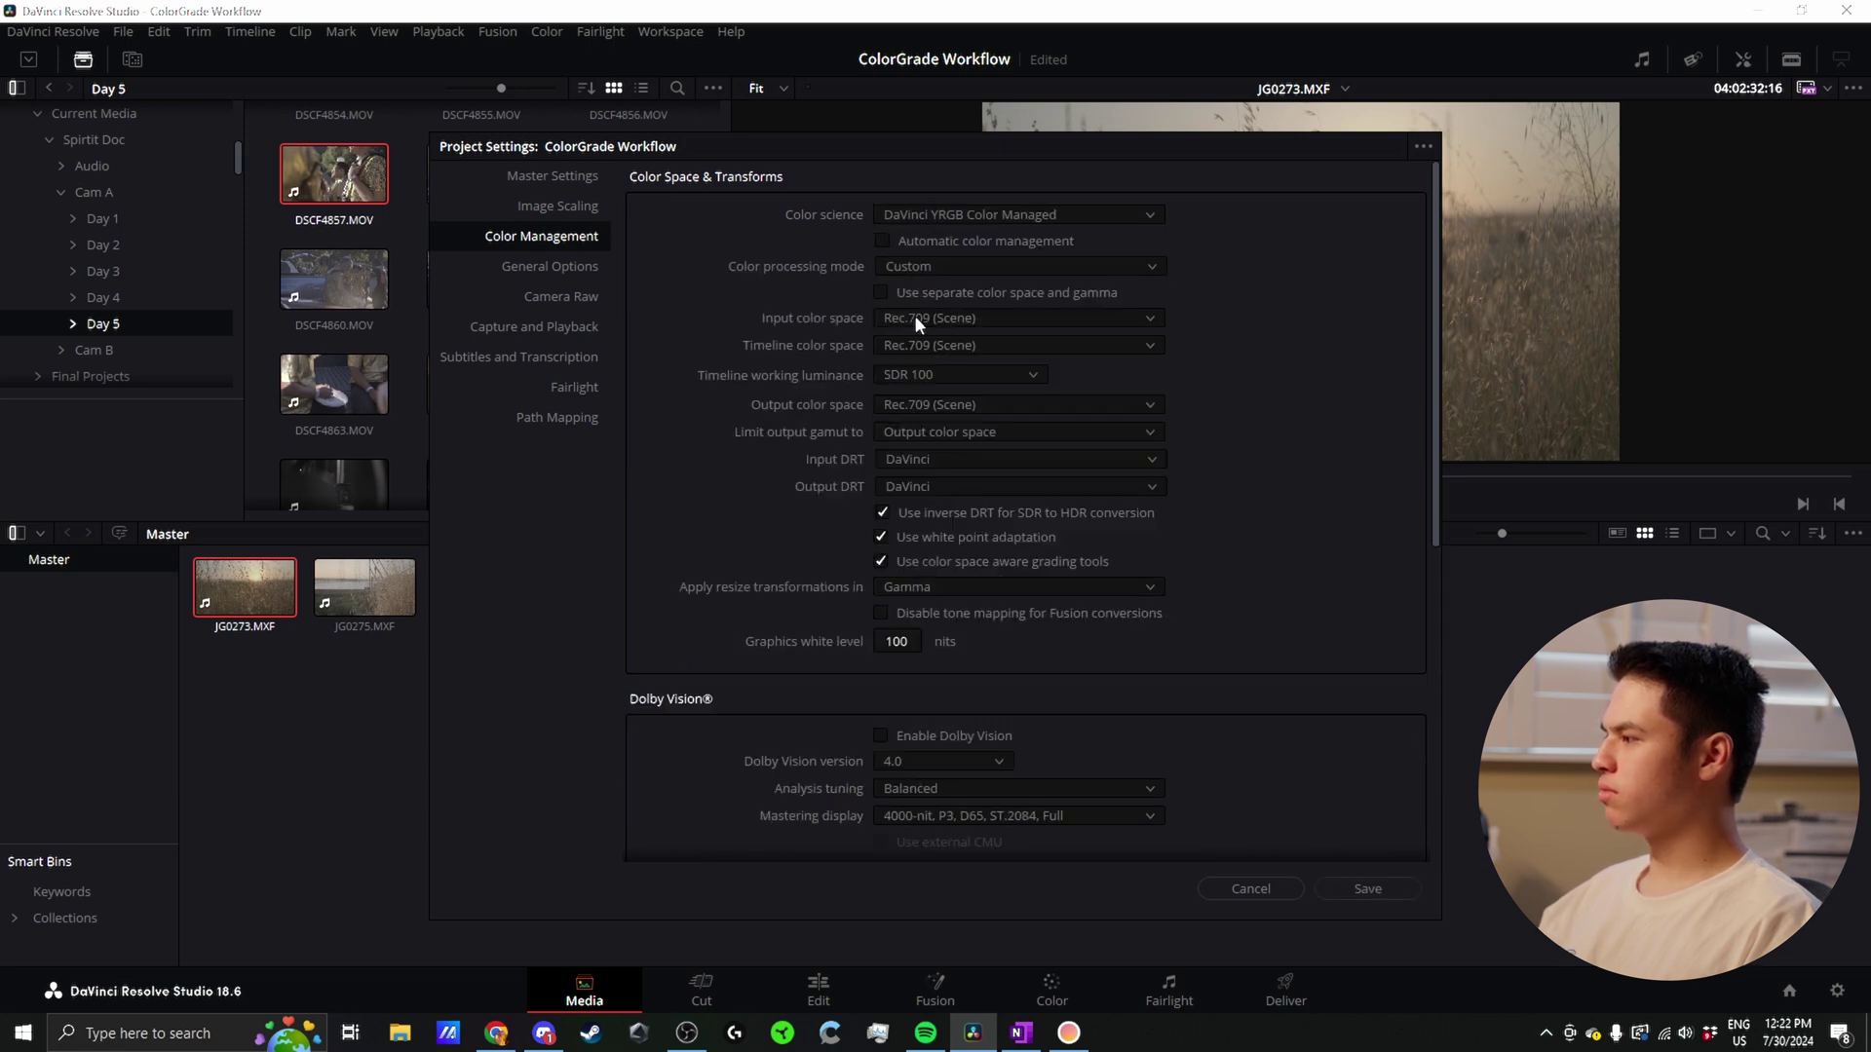
# Step: Set input color space to S-Gamut3.Cine/S-Log3, timeline to DaVinci WG/Intermediate, with custom working luminance
pyautogui.click(887, 317)
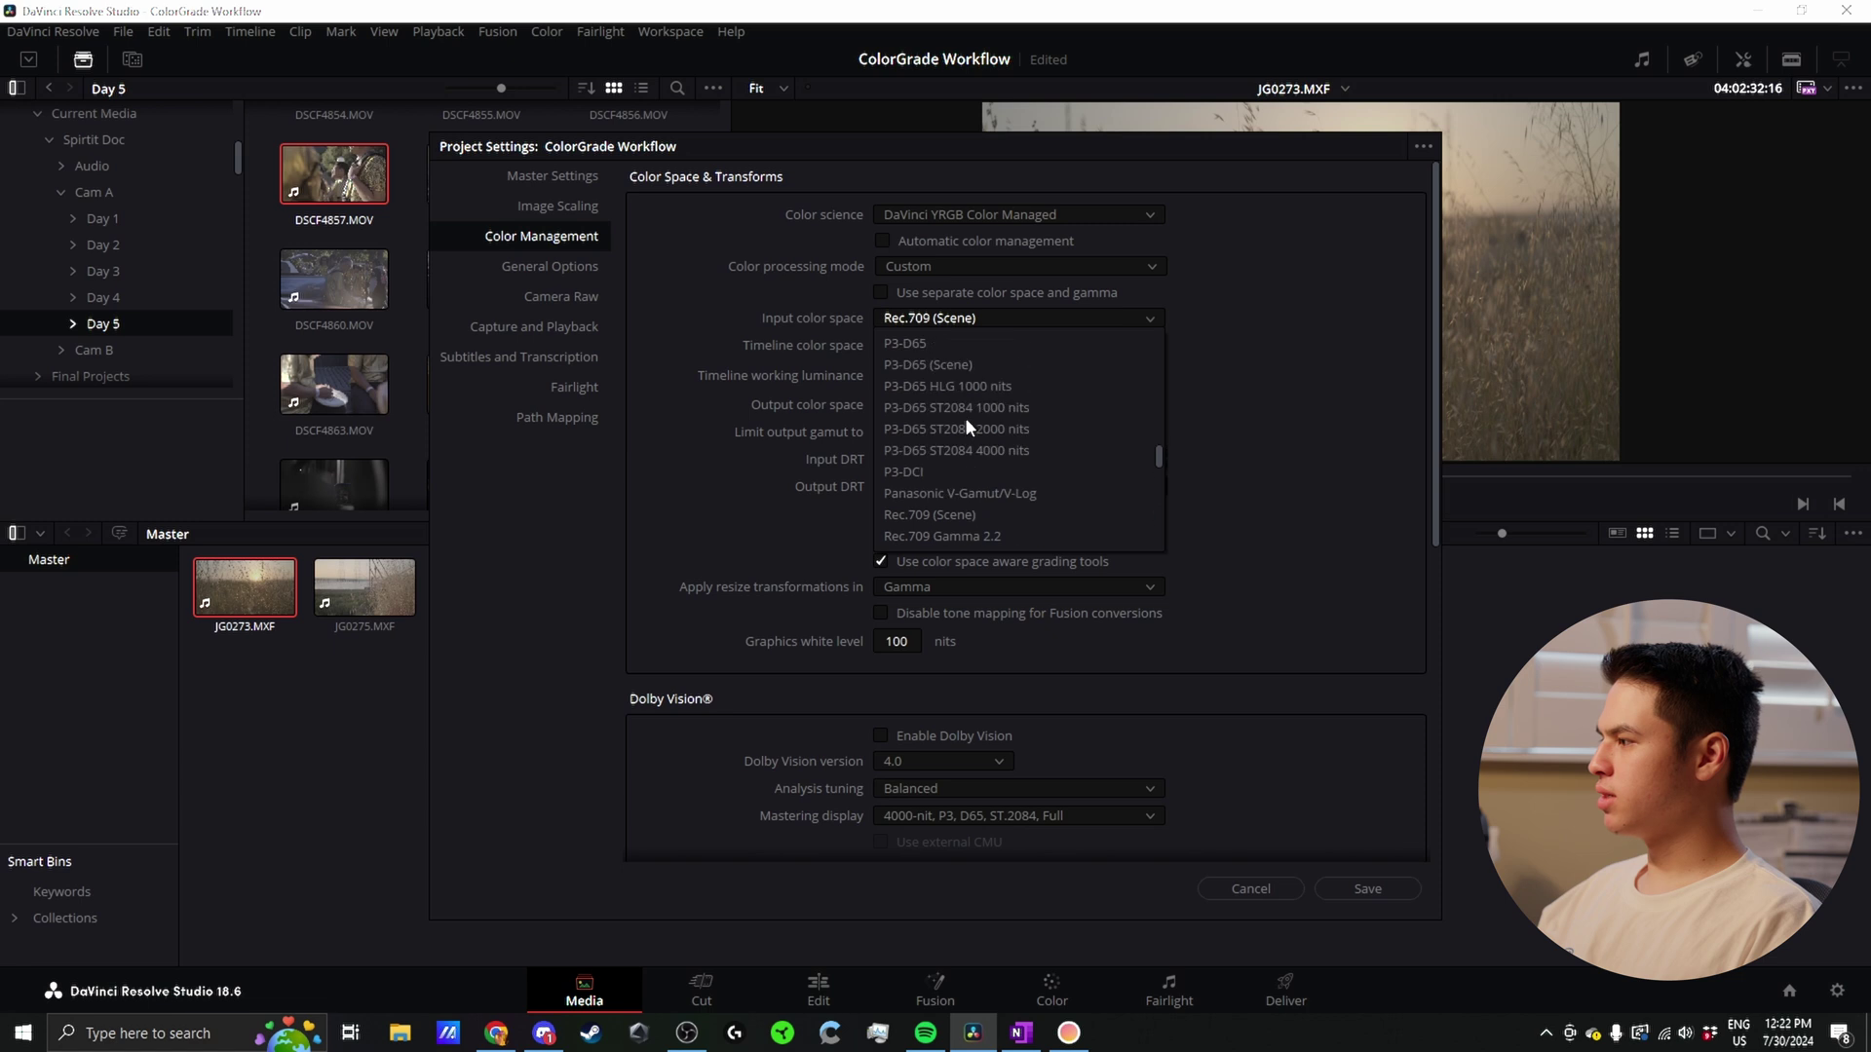
pyautogui.scroll(-8, 966, 424)
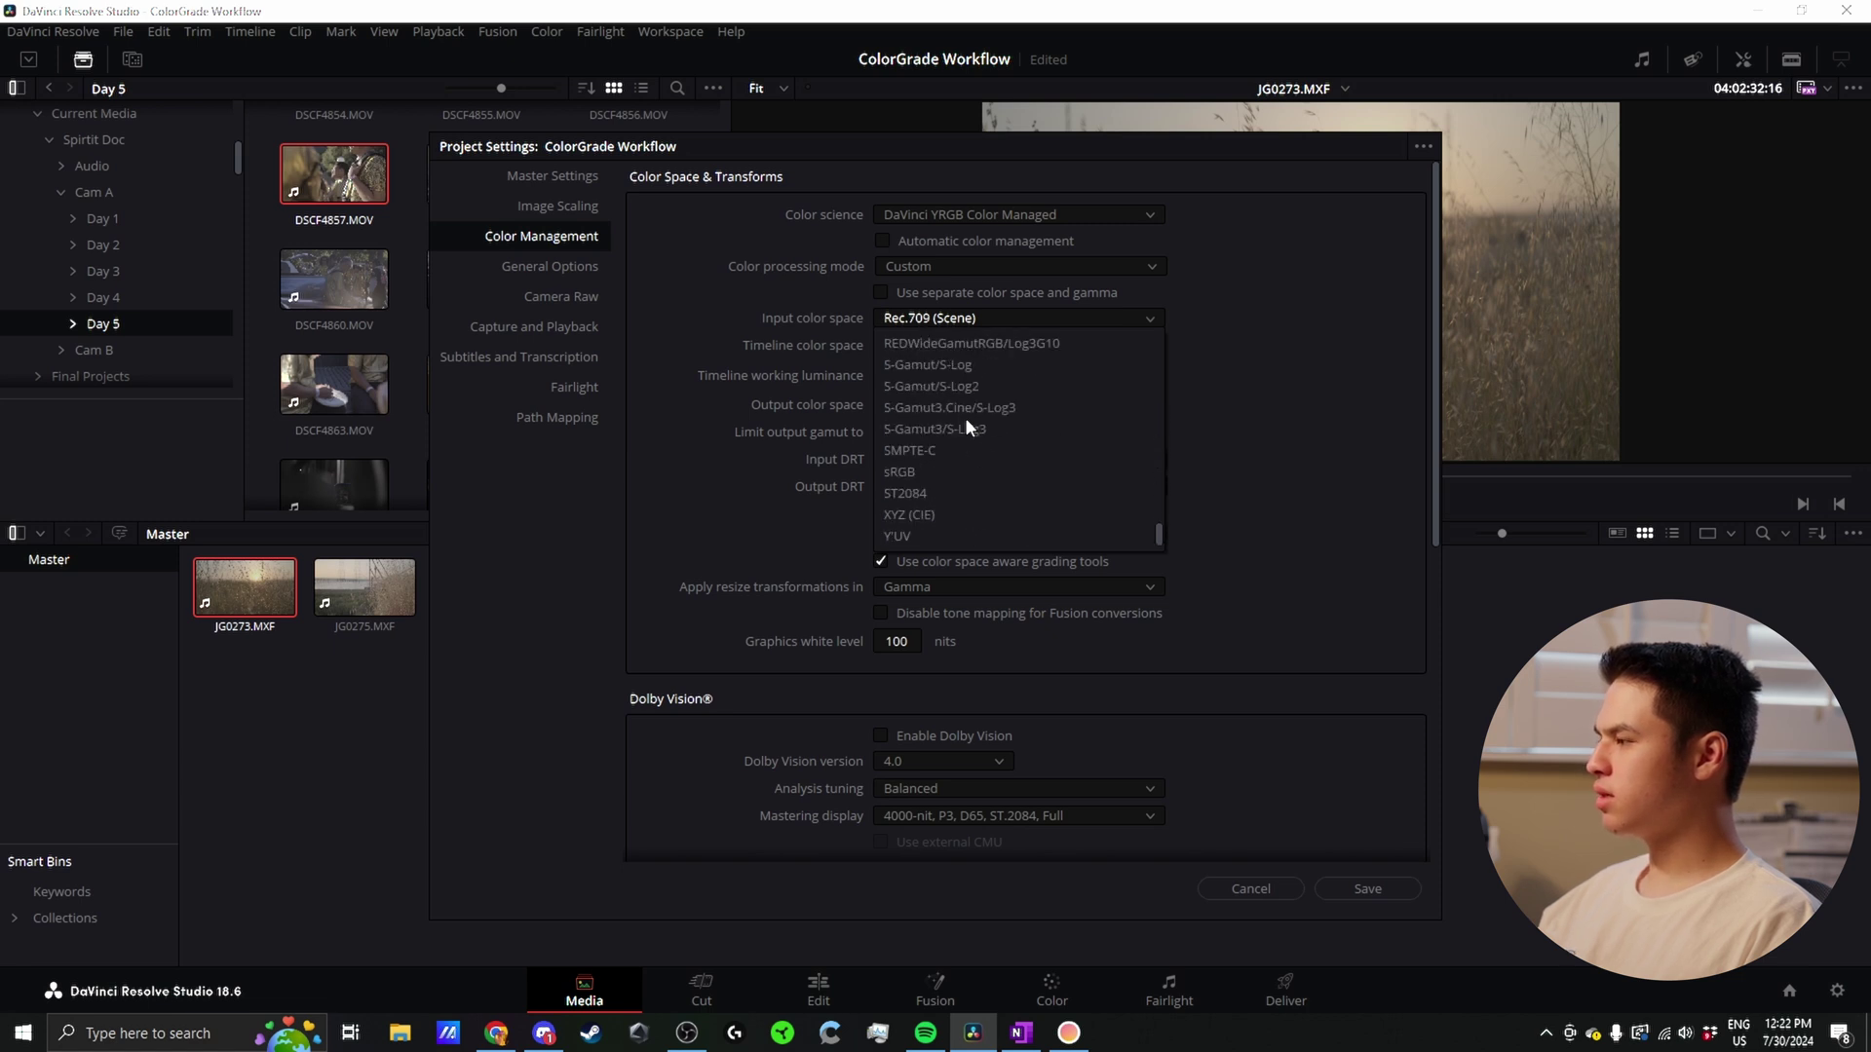
pyautogui.click(909, 409)
pyautogui.click(930, 347)
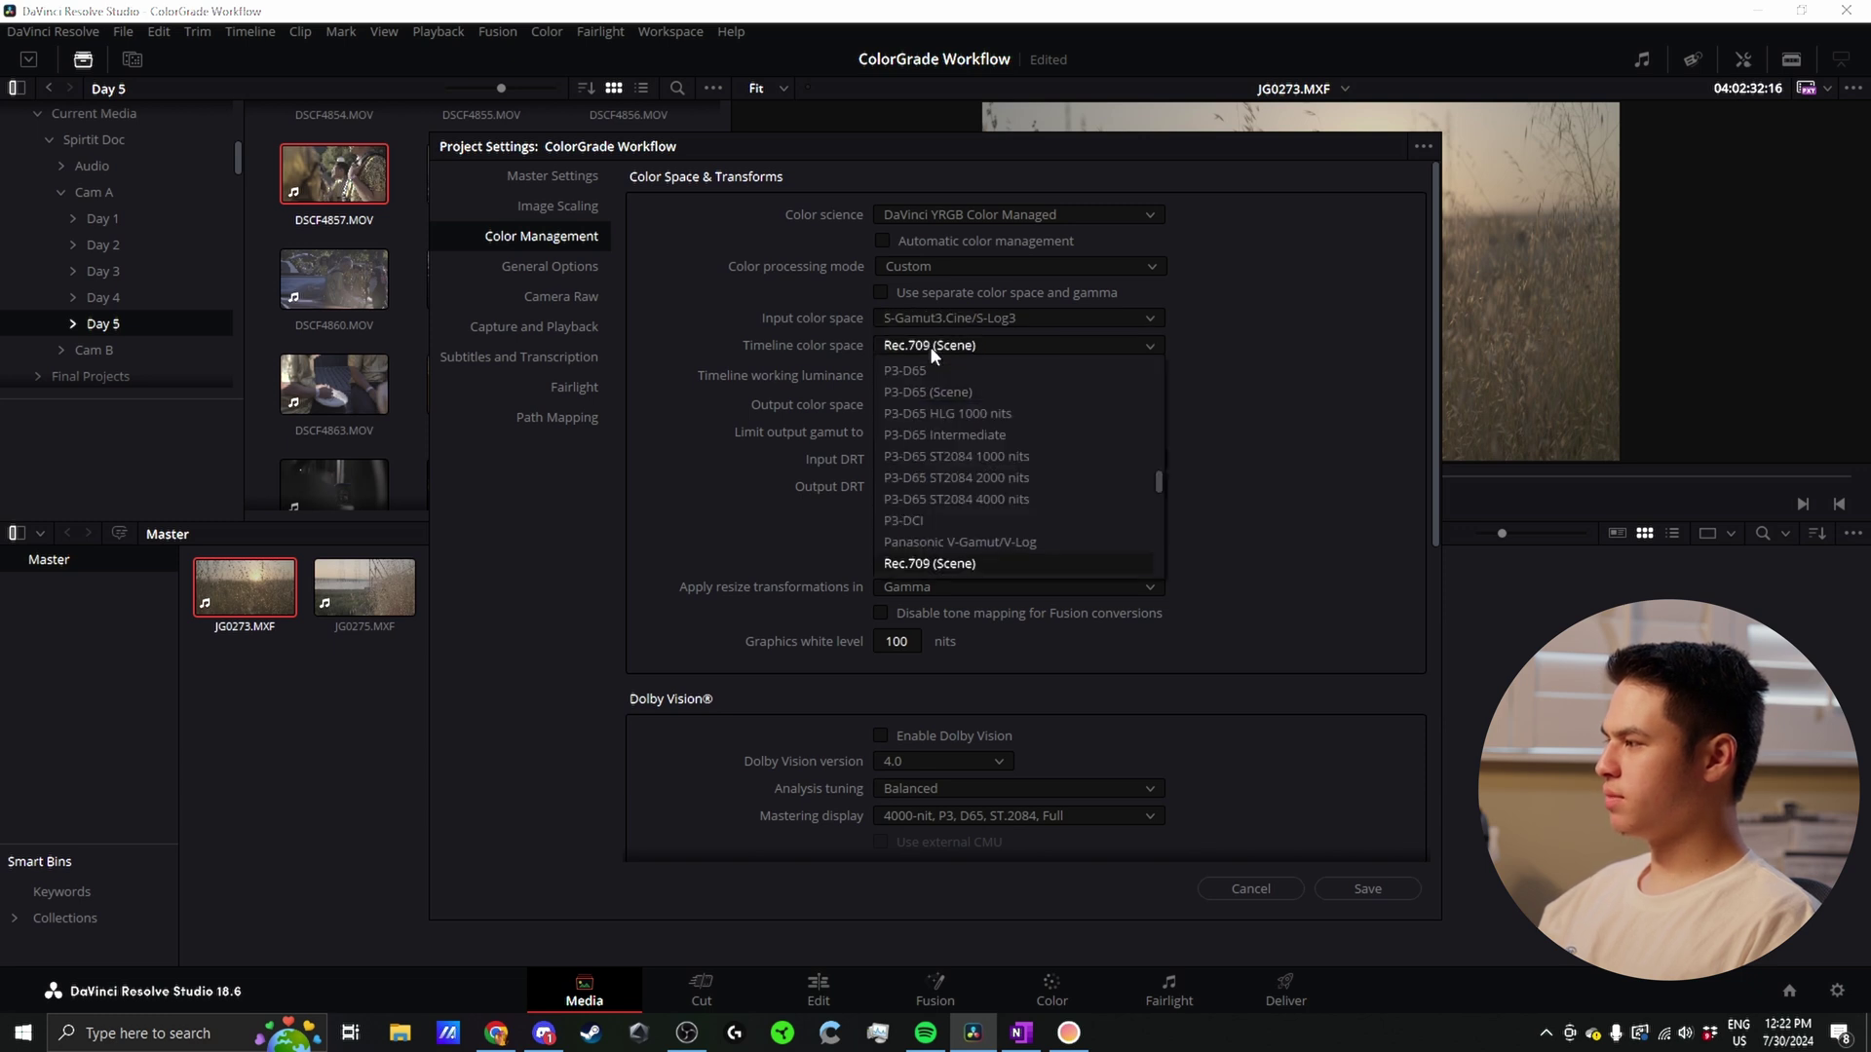
pyautogui.scroll(2, 993, 450)
pyautogui.scroll(3, 994, 447)
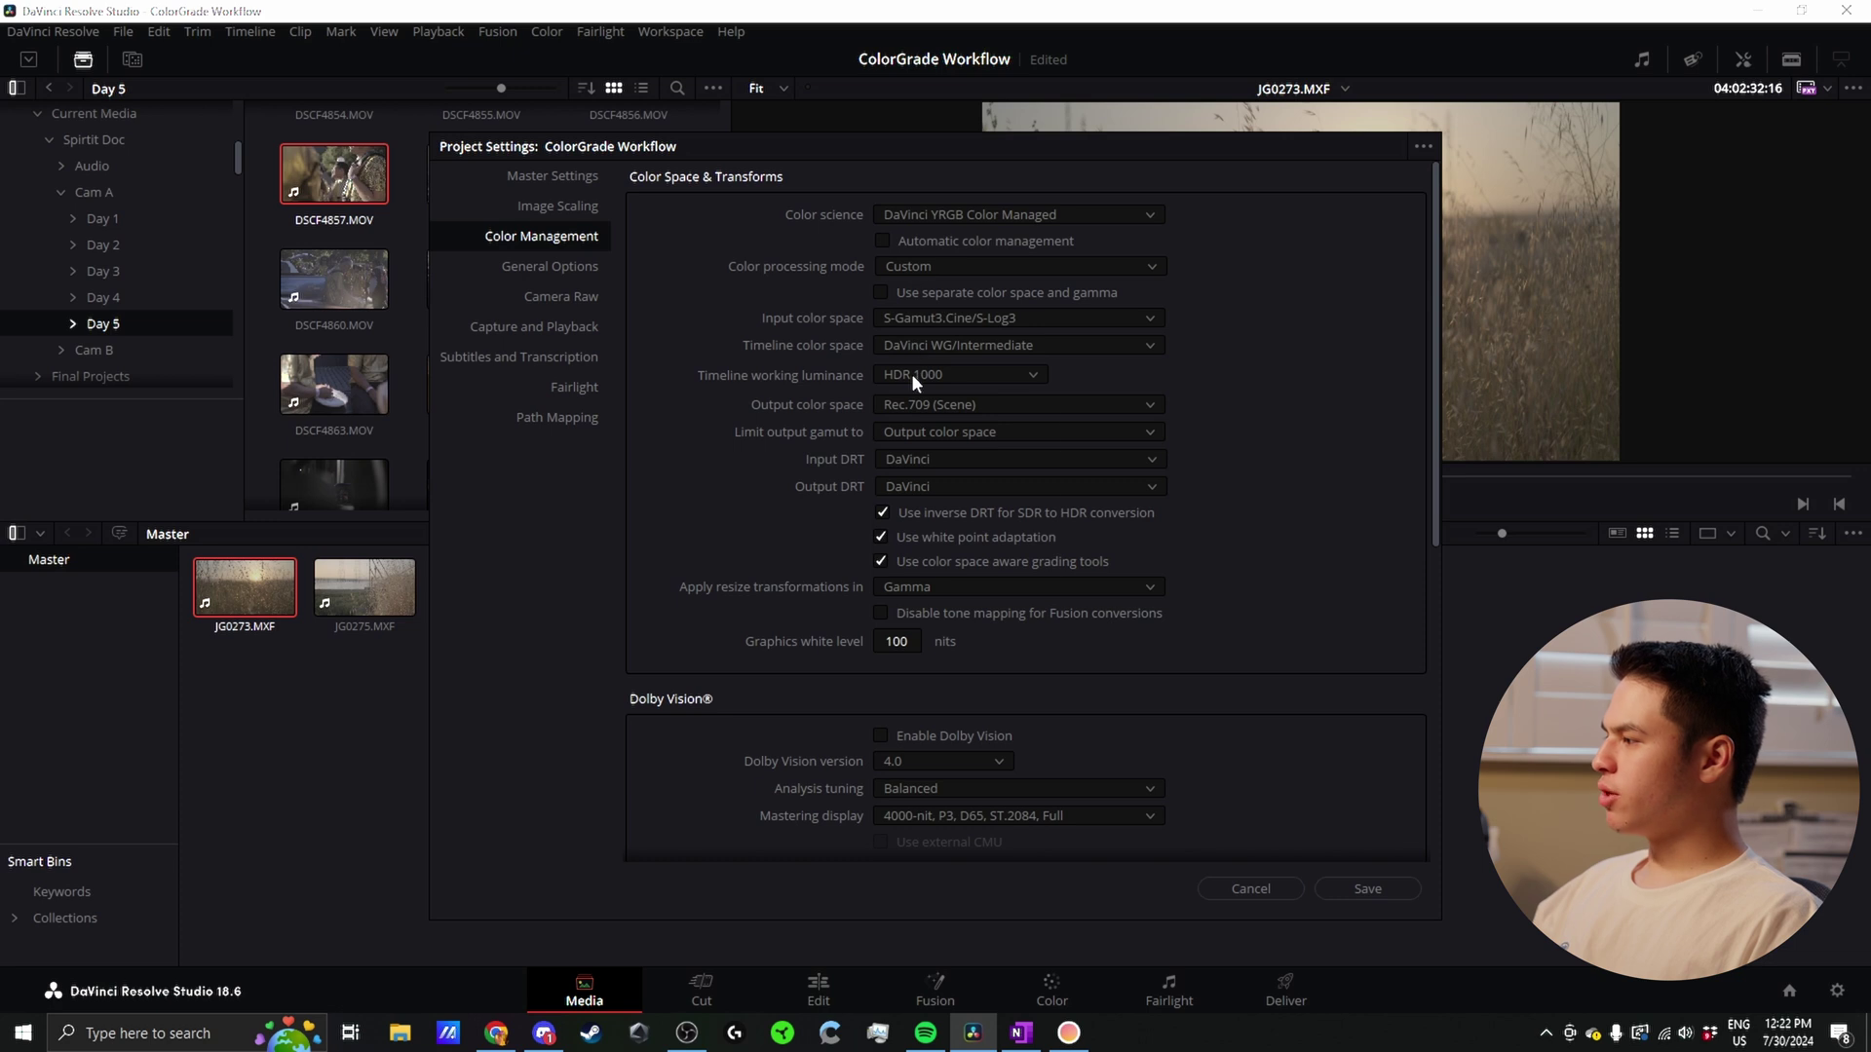
pyautogui.click(901, 592)
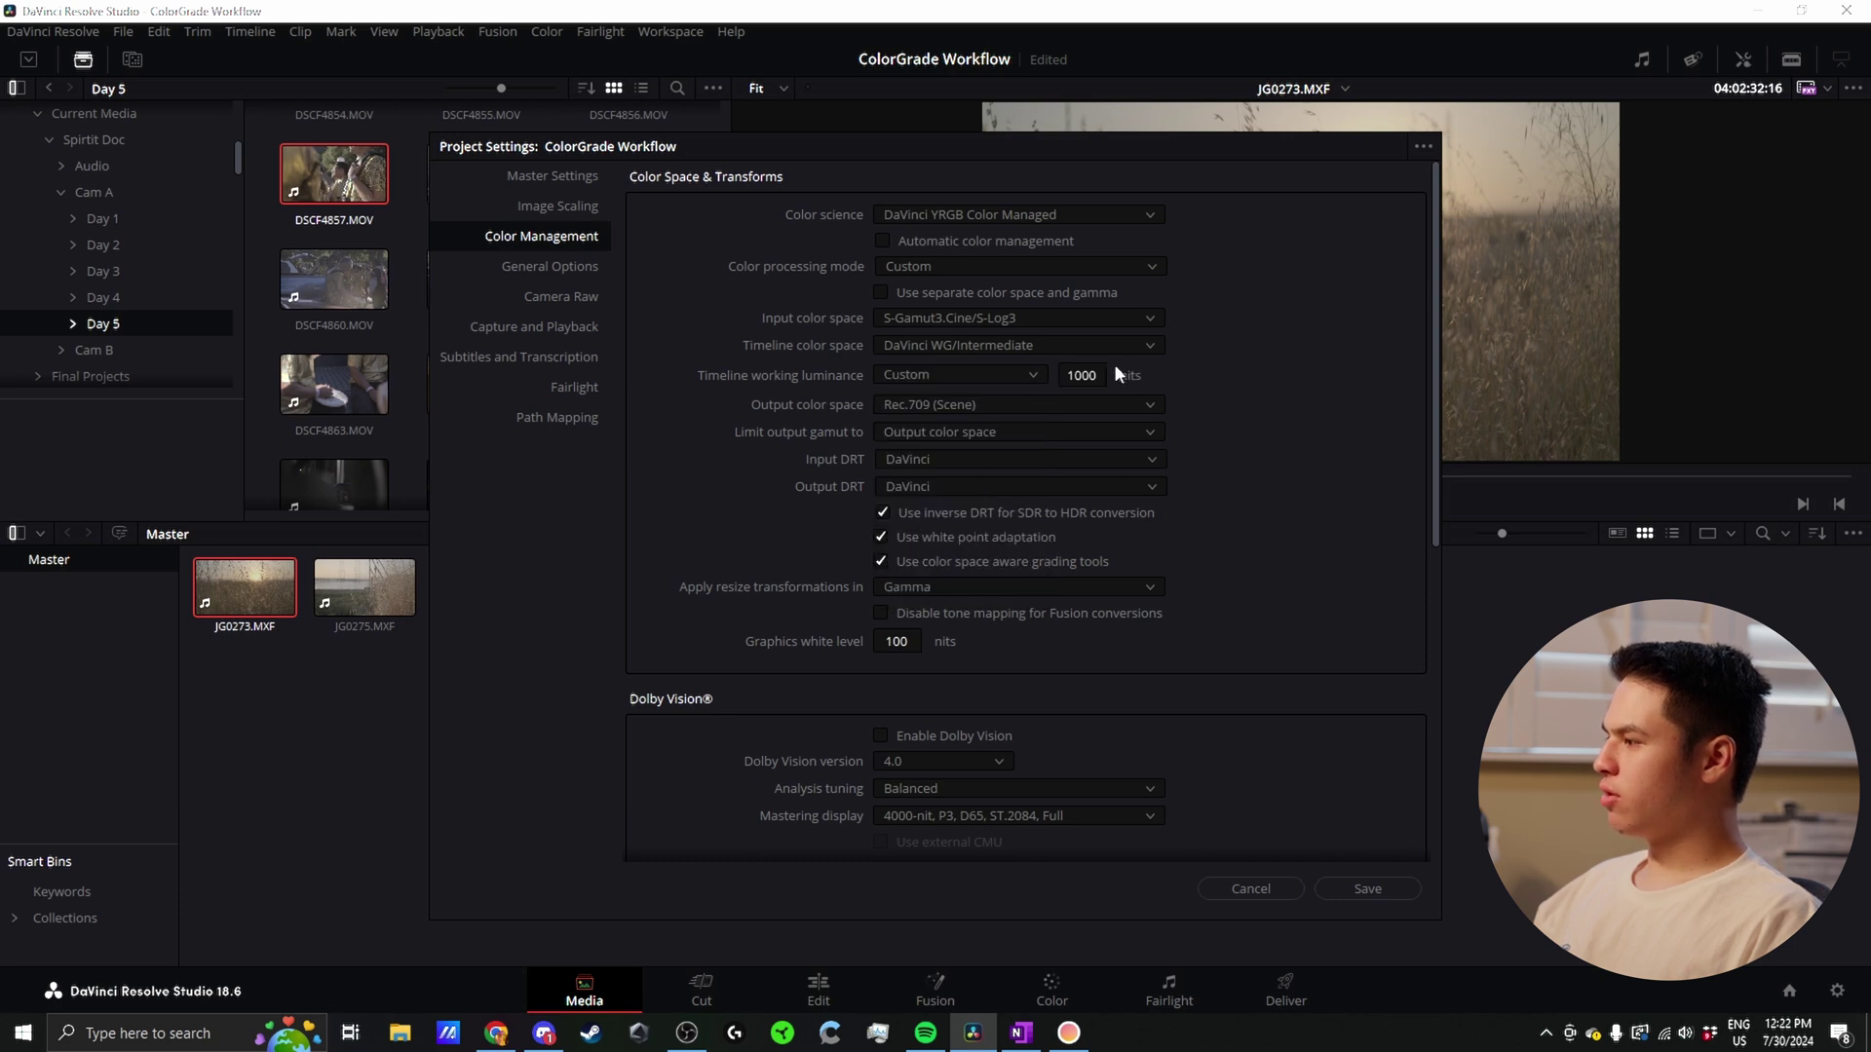
pyautogui.write('0')
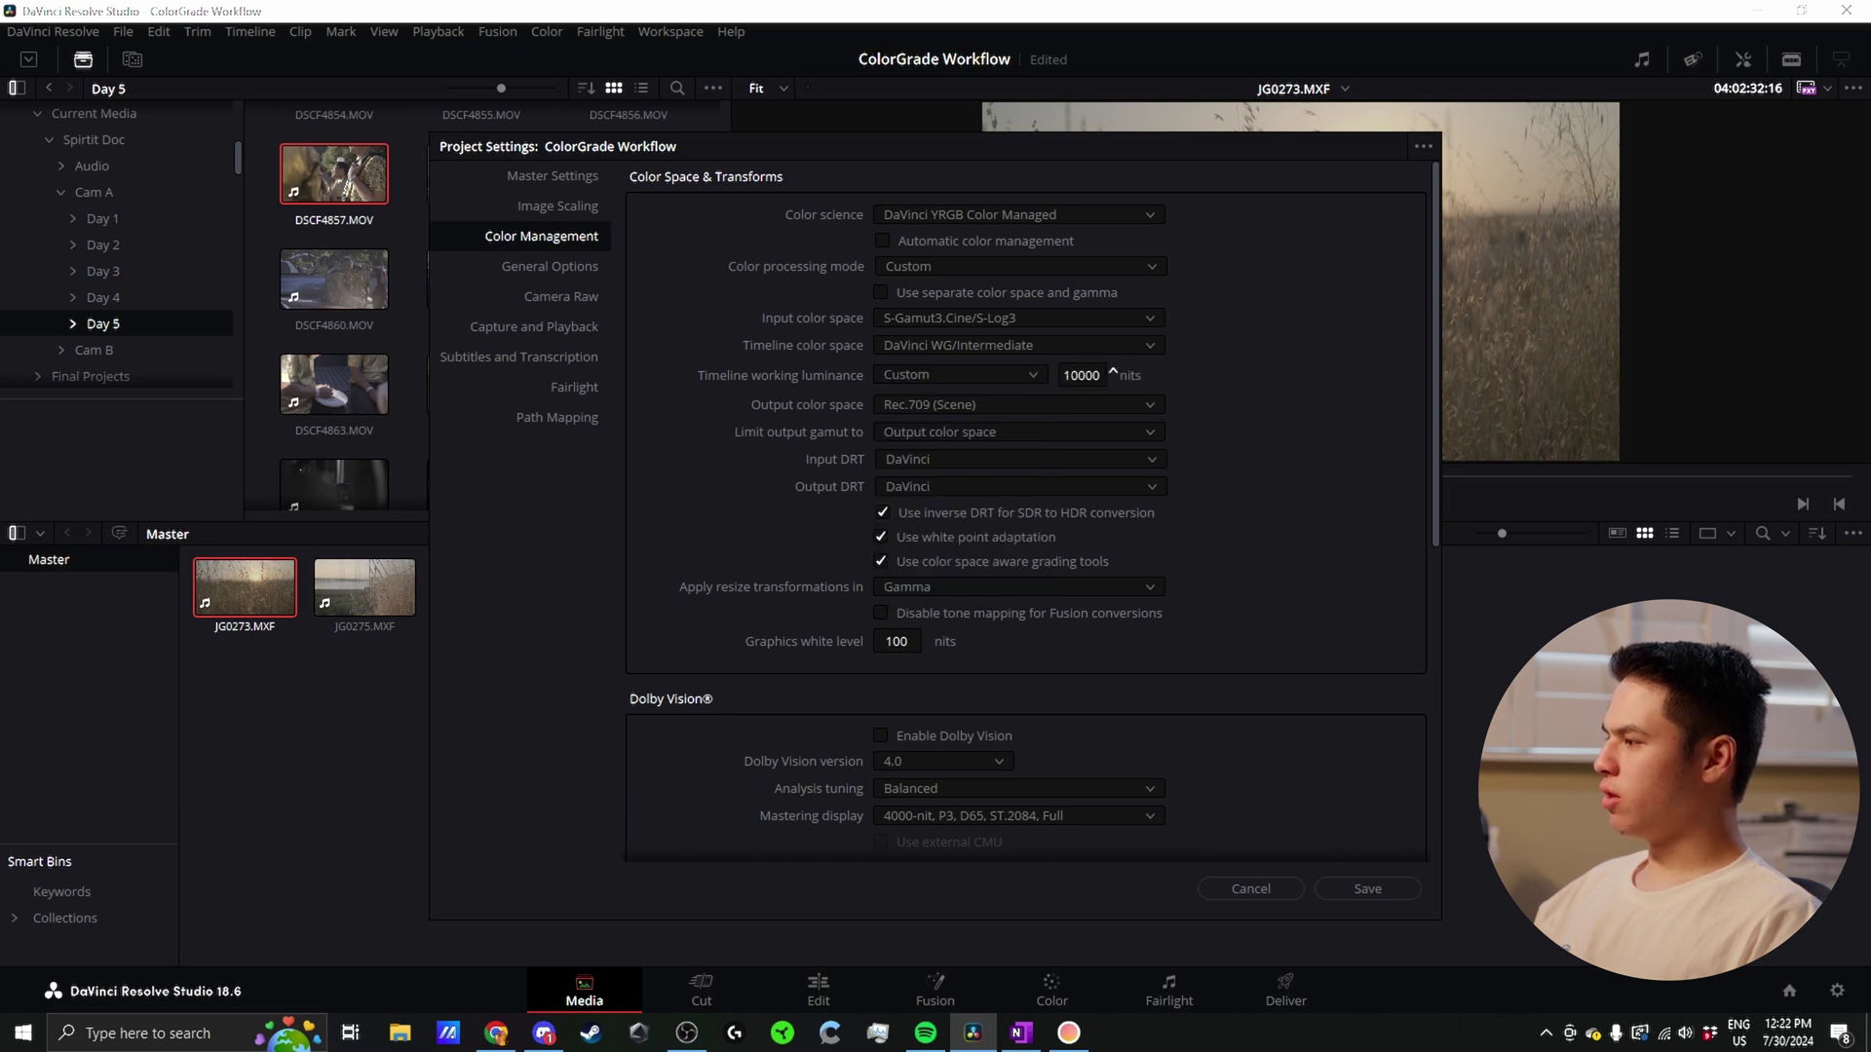
# Step: Set output color space to Rec.709-A and 3D LUT interpolation to Tetrahedral, then save
pyautogui.click(891, 403)
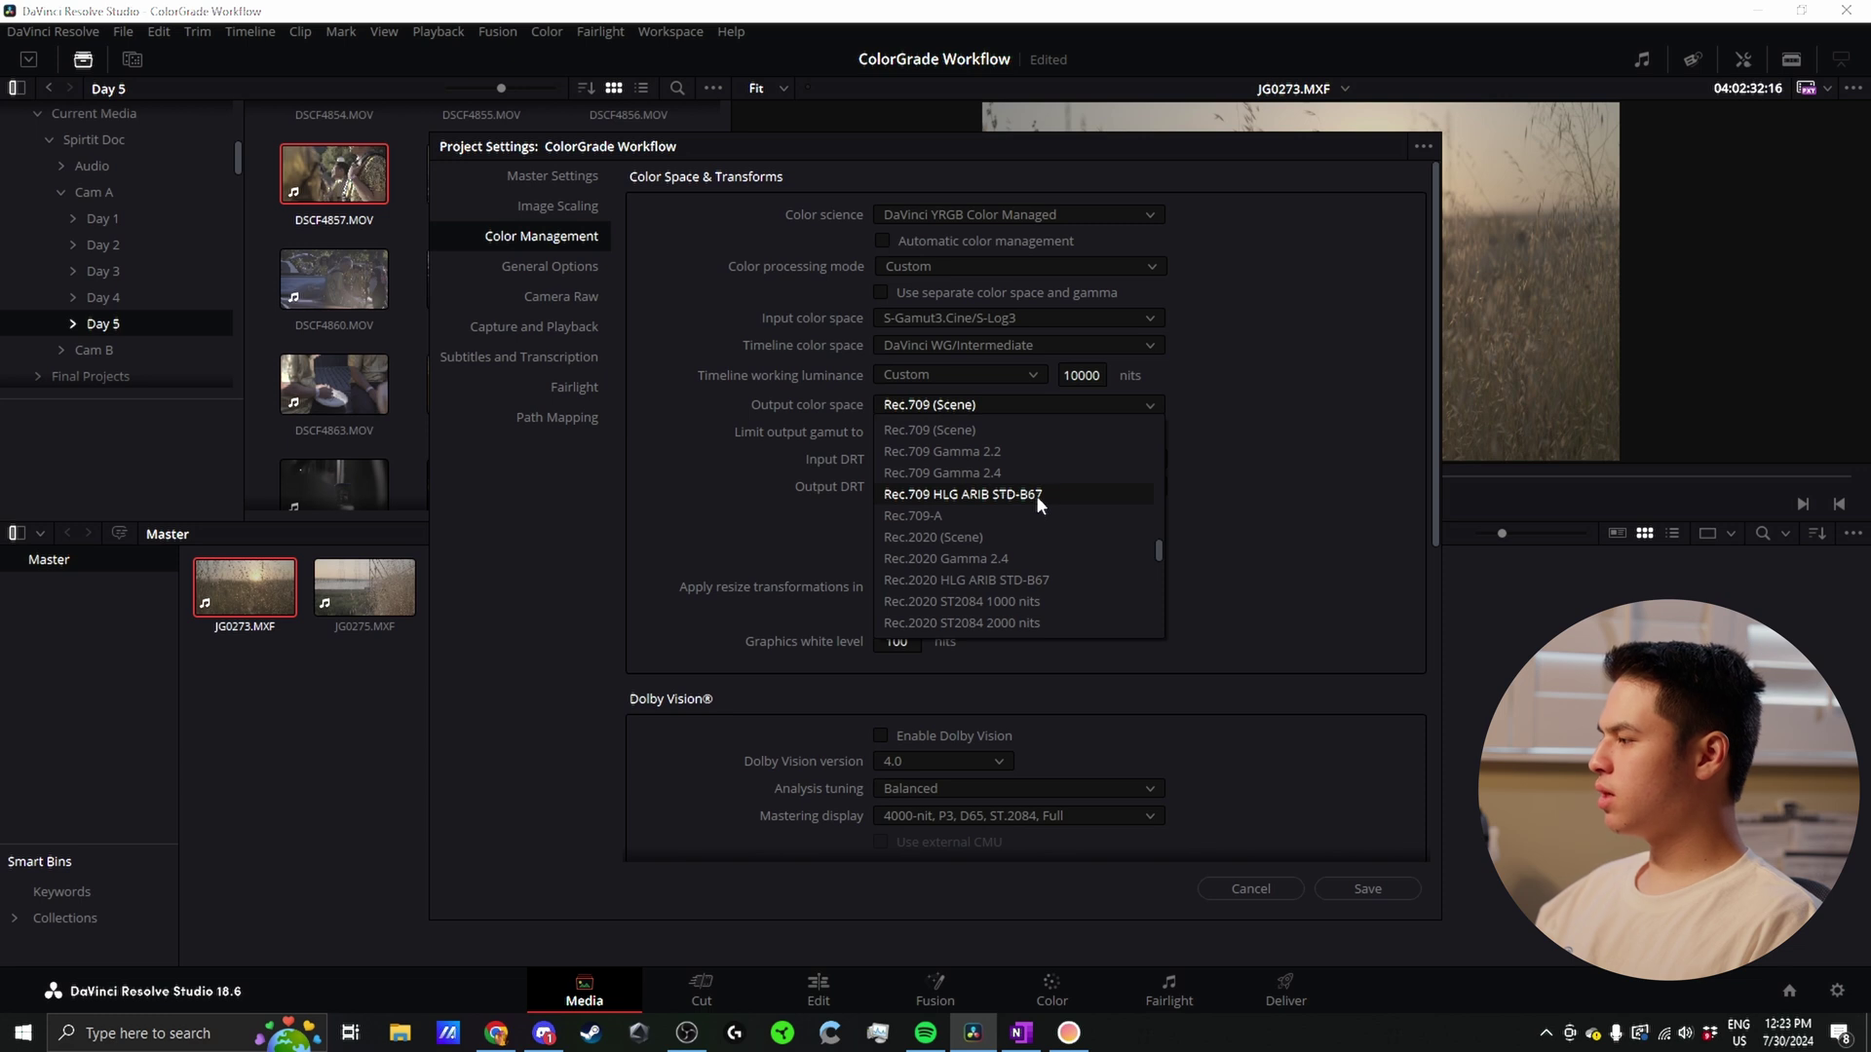
pyautogui.click(890, 517)
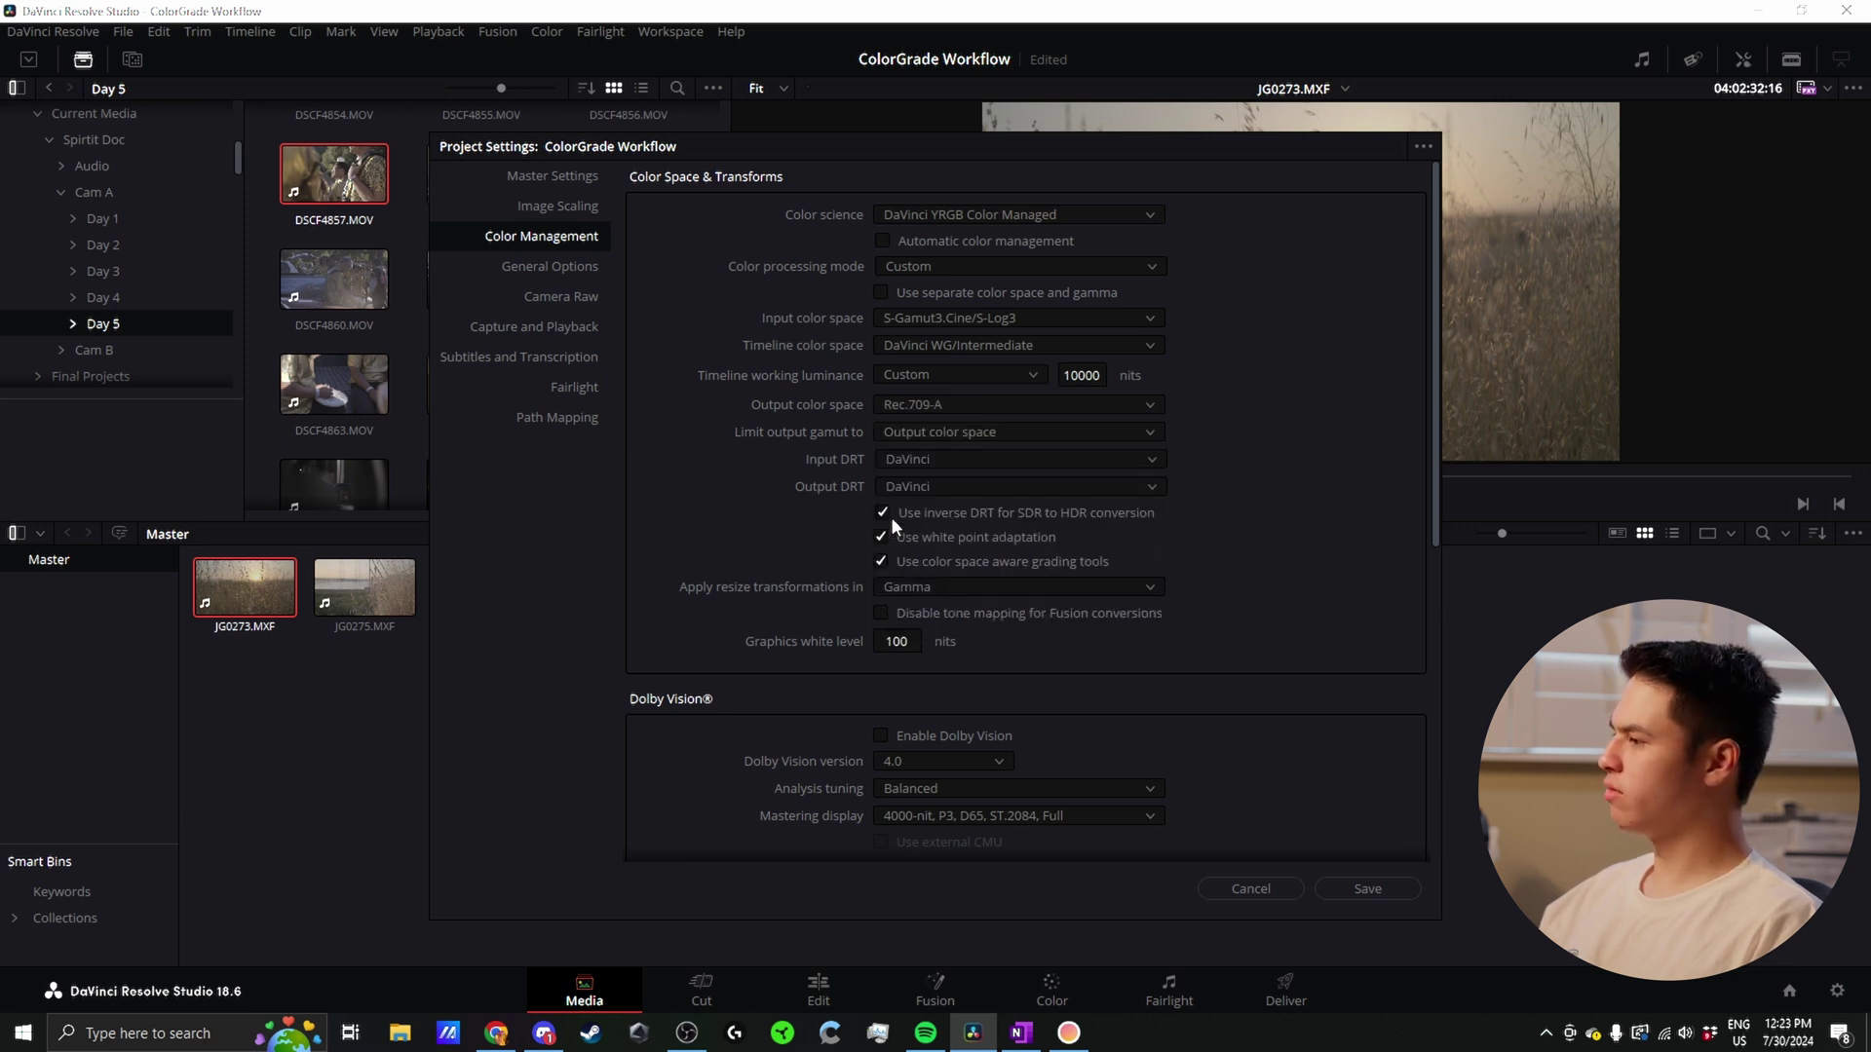
pyautogui.scroll(-5, 890, 546)
pyautogui.click(901, 664)
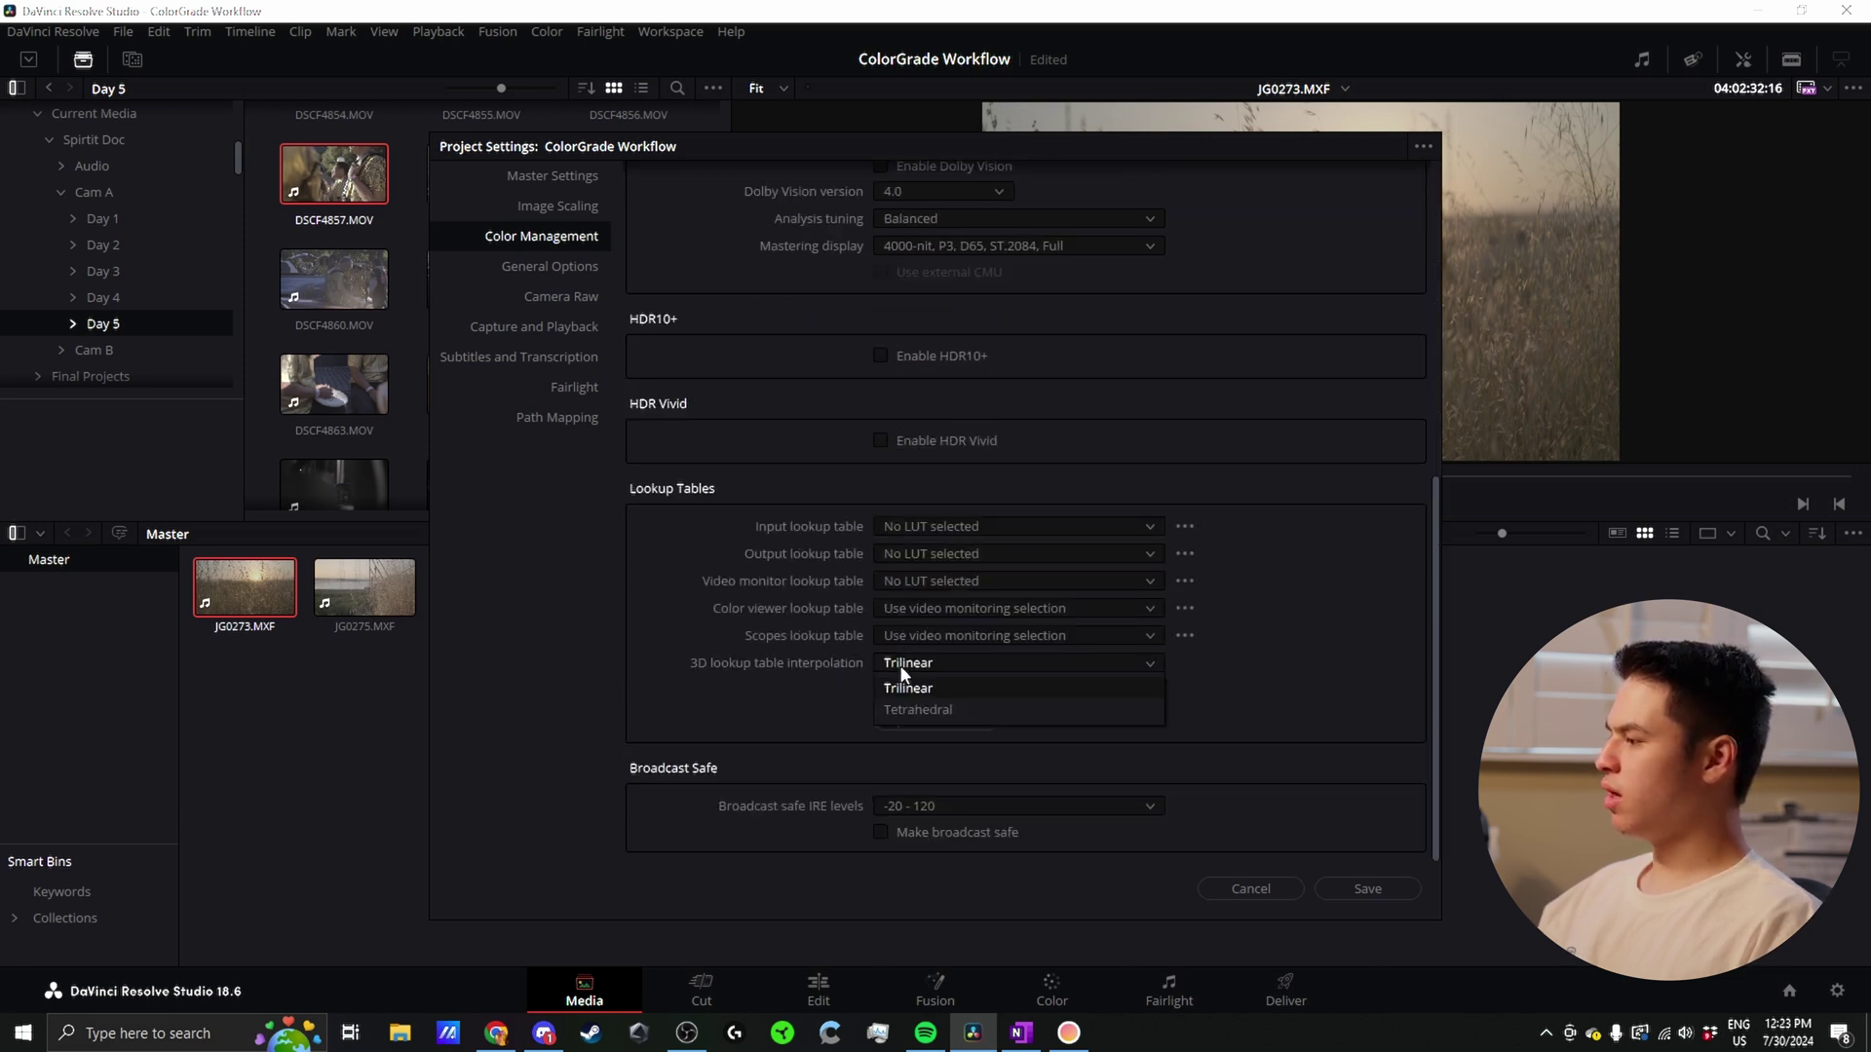
pyautogui.click(906, 710)
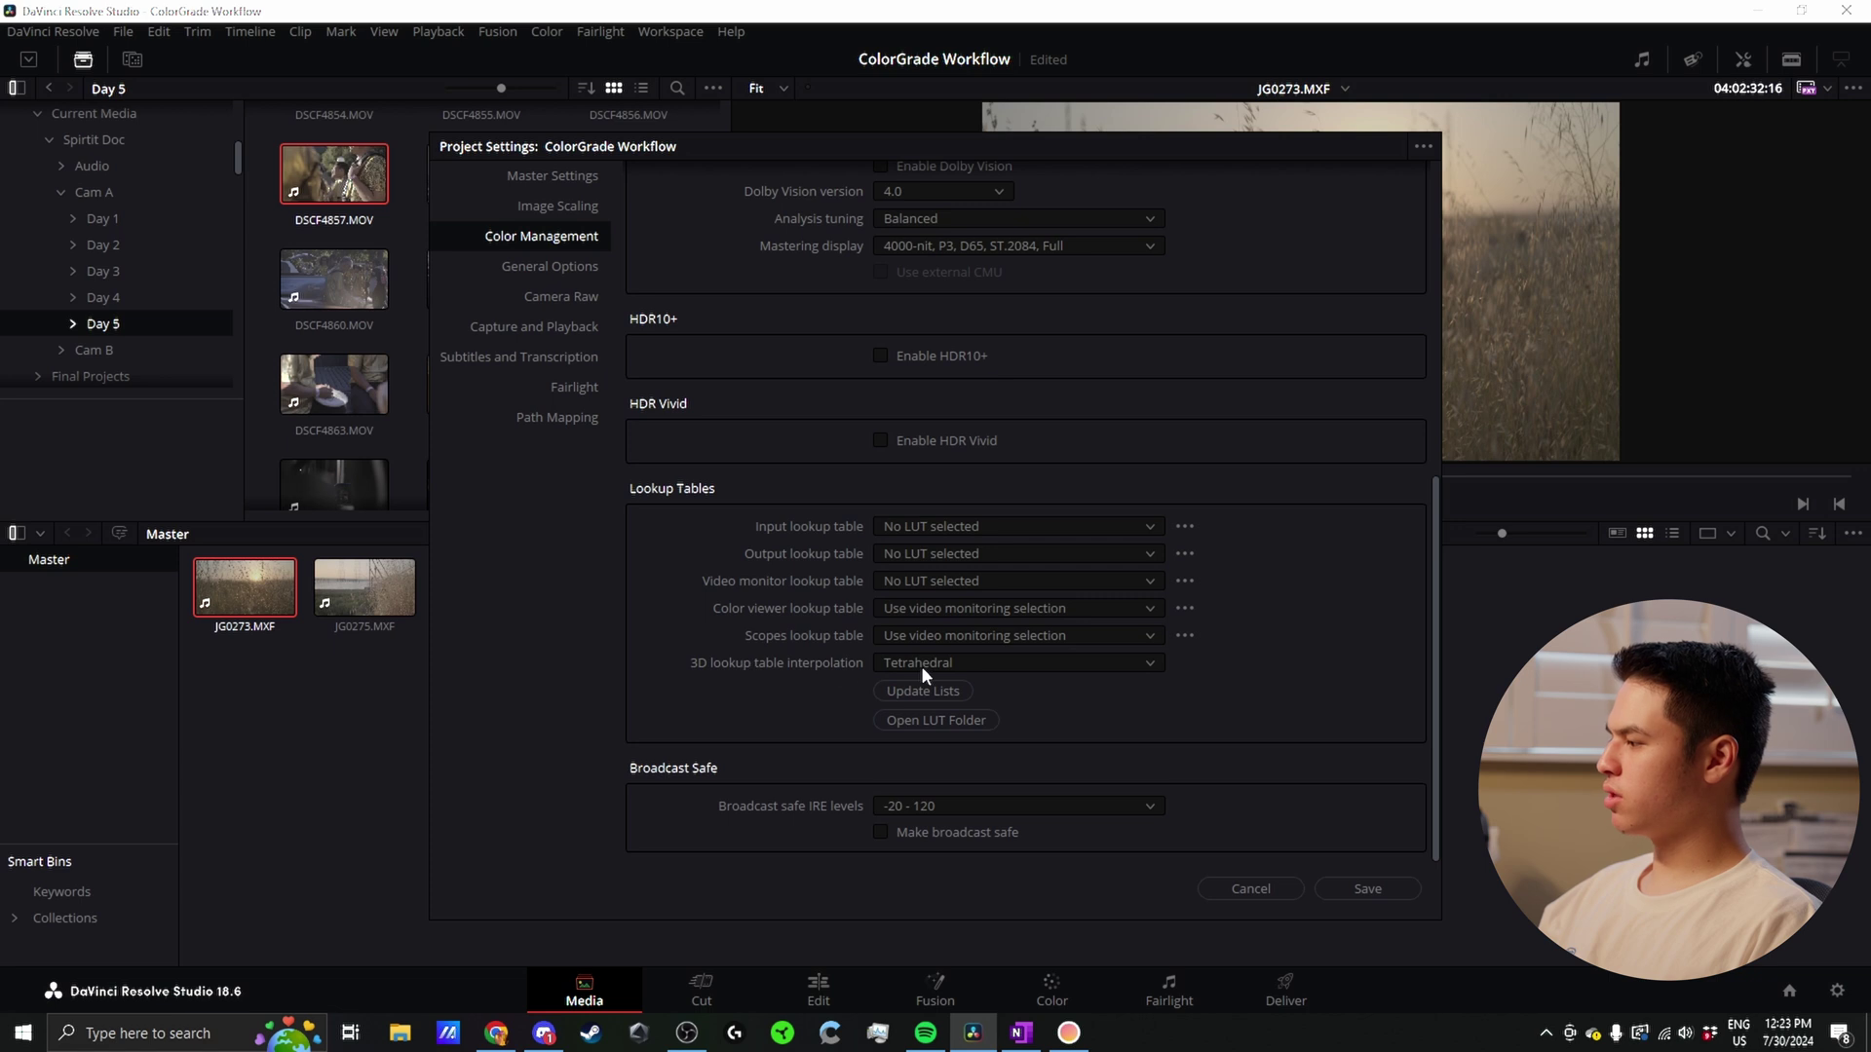
pyautogui.click(1368, 889)
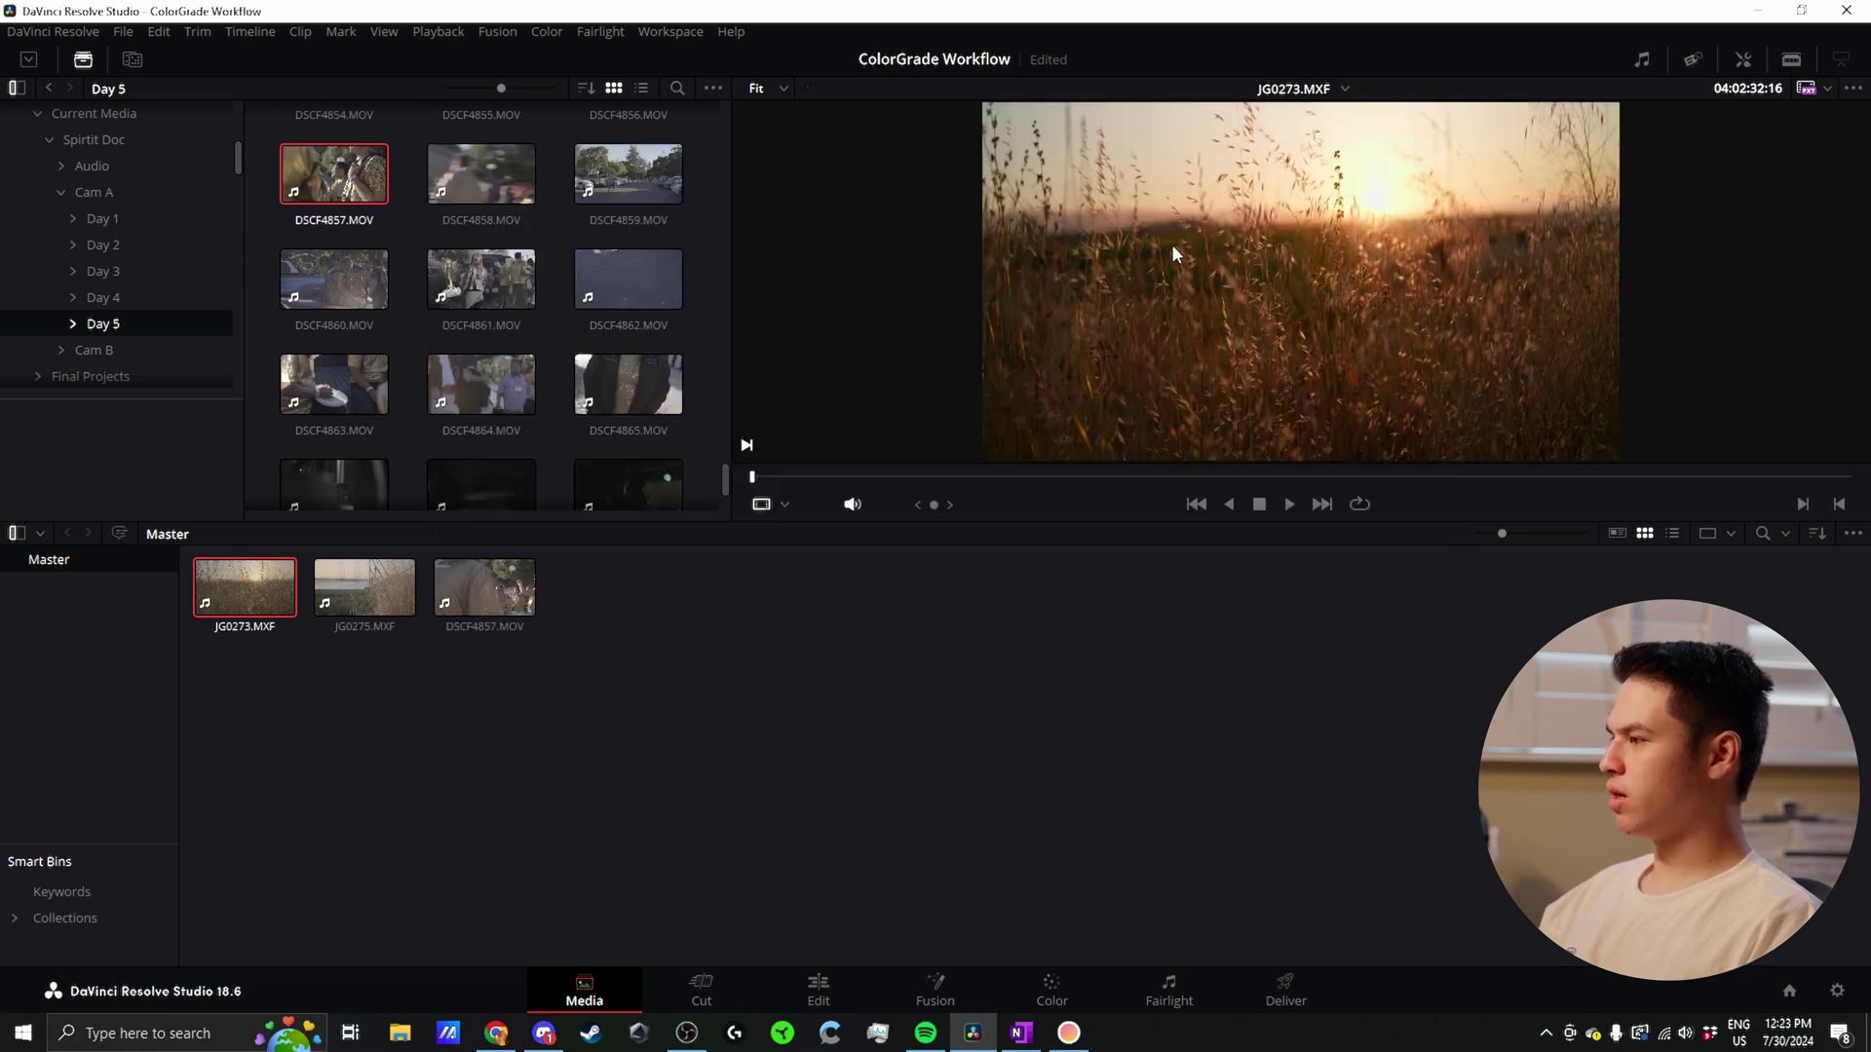
# Step: Preview JG0275.MXF and DSCF4857.MOV in the viewer, finishing with DSCF4857.MOV loaded
pyautogui.click(349, 599)
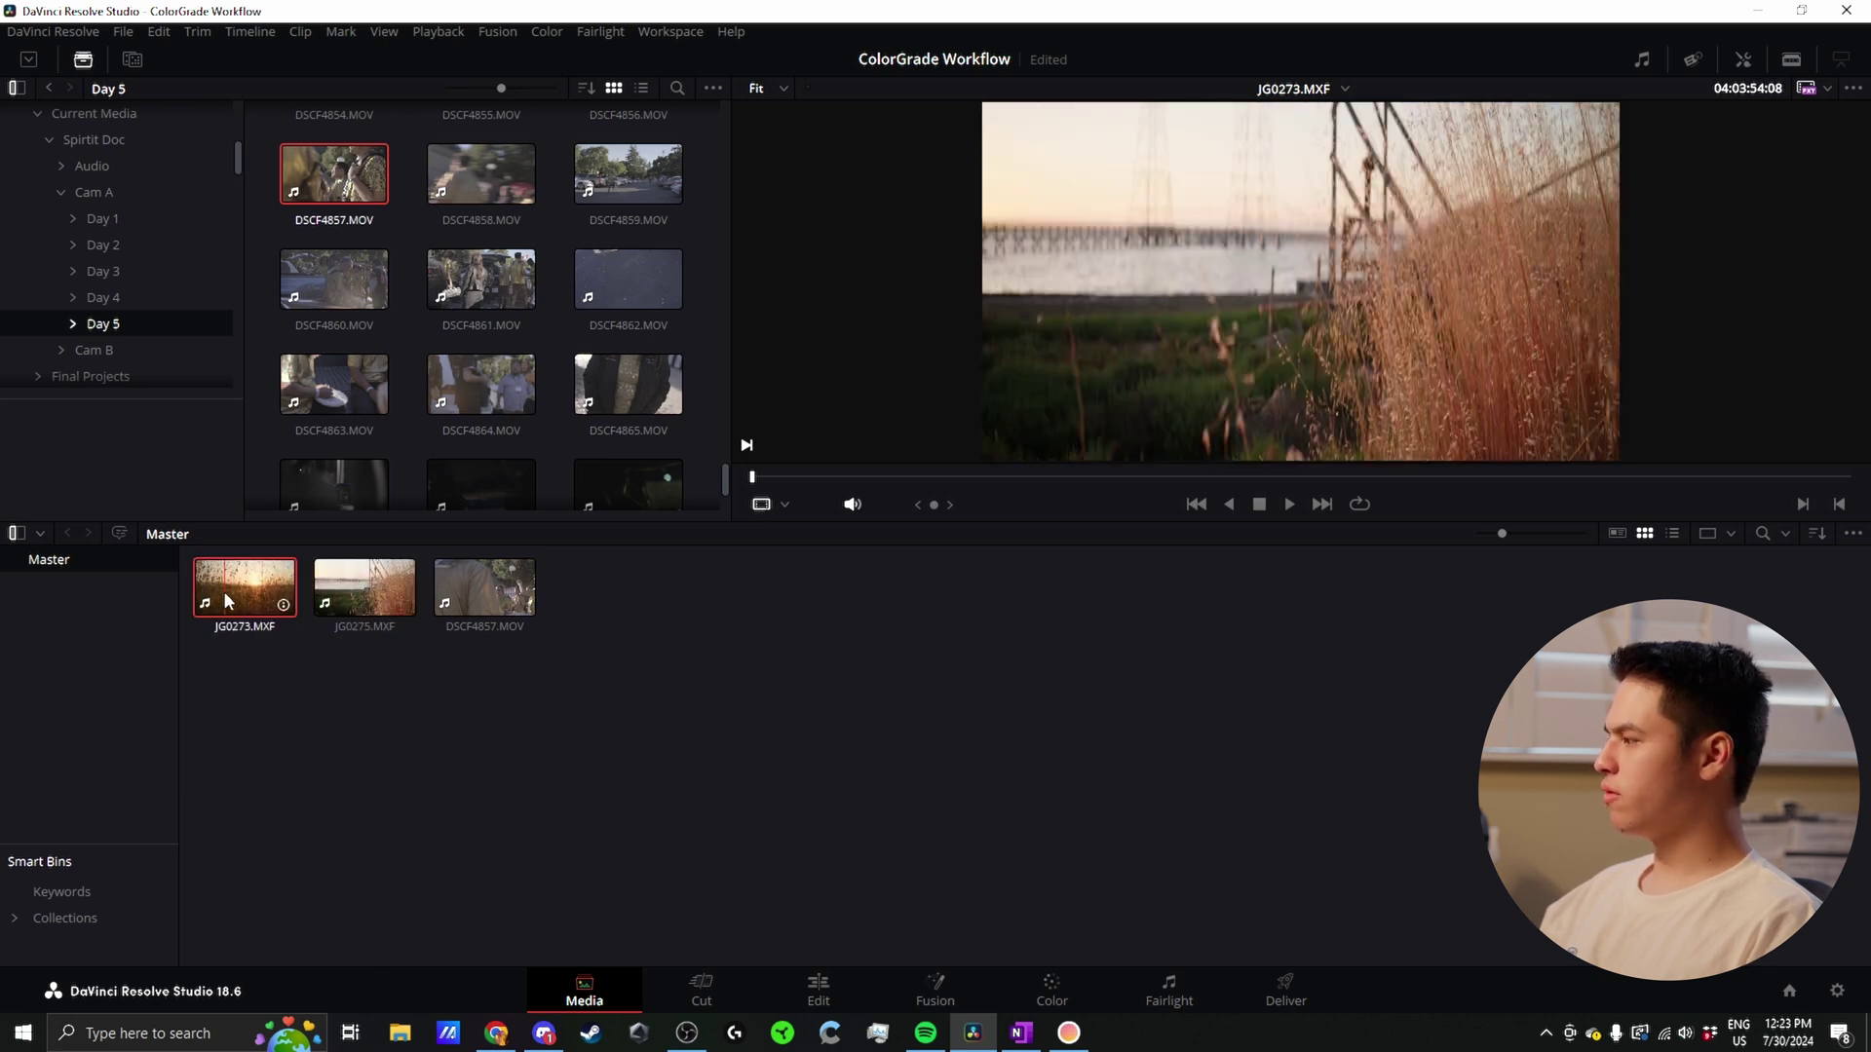
pyautogui.click(485, 587)
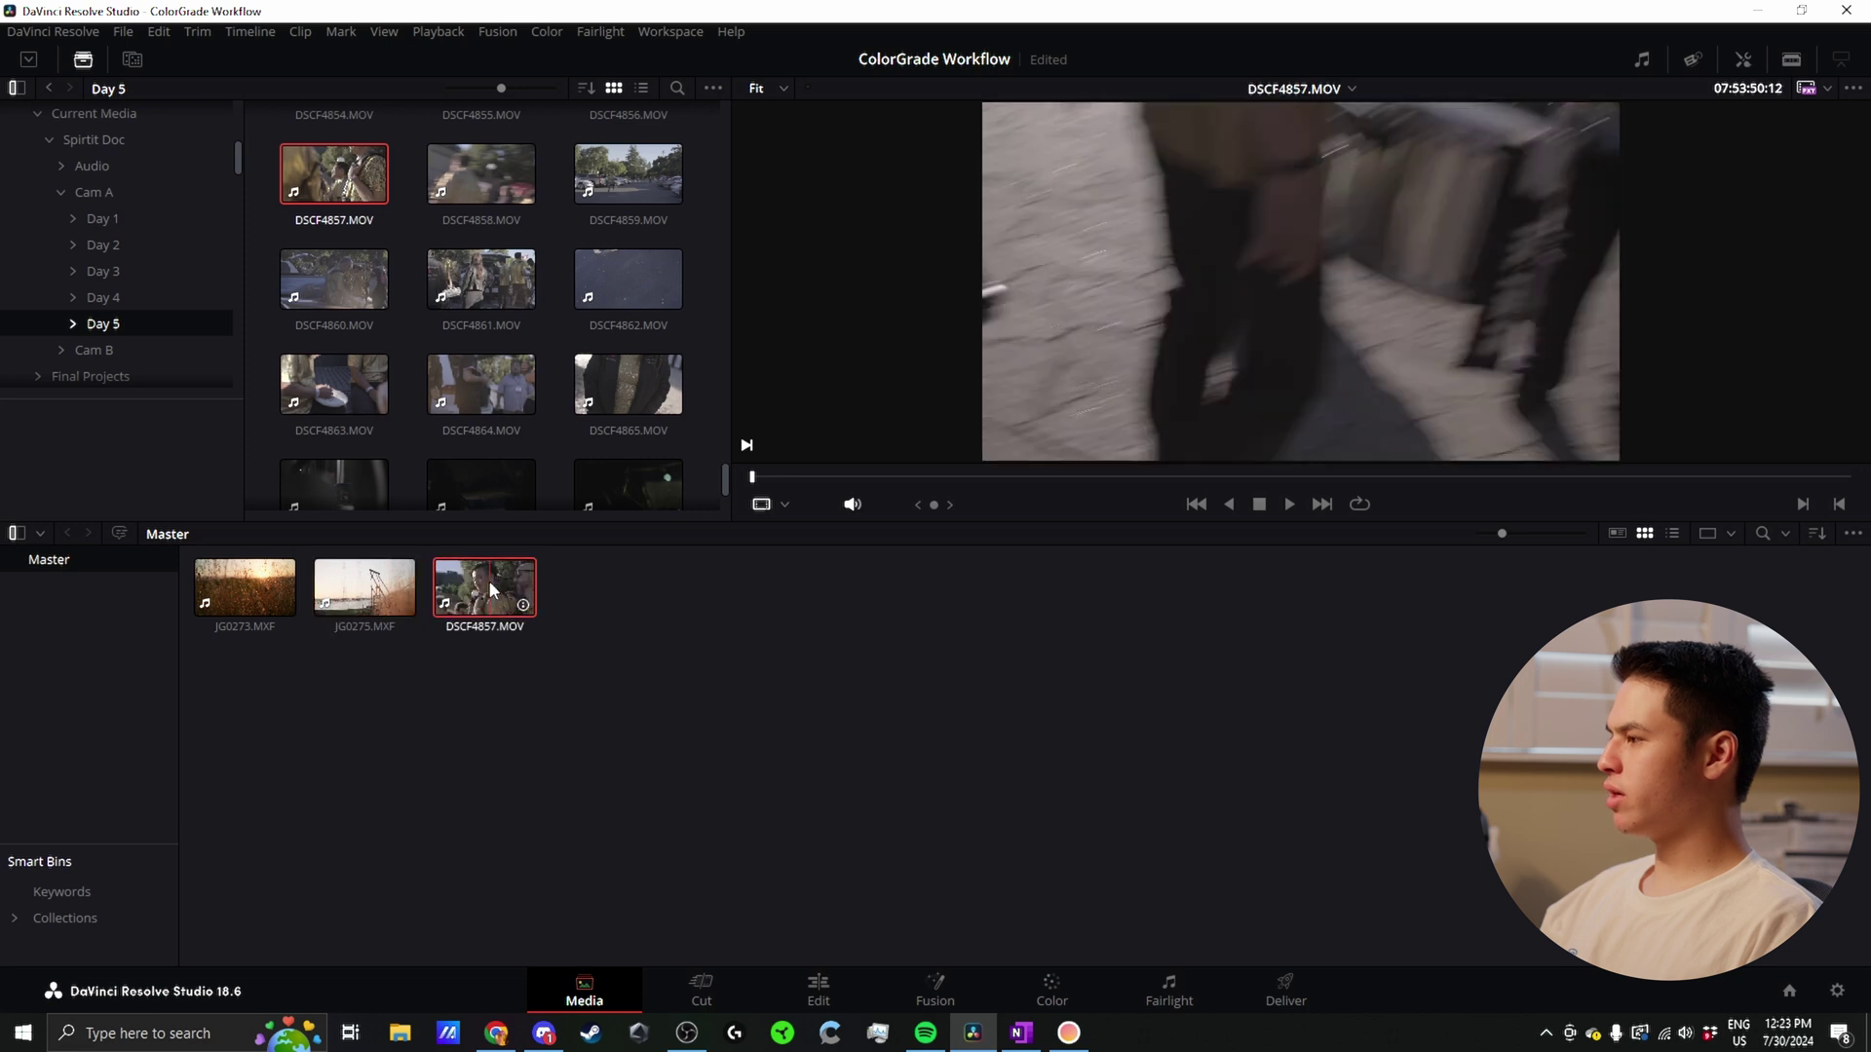
pyautogui.click(1380, 476)
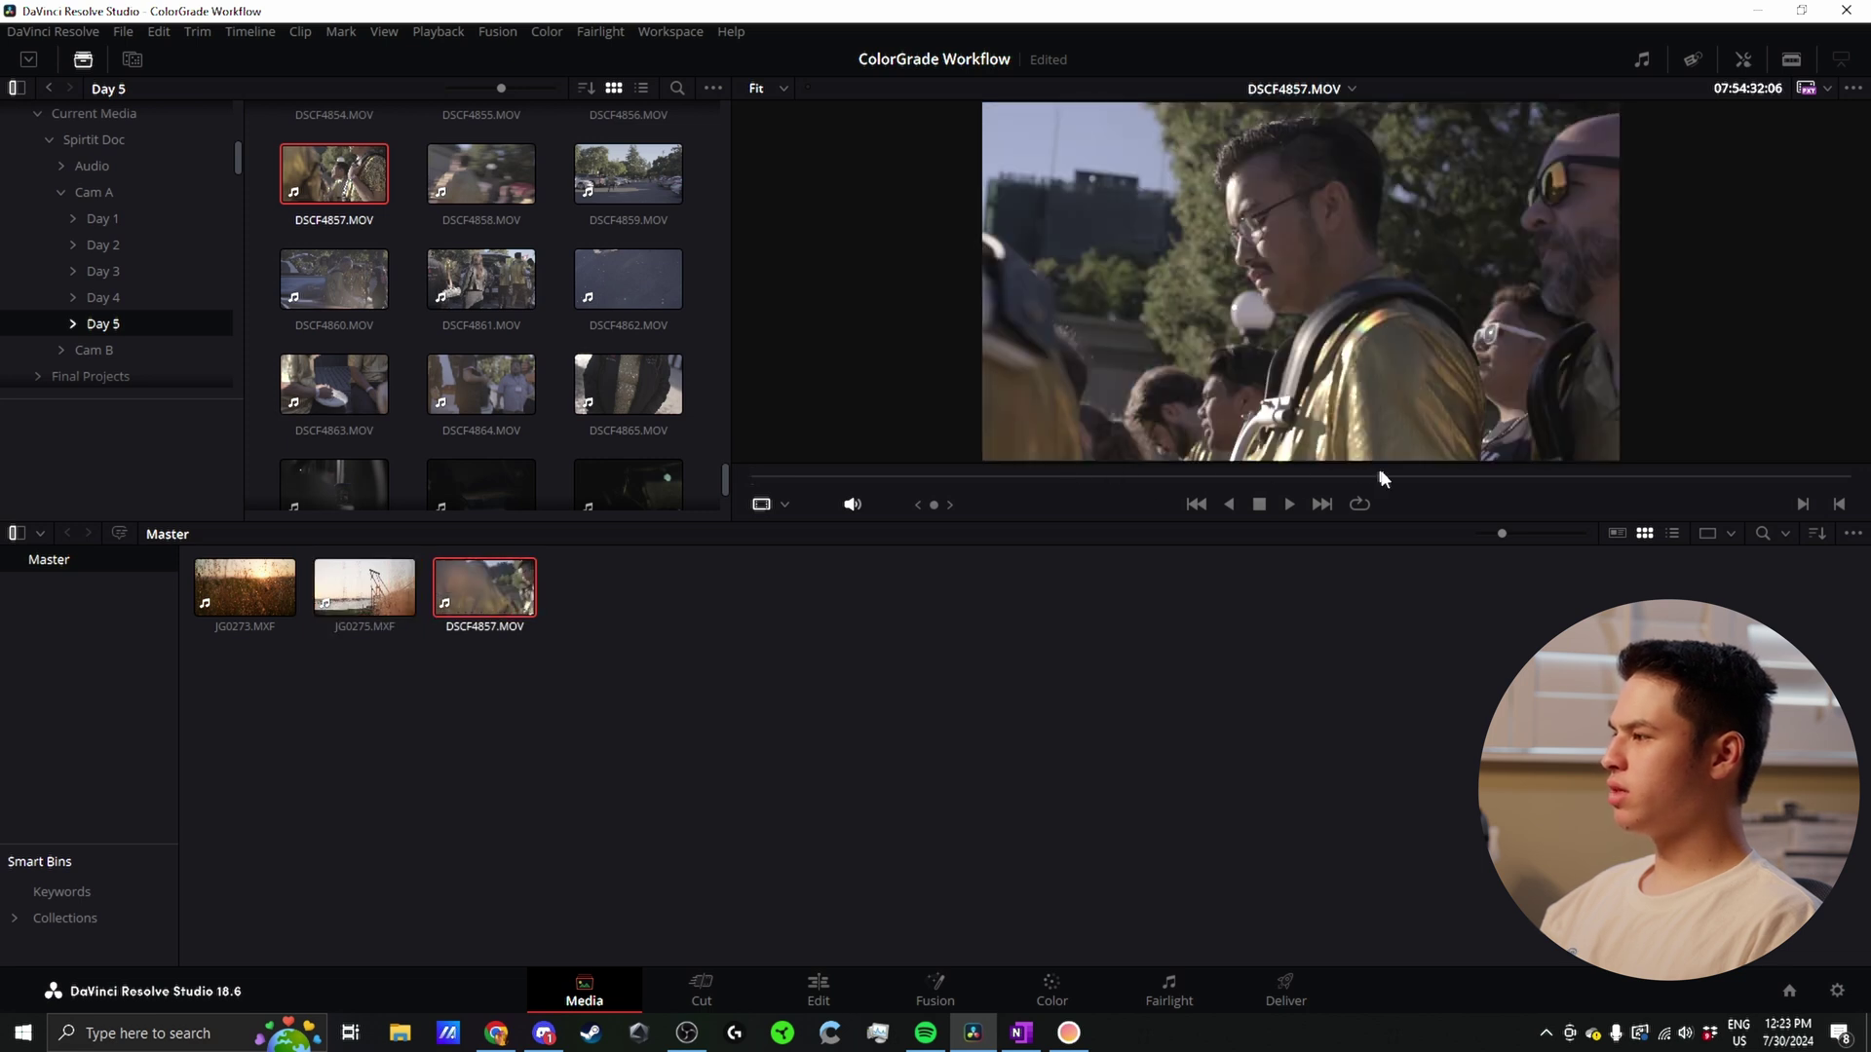
pyautogui.click(380, 591)
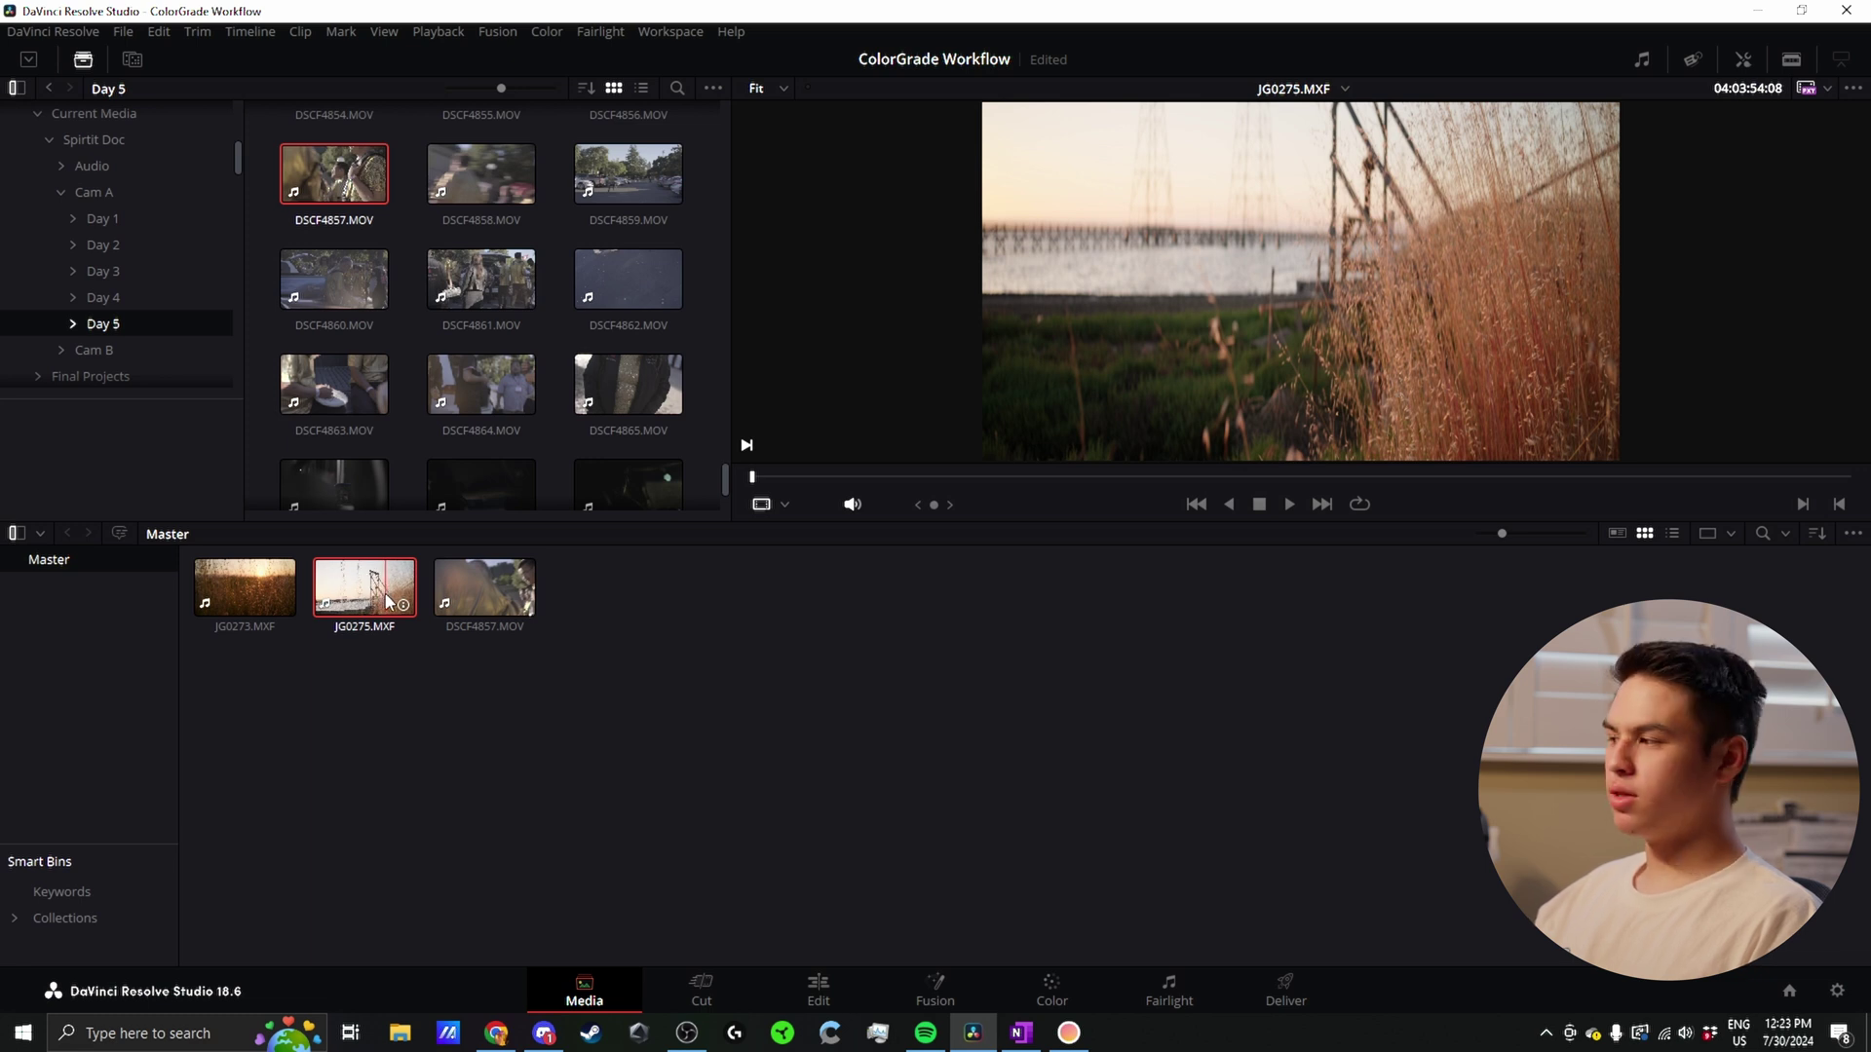
pyautogui.click(492, 608)
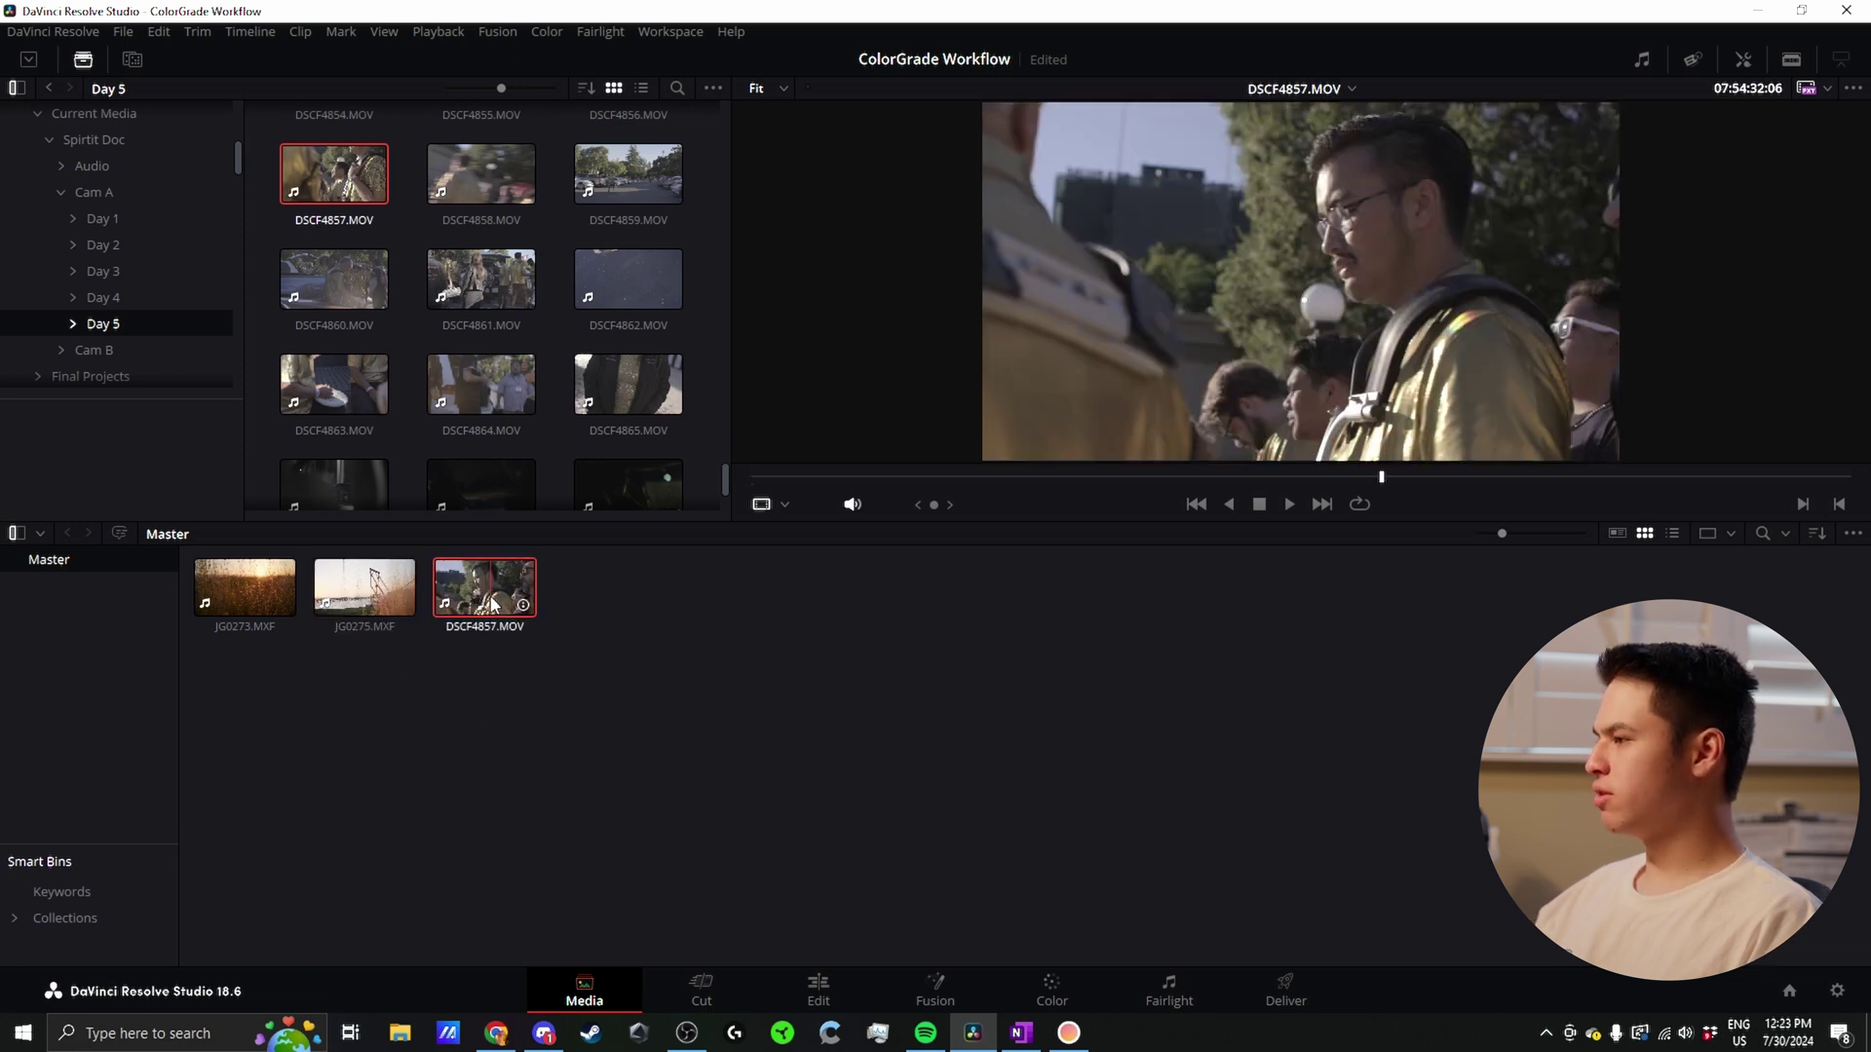
# Step: Set DSCF4857.MOV's input color space to FujiFilm F-Log and scrub to check the look
pyautogui.rightClick(492, 604)
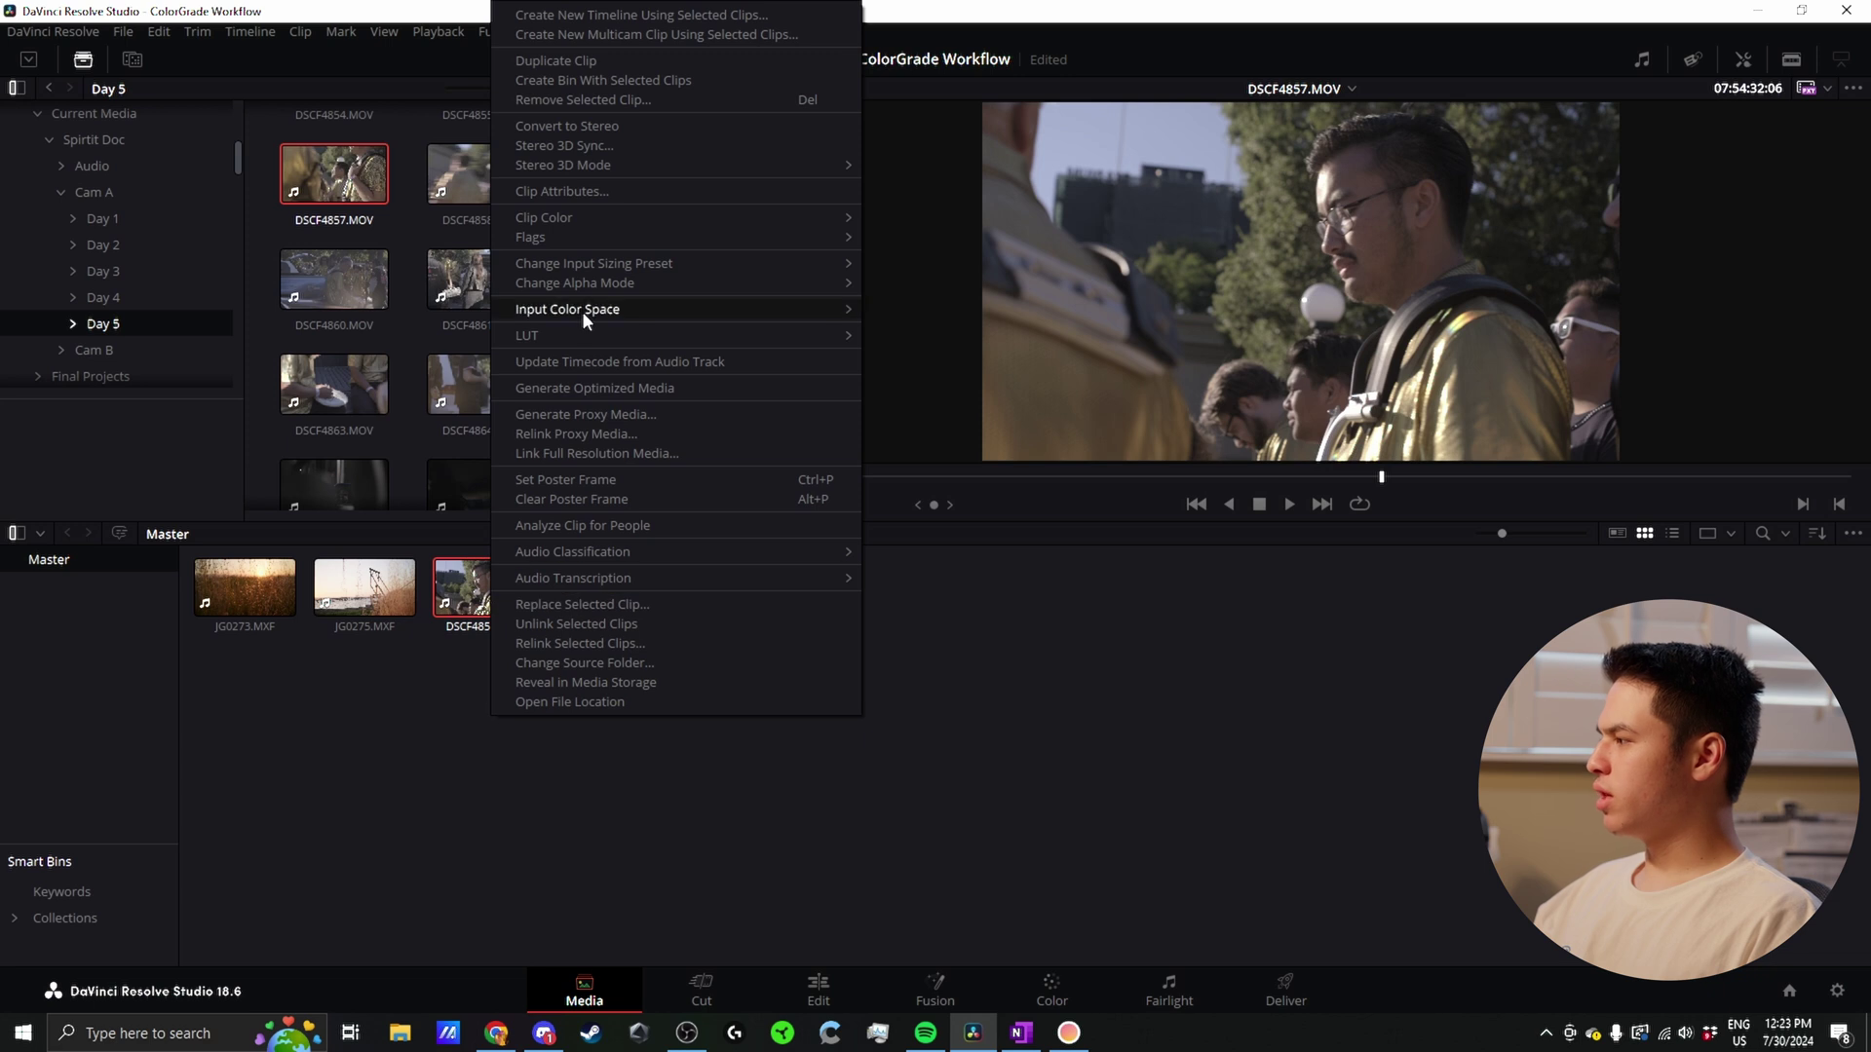
pyautogui.moveTo(582, 312)
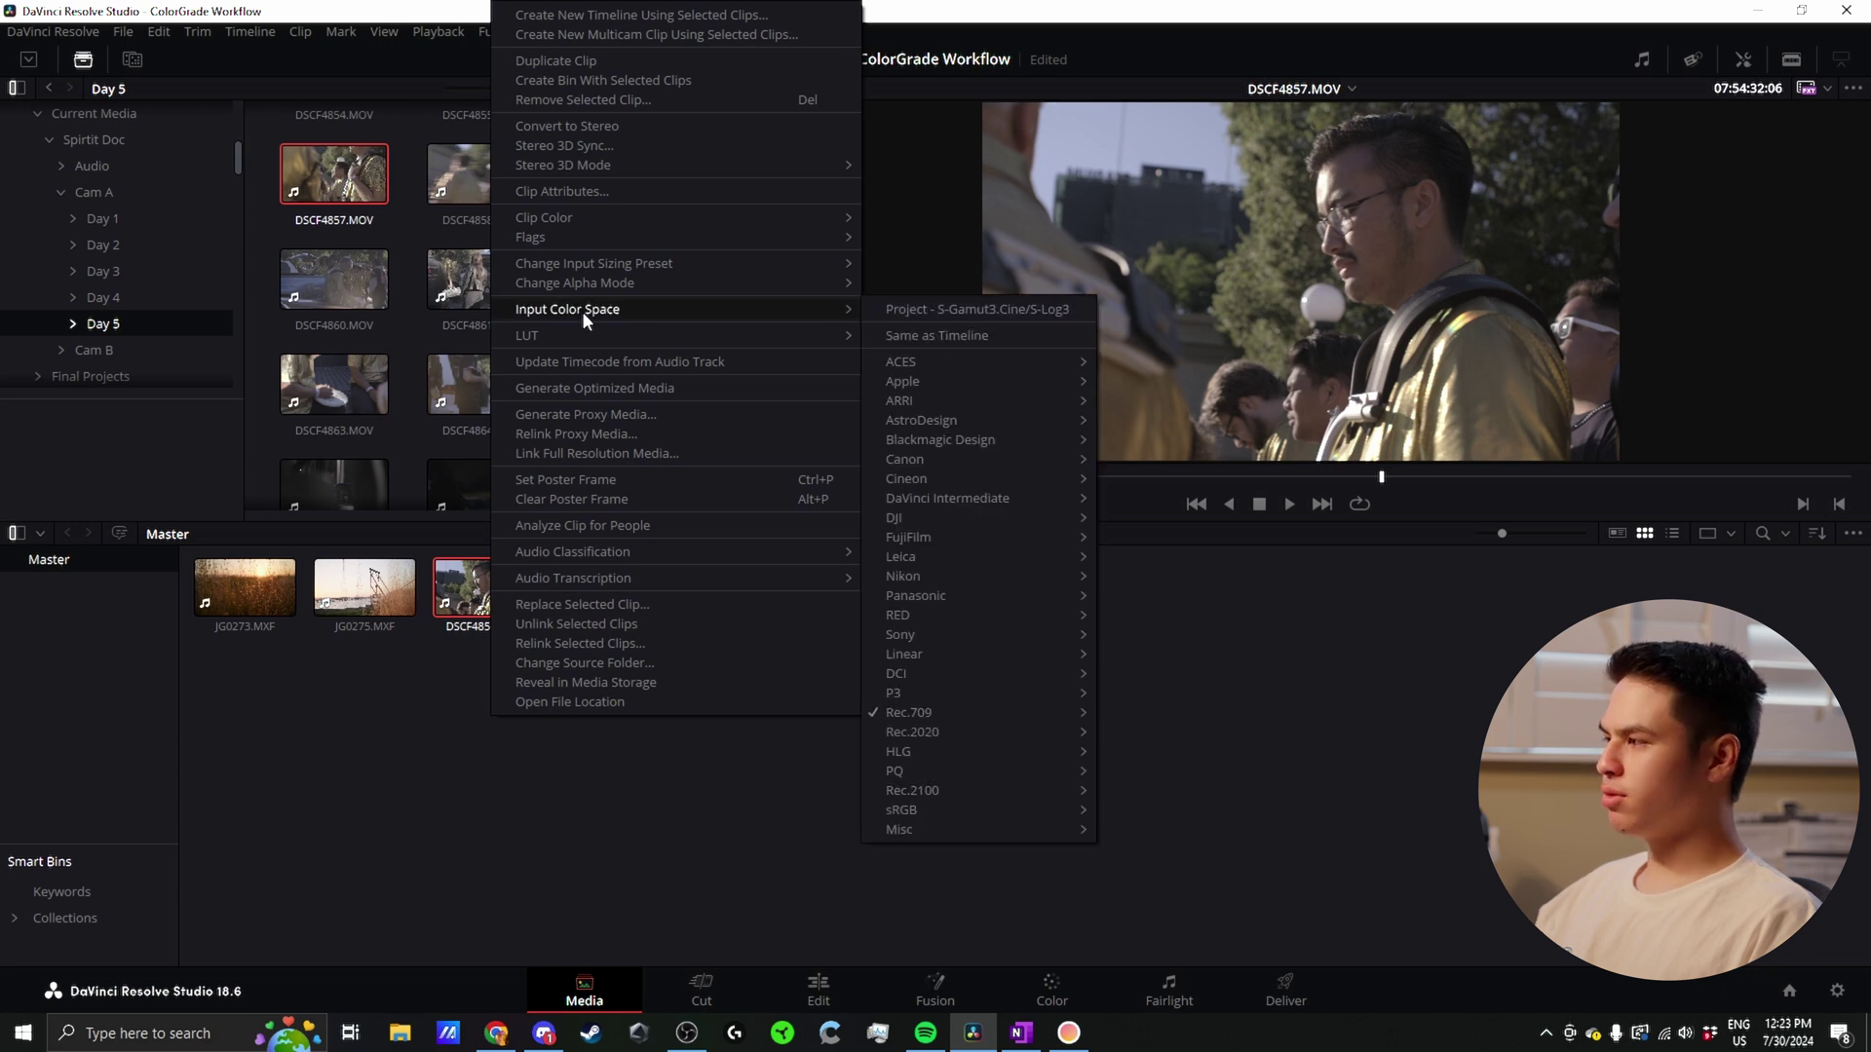
pyautogui.moveTo(904, 540)
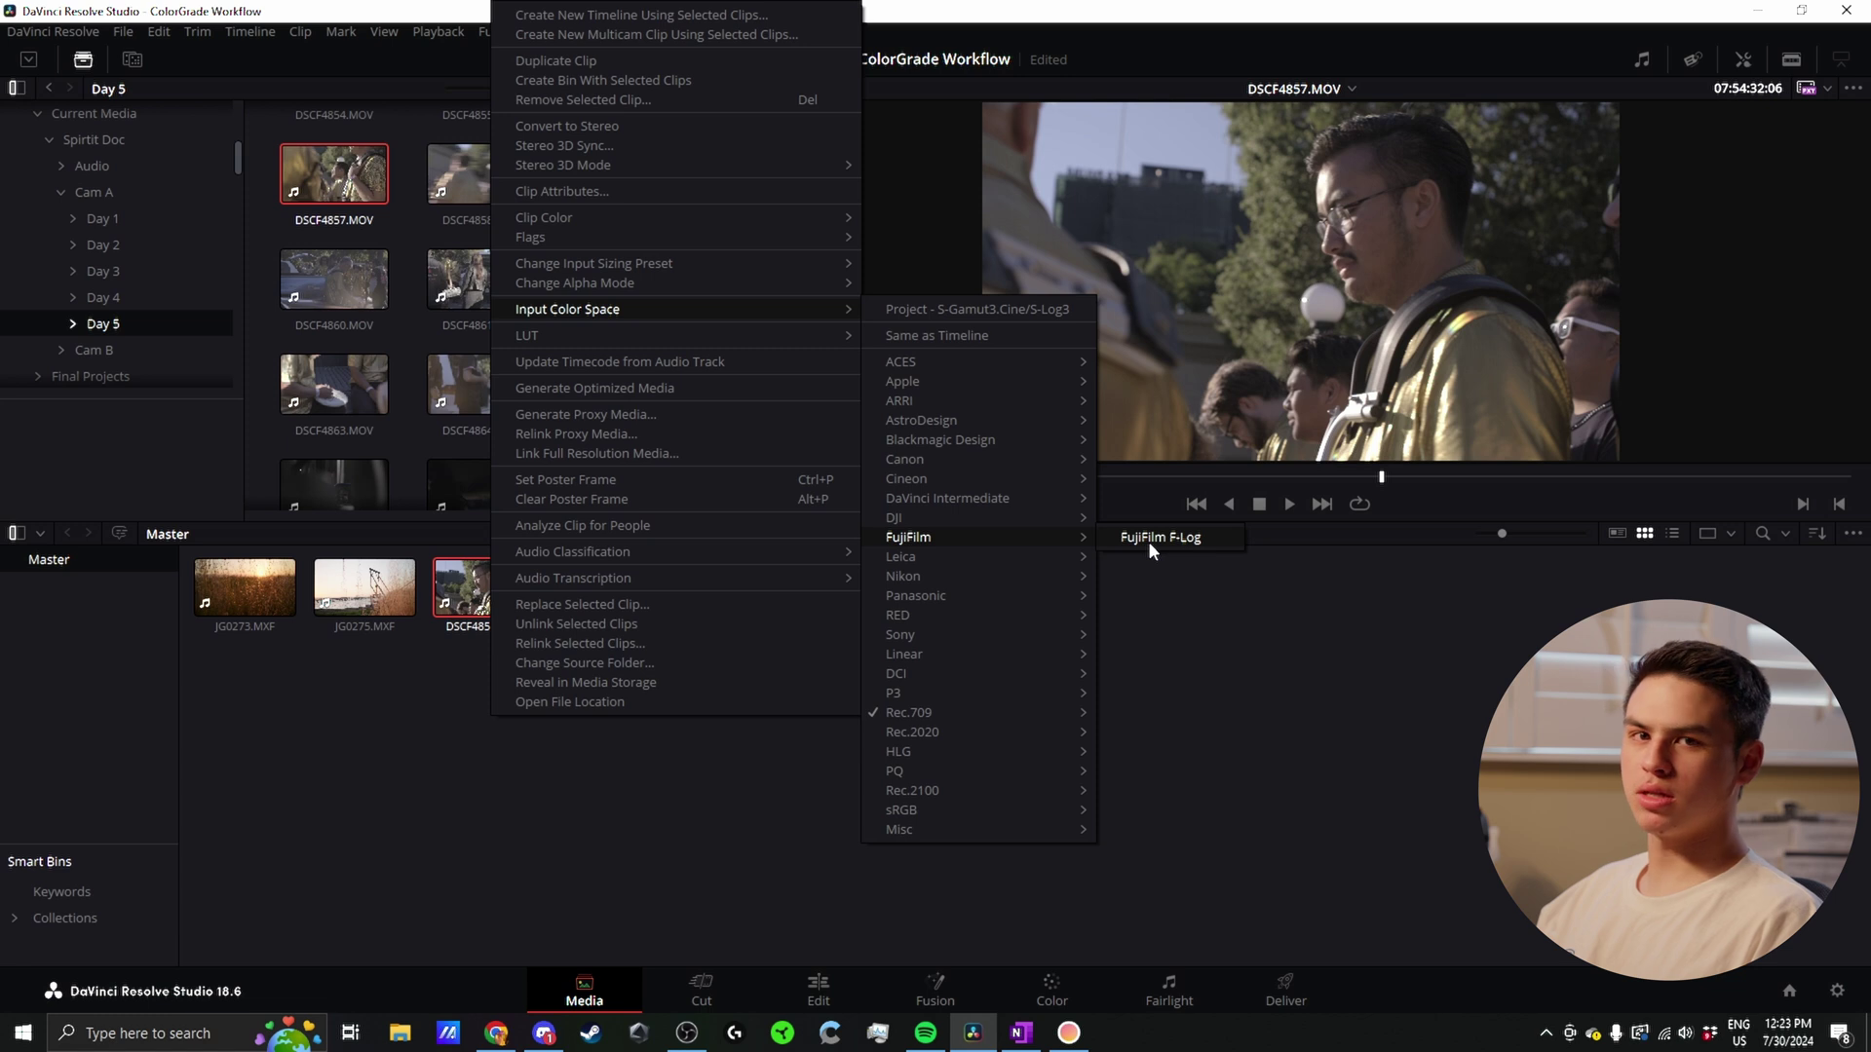
pyautogui.click(1152, 537)
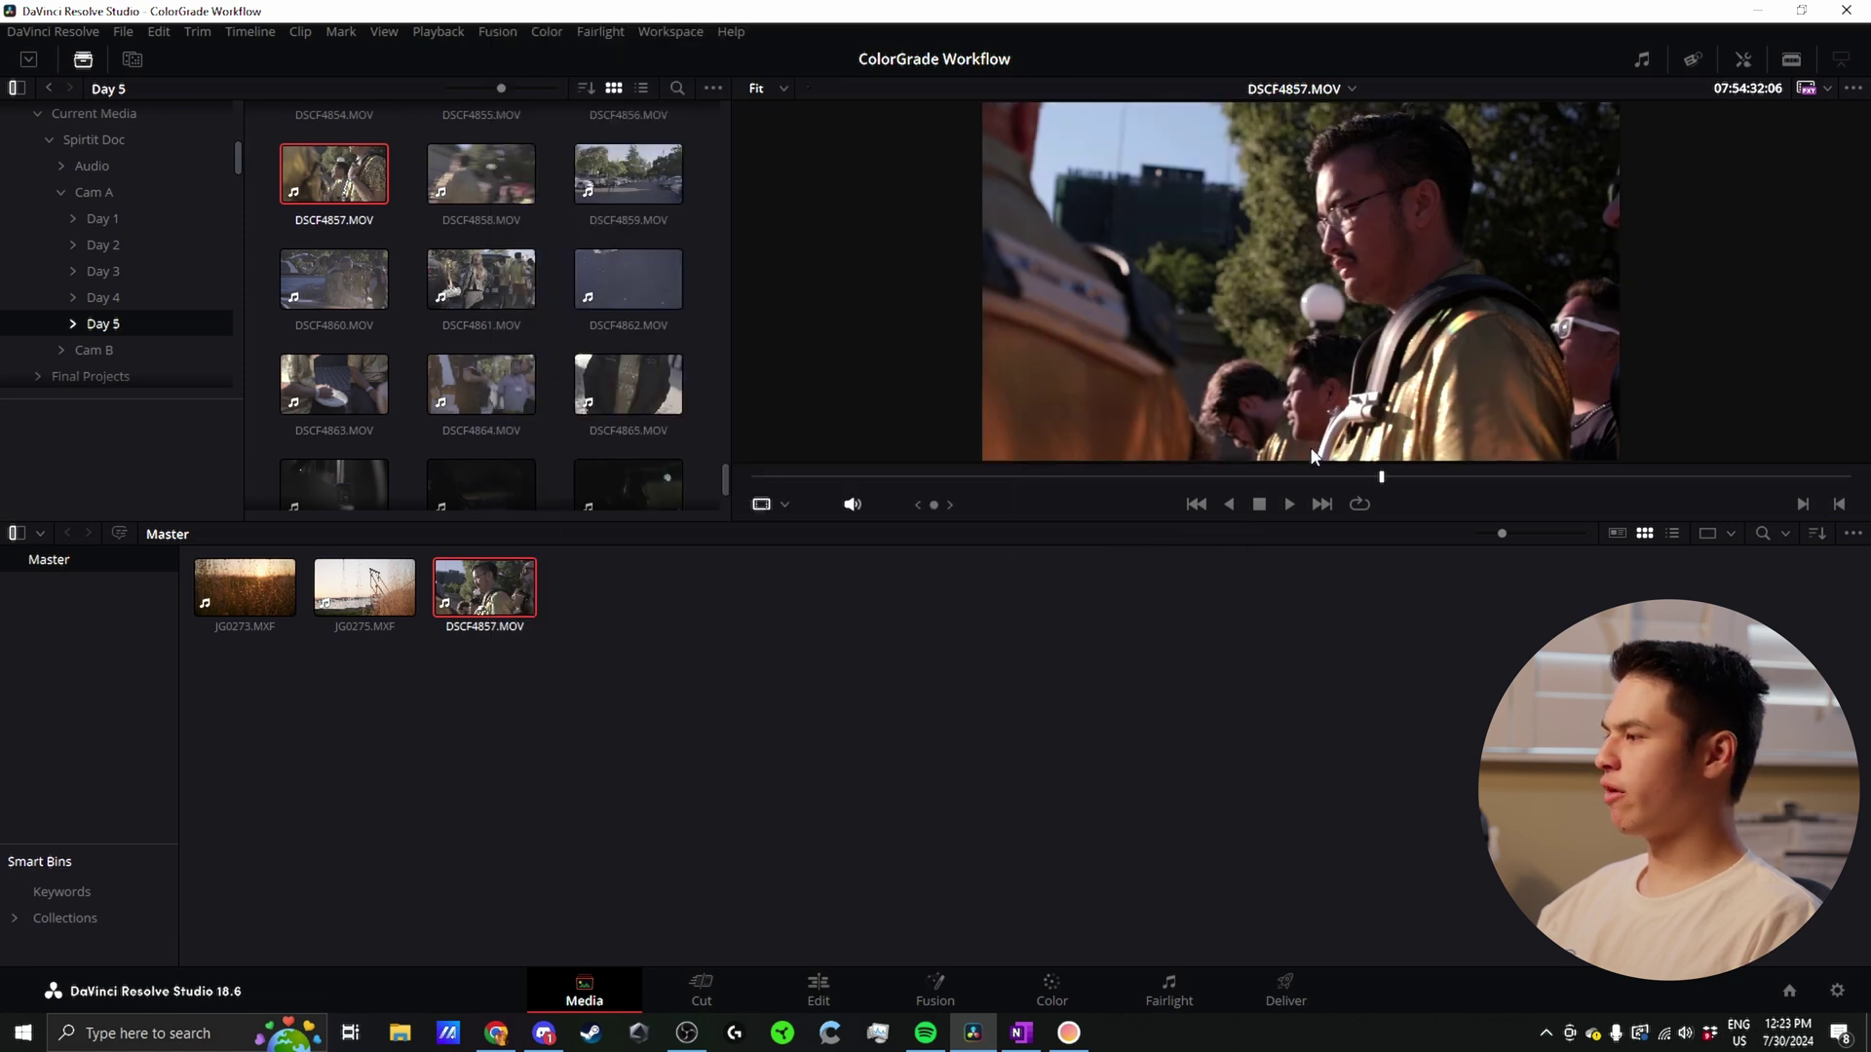
pyautogui.moveTo(1301, 475)
pyautogui.mouseDown()
pyautogui.moveTo(1102, 478)
pyautogui.moveTo(1332, 477)
pyautogui.mouseUp()
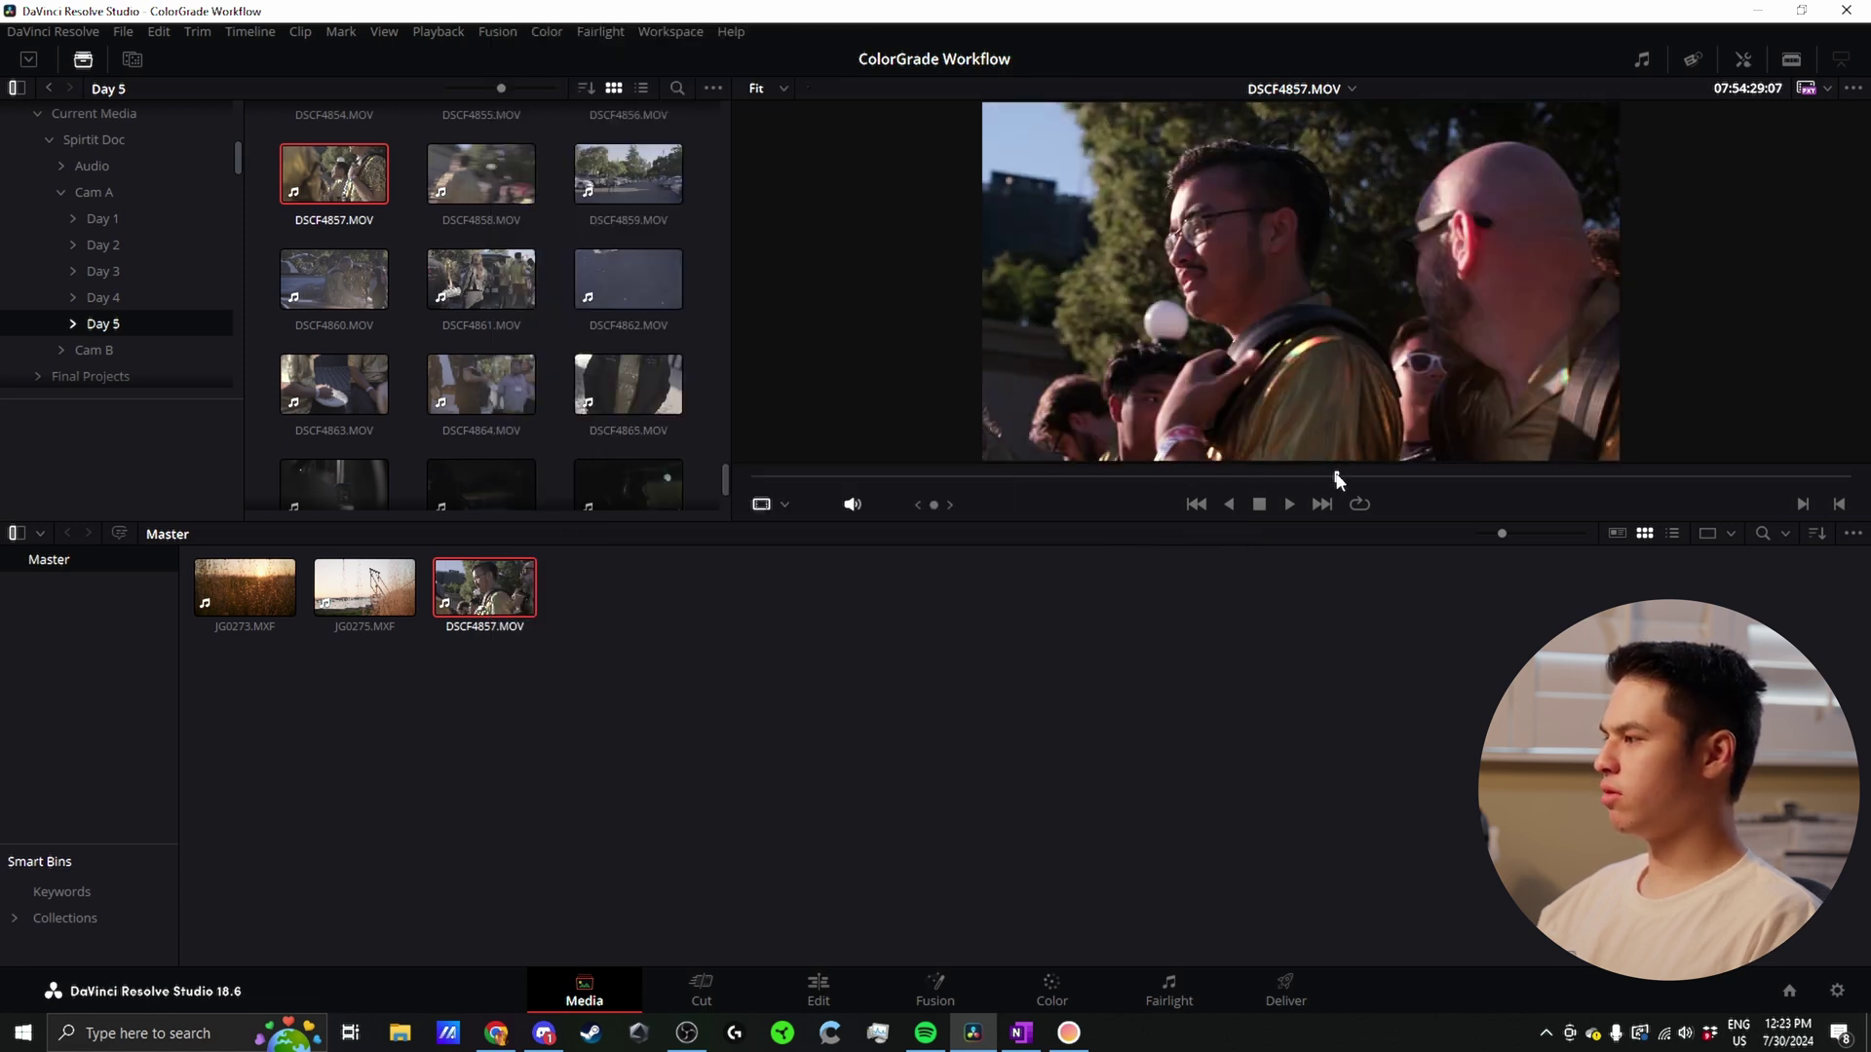
# Step: Select the JG0273.MXF and JG0275.MXF clips together
pyautogui.click(275, 601)
pyautogui.press('Right')
pyautogui.press('Right')
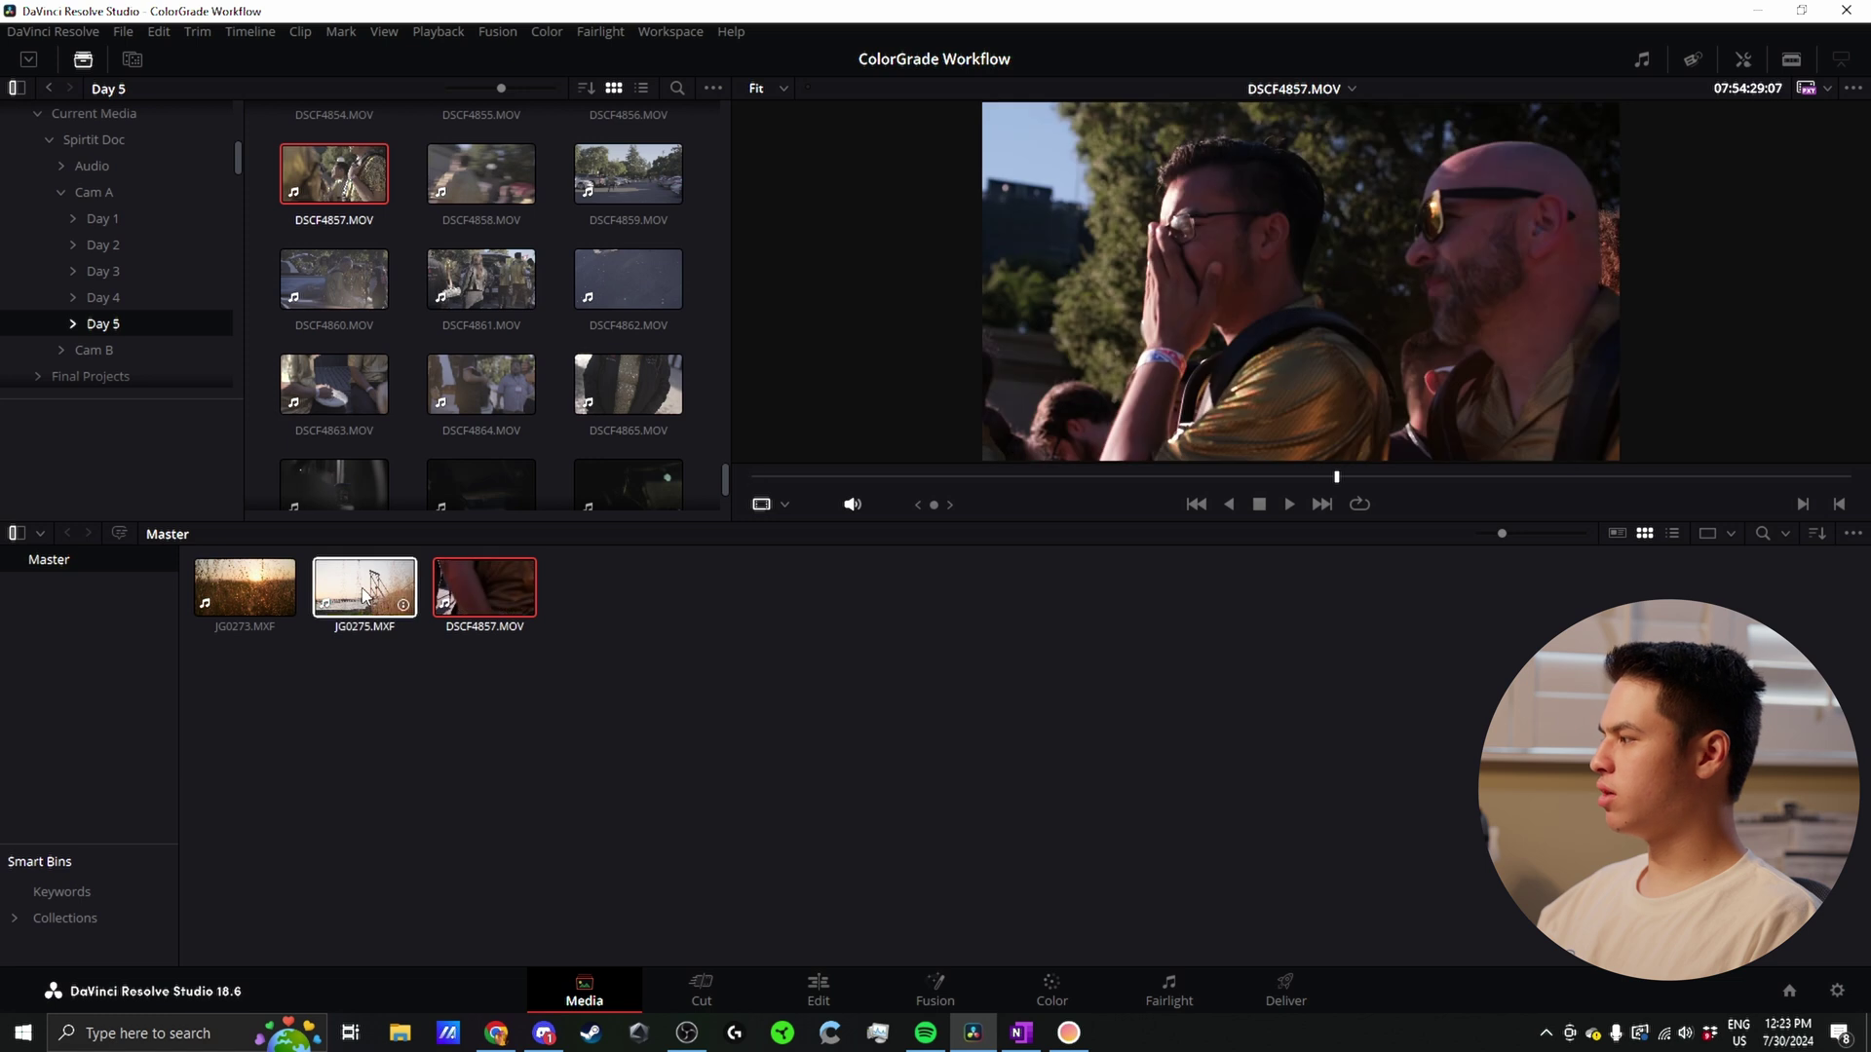
pyautogui.press('Left')
# Step: In Clip Attributes, give both JG clips a Custom pixel aspect ratio of 1
pyautogui.rightClick(260, 592)
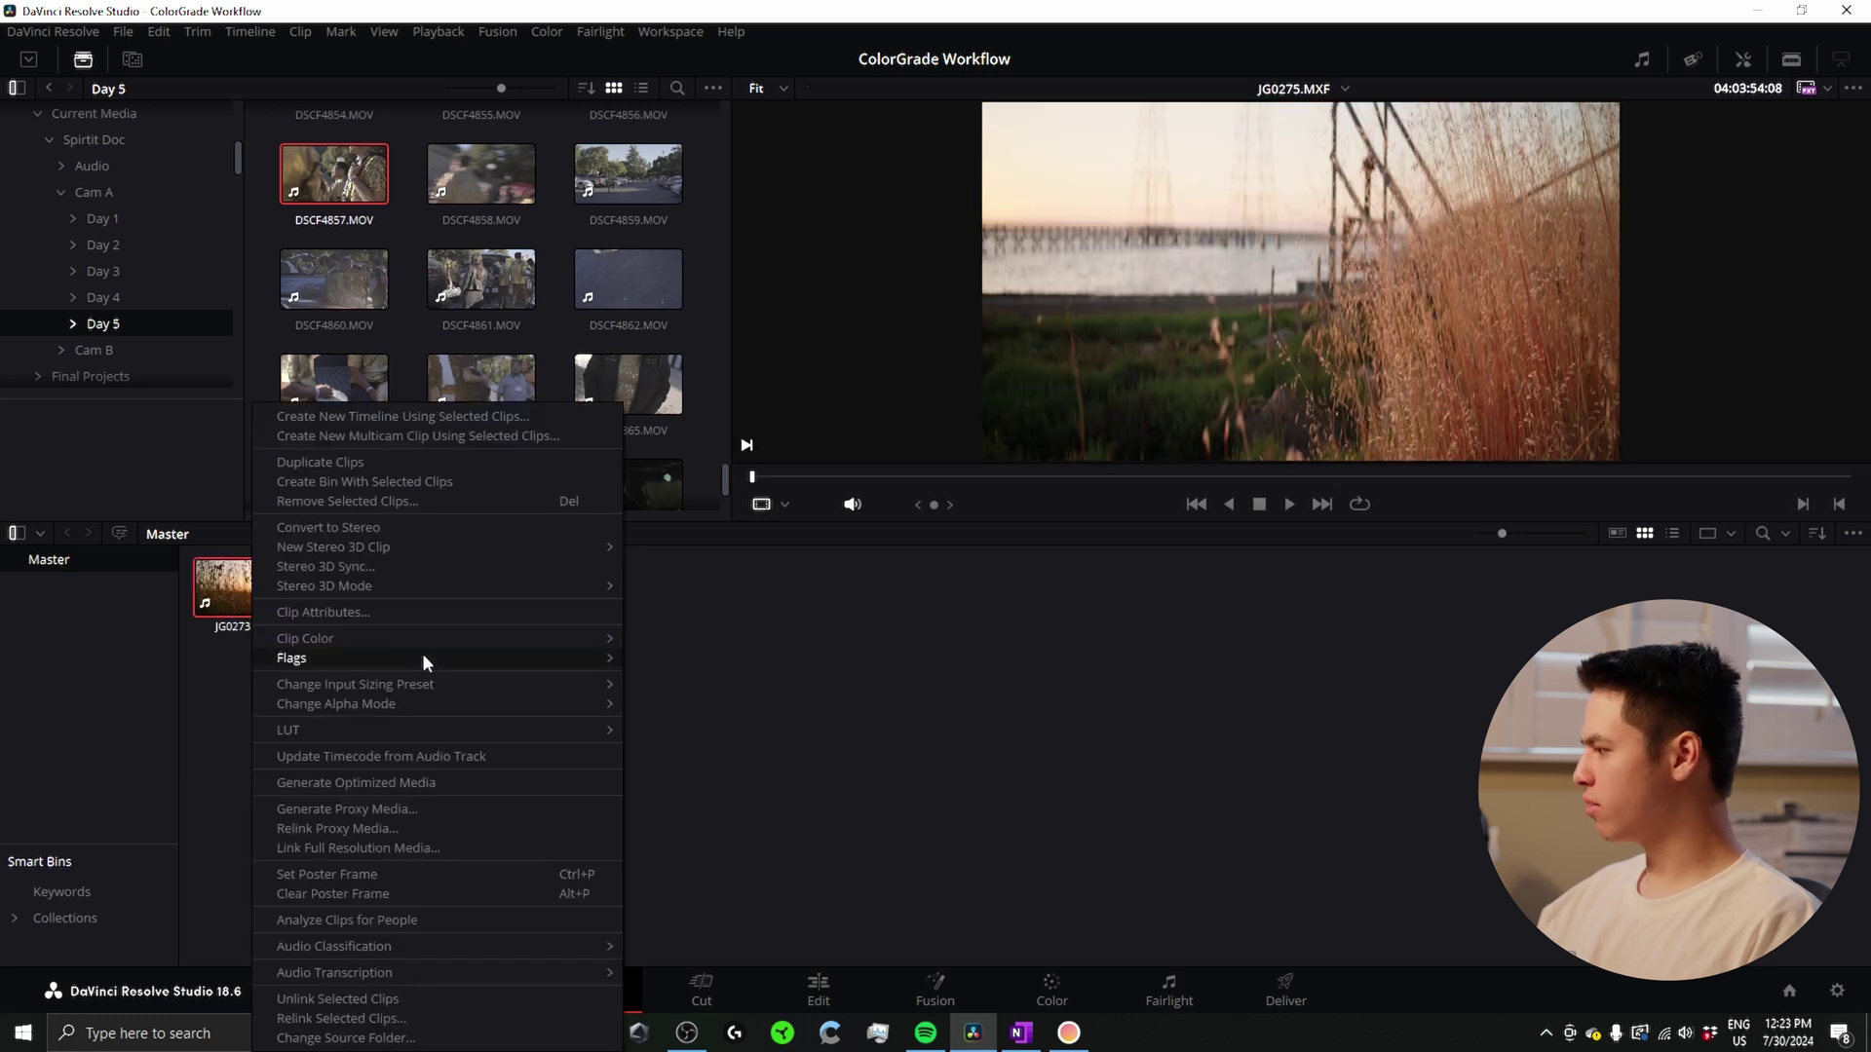
pyautogui.click(376, 612)
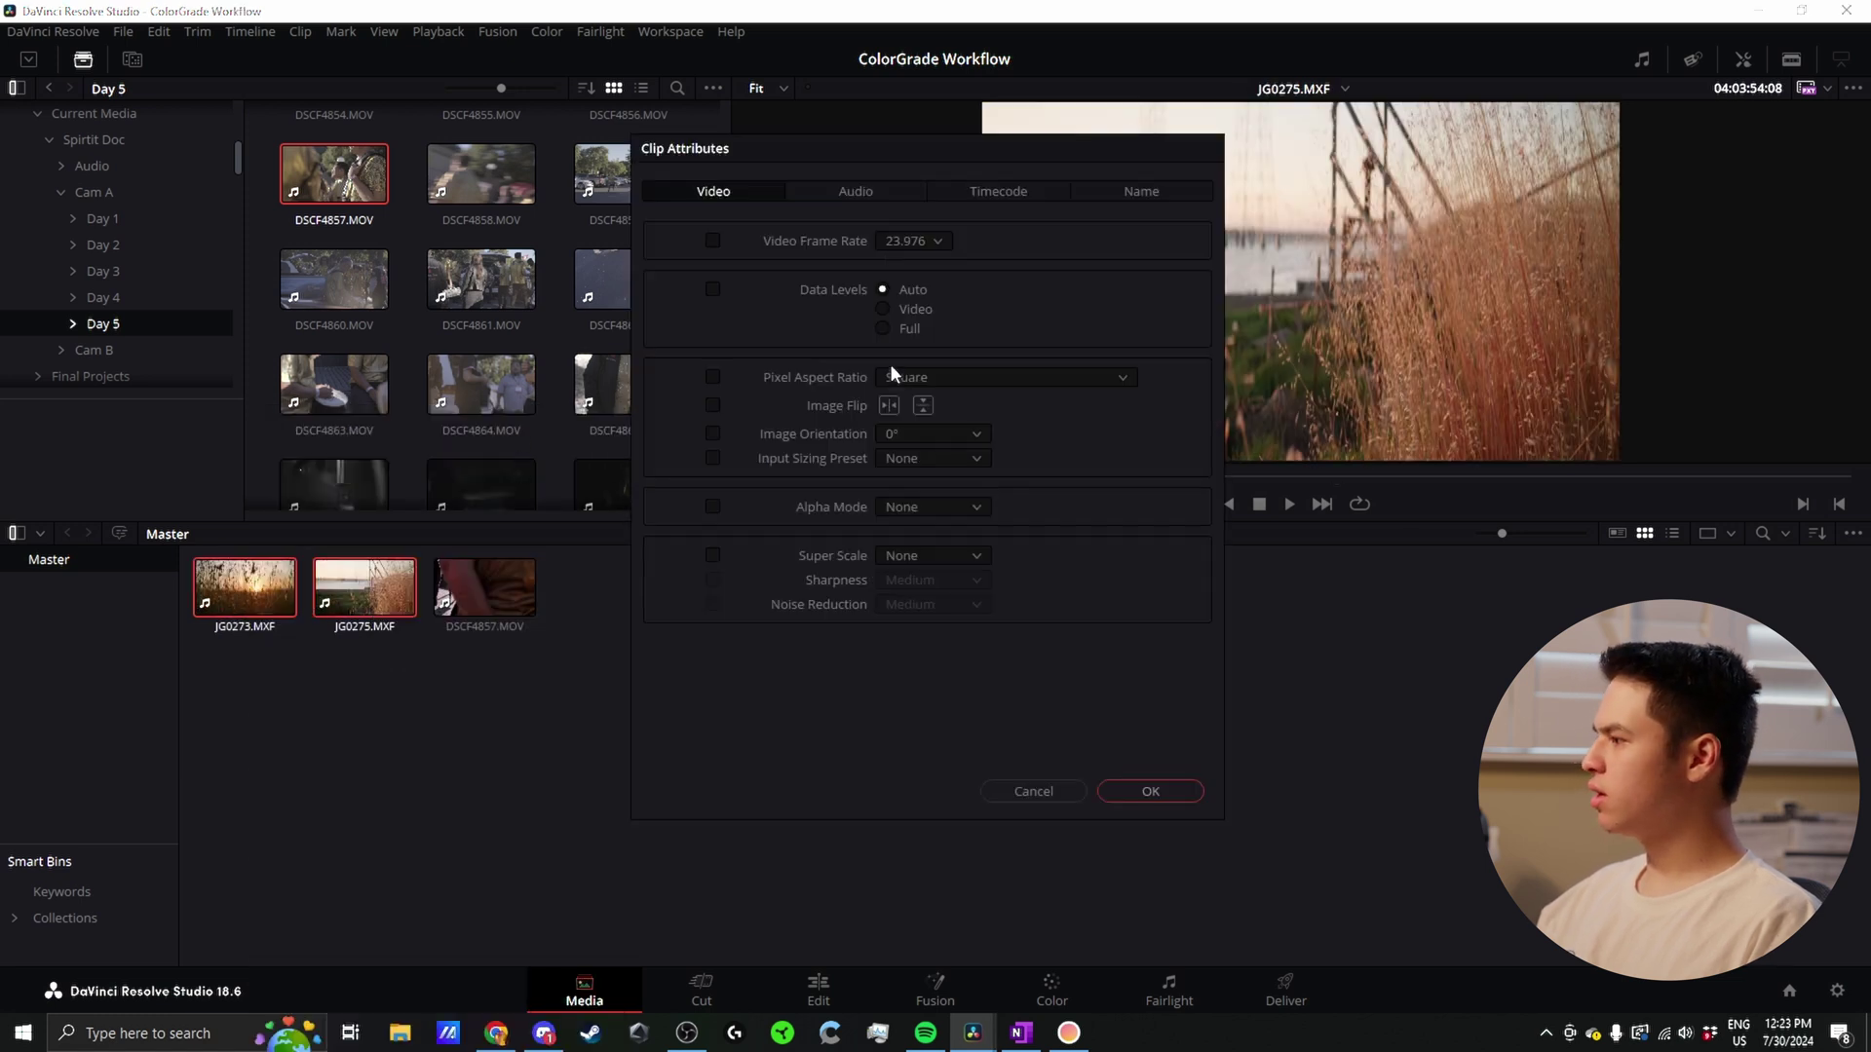
pyautogui.click(891, 377)
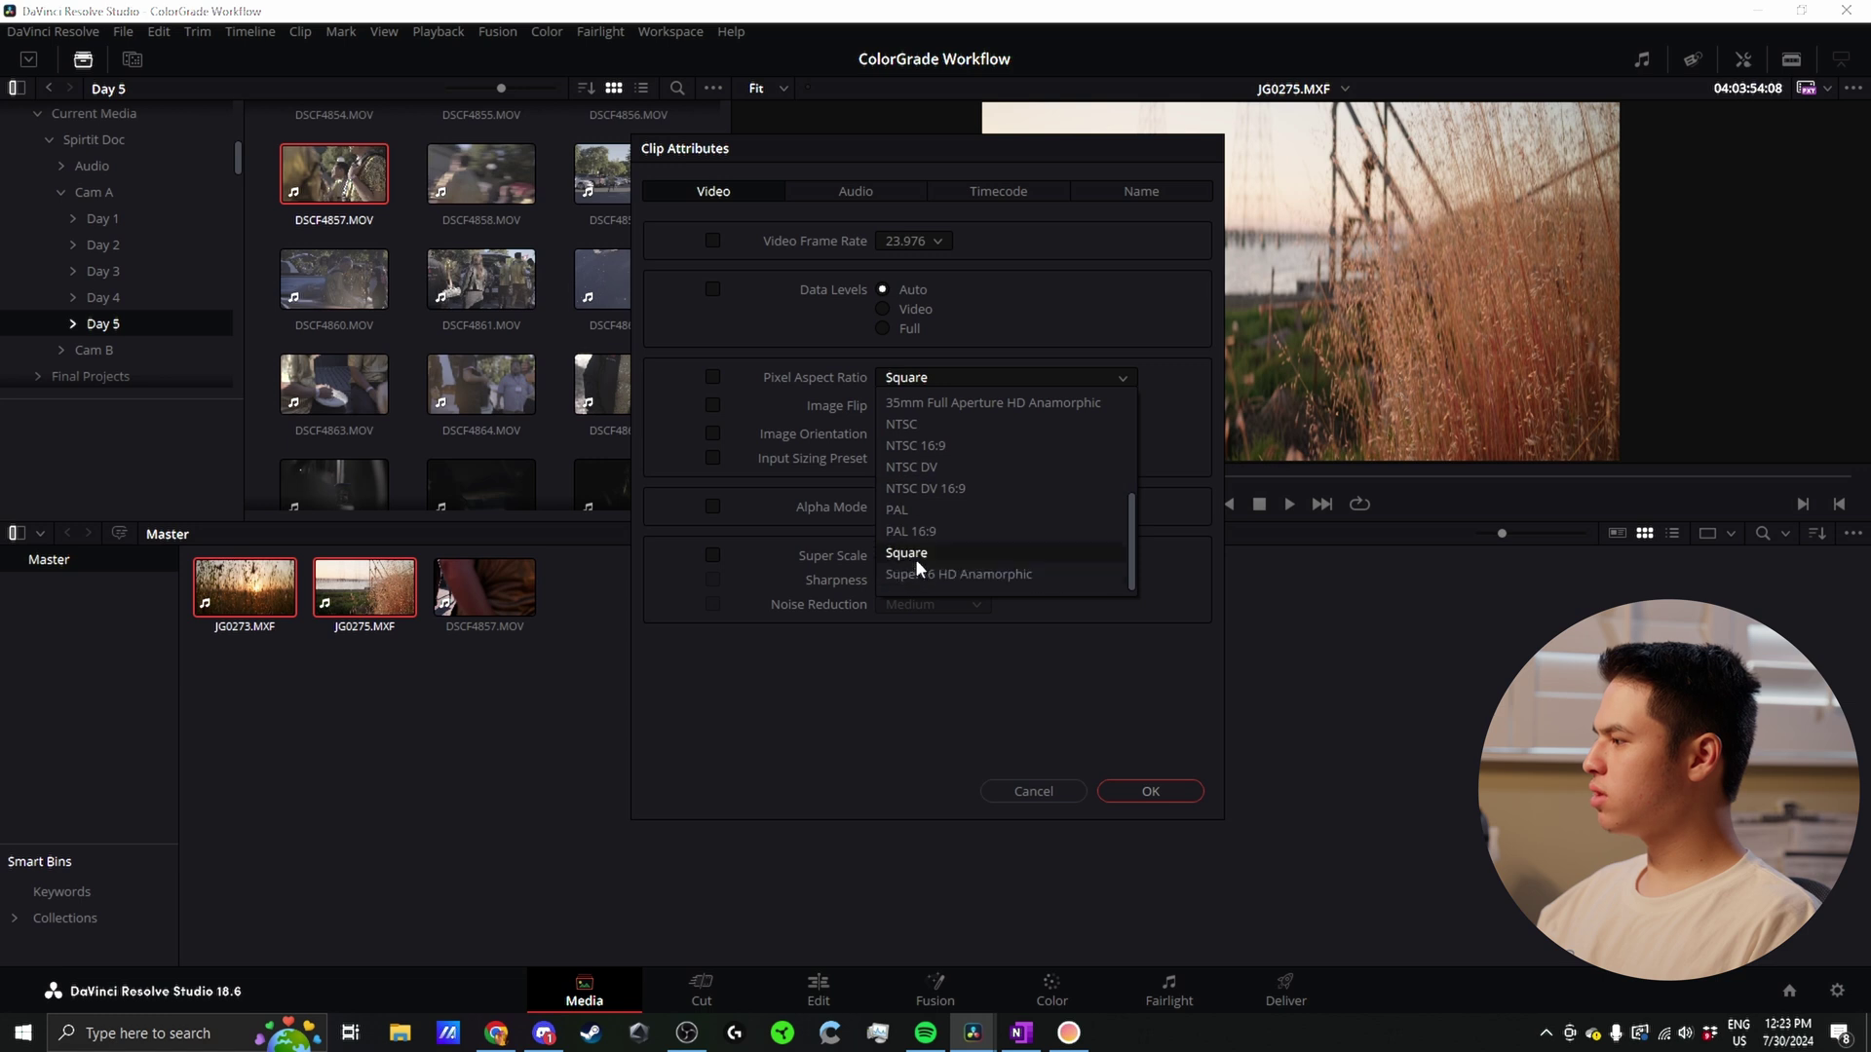
pyautogui.scroll(3, 916, 555)
pyautogui.click(919, 405)
pyautogui.click(906, 401)
pyautogui.write('1')
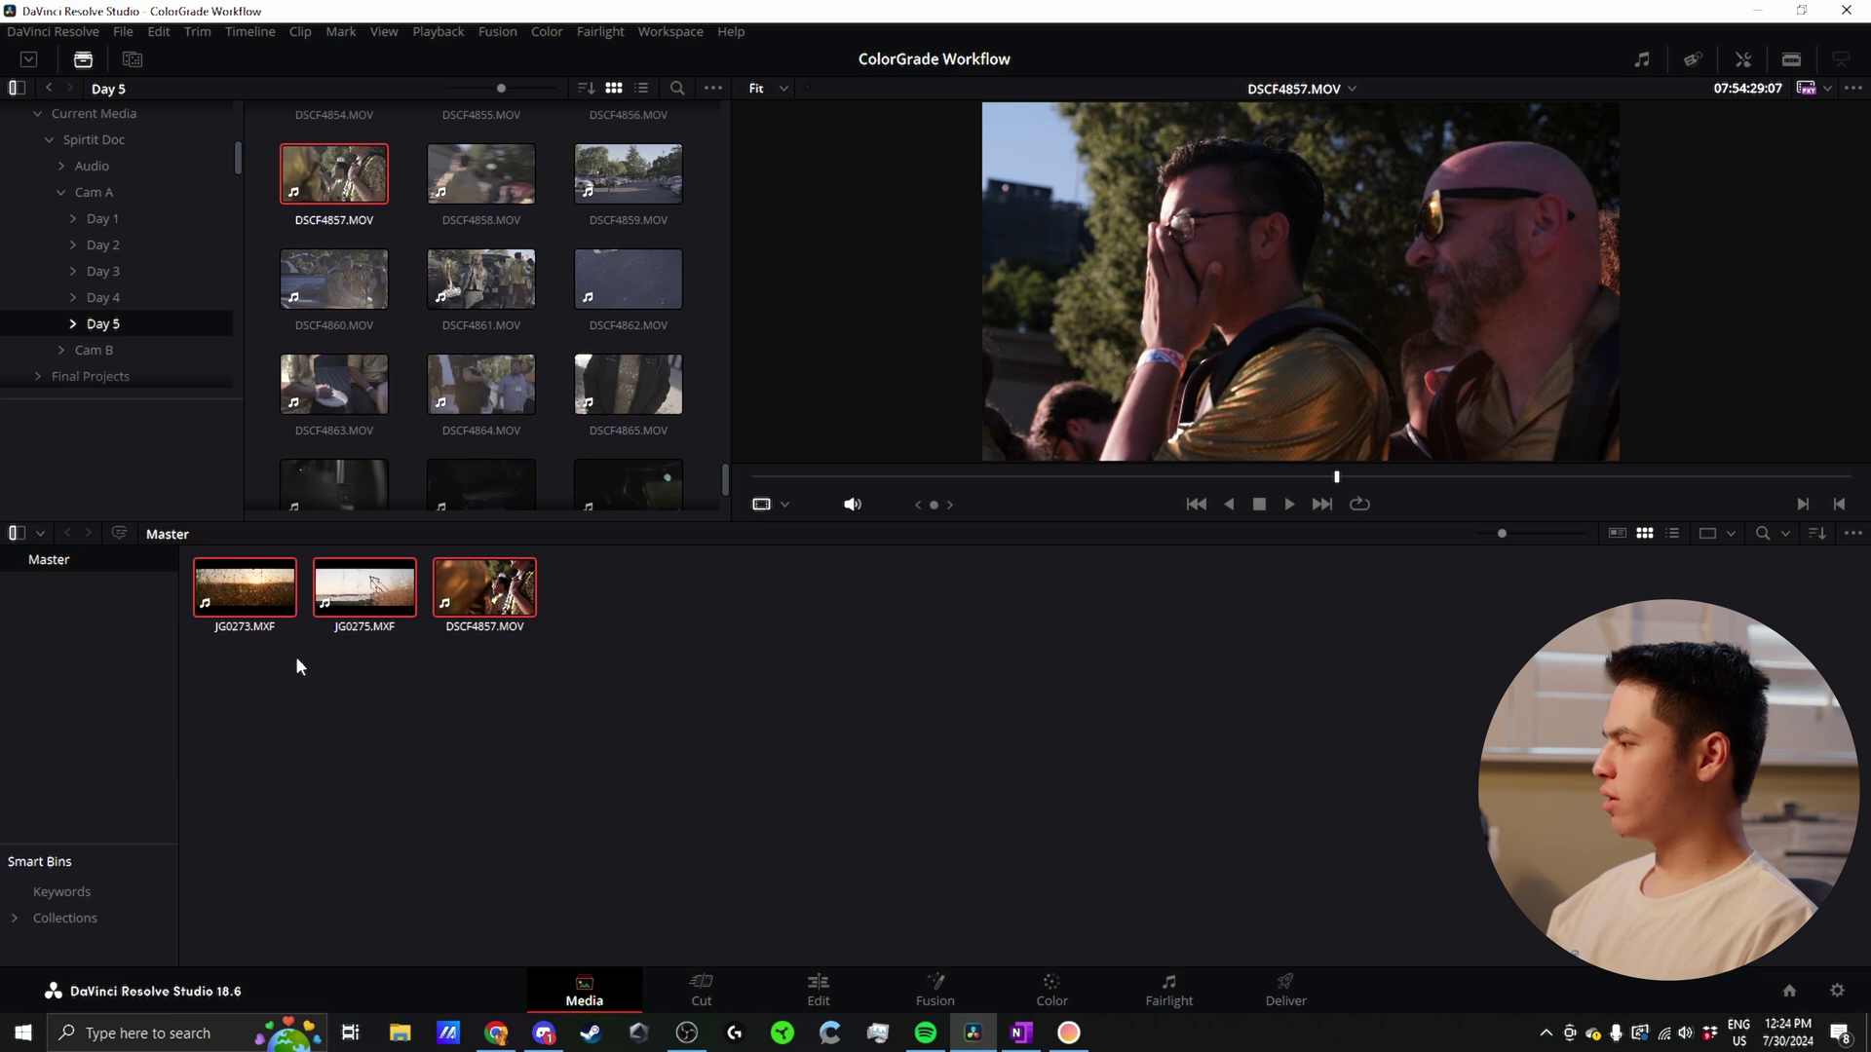
# Step: Check Timeline 1's three clips on the Edit page, then move to the Color page
pyautogui.click(819, 991)
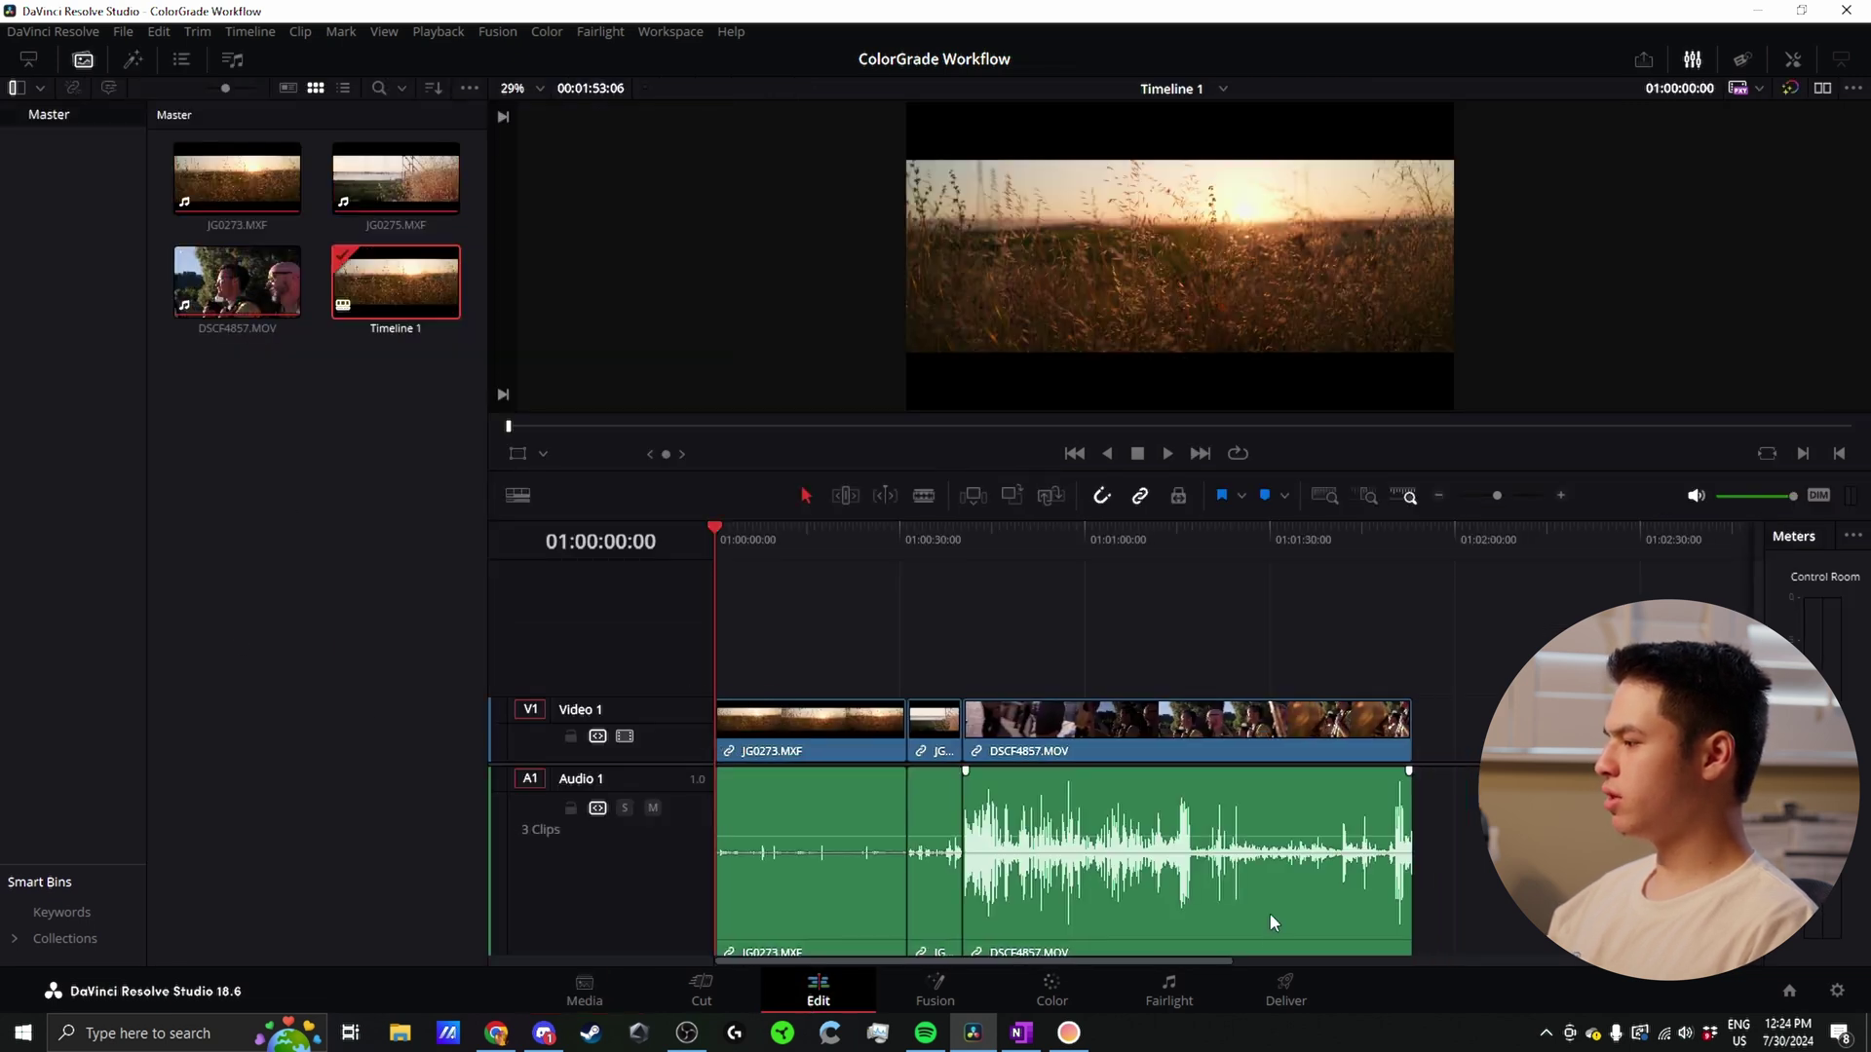
pyautogui.click(1051, 994)
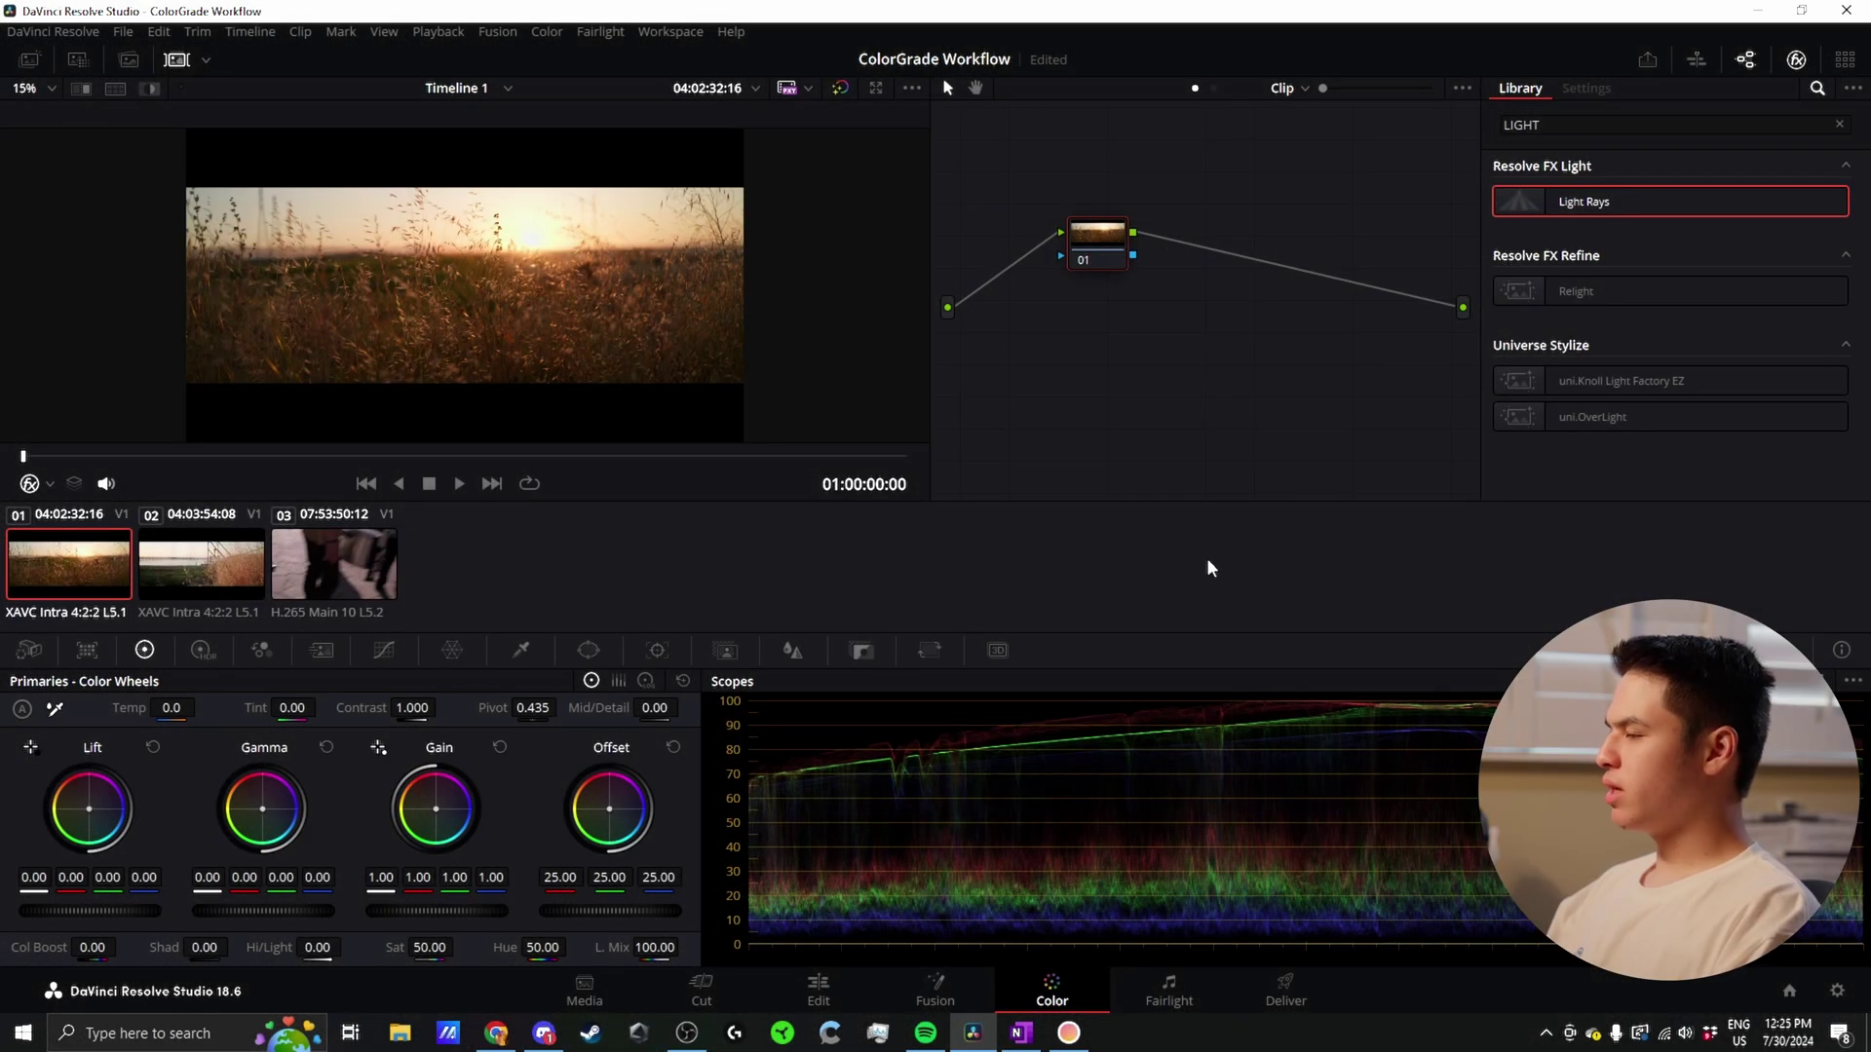
# Step: Drag the 2.12.1 node tree from the Gallery's Trees album onto clip 01 and fit it to the window
pyautogui.click(30, 59)
pyautogui.click(64, 230)
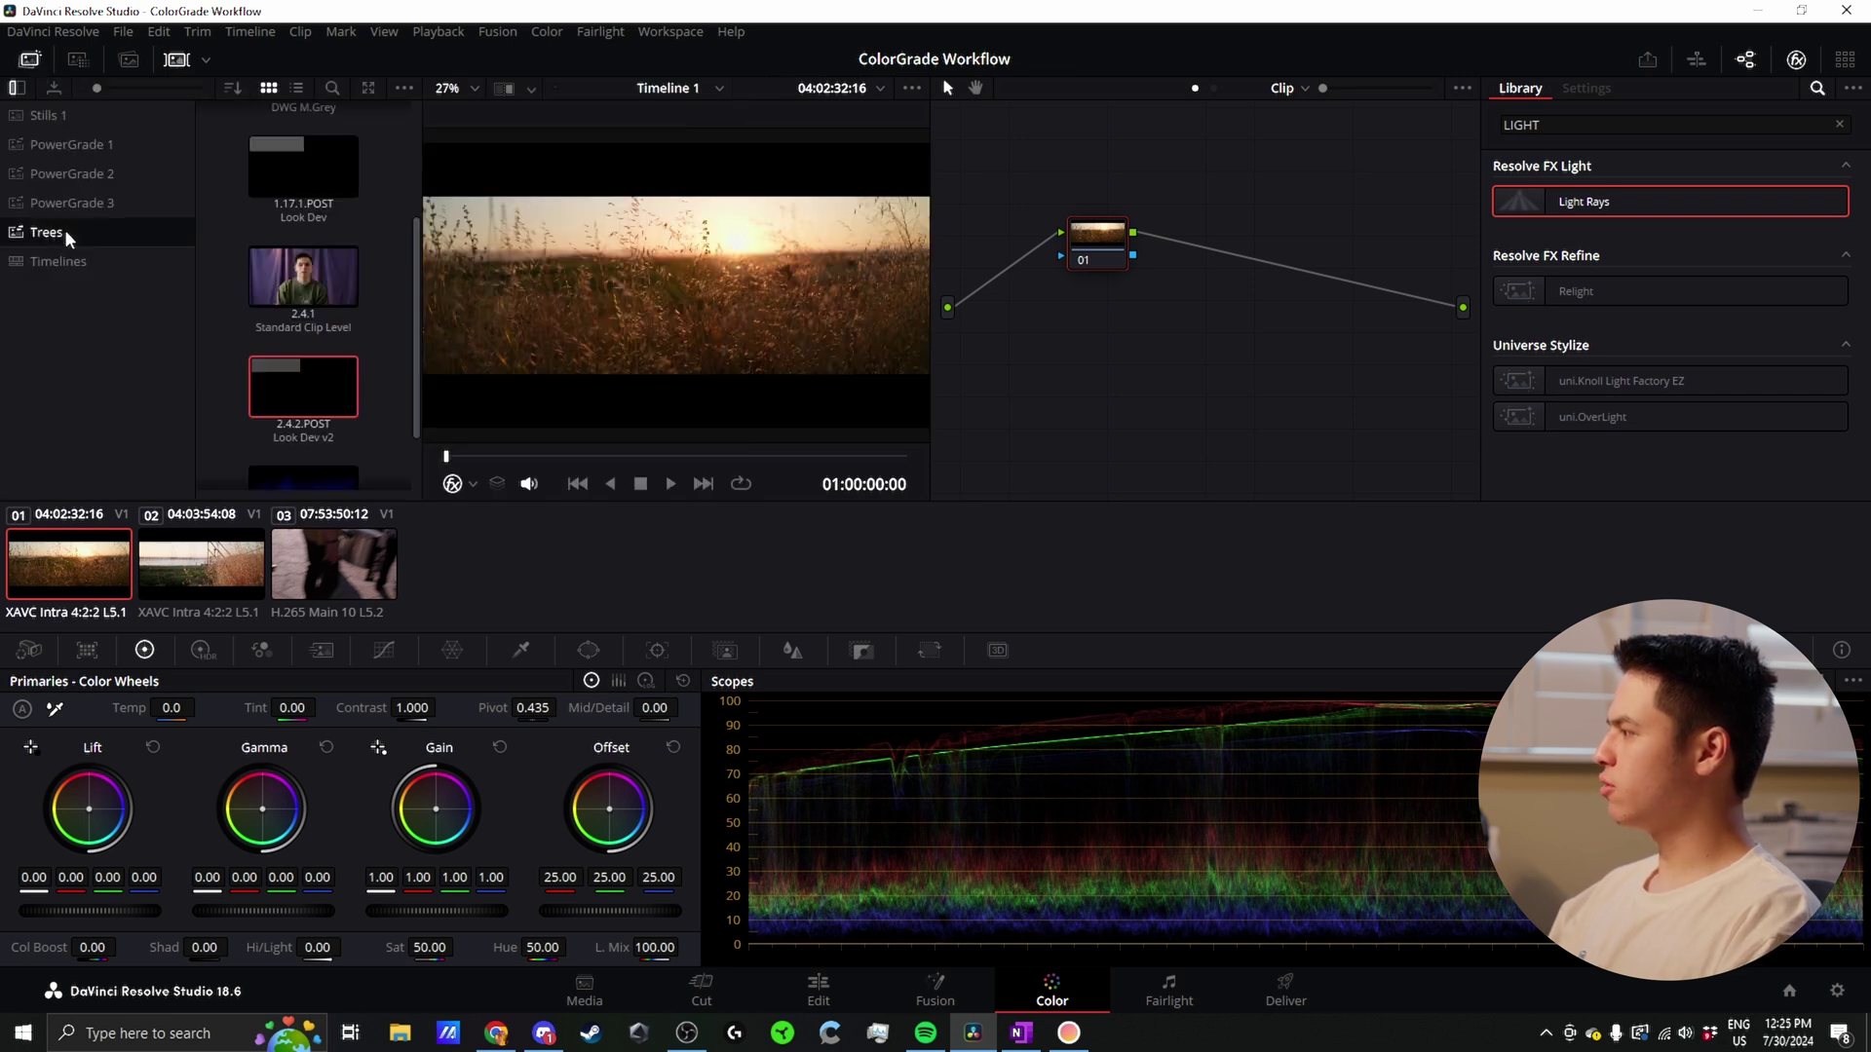
pyautogui.scroll(-2, 292, 321)
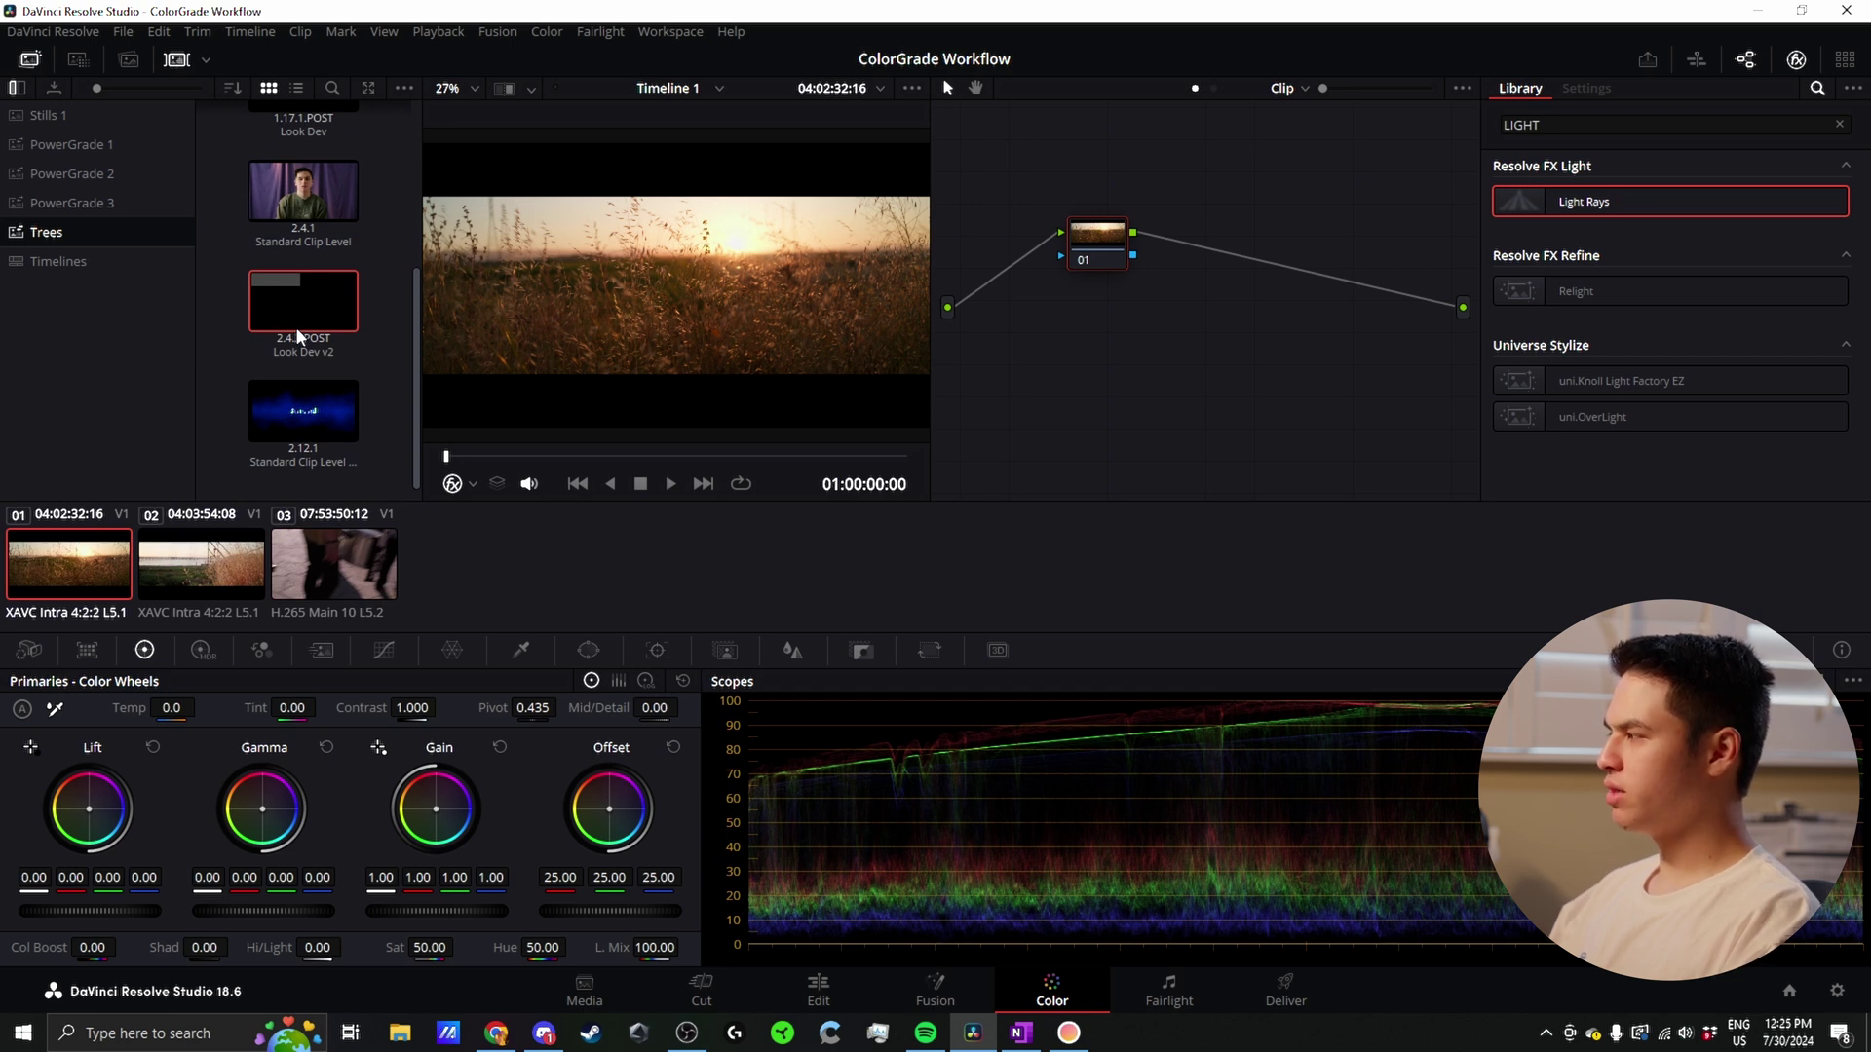
pyautogui.moveTo(302, 409); pyautogui.dragTo(1074, 255)
pyautogui.rightClick(1393, 431)
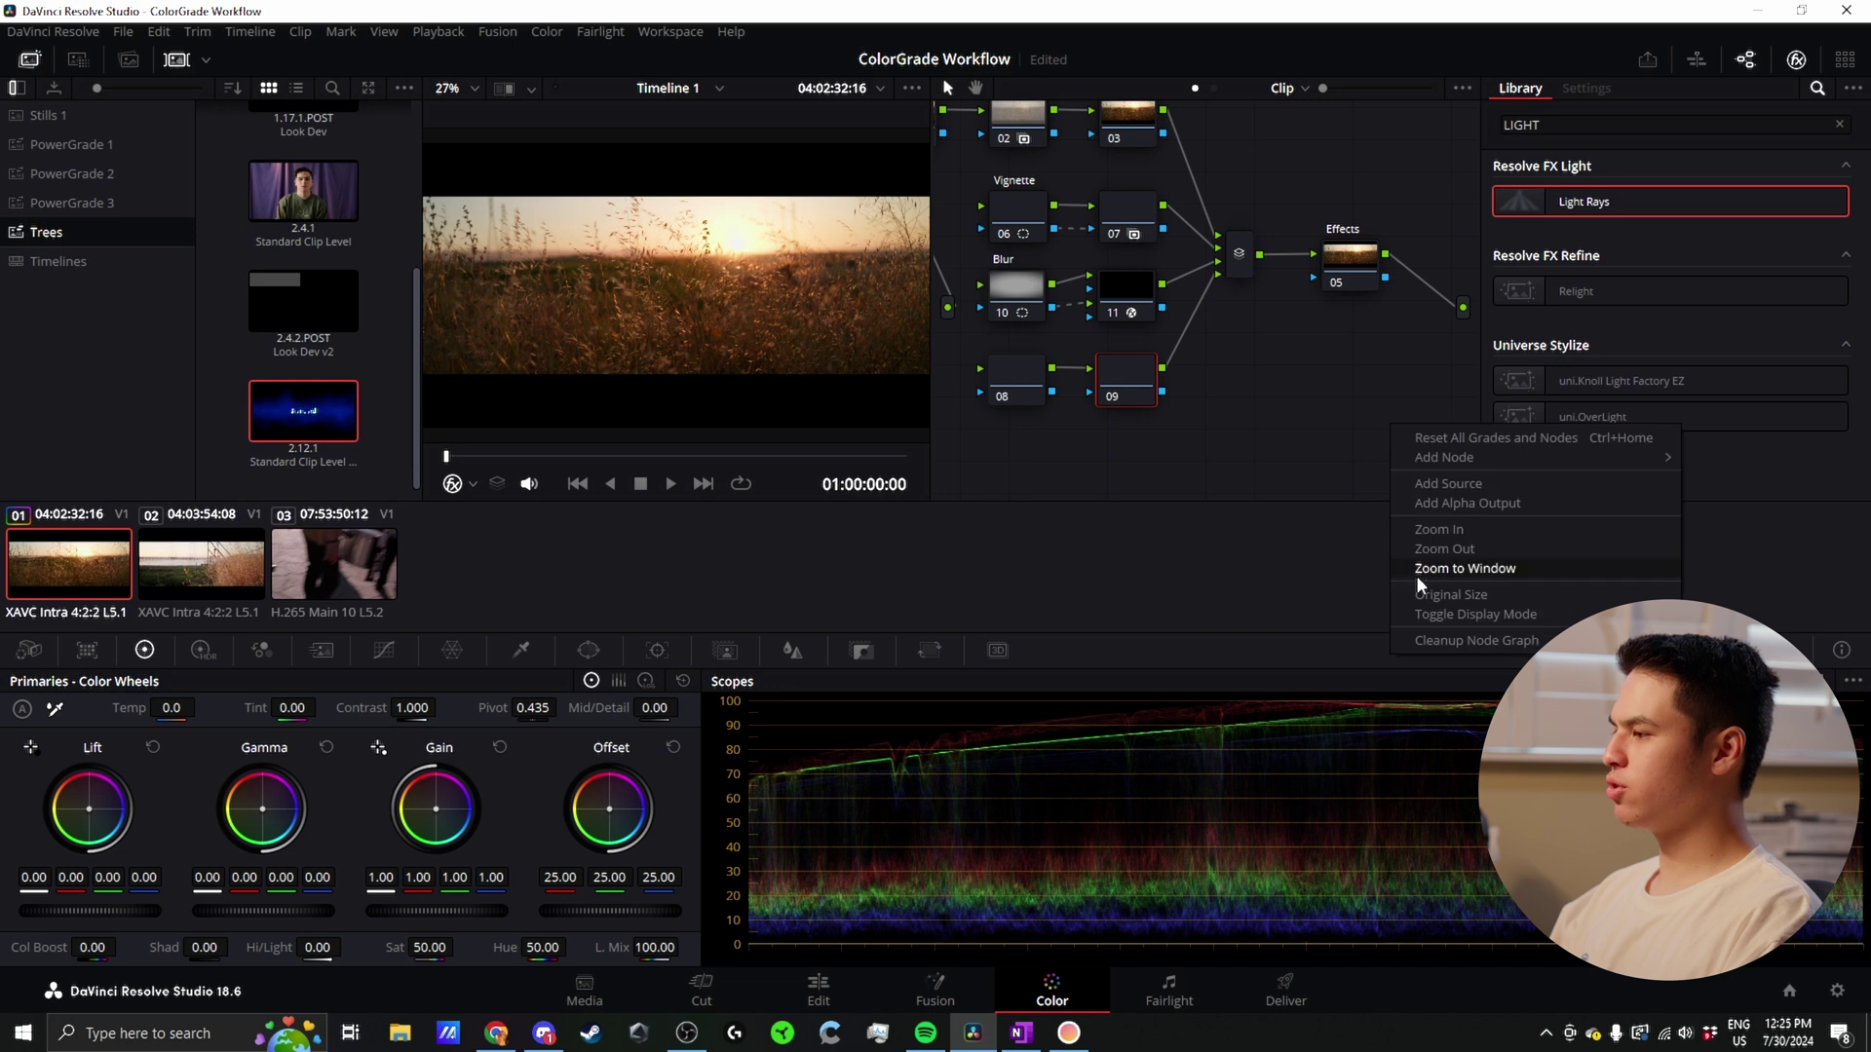
pyautogui.click(1374, 480)
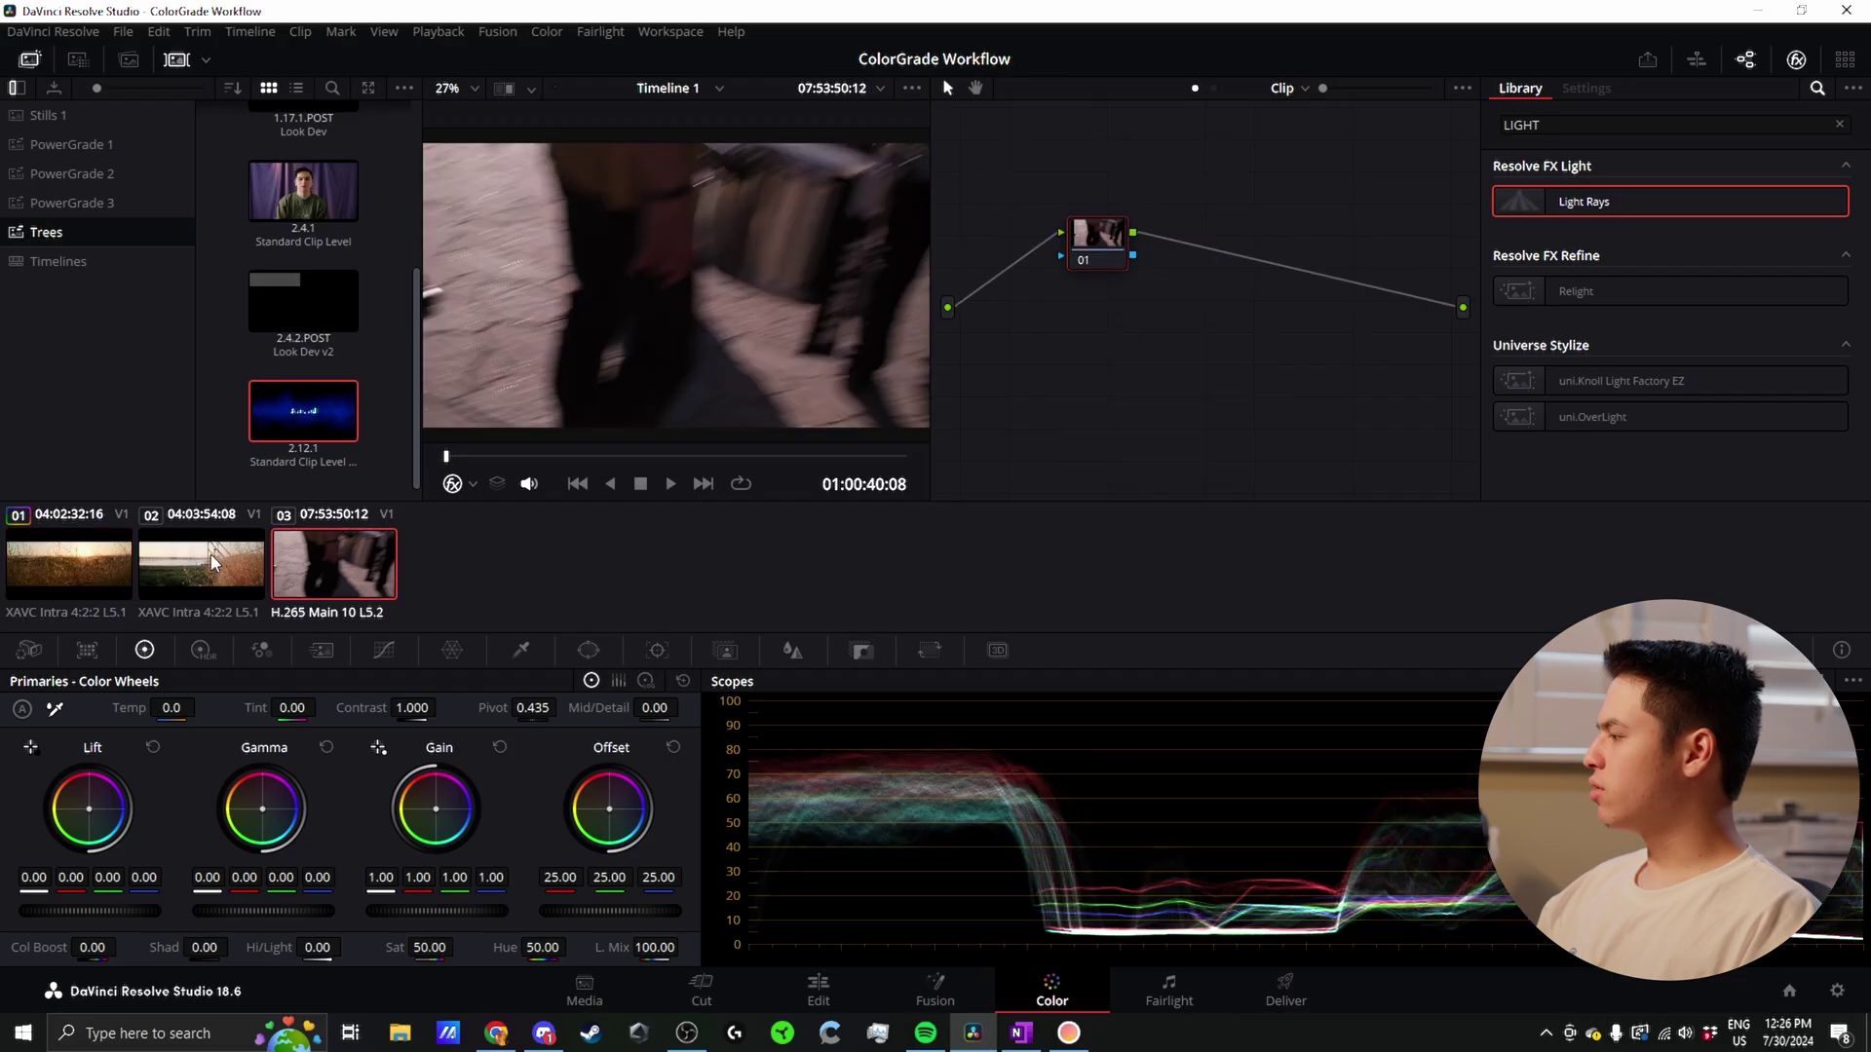
pyautogui.keyDown('shift'); pyautogui.click(212, 562); pyautogui.keyUp('shift')
# Step: Copy clip 01's node tree onto the selected clips and flip between clips to compare grades
pyautogui.middleClick(131, 571)
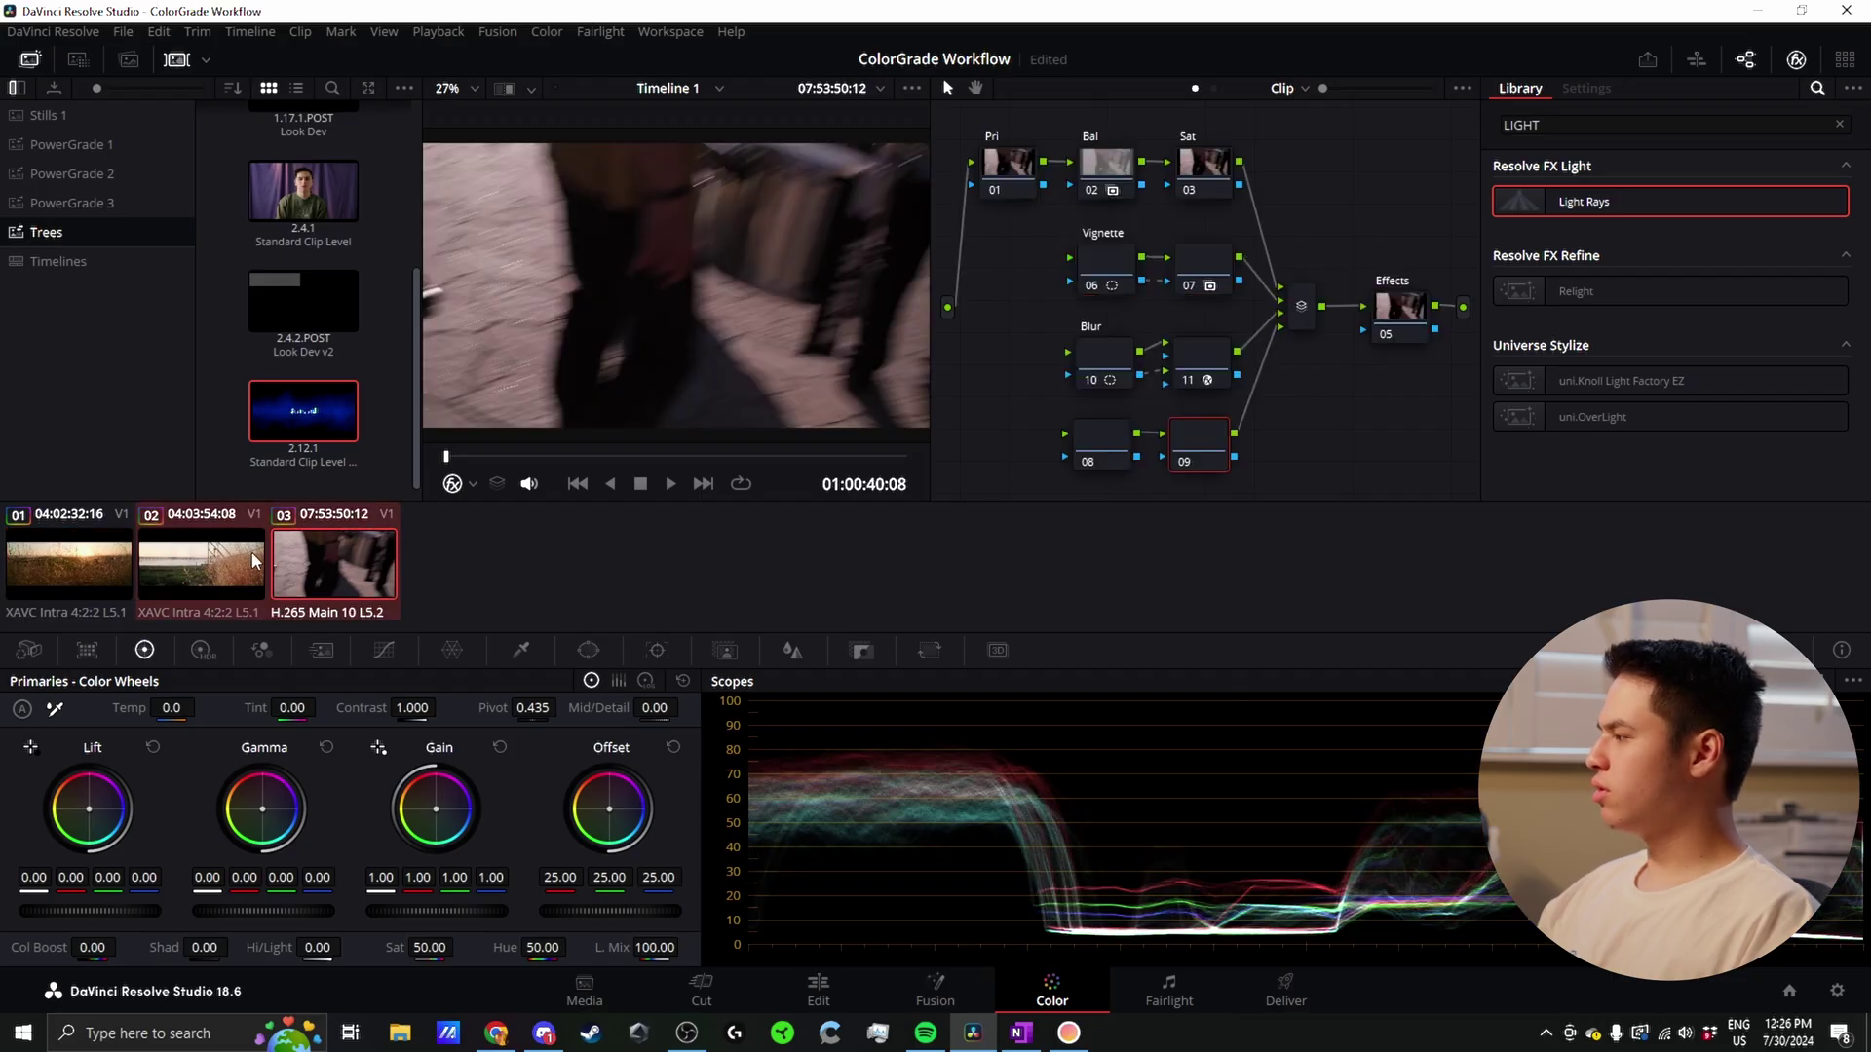
pyautogui.click(200, 585)
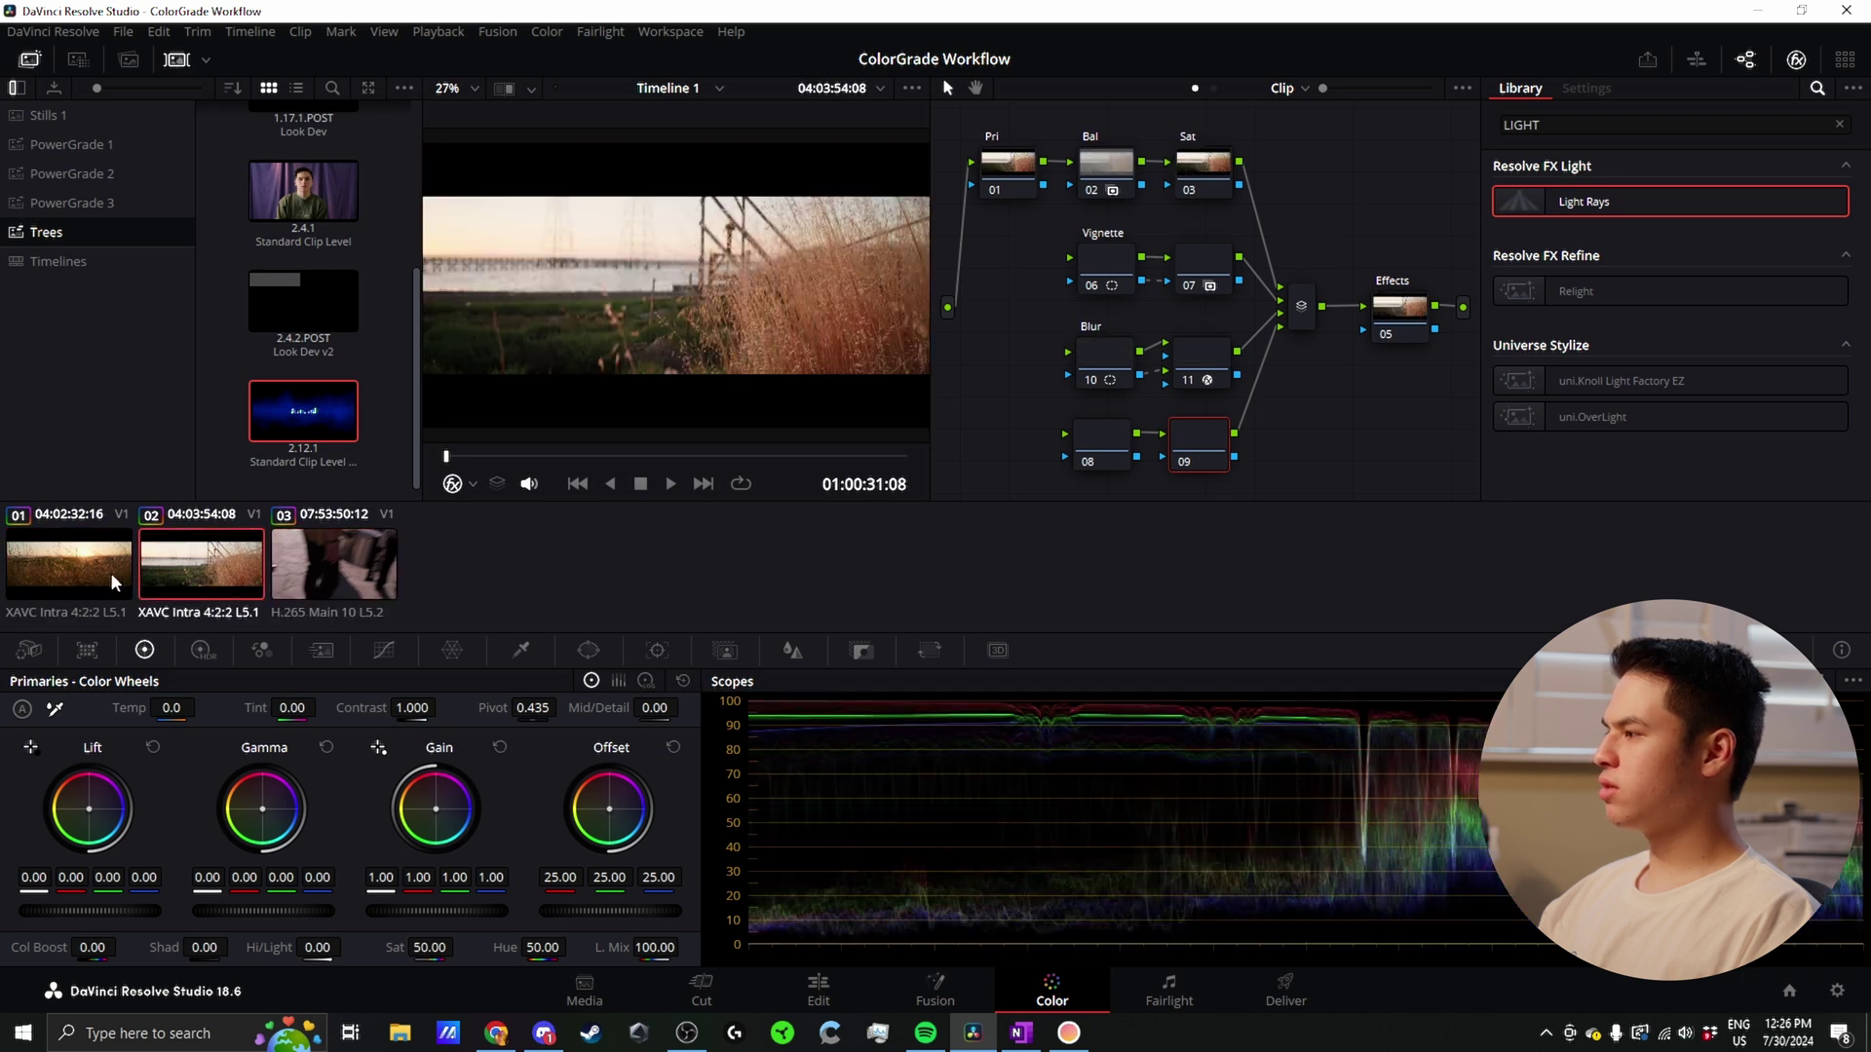
pyautogui.click(277, 589)
pyautogui.click(178, 594)
pyautogui.click(114, 585)
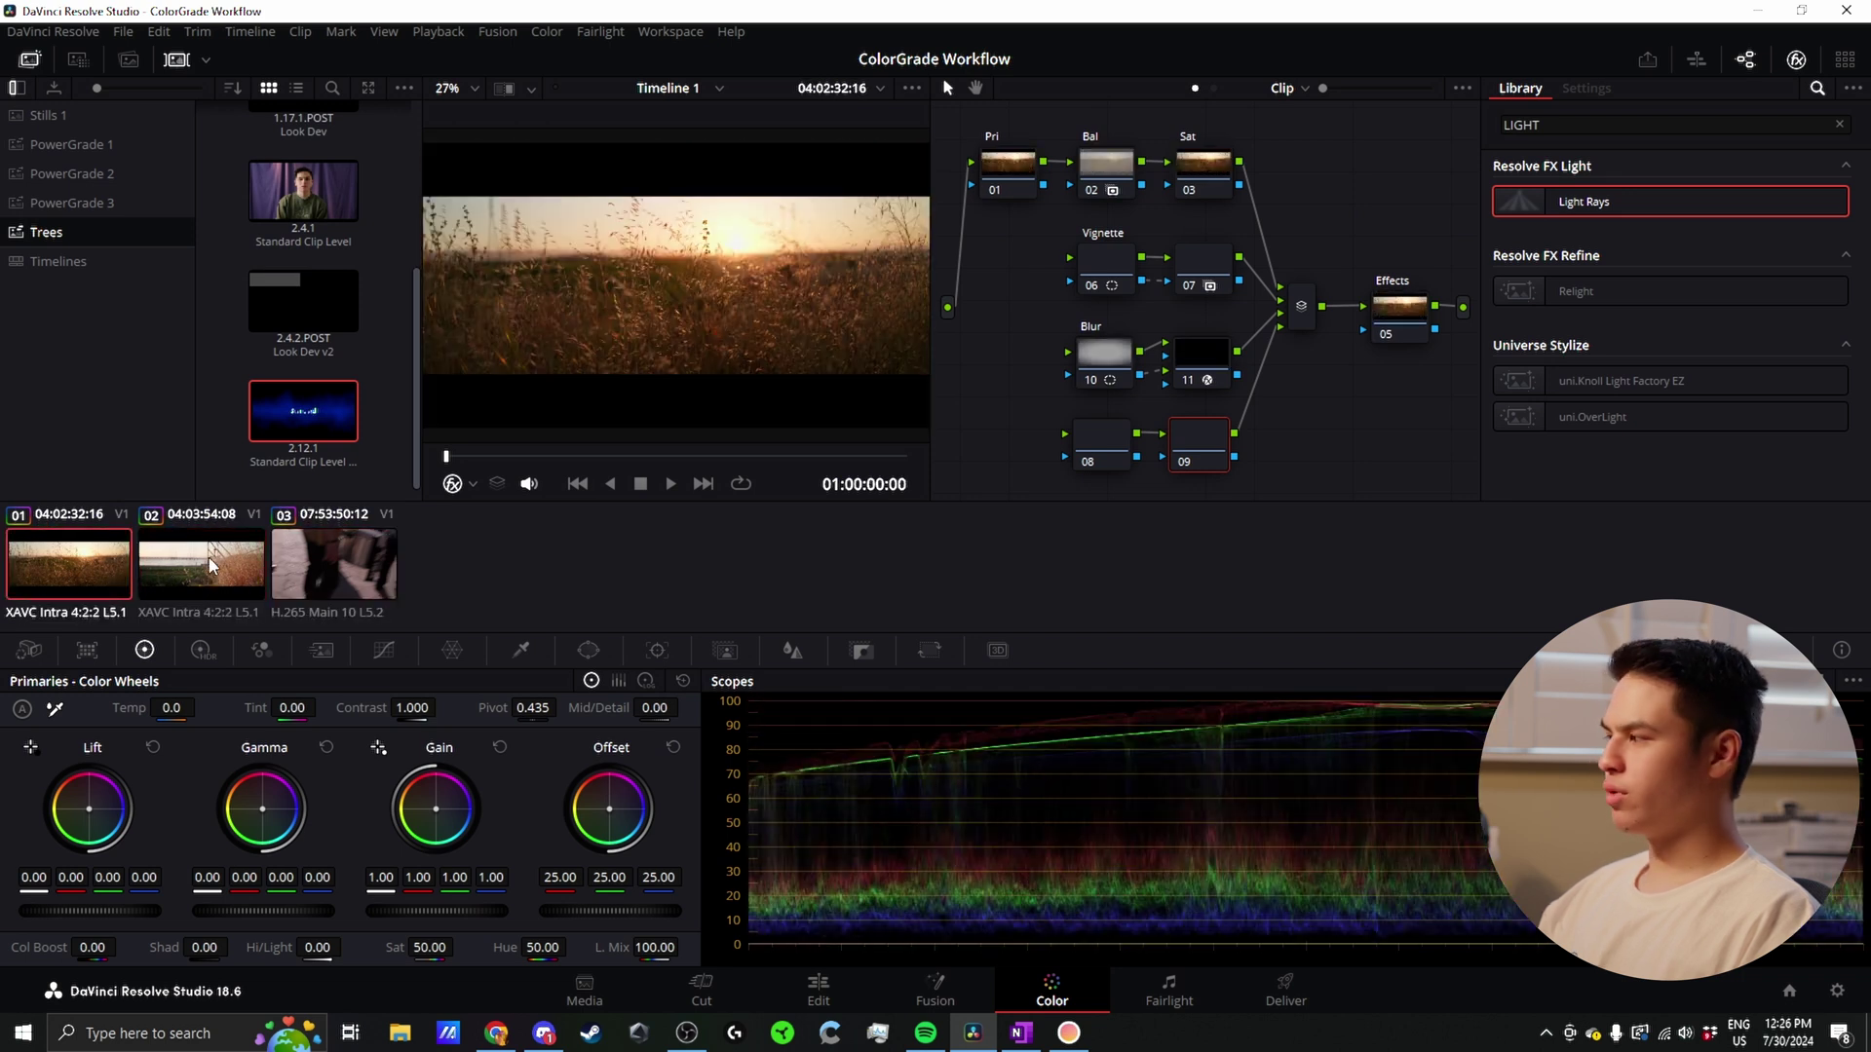
pyautogui.click(321, 574)
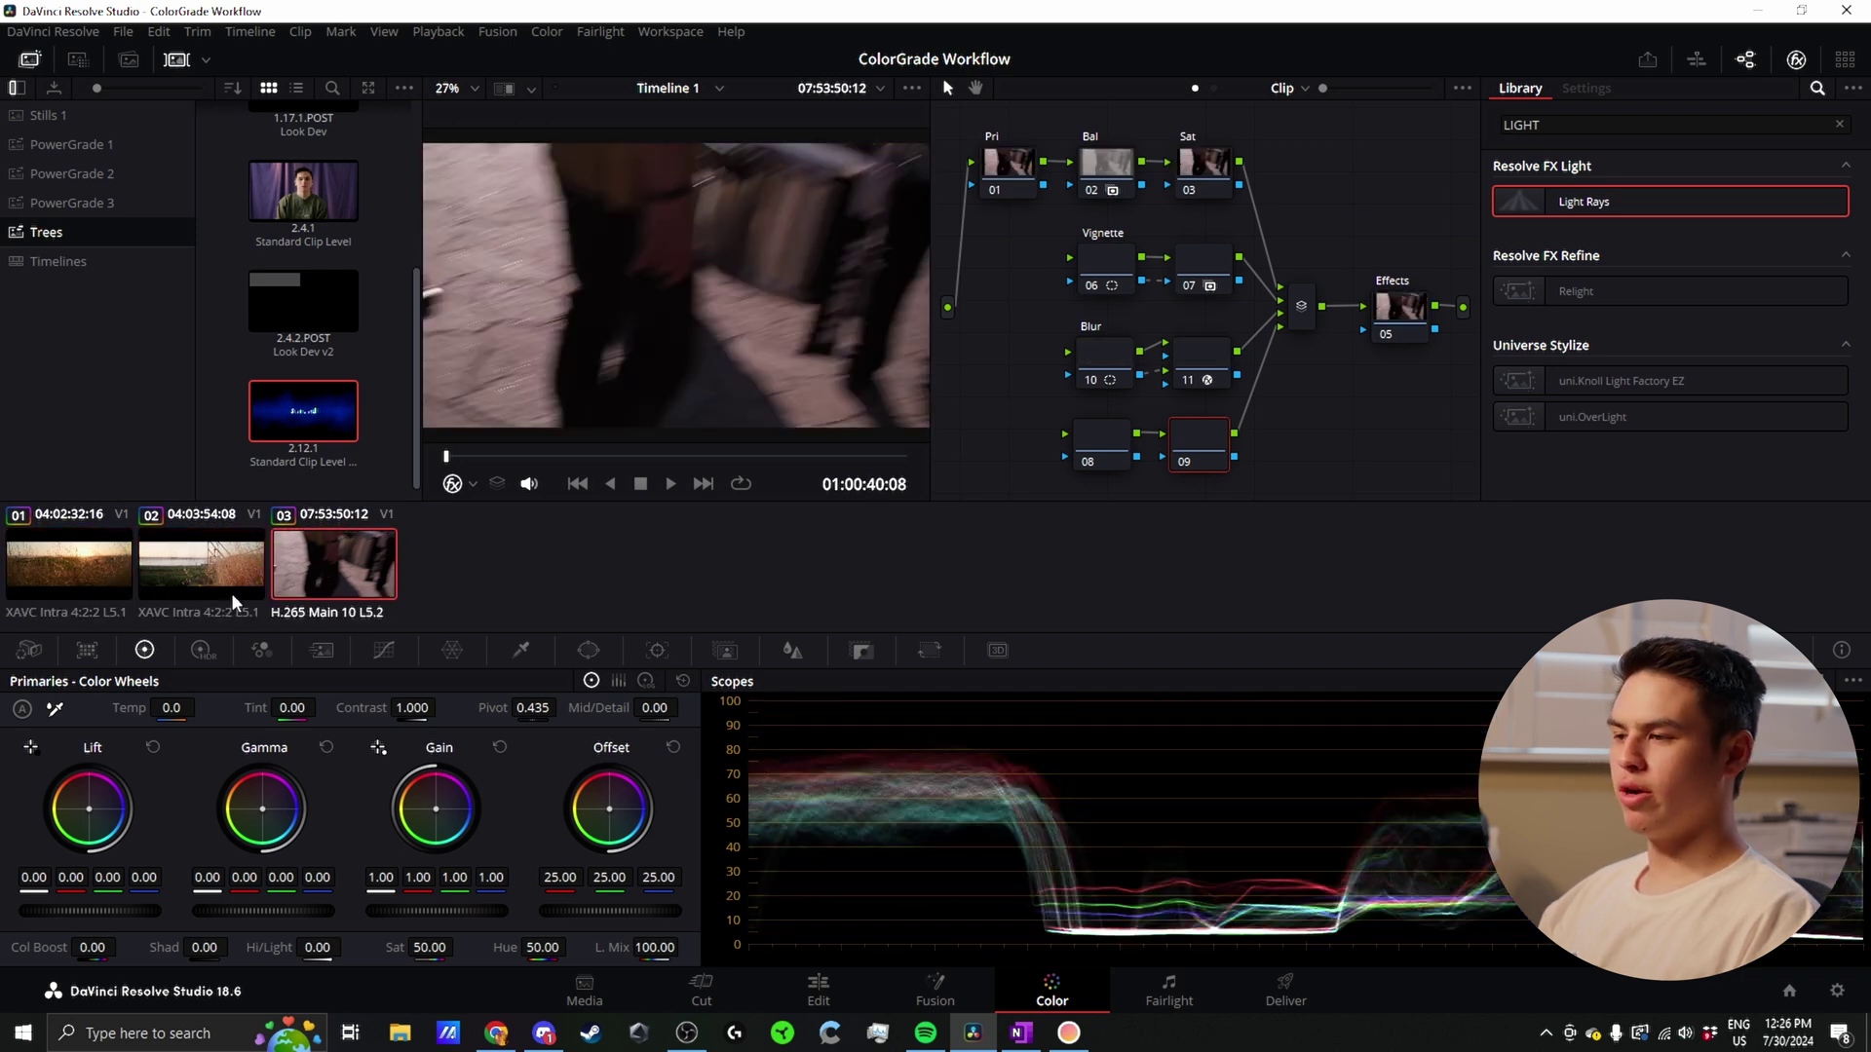
pyautogui.click(115, 567)
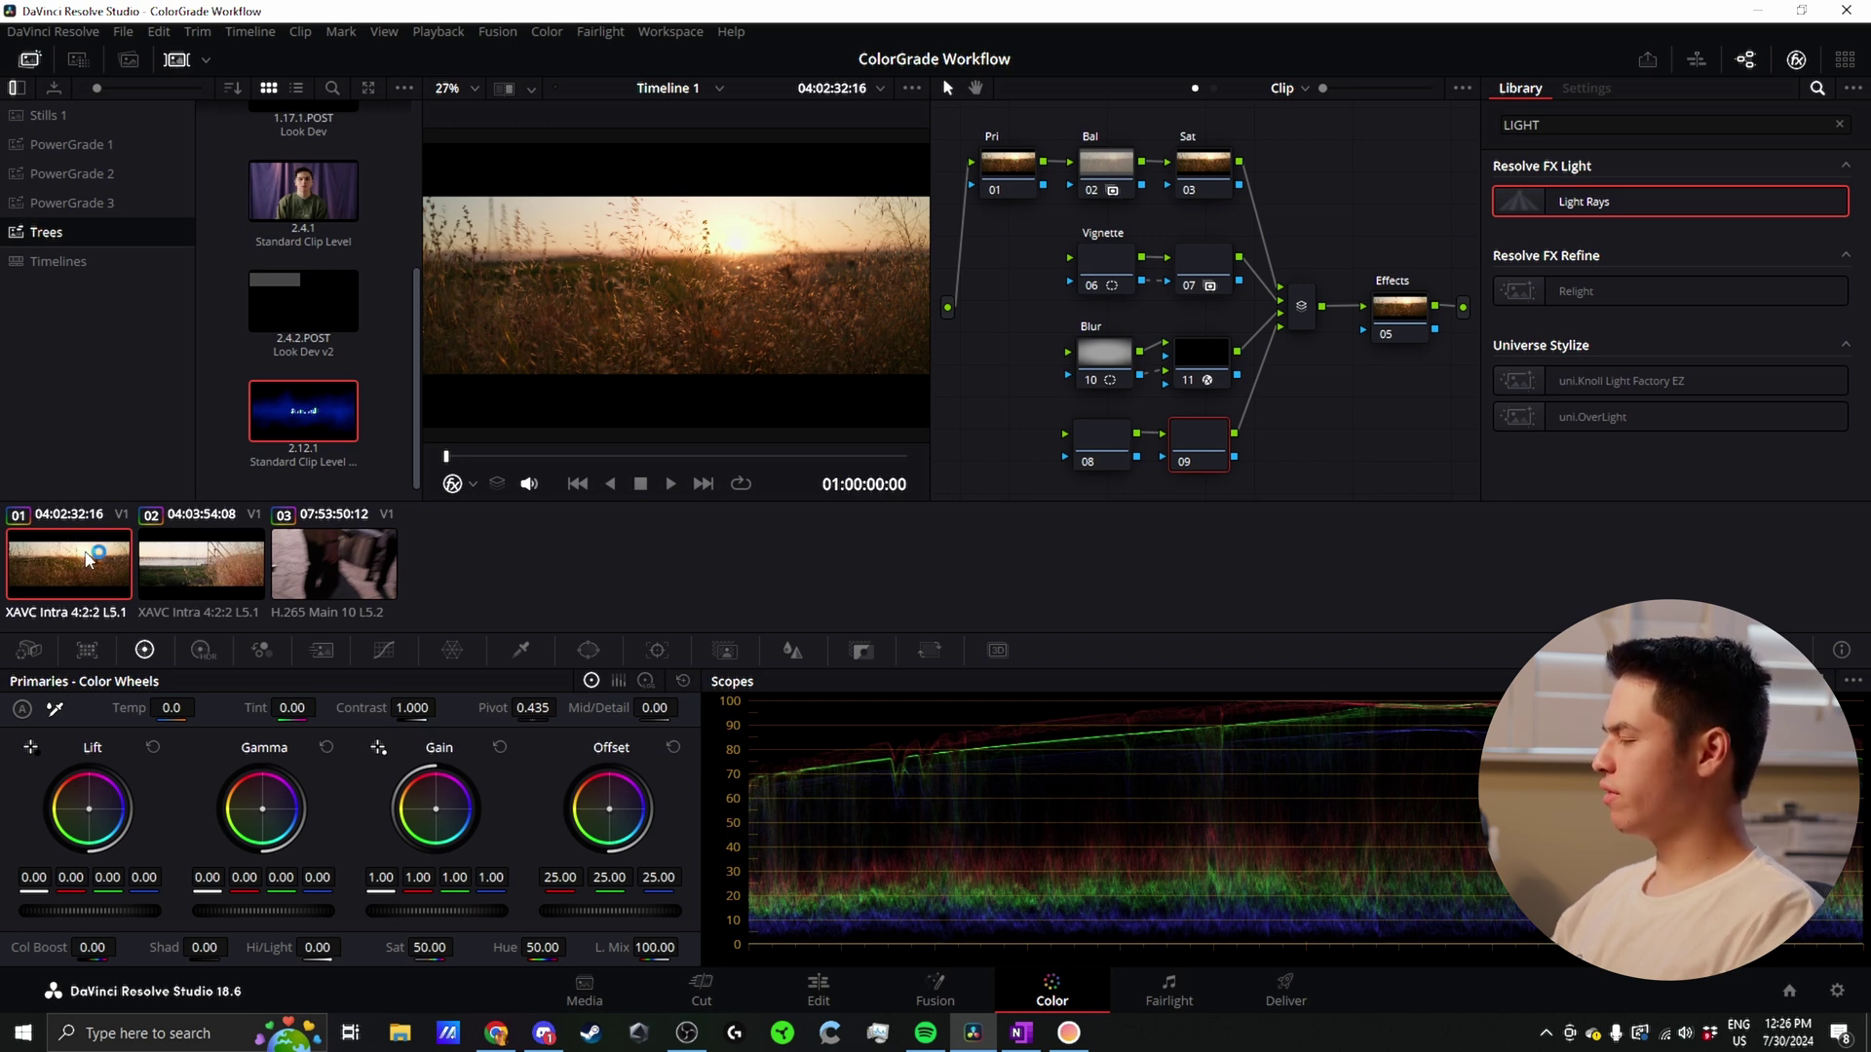
# Step: Compare clips 01 and 02, then view clip 03's crowd shot at 01:01:12:08
pyautogui.click(192, 578)
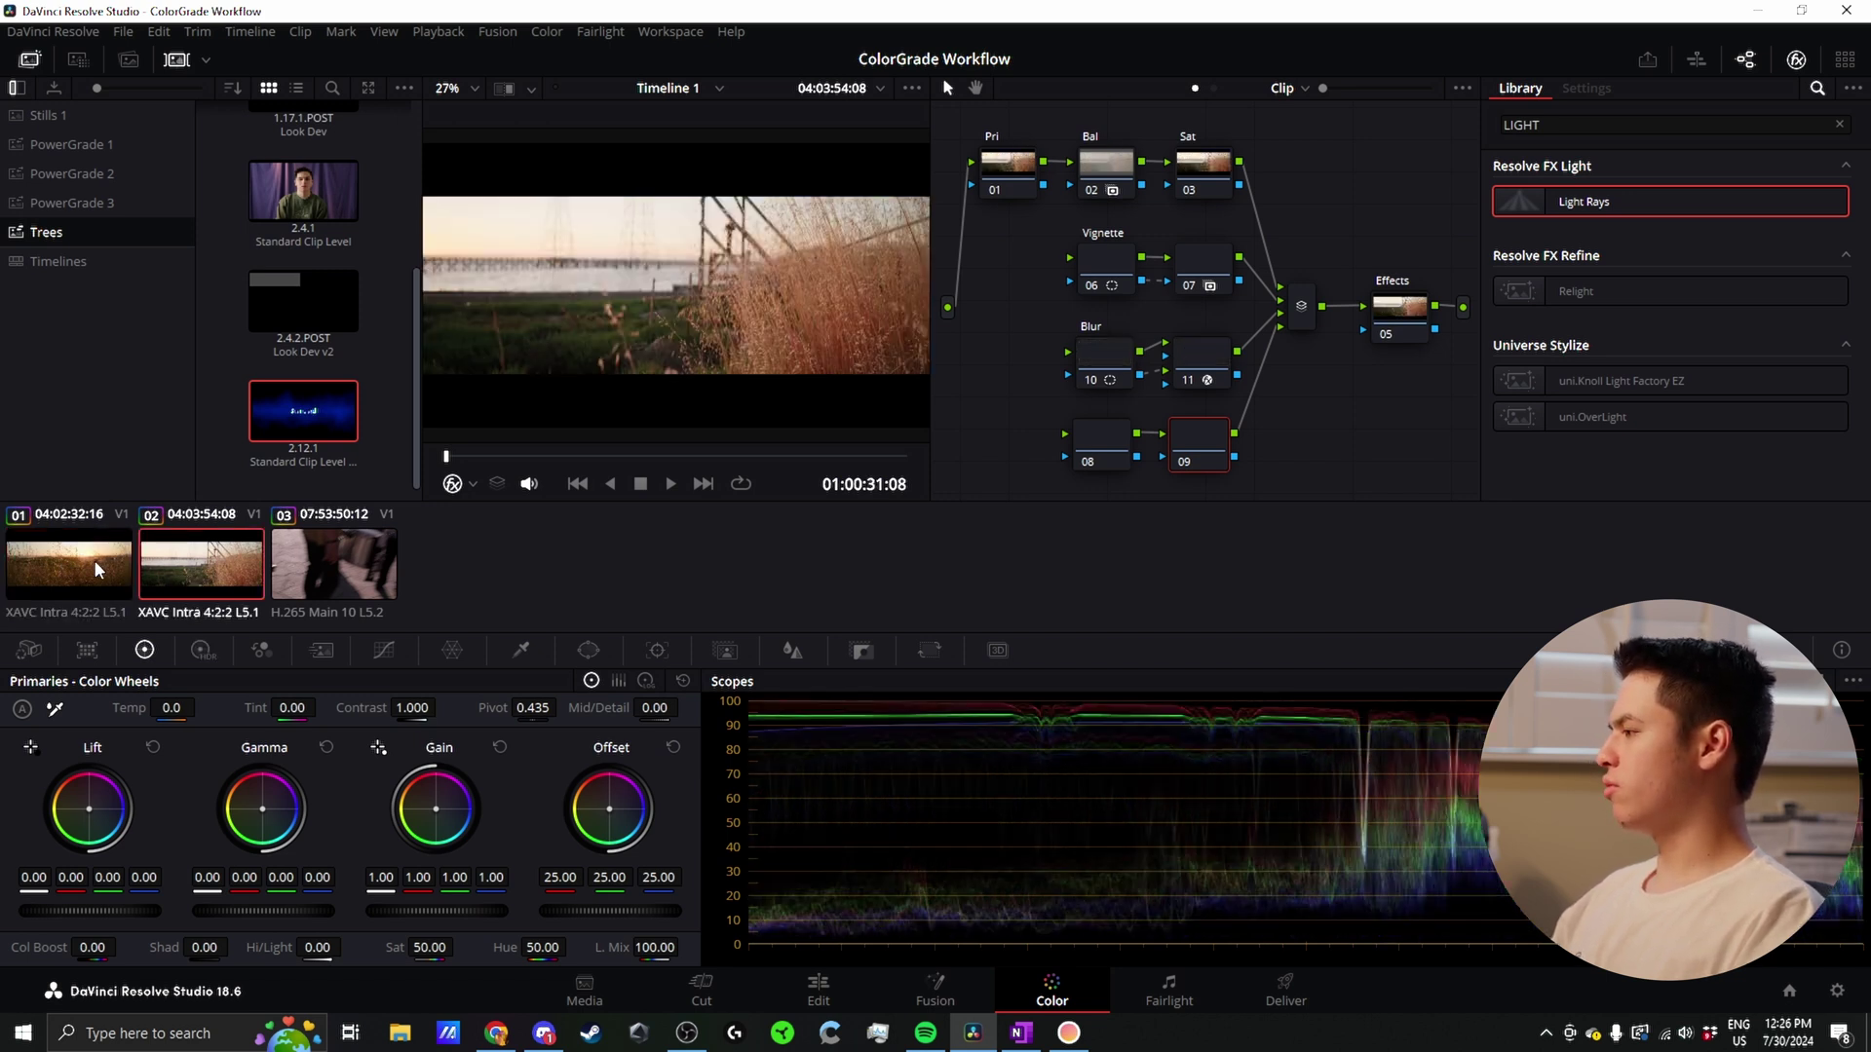
pyautogui.click(99, 570)
pyautogui.click(157, 570)
pyautogui.click(50, 569)
pyautogui.click(195, 573)
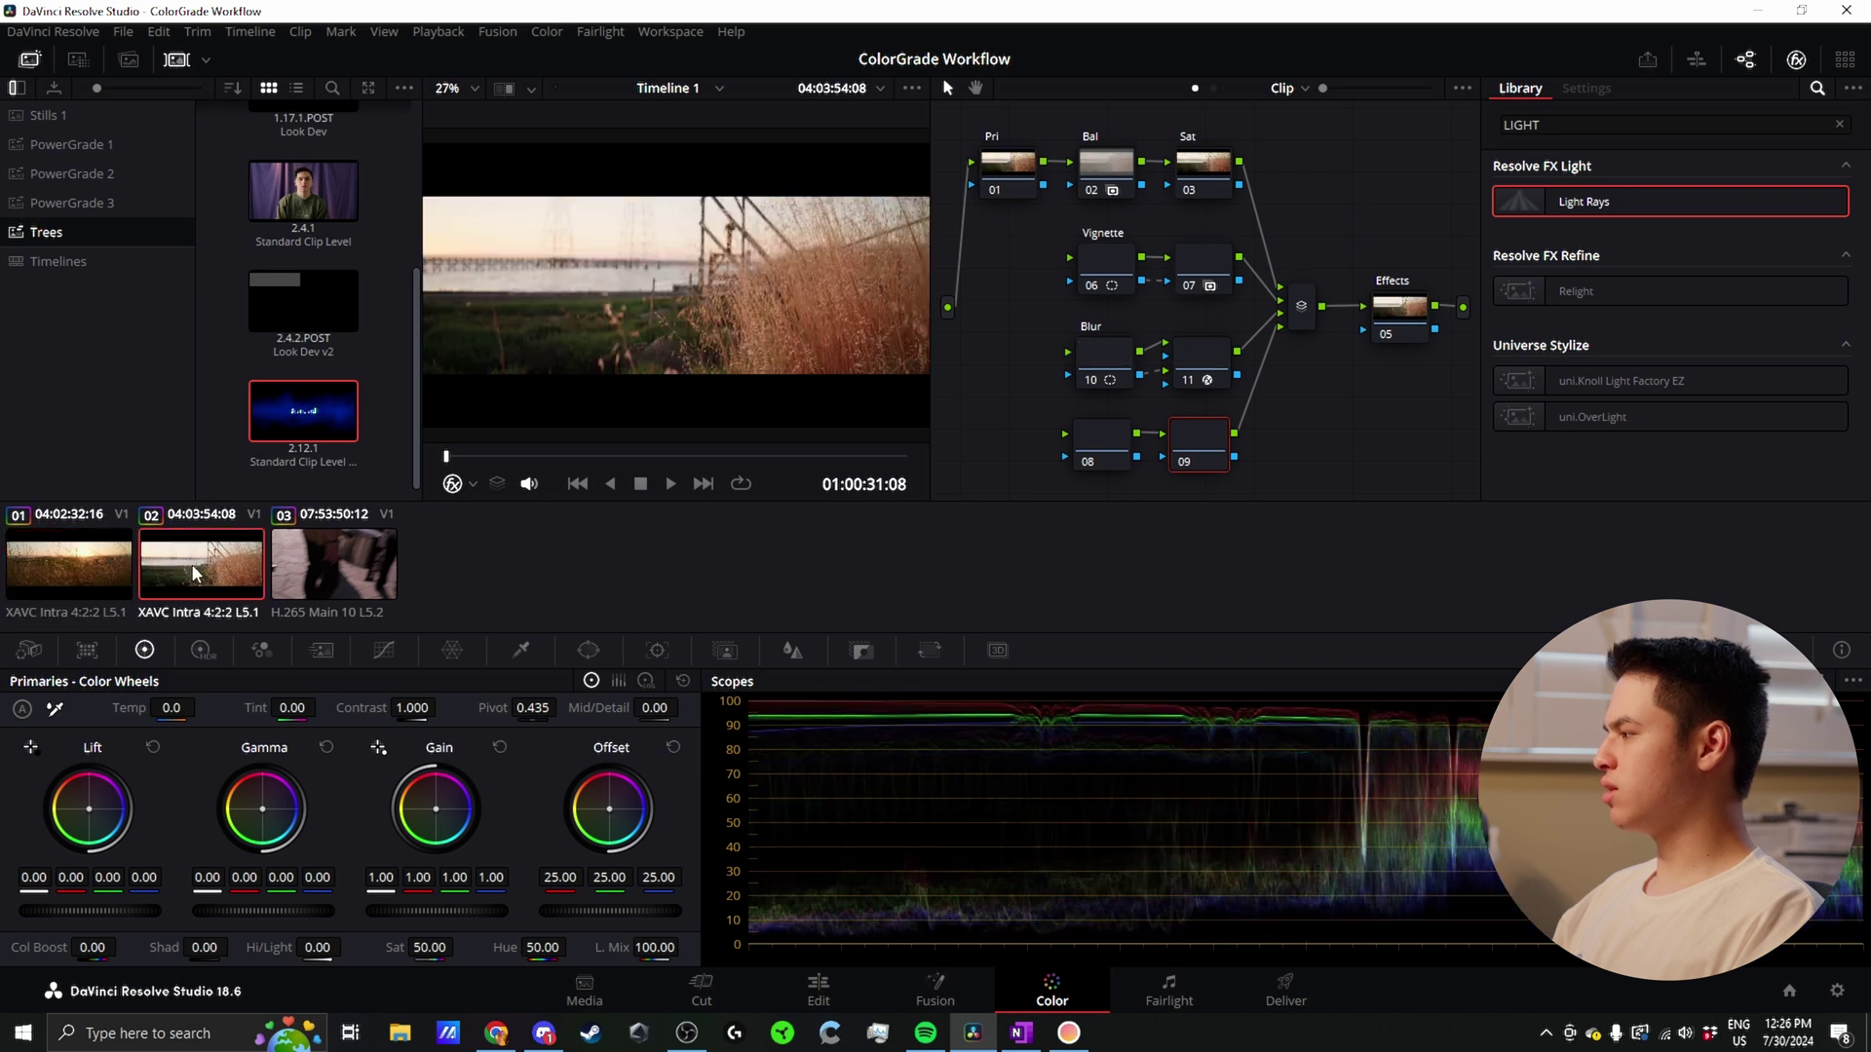
pyautogui.click(297, 560)
pyautogui.moveTo(661, 448); pyautogui.dragTo(643, 440)
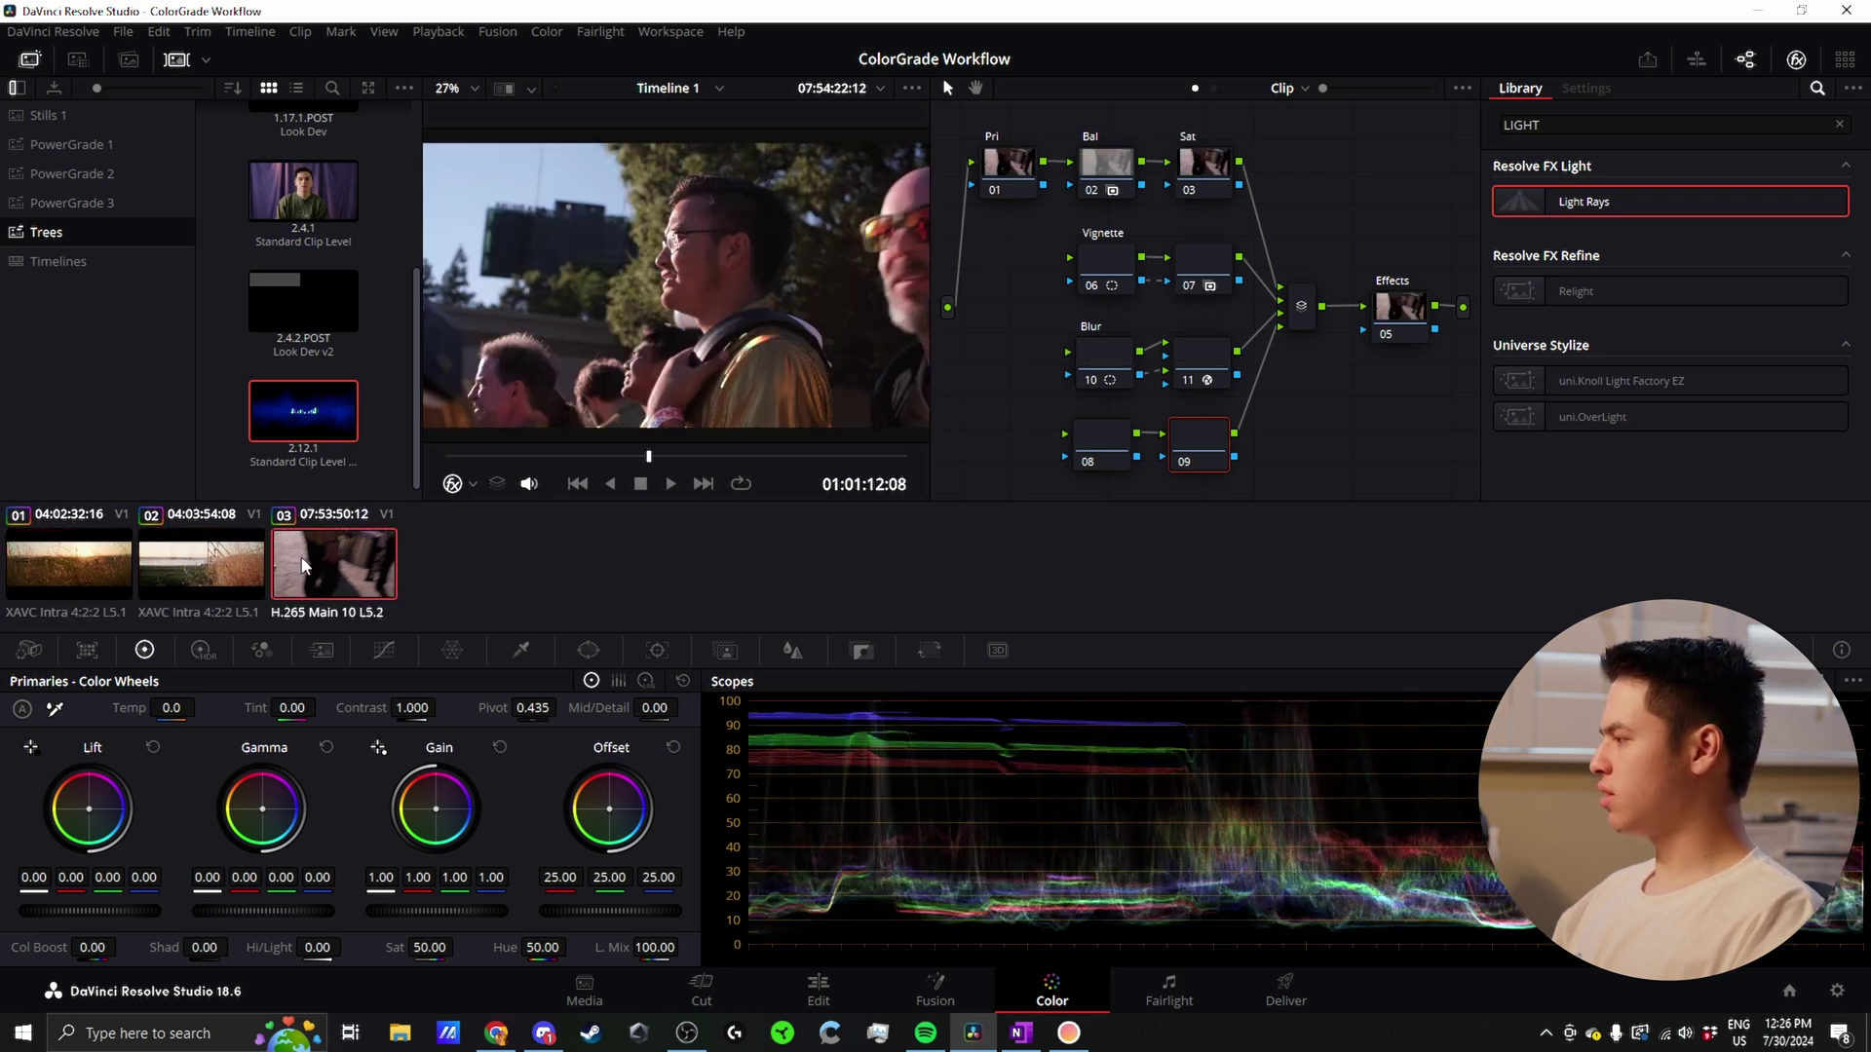
pyautogui.click(202, 563)
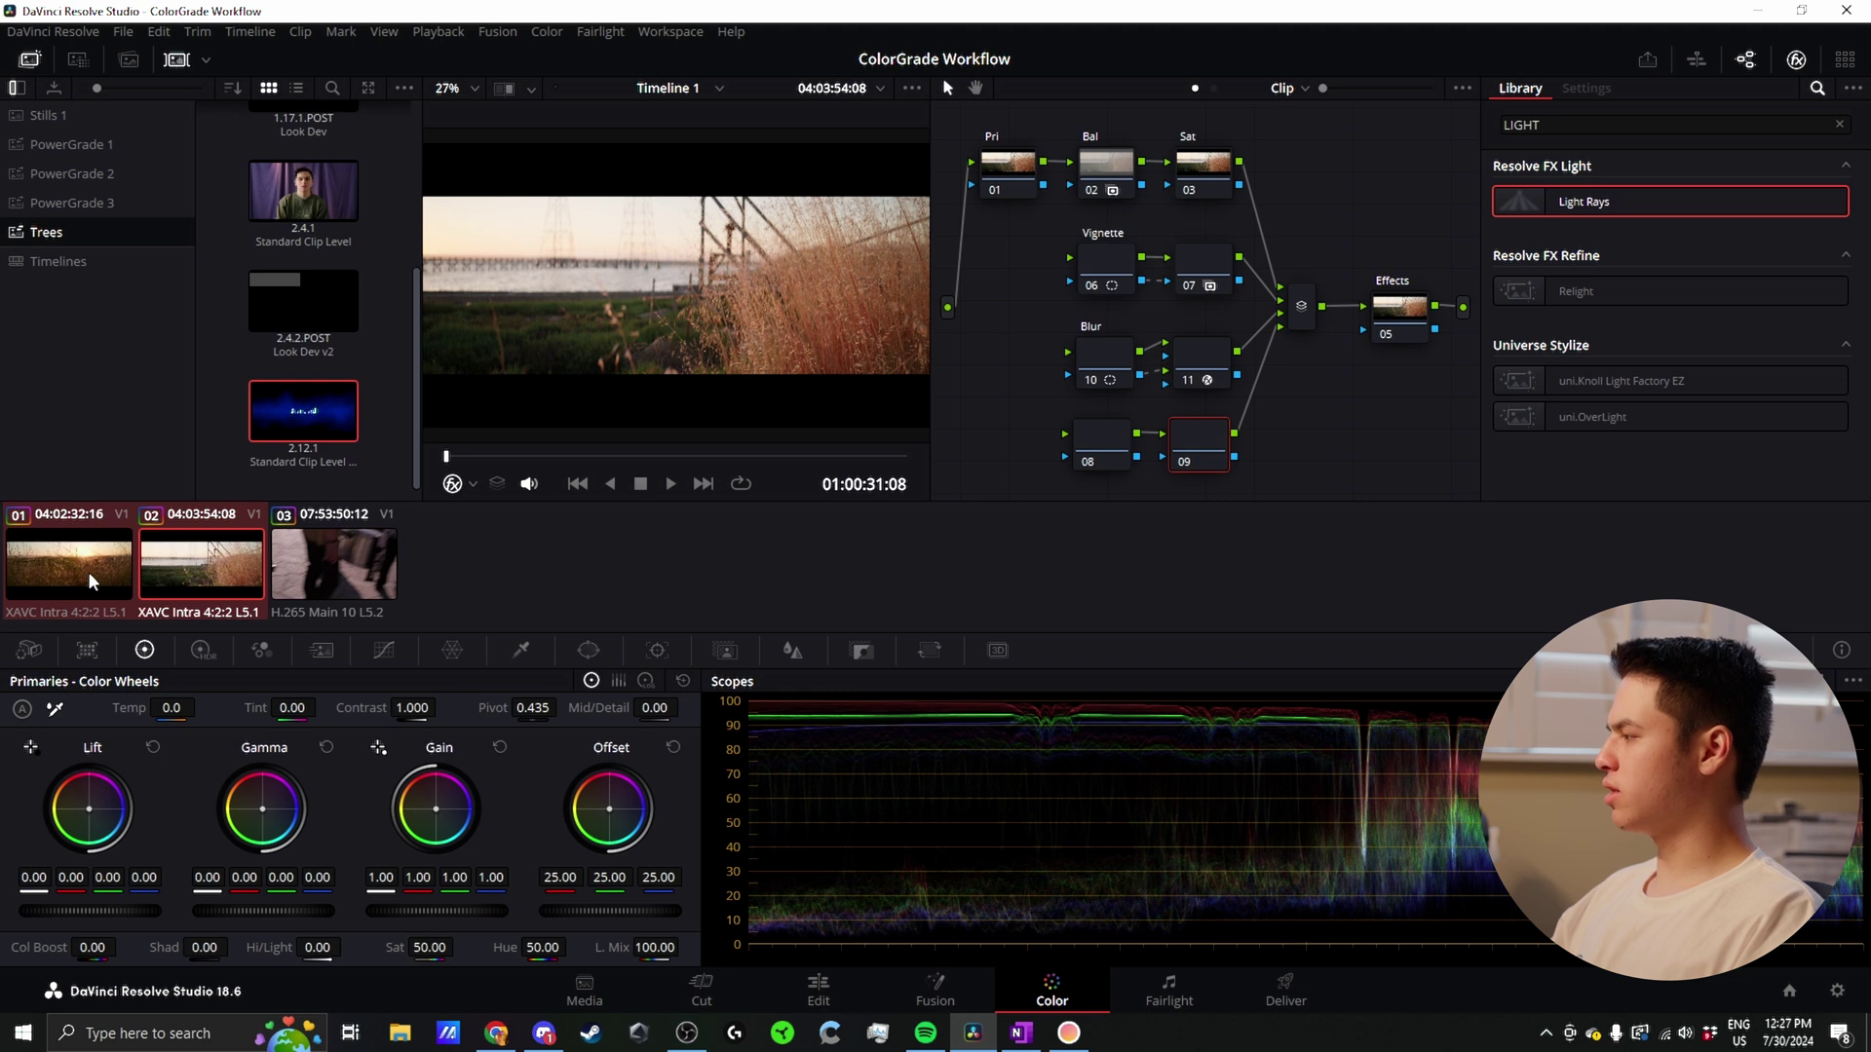
# Step: Add clips 01 and 02 into a new group named Group 1
pyautogui.rightClick(78, 561)
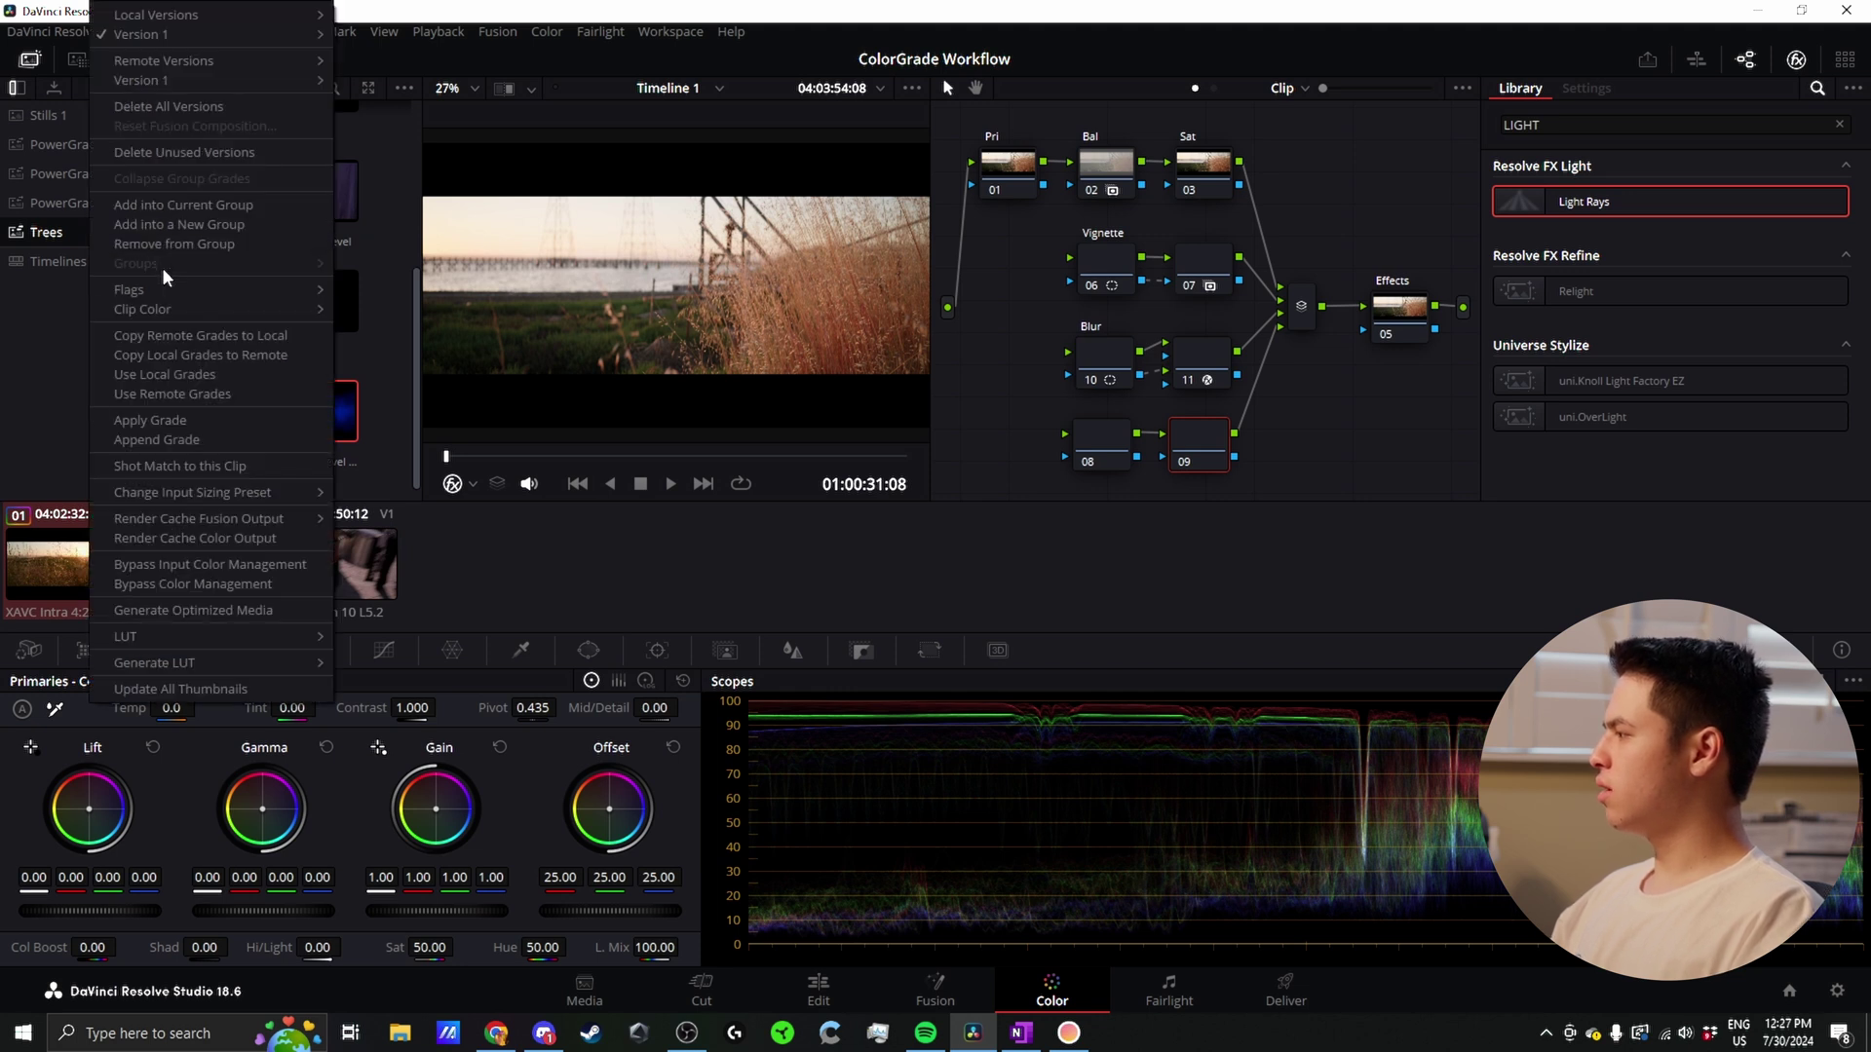
pyautogui.click(249, 225)
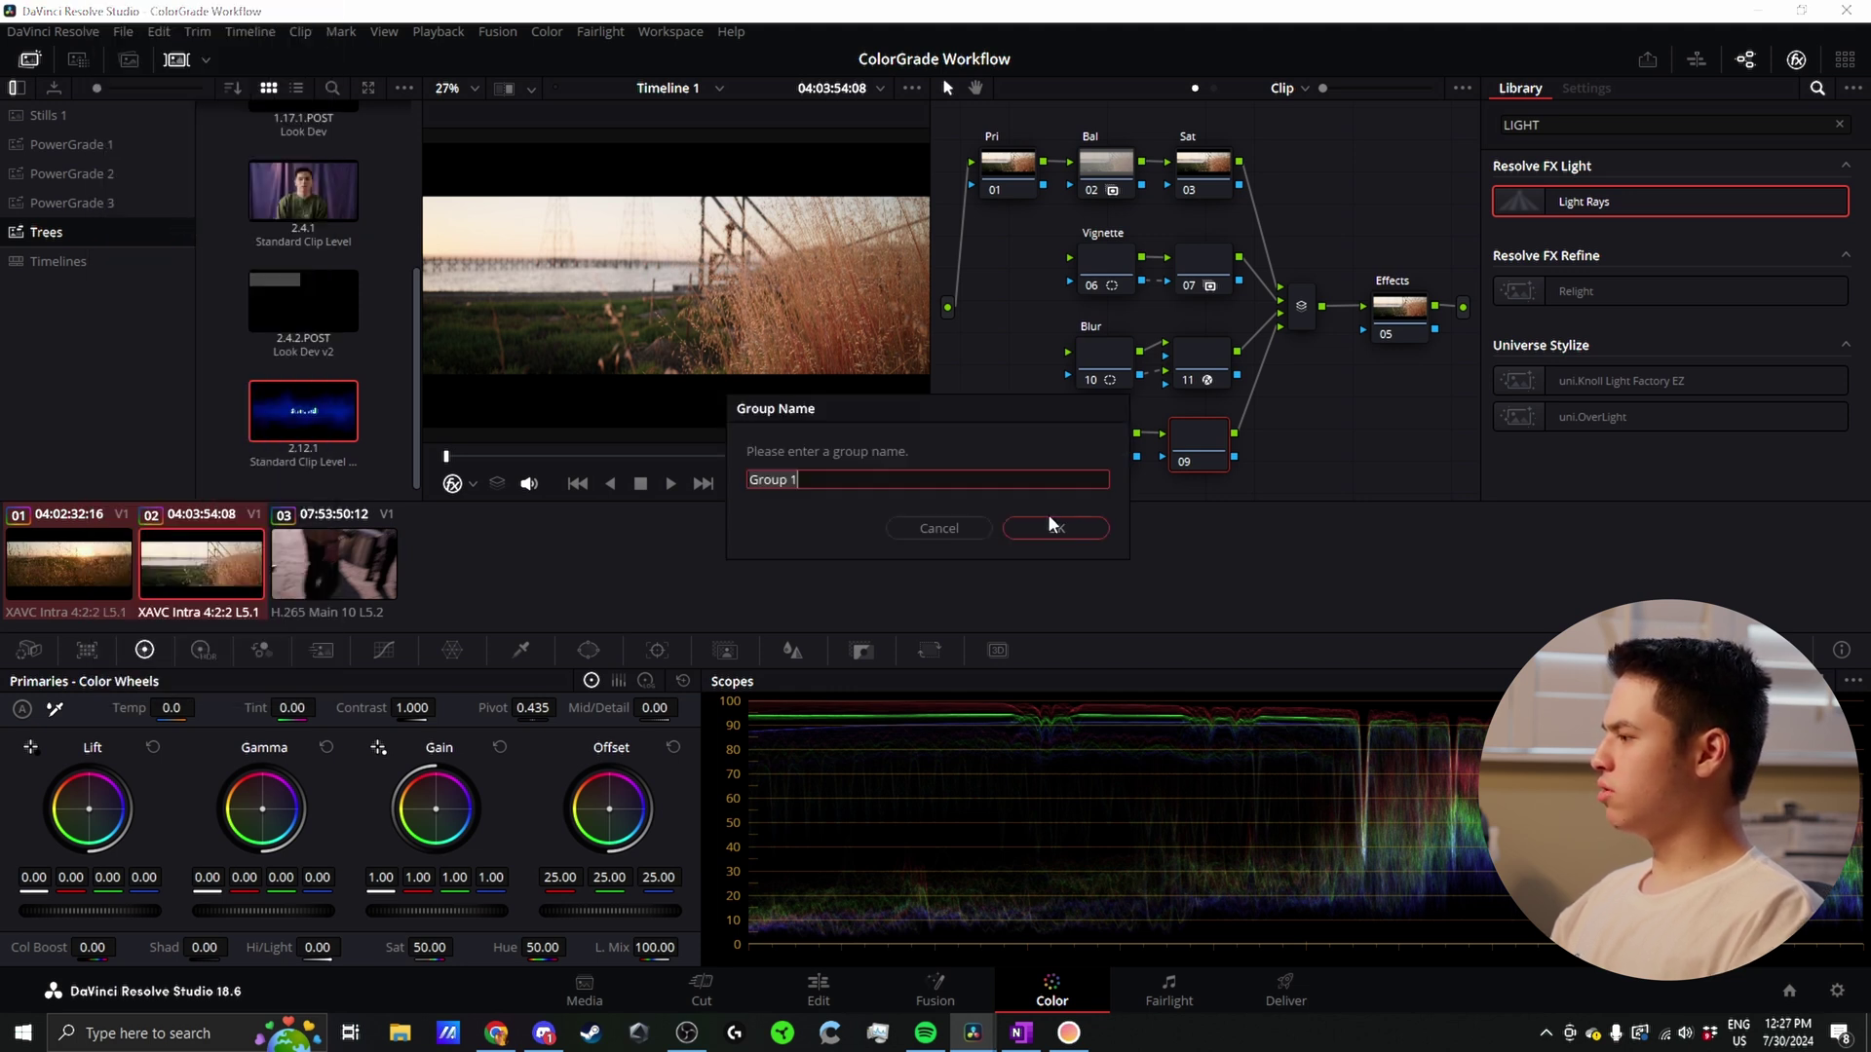
pyautogui.click(1060, 529)
# Step: Put clip 03 into its own new group named Group 2
pyautogui.click(333, 564)
pyautogui.rightClick(341, 565)
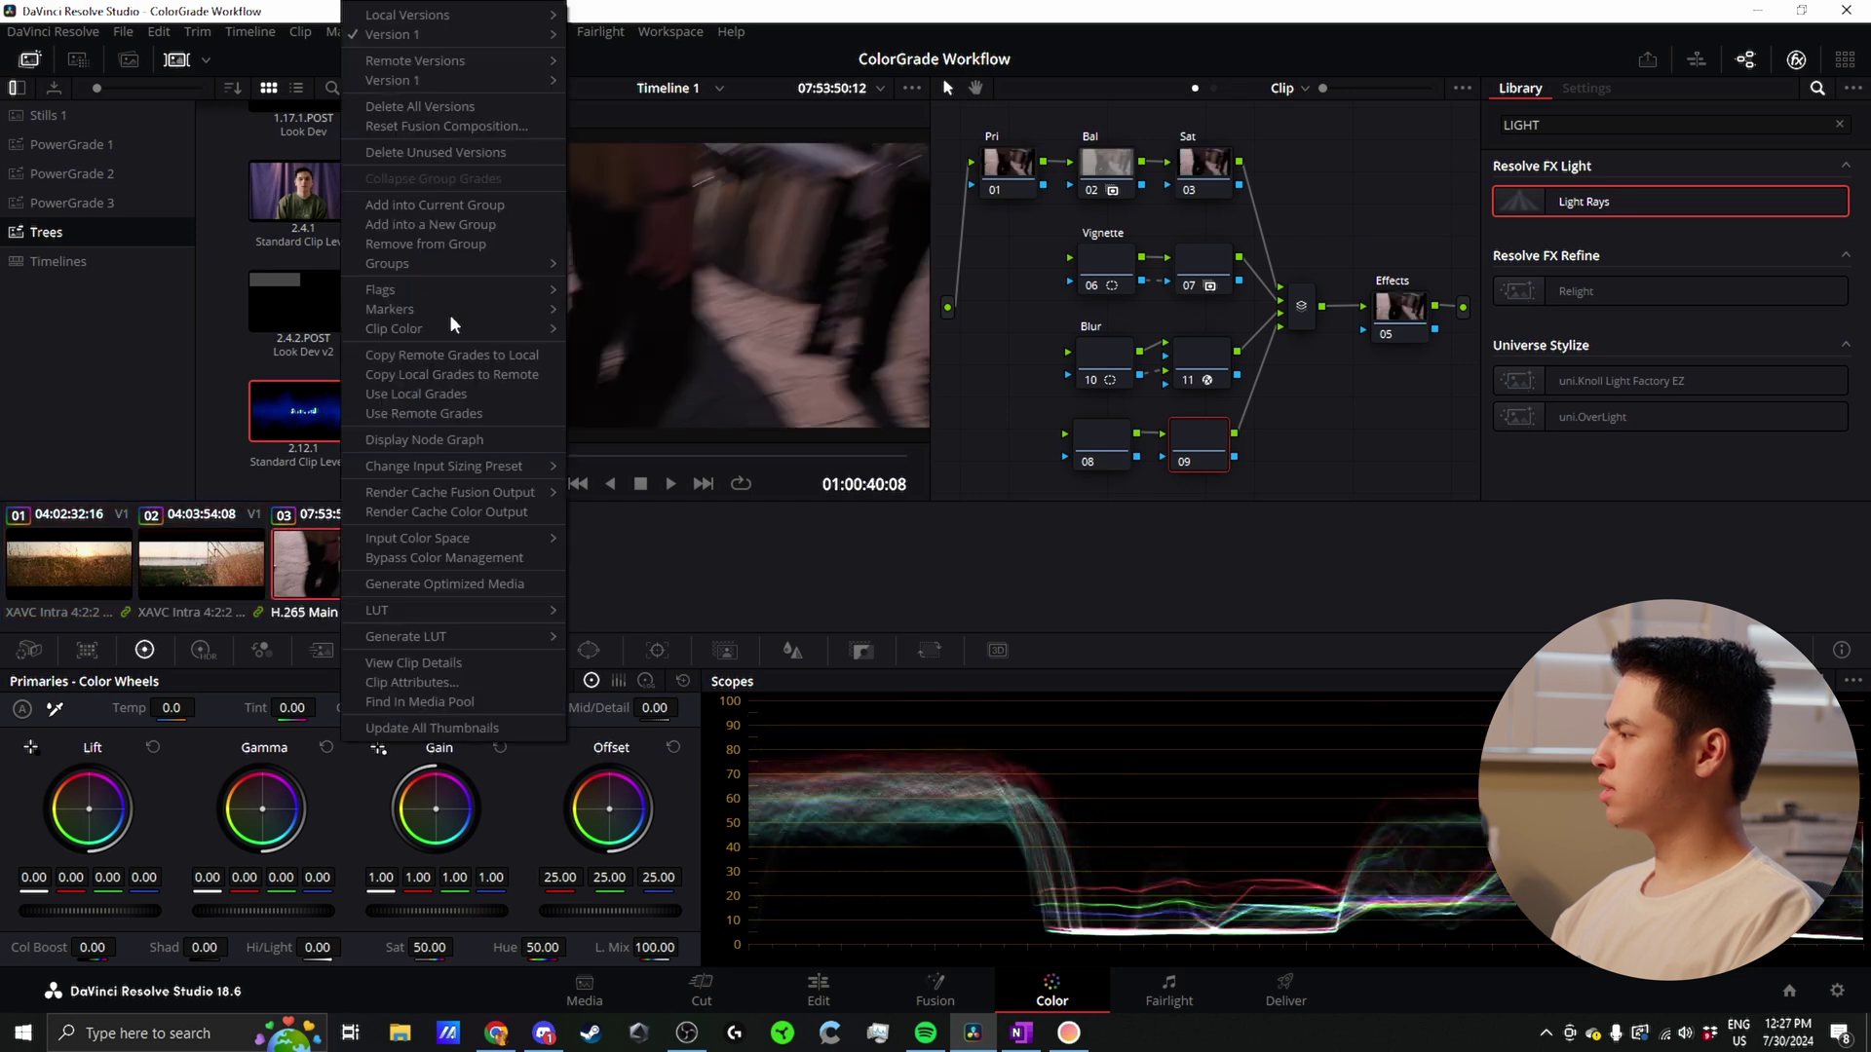
pyautogui.moveTo(450, 270)
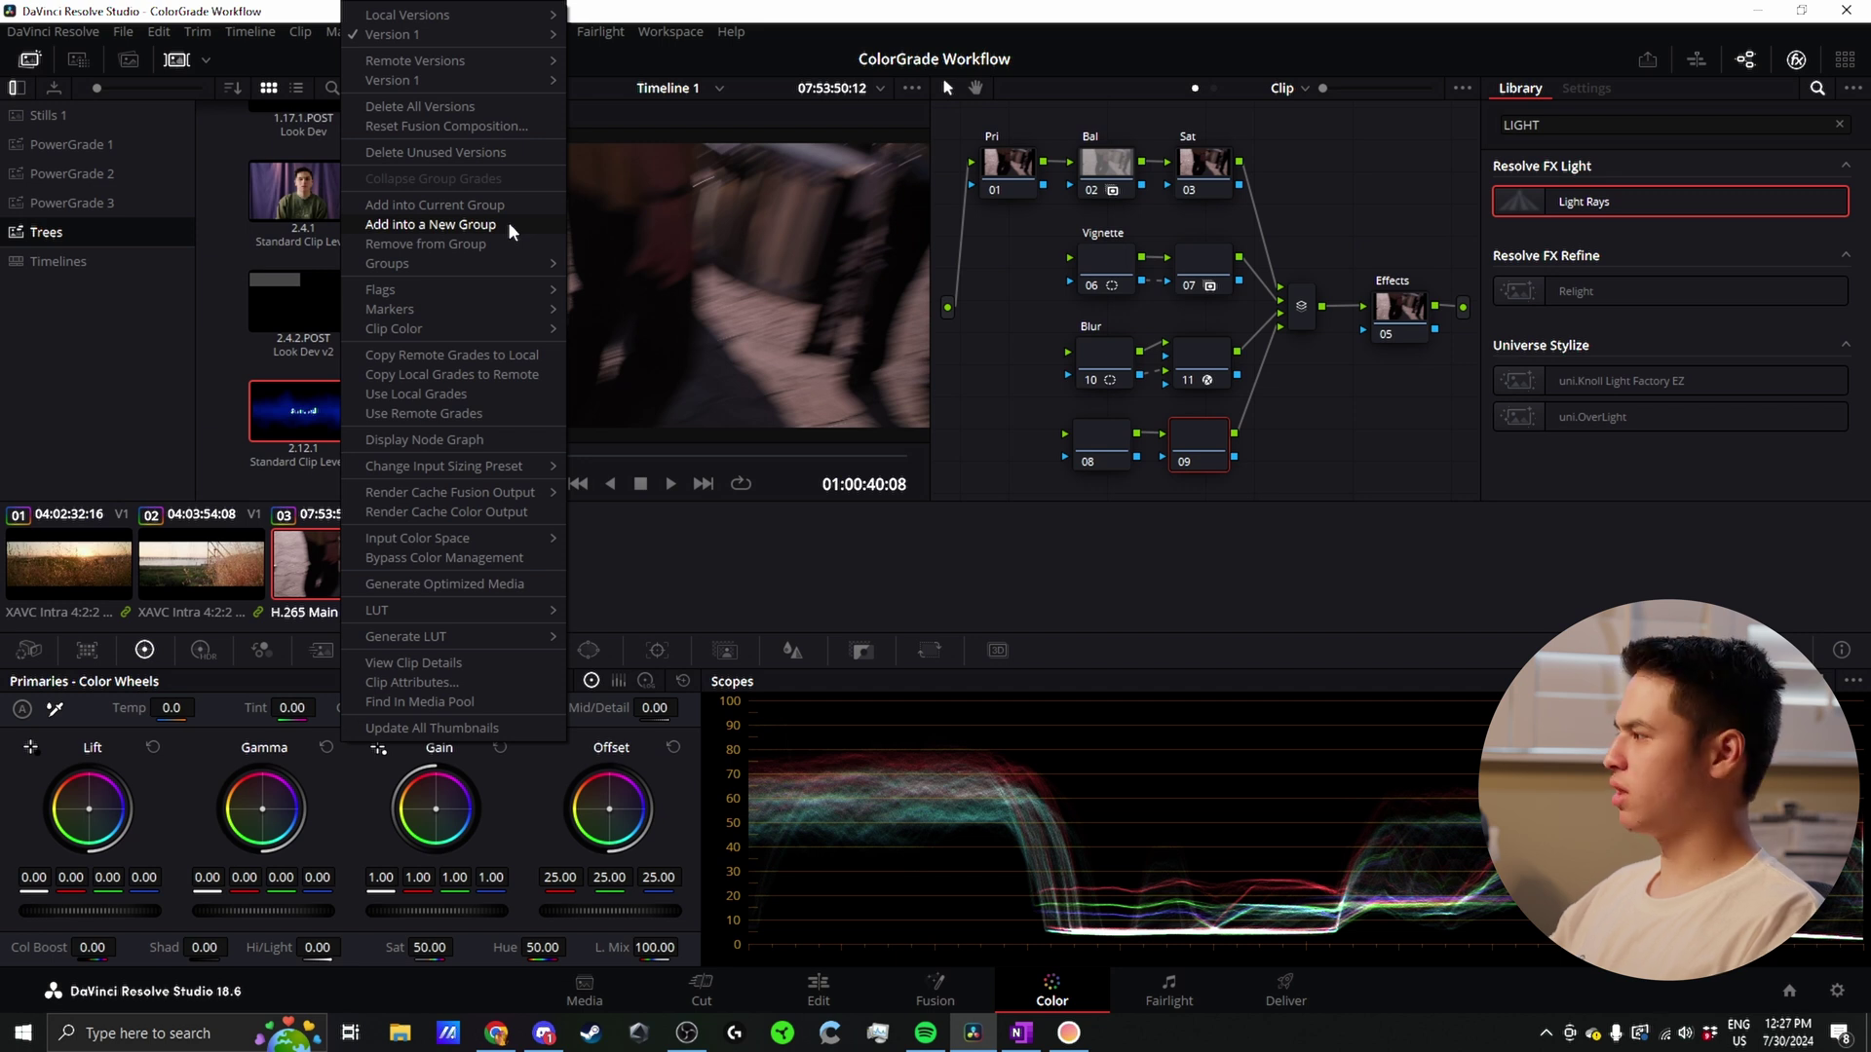
pyautogui.click(509, 231)
pyautogui.click(1013, 524)
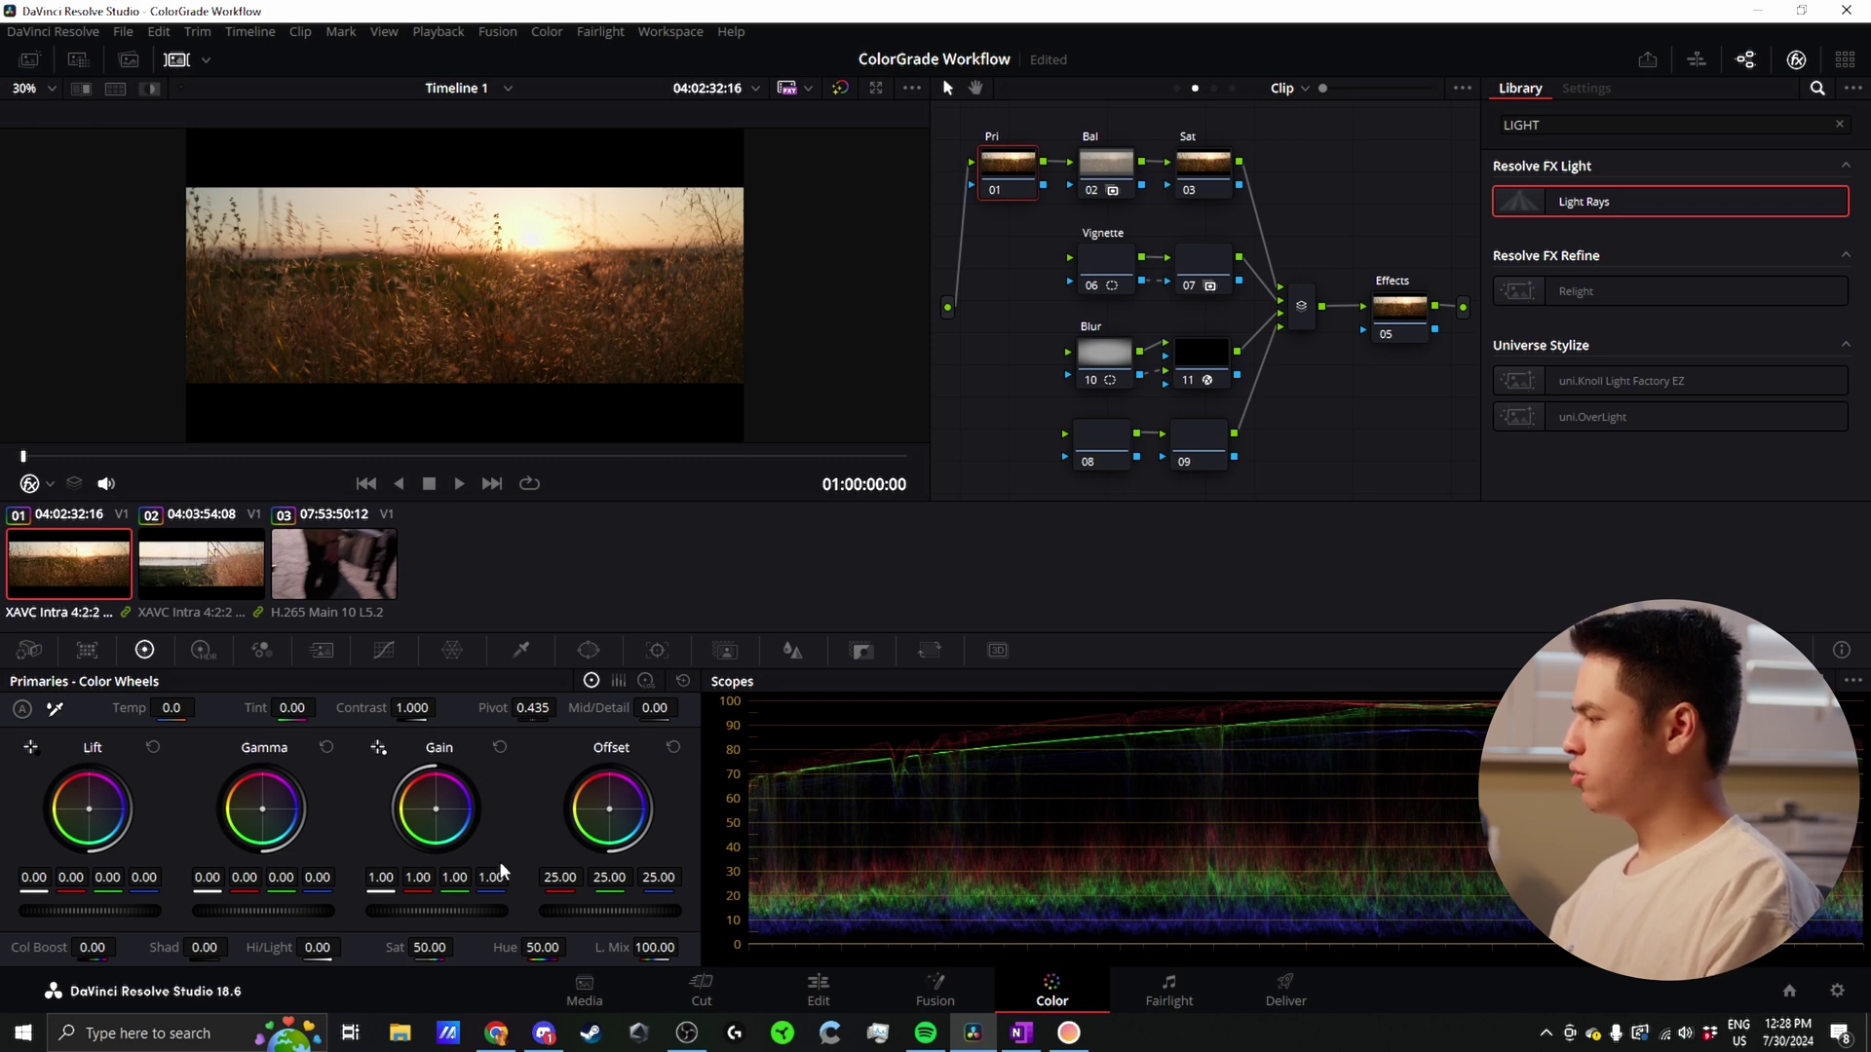
# Step: Lower the primary Offset to 13.25 on the sunset clip and 6.05 on the pier clip
pyautogui.moveTo(614, 916)
pyautogui.mouseDown()
pyautogui.moveTo(563, 916)
pyautogui.moveTo(609, 916)
pyautogui.moveTo(584, 916)
pyautogui.mouseUp()
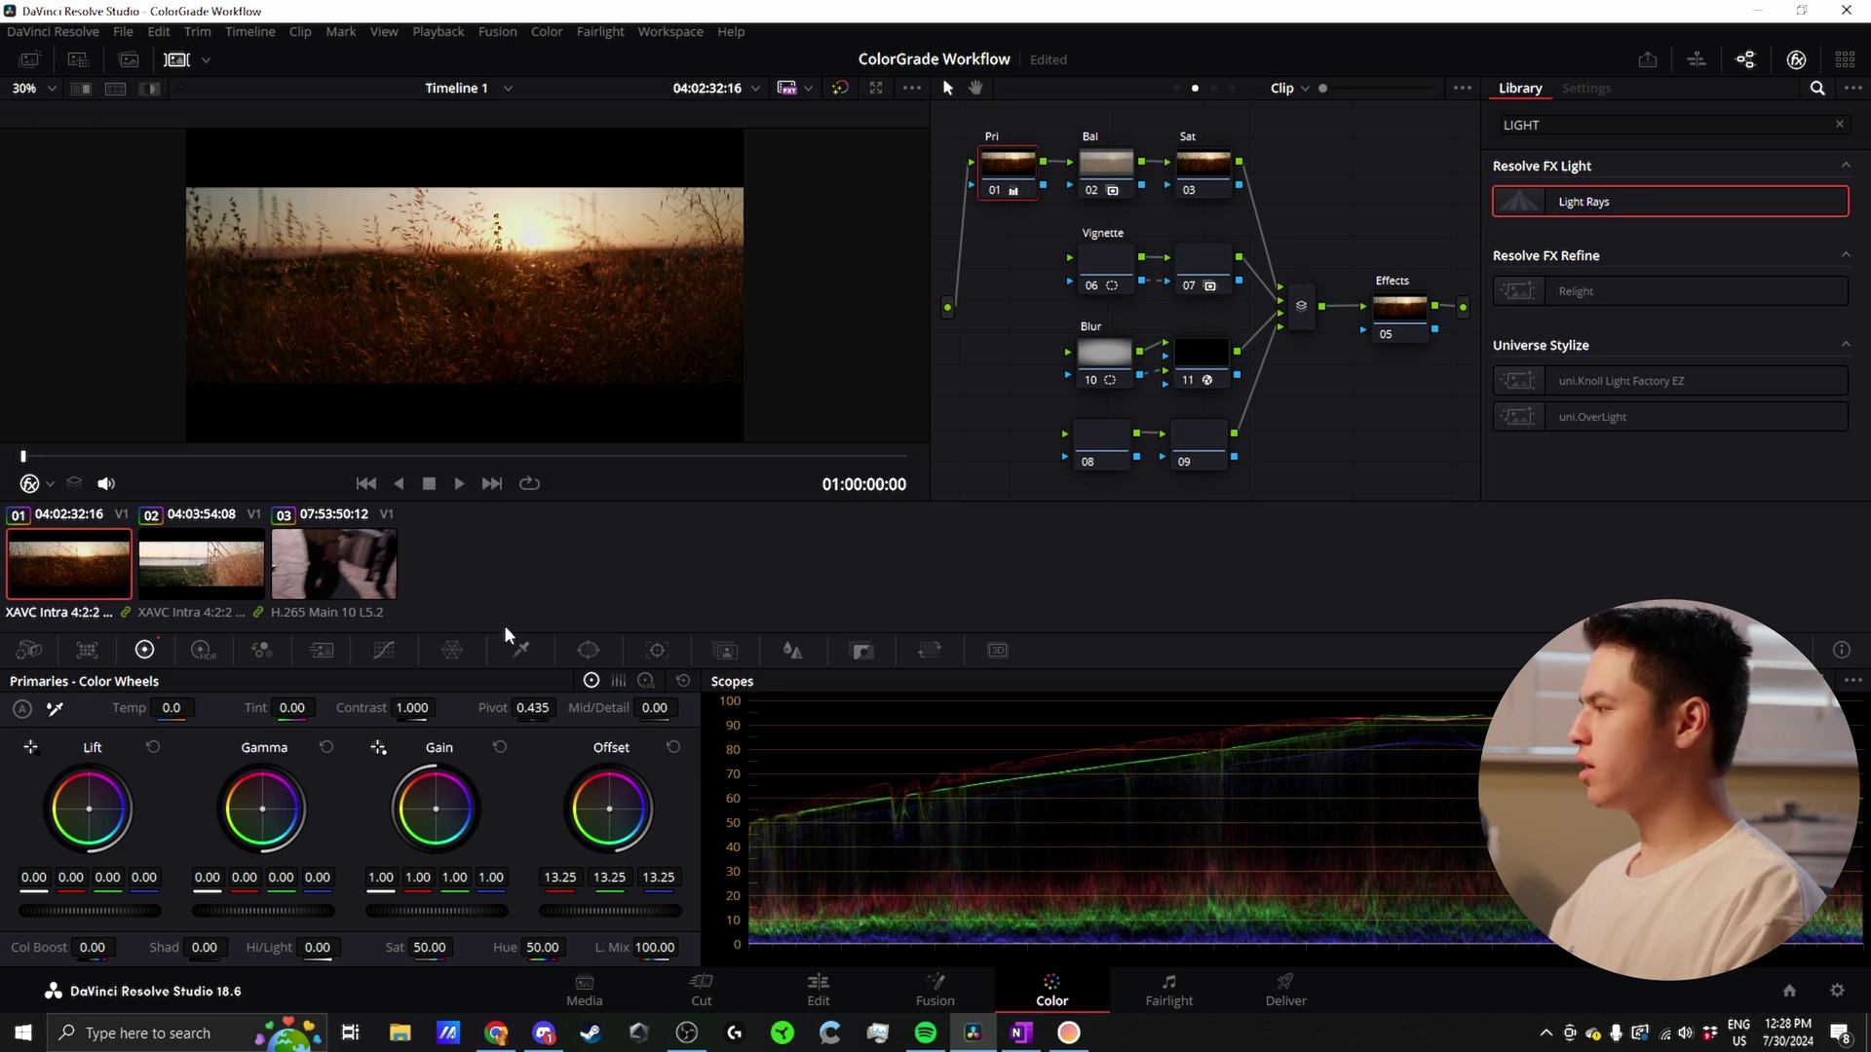
pyautogui.click(192, 589)
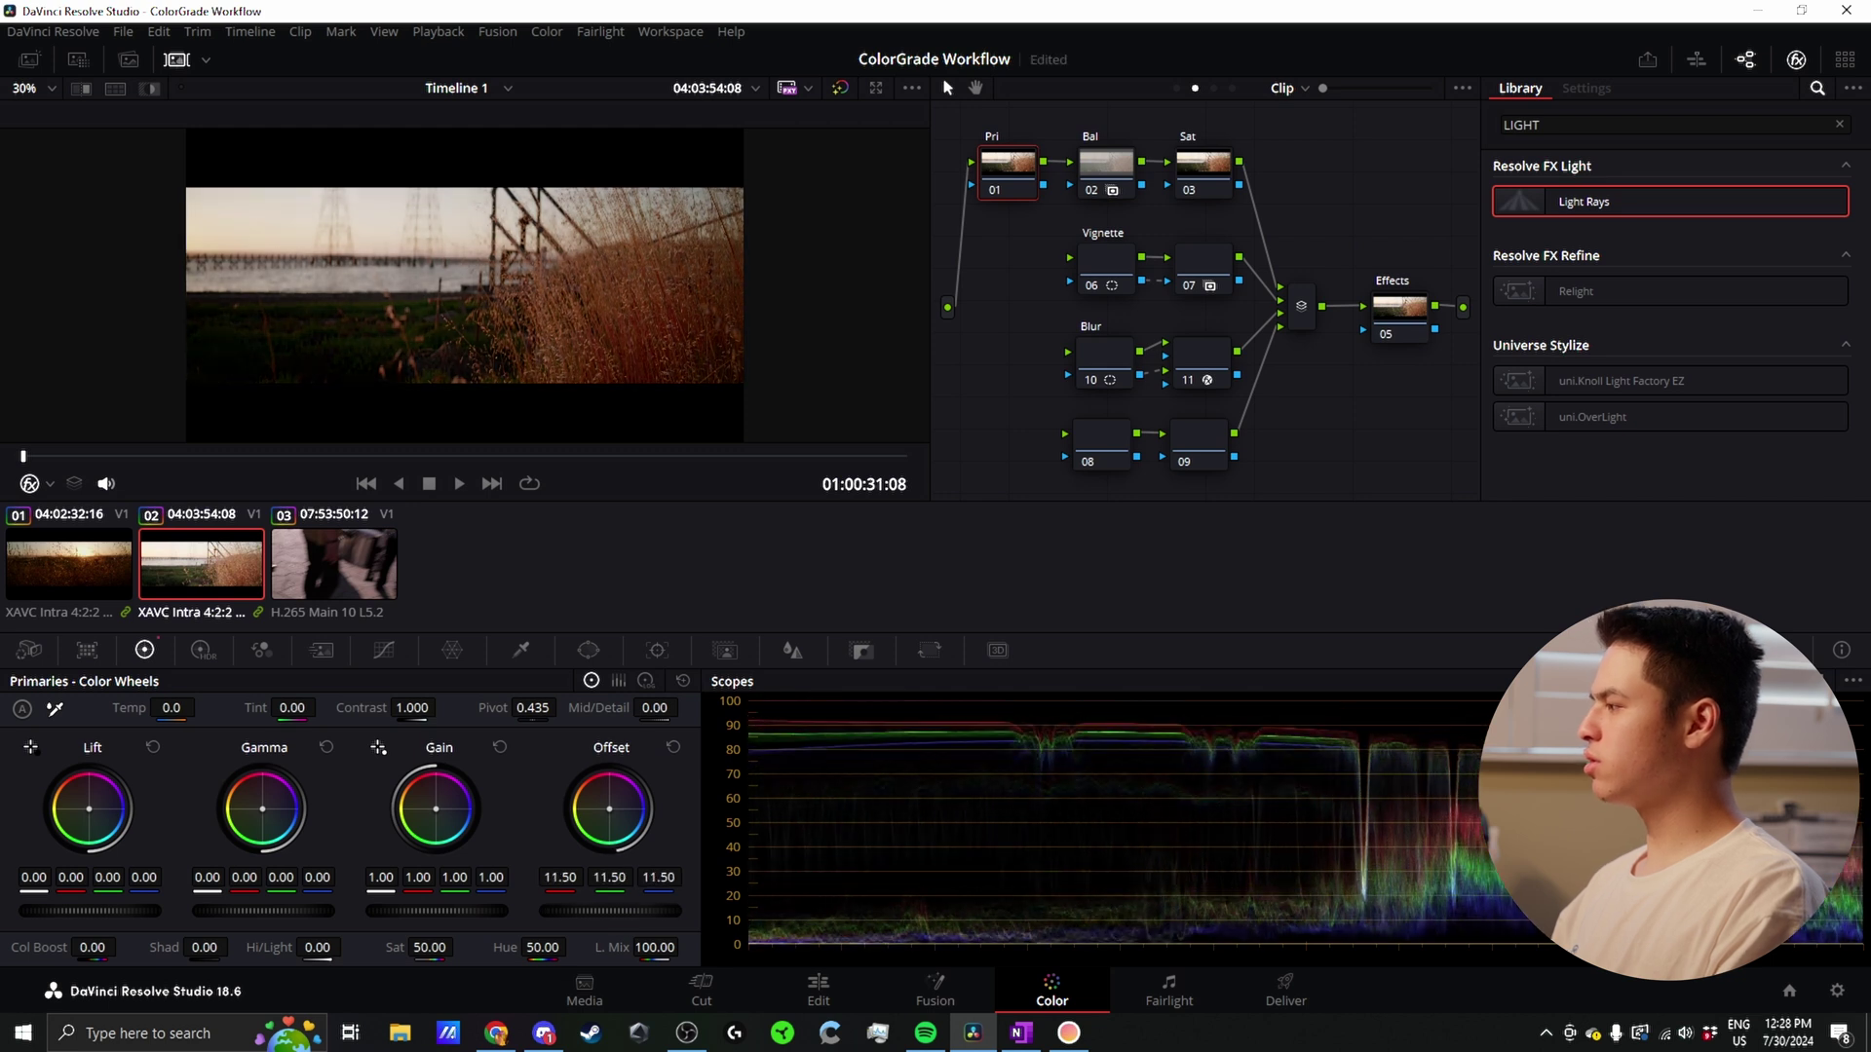
pyautogui.click(97, 585)
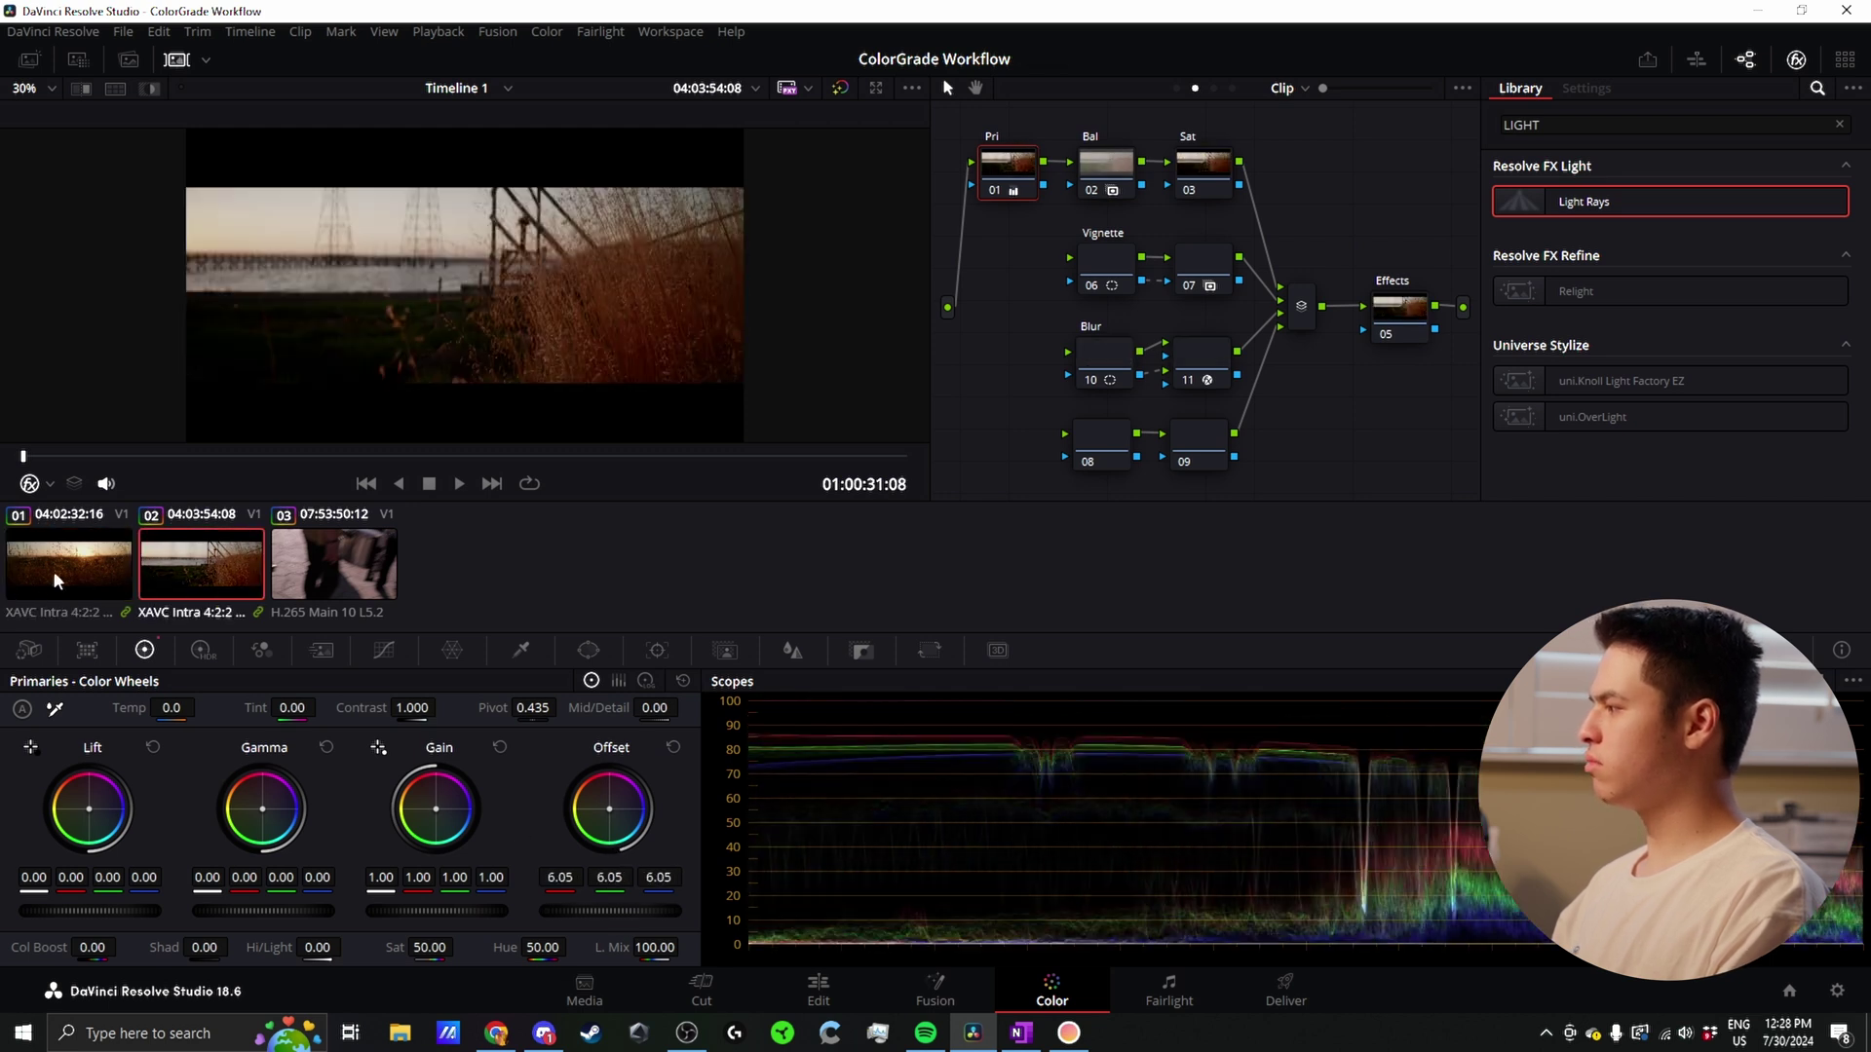
pyautogui.click(100, 594)
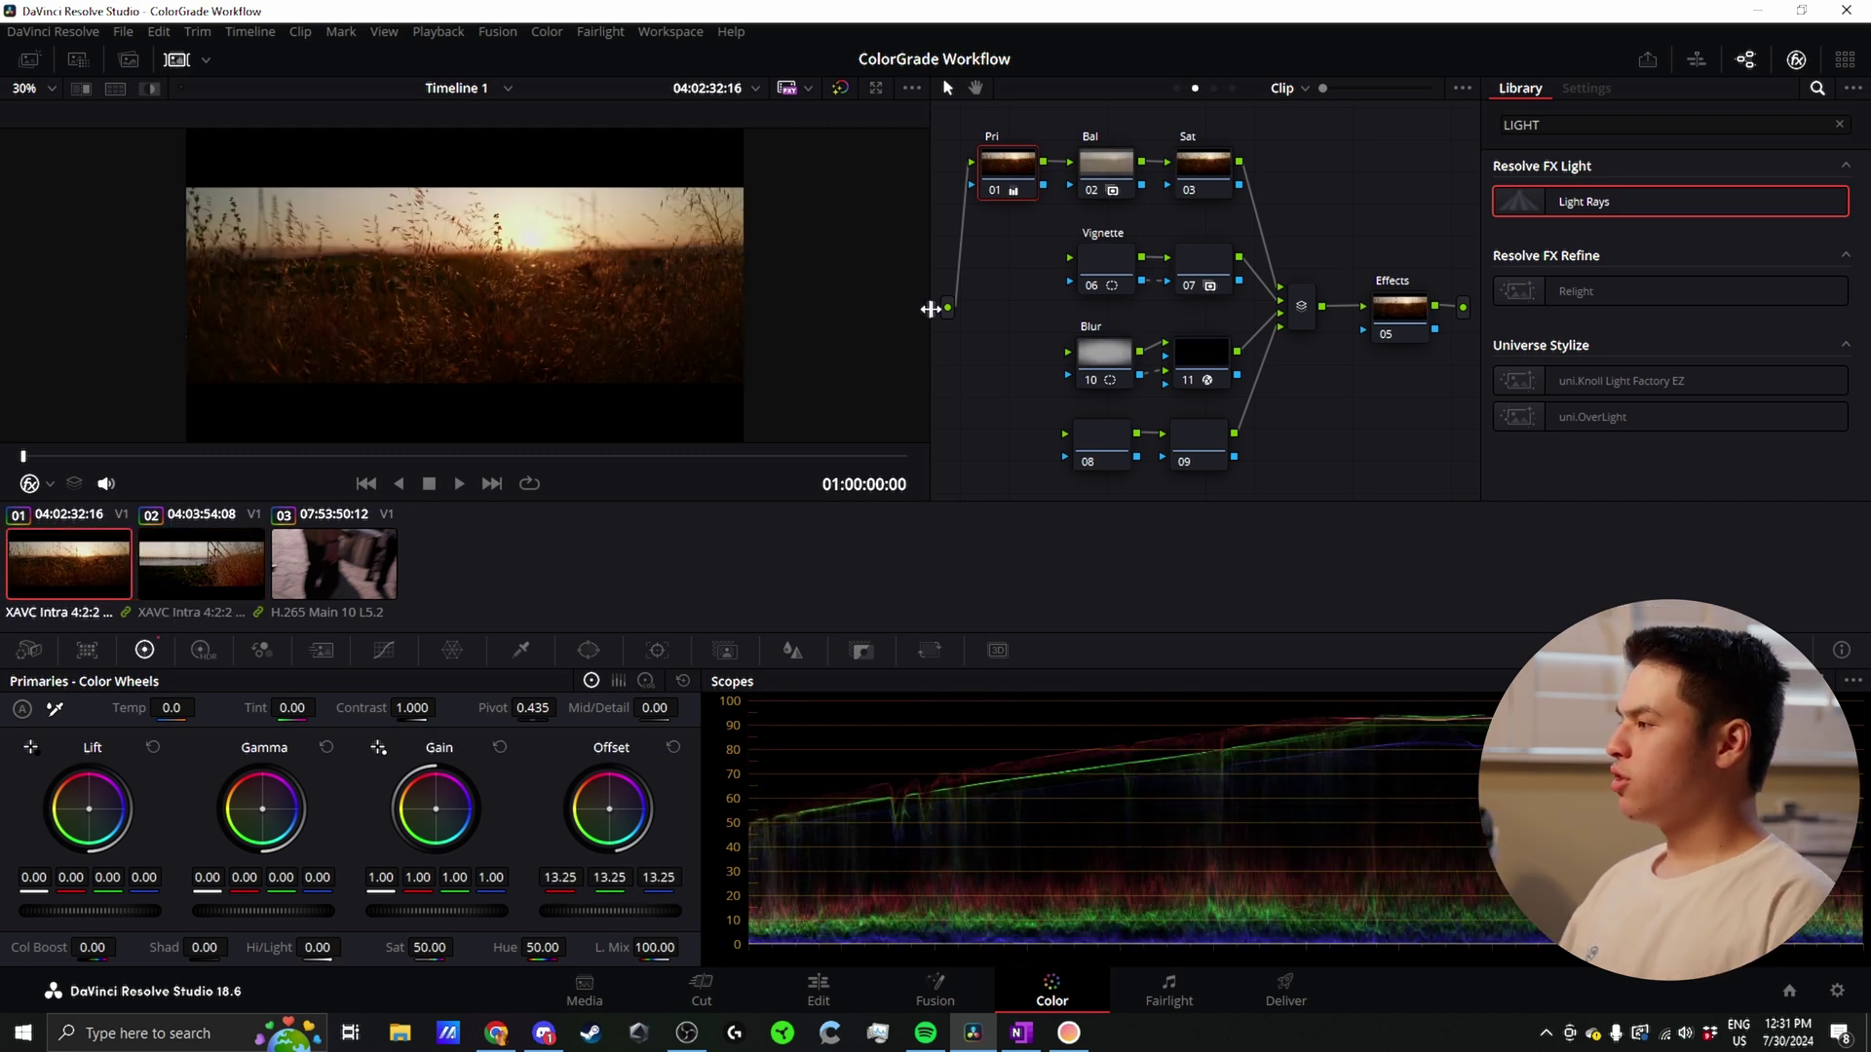
pyautogui.click(1108, 175)
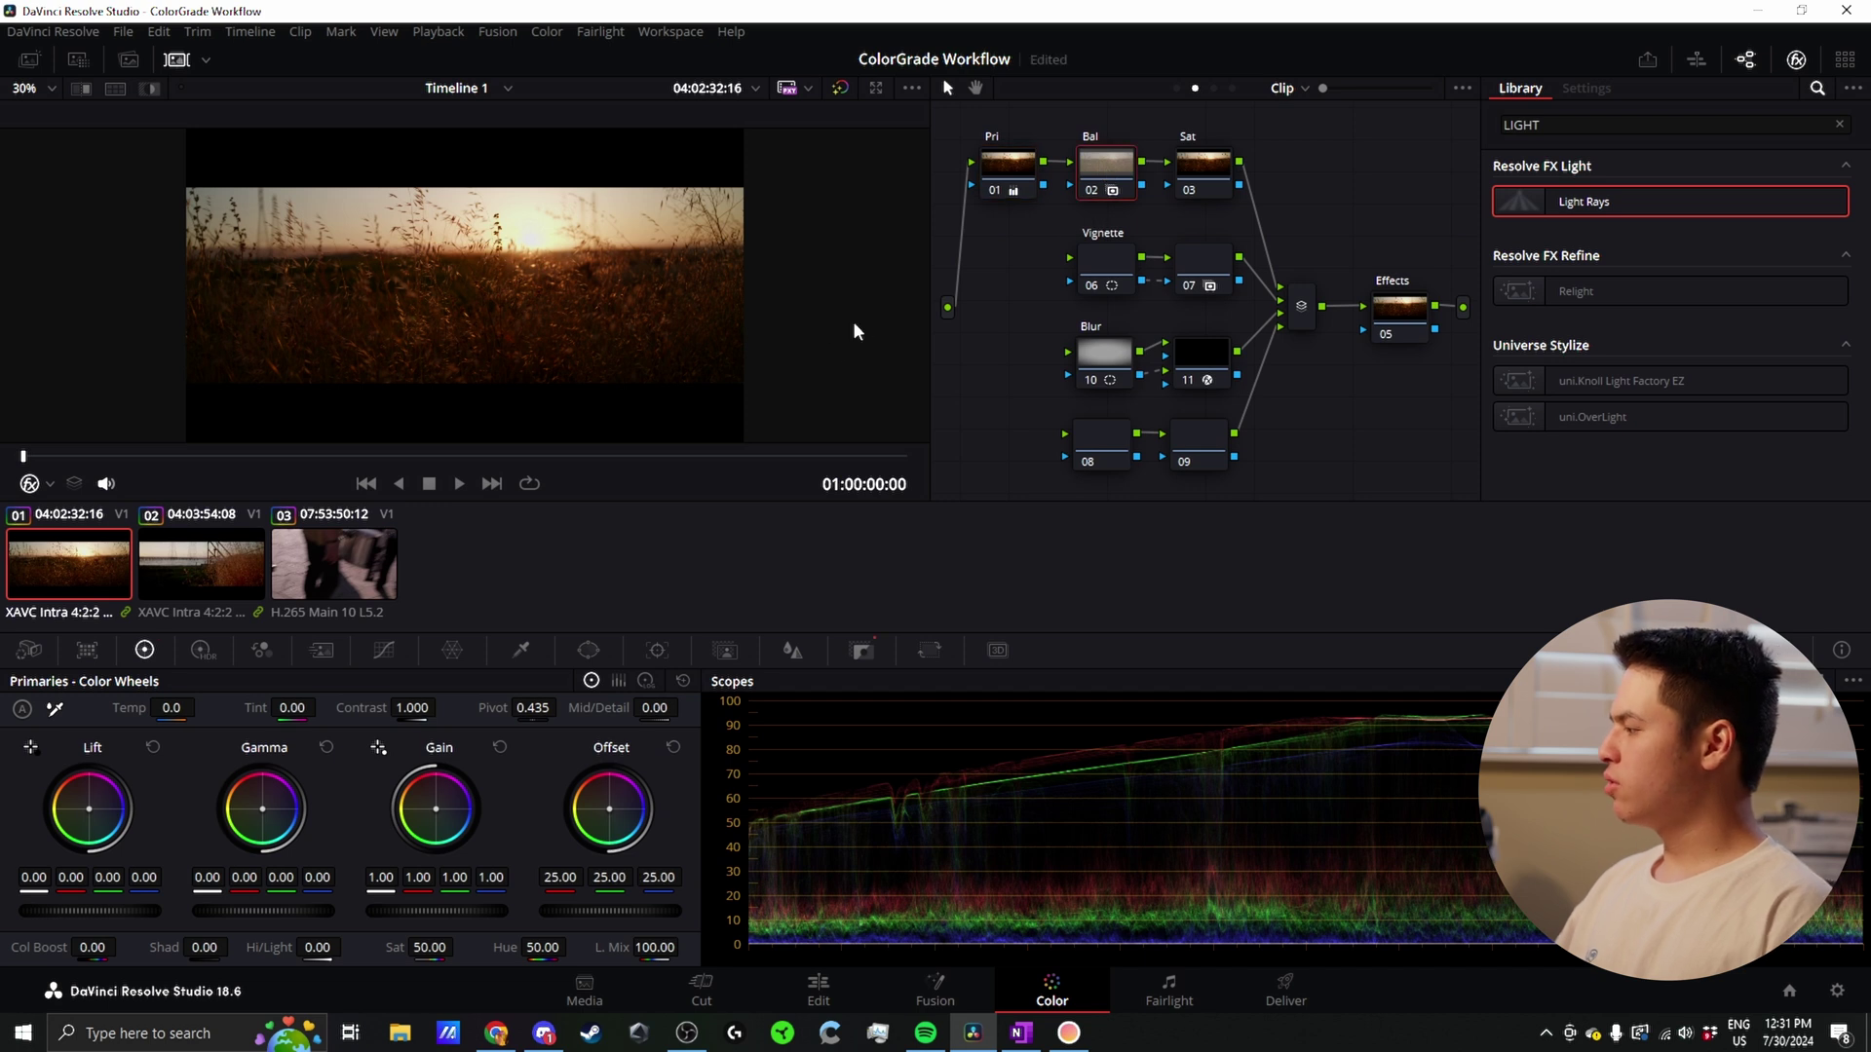
# Step: Warm the sunset clip's Bal node to Temp 369.60, Tint -8.68, and slightly shift the pier clip's Global balance
pyautogui.click(205, 652)
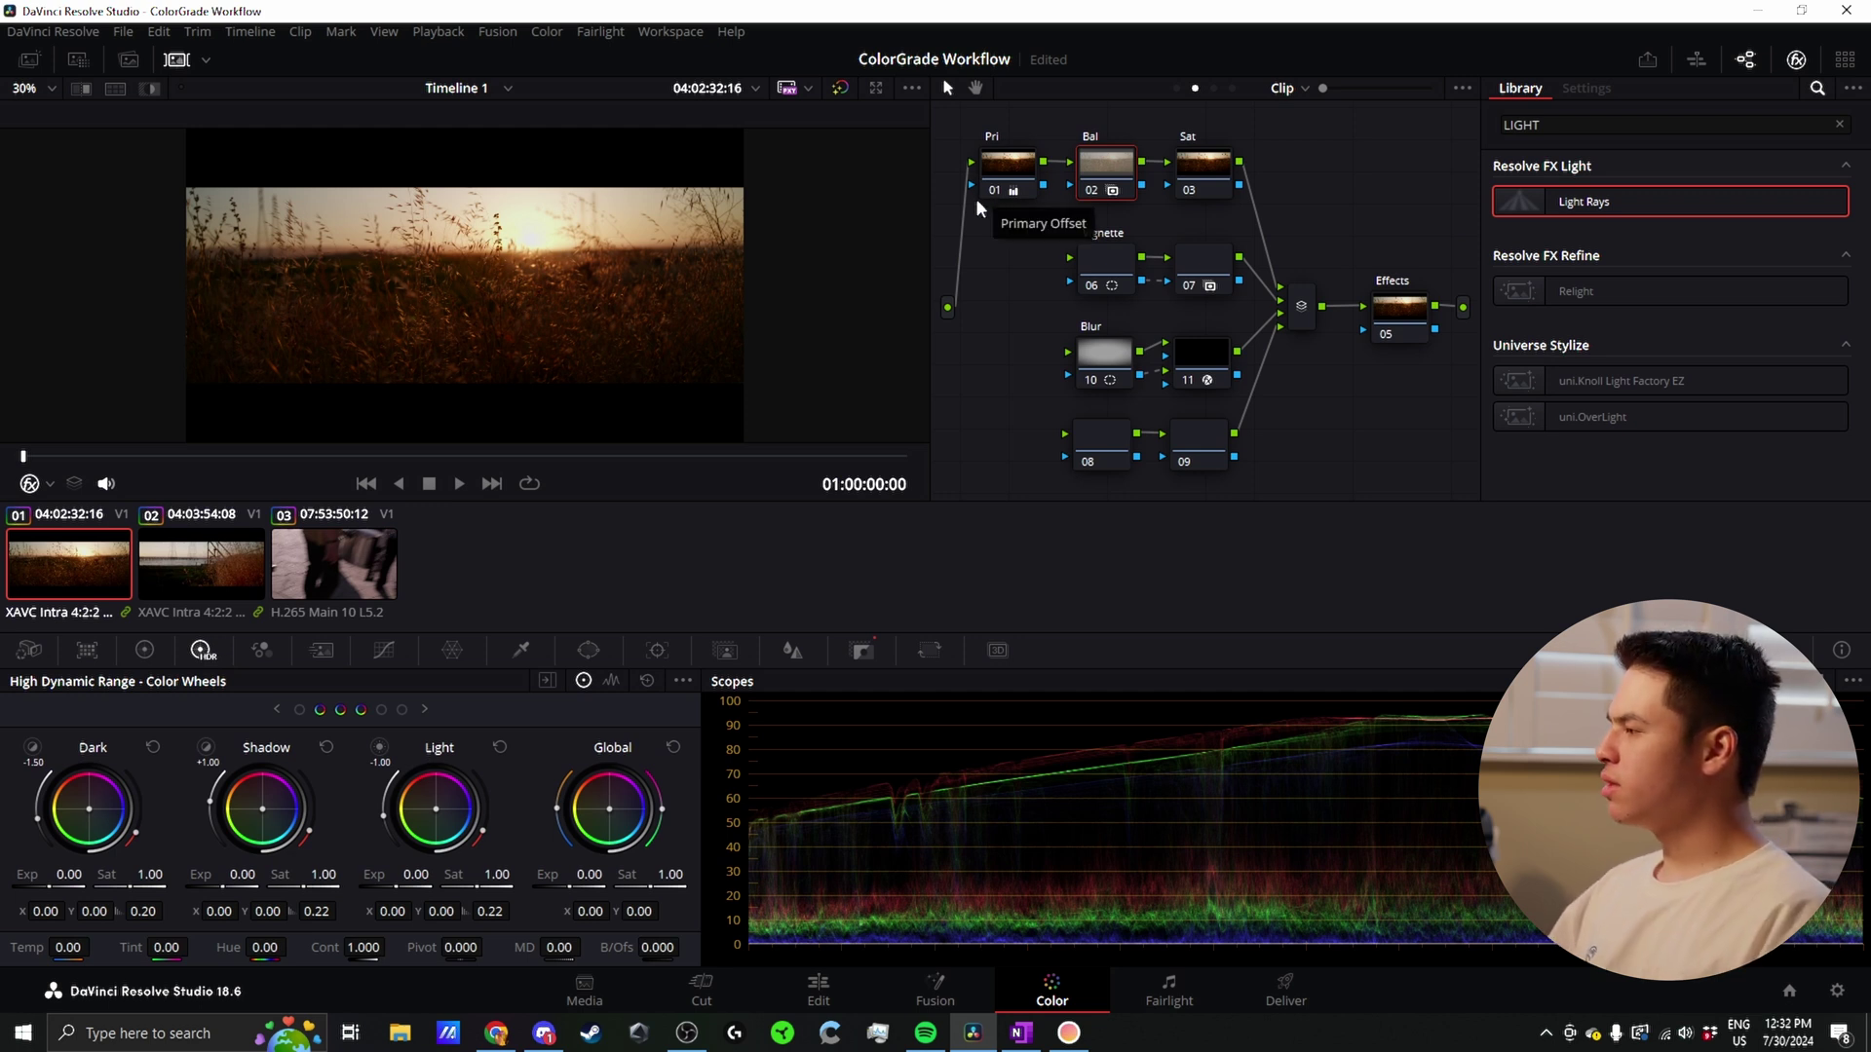
pyautogui.click(146, 651)
pyautogui.click(201, 649)
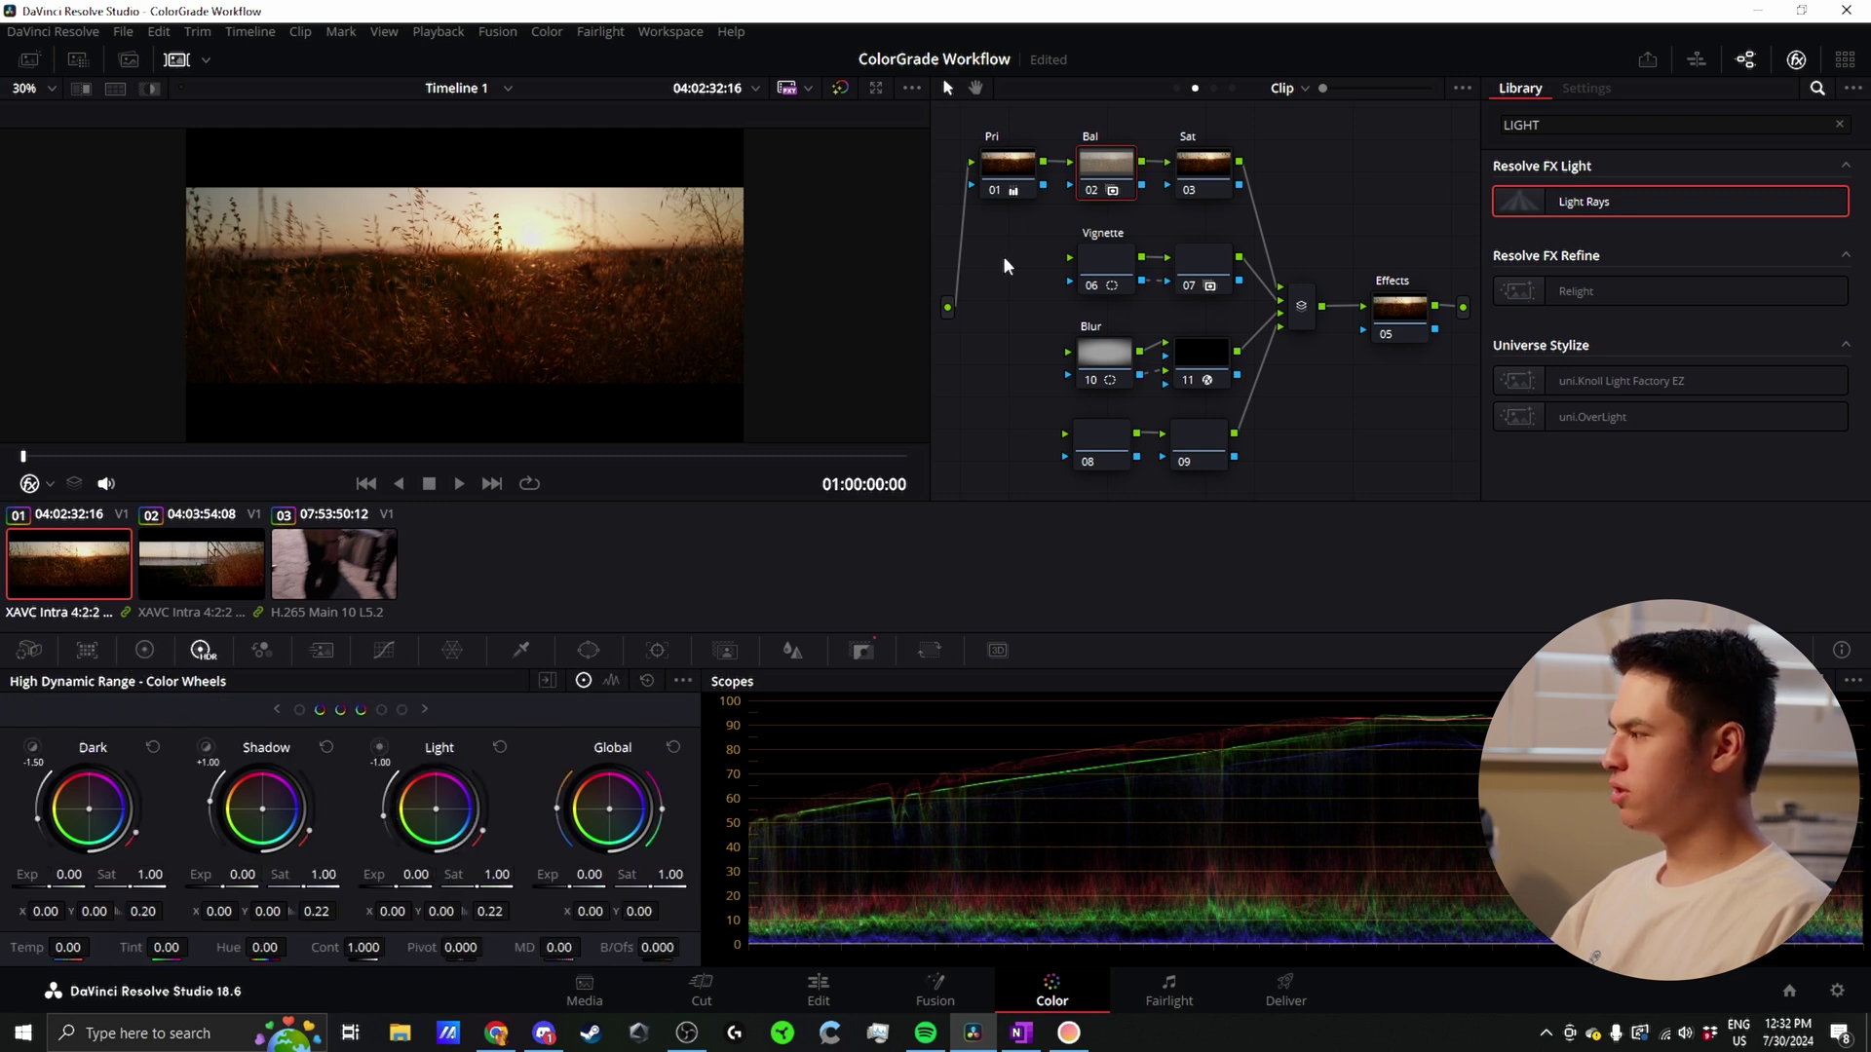
pyautogui.moveTo(606, 812); pyautogui.dragTo(608, 810)
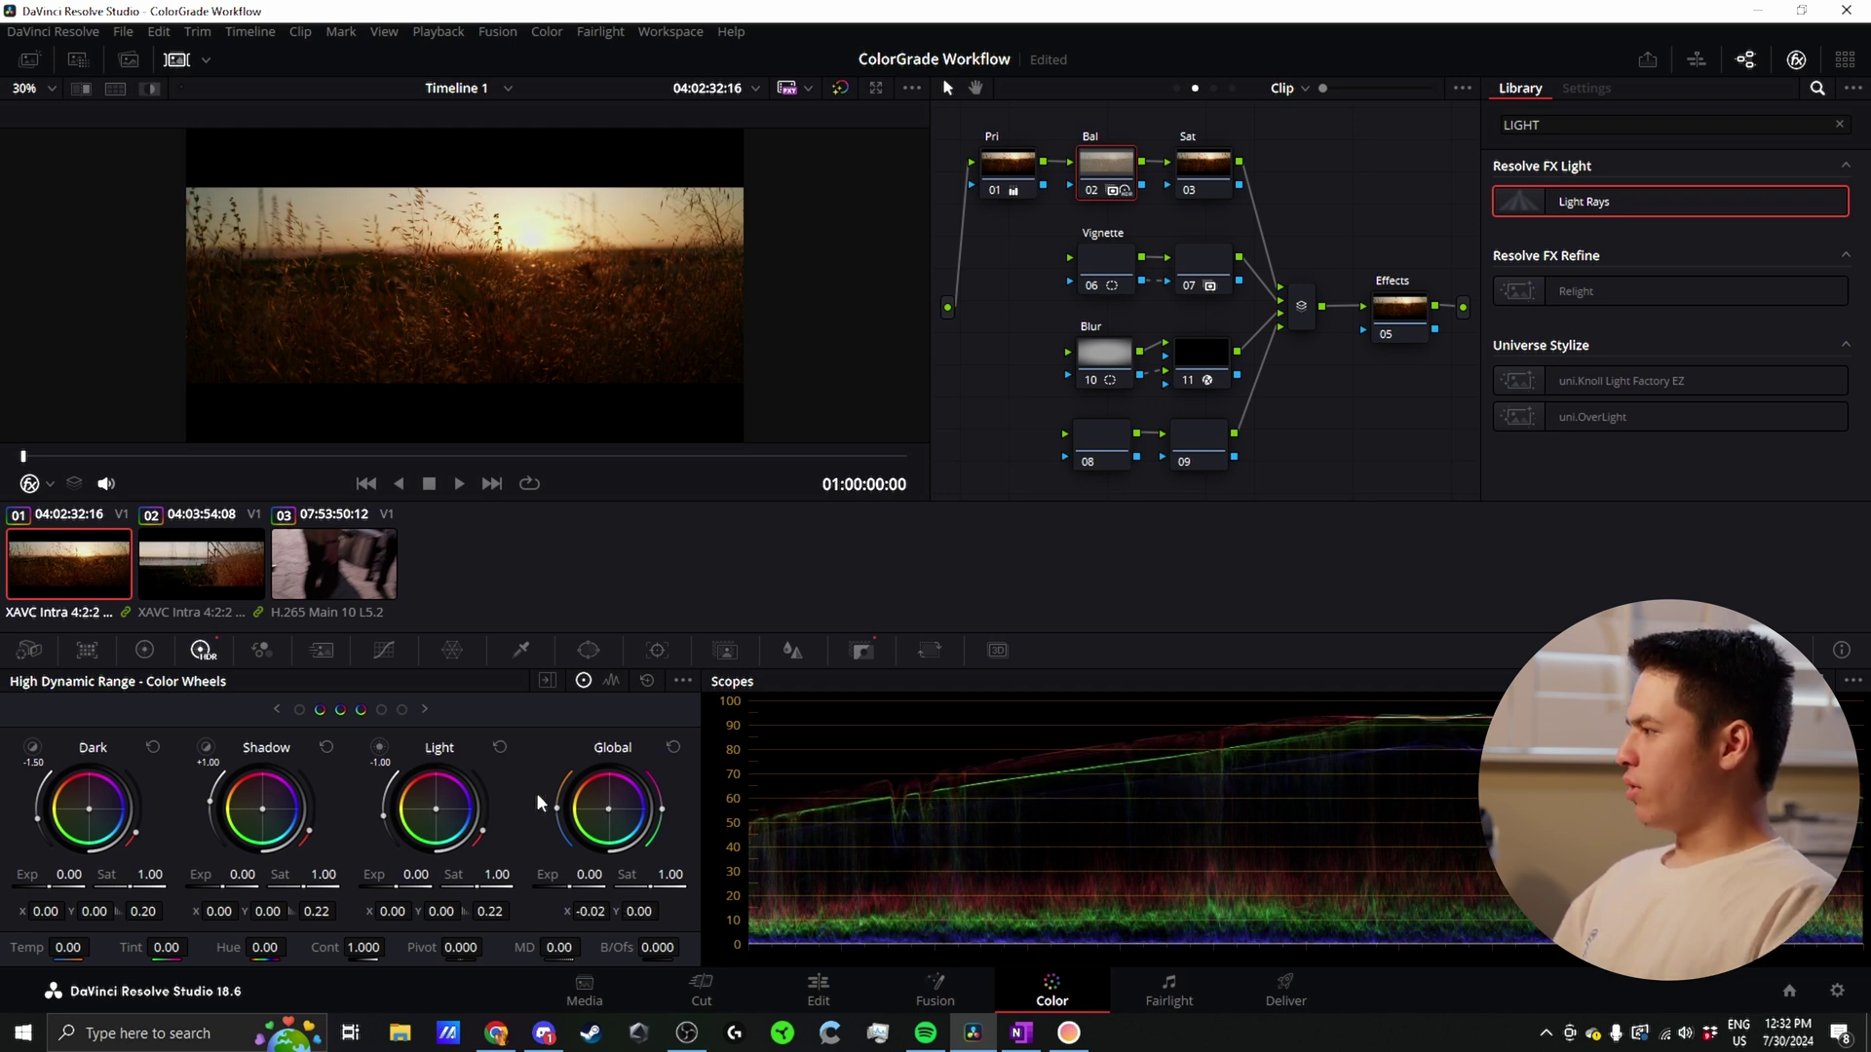
pyautogui.moveTo(93, 950); pyautogui.dragTo(112, 950)
pyautogui.moveTo(167, 948); pyautogui.dragTo(148, 947)
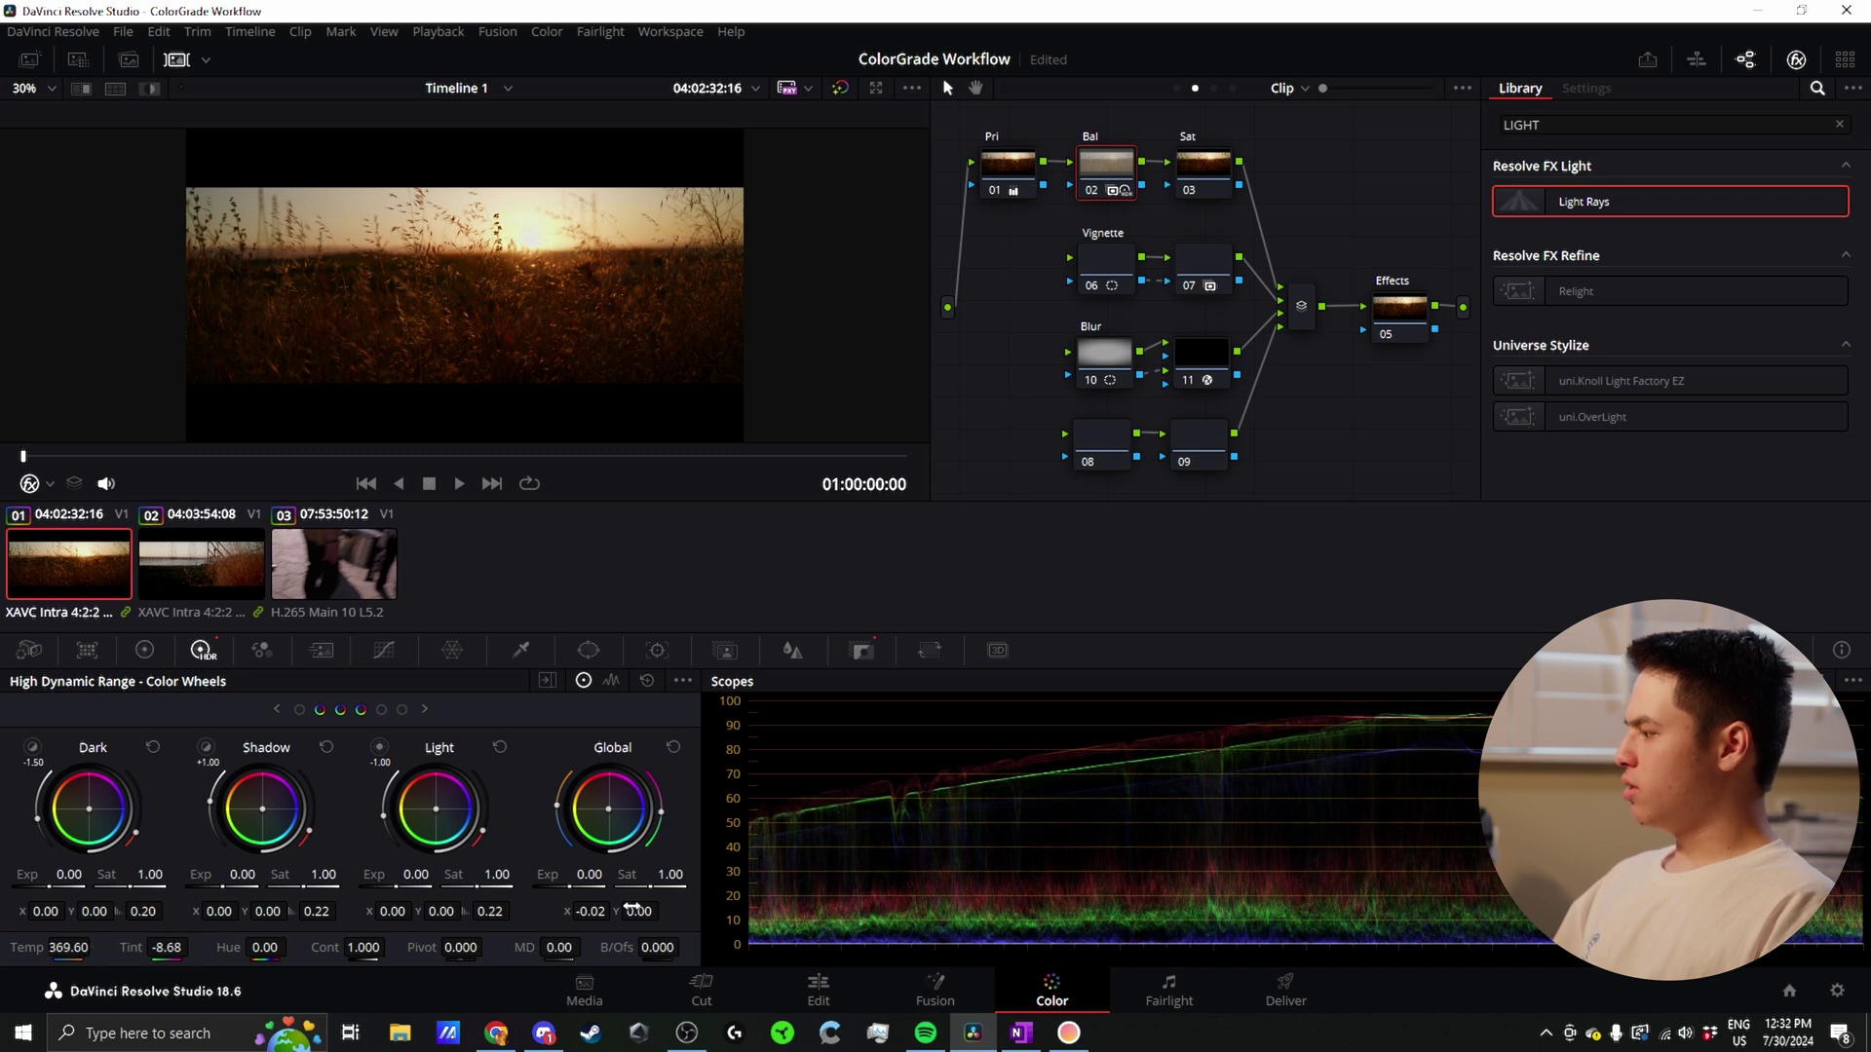
pyautogui.press('Down')
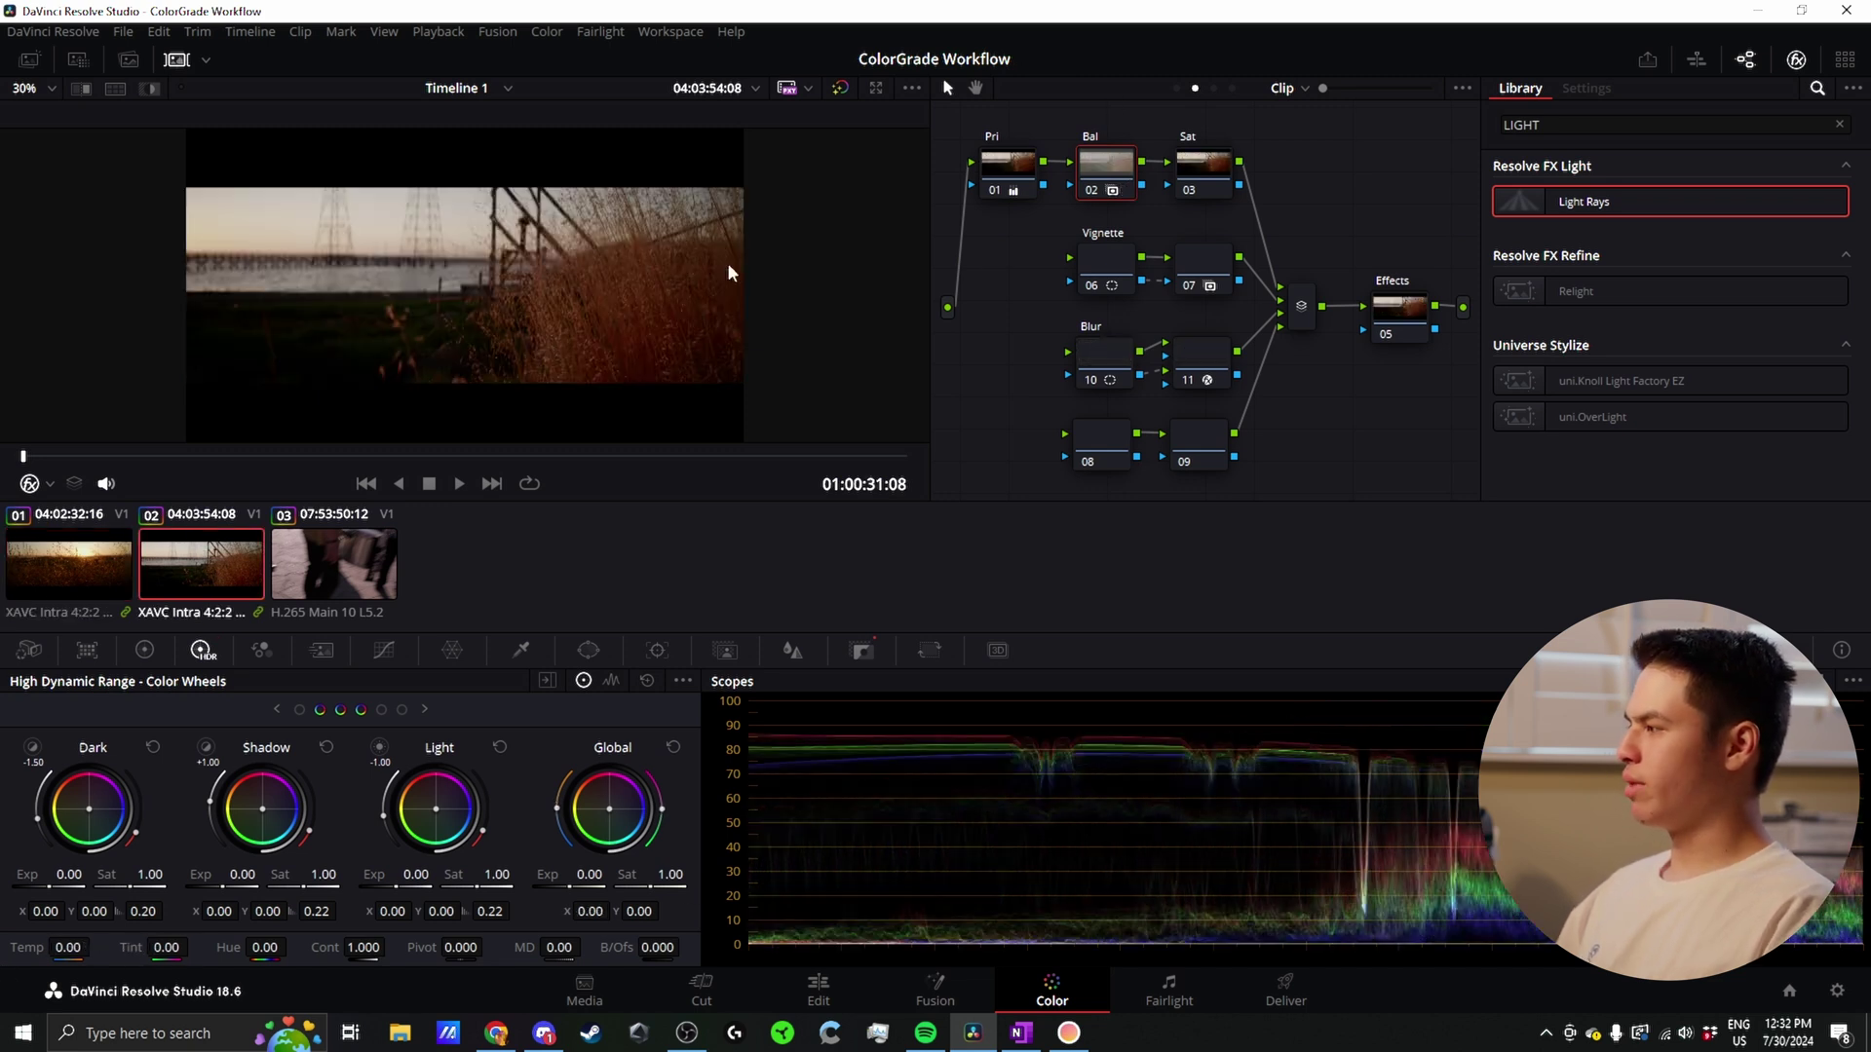
pyautogui.moveTo(612, 811); pyautogui.dragTo(605, 805)
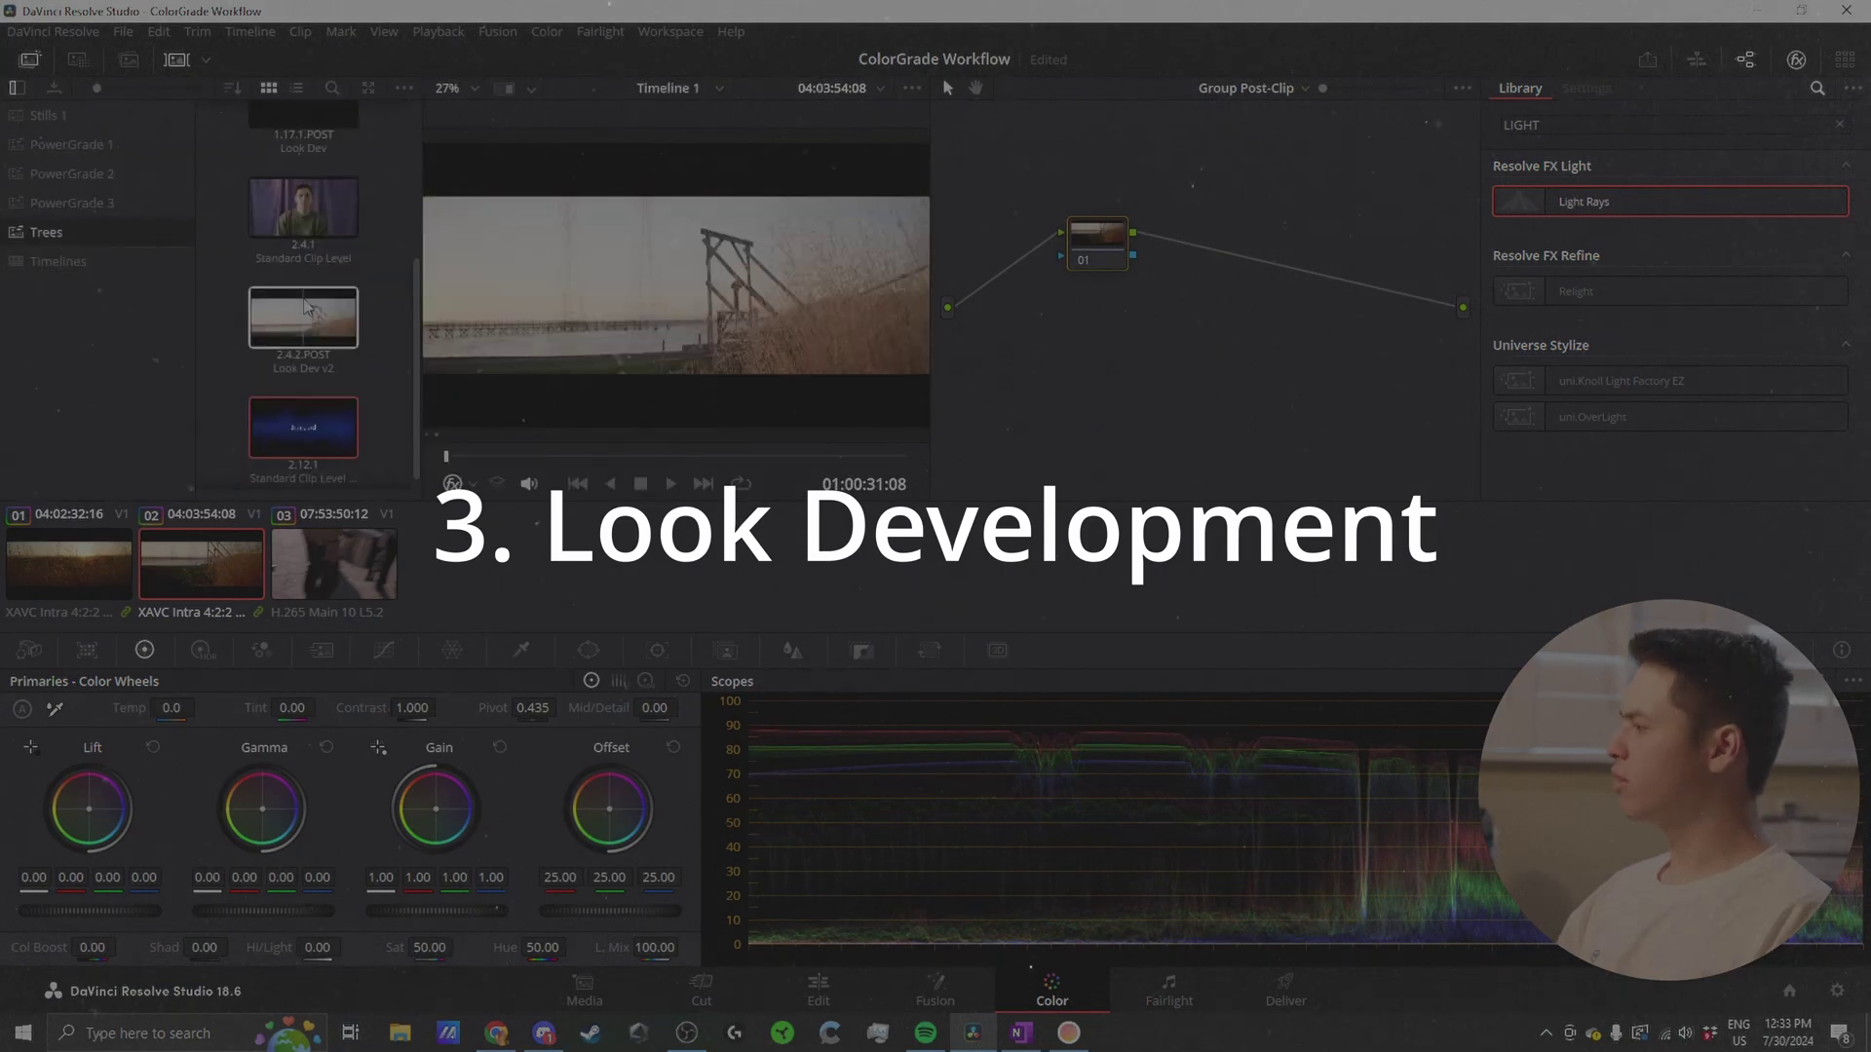
# Step: Apply the Look Dev v2 still 2.4.2.POST as the group's post-clip grade
pyautogui.moveTo(308, 300); pyautogui.dragTo(1058, 265)
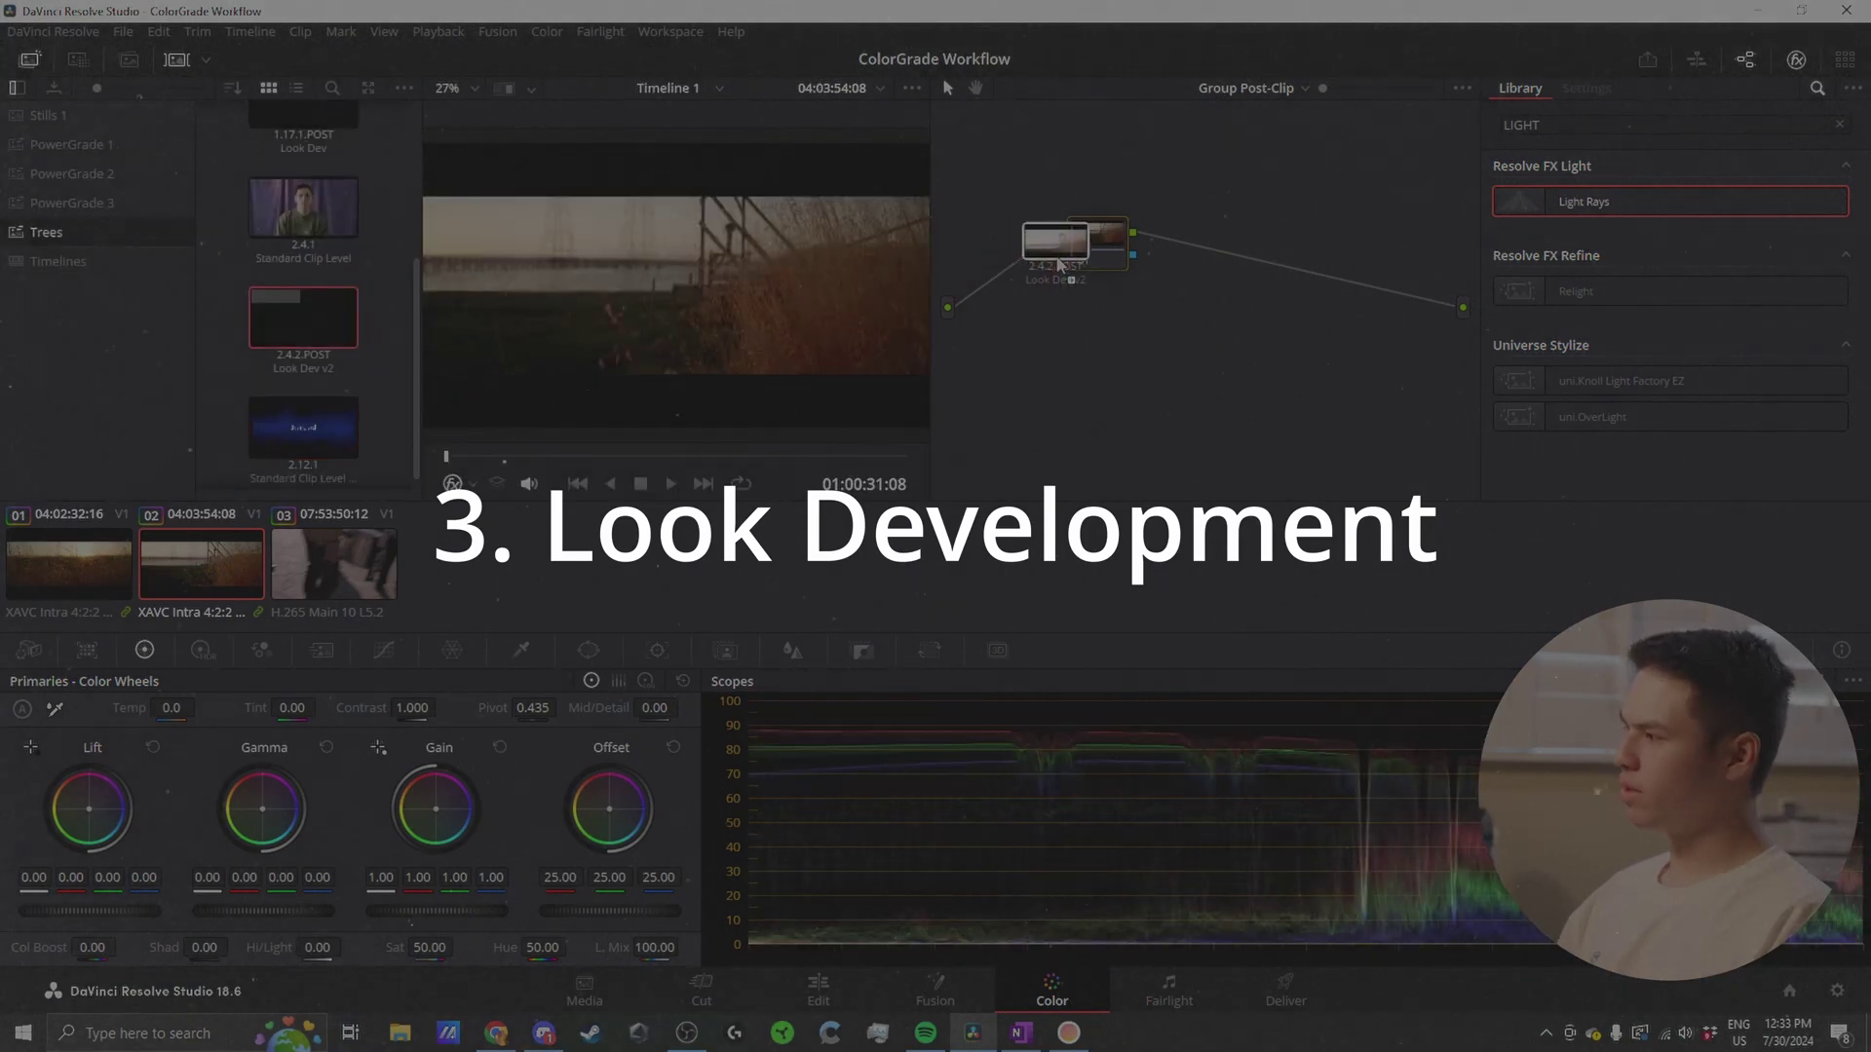
pyautogui.rightClick(1204, 372)
pyautogui.click(1245, 548)
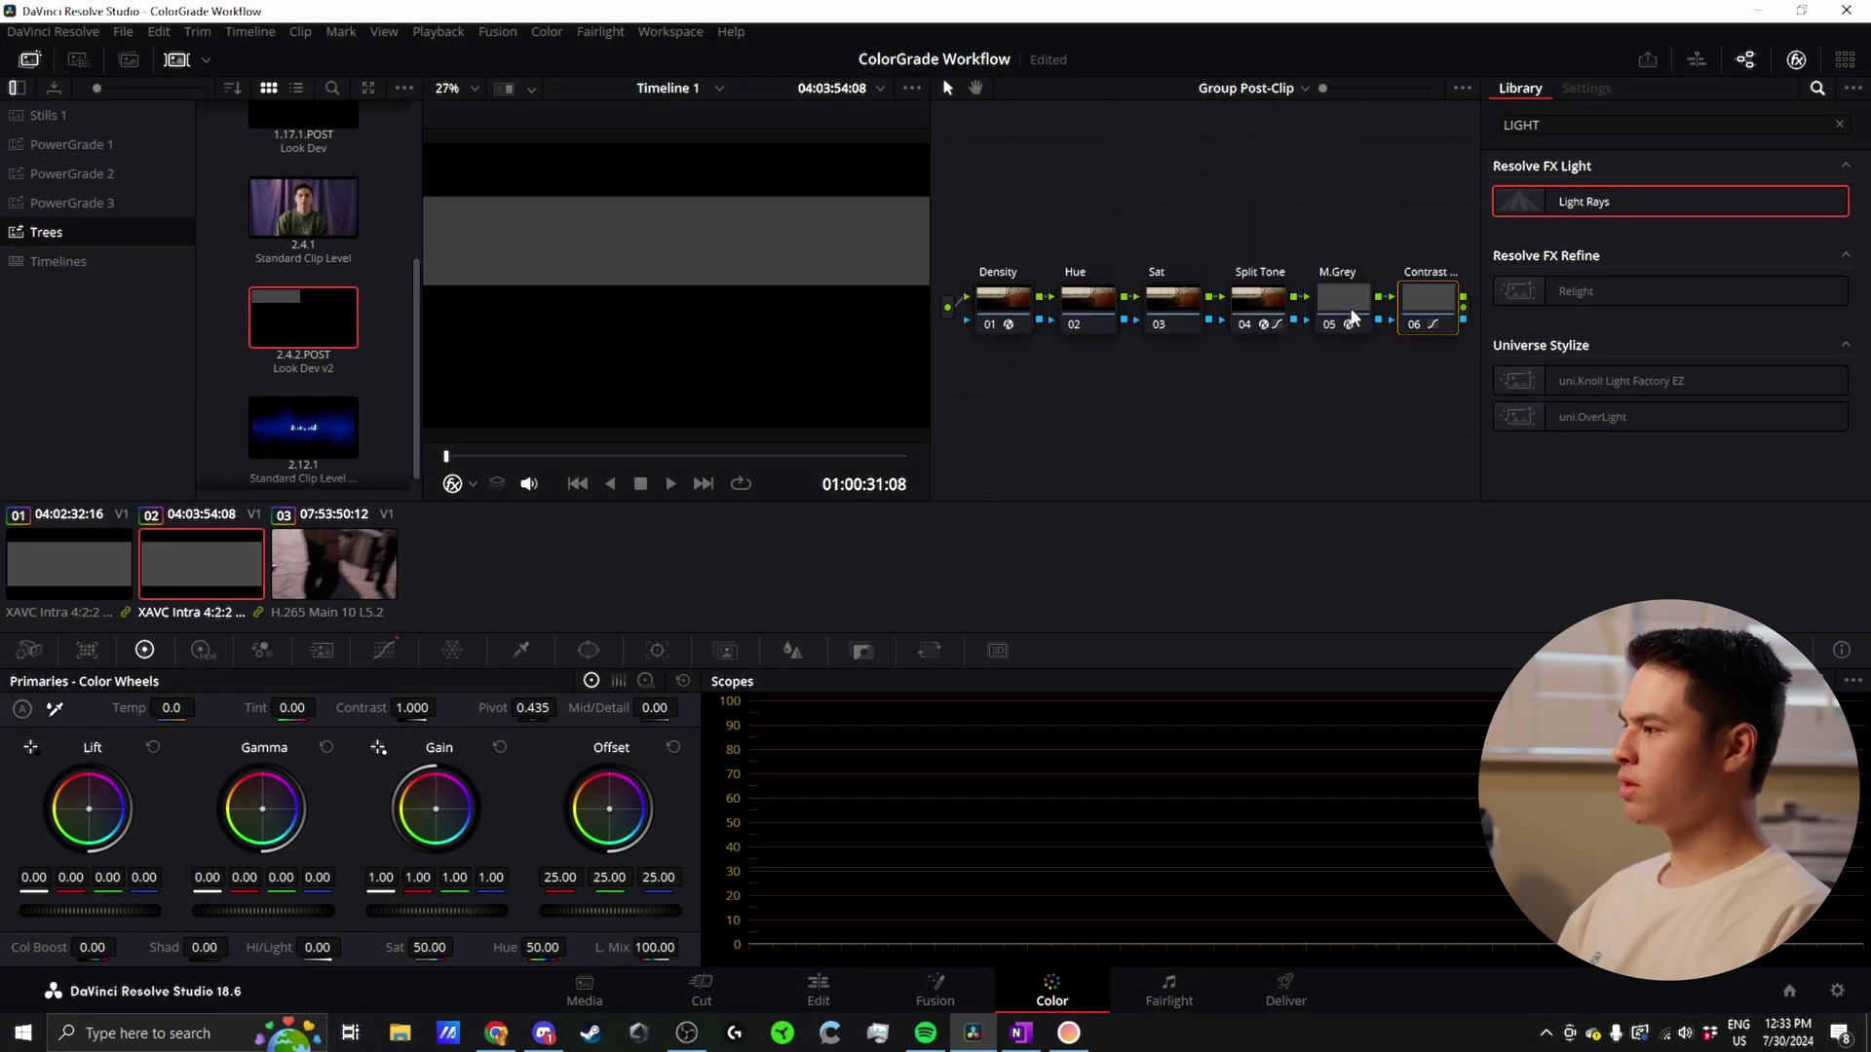
# Step: Delete the M.Grey node and clean up the remaining node graph into an even row
pyautogui.click(1325, 305)
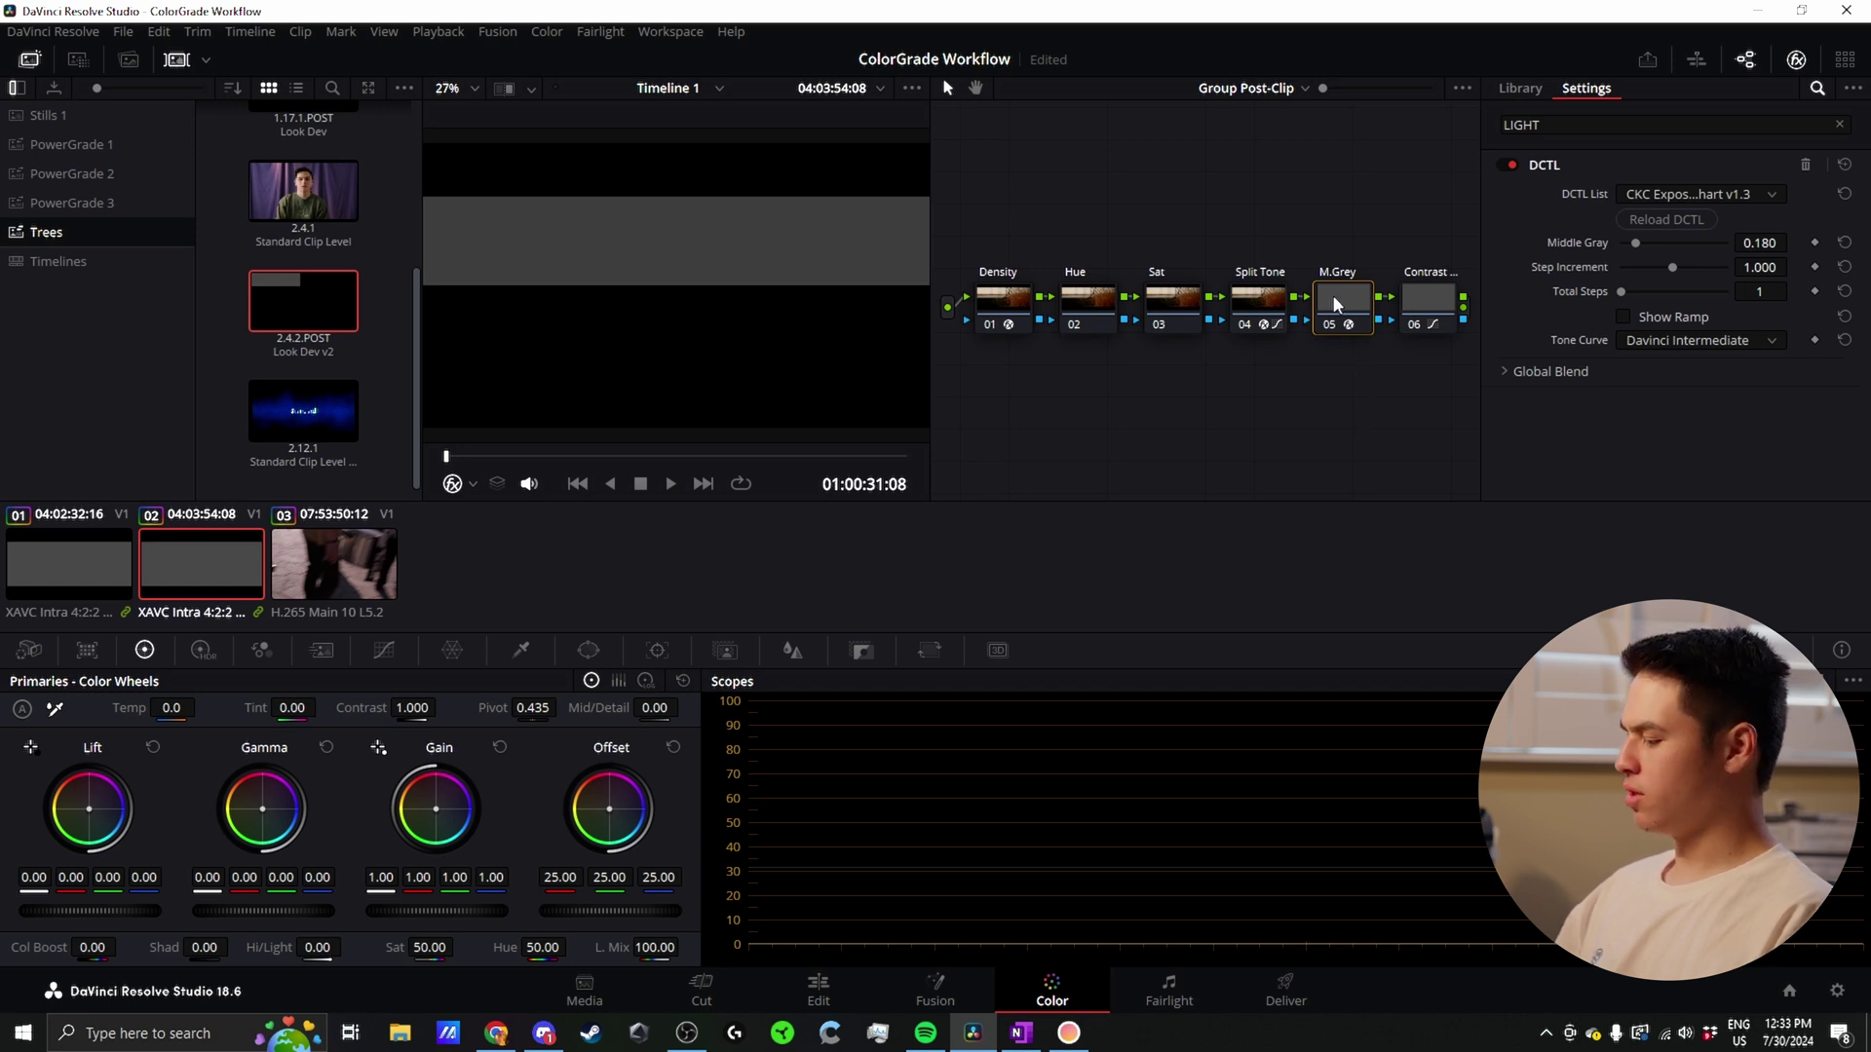
pyautogui.press('Delete')
pyautogui.rightClick(1299, 388)
pyautogui.click(1318, 535)
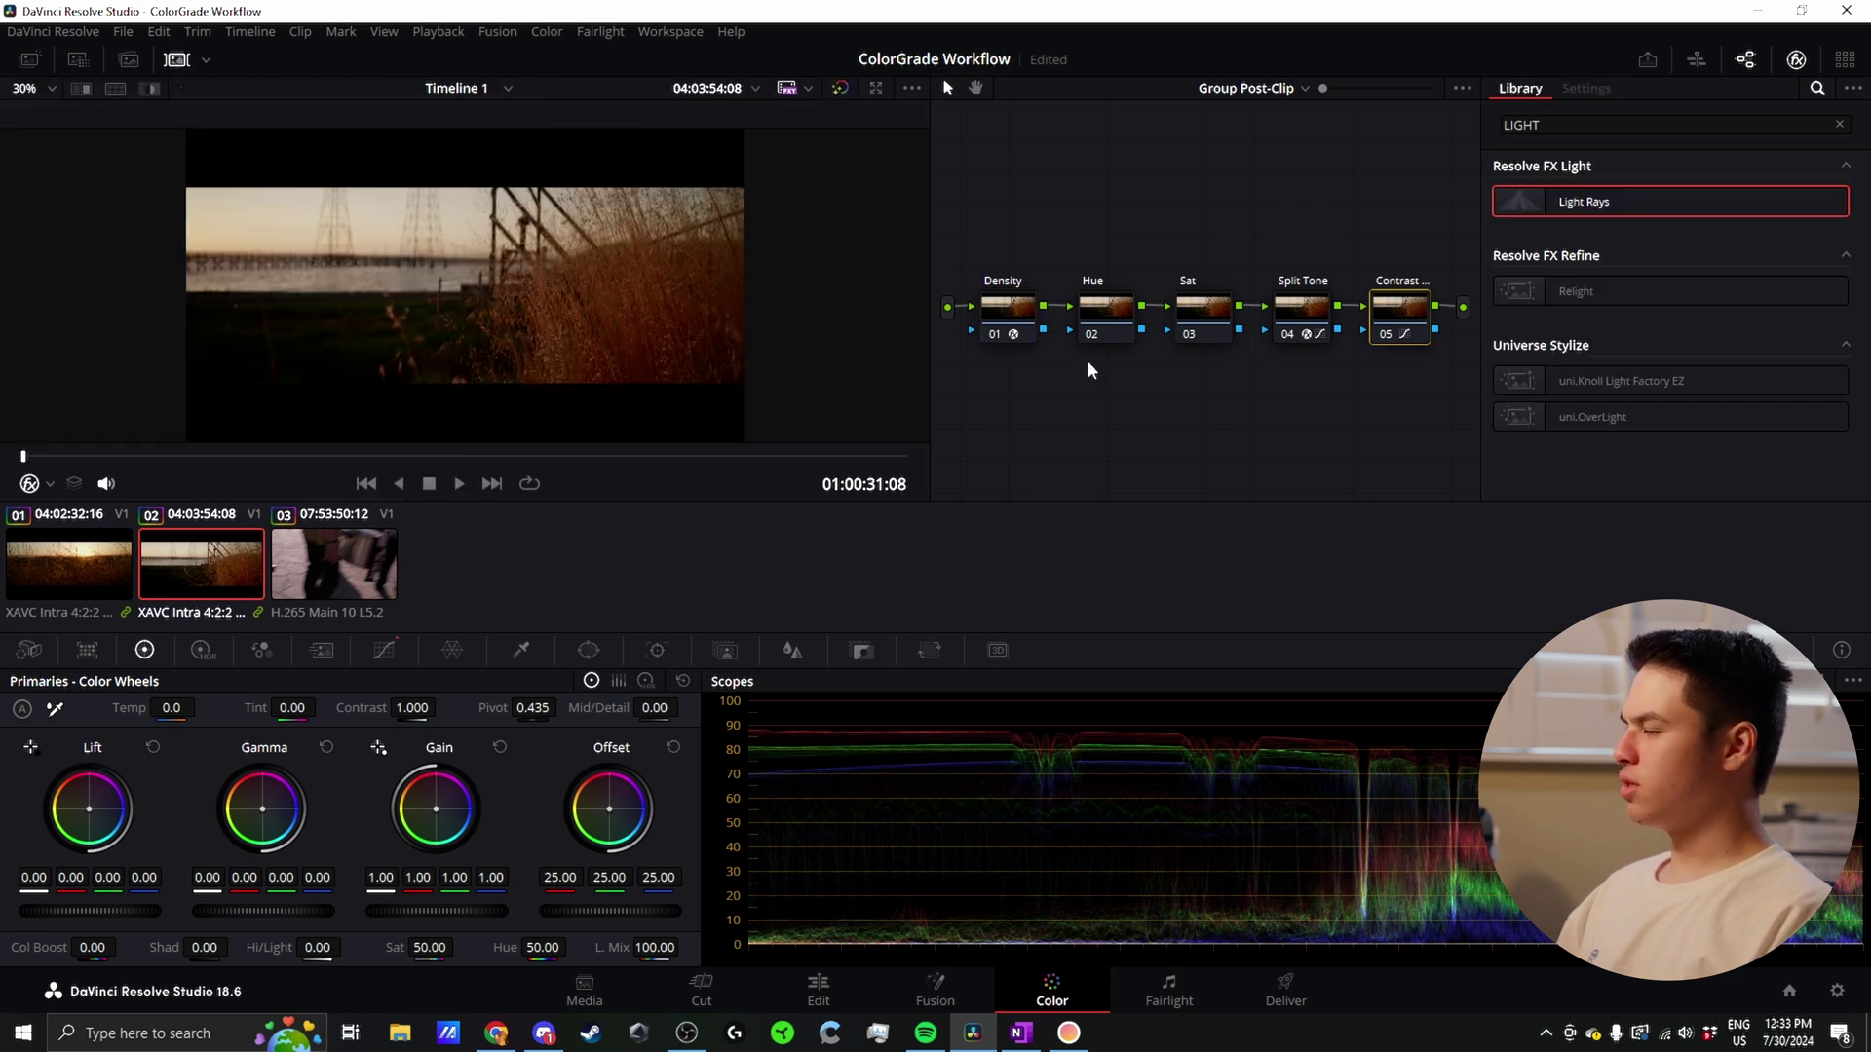
# Step: Shape a gentle S-curve on the Contrast node's Y custom curve, lifting highlights and deepening shadows
pyautogui.click(386, 651)
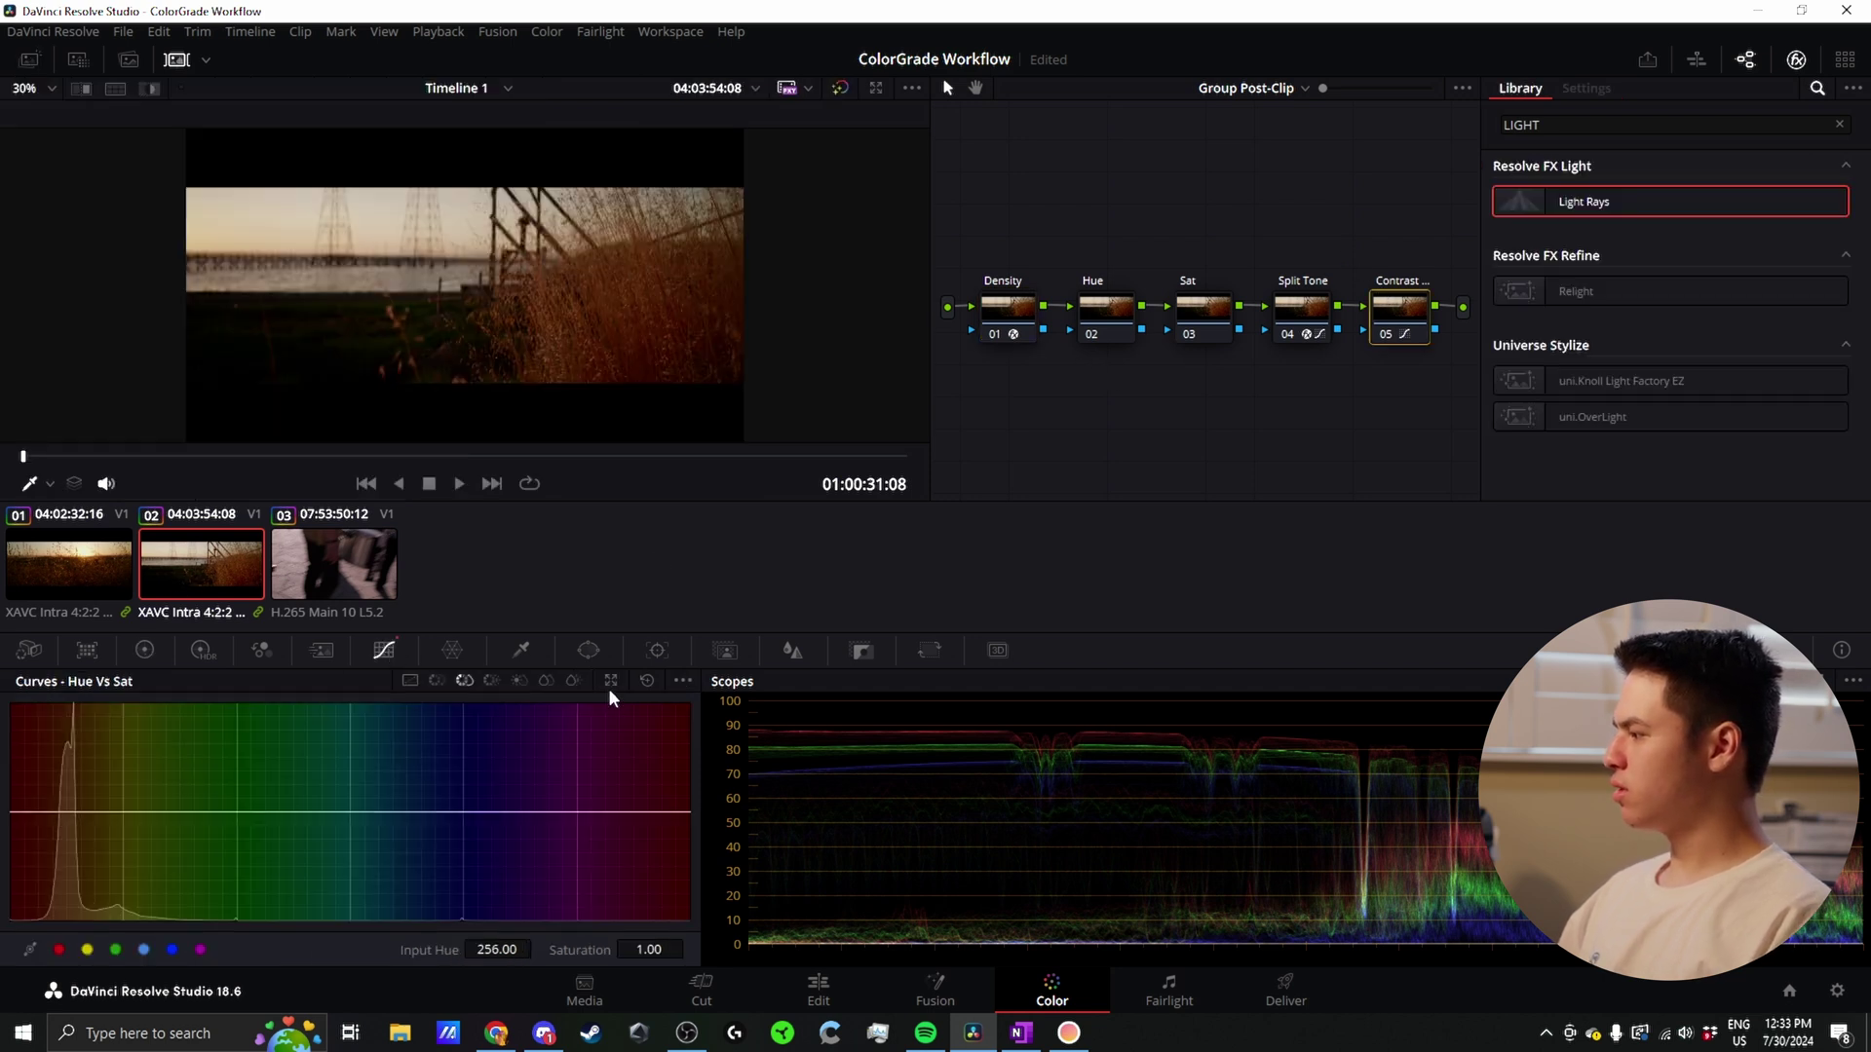
pyautogui.click(409, 680)
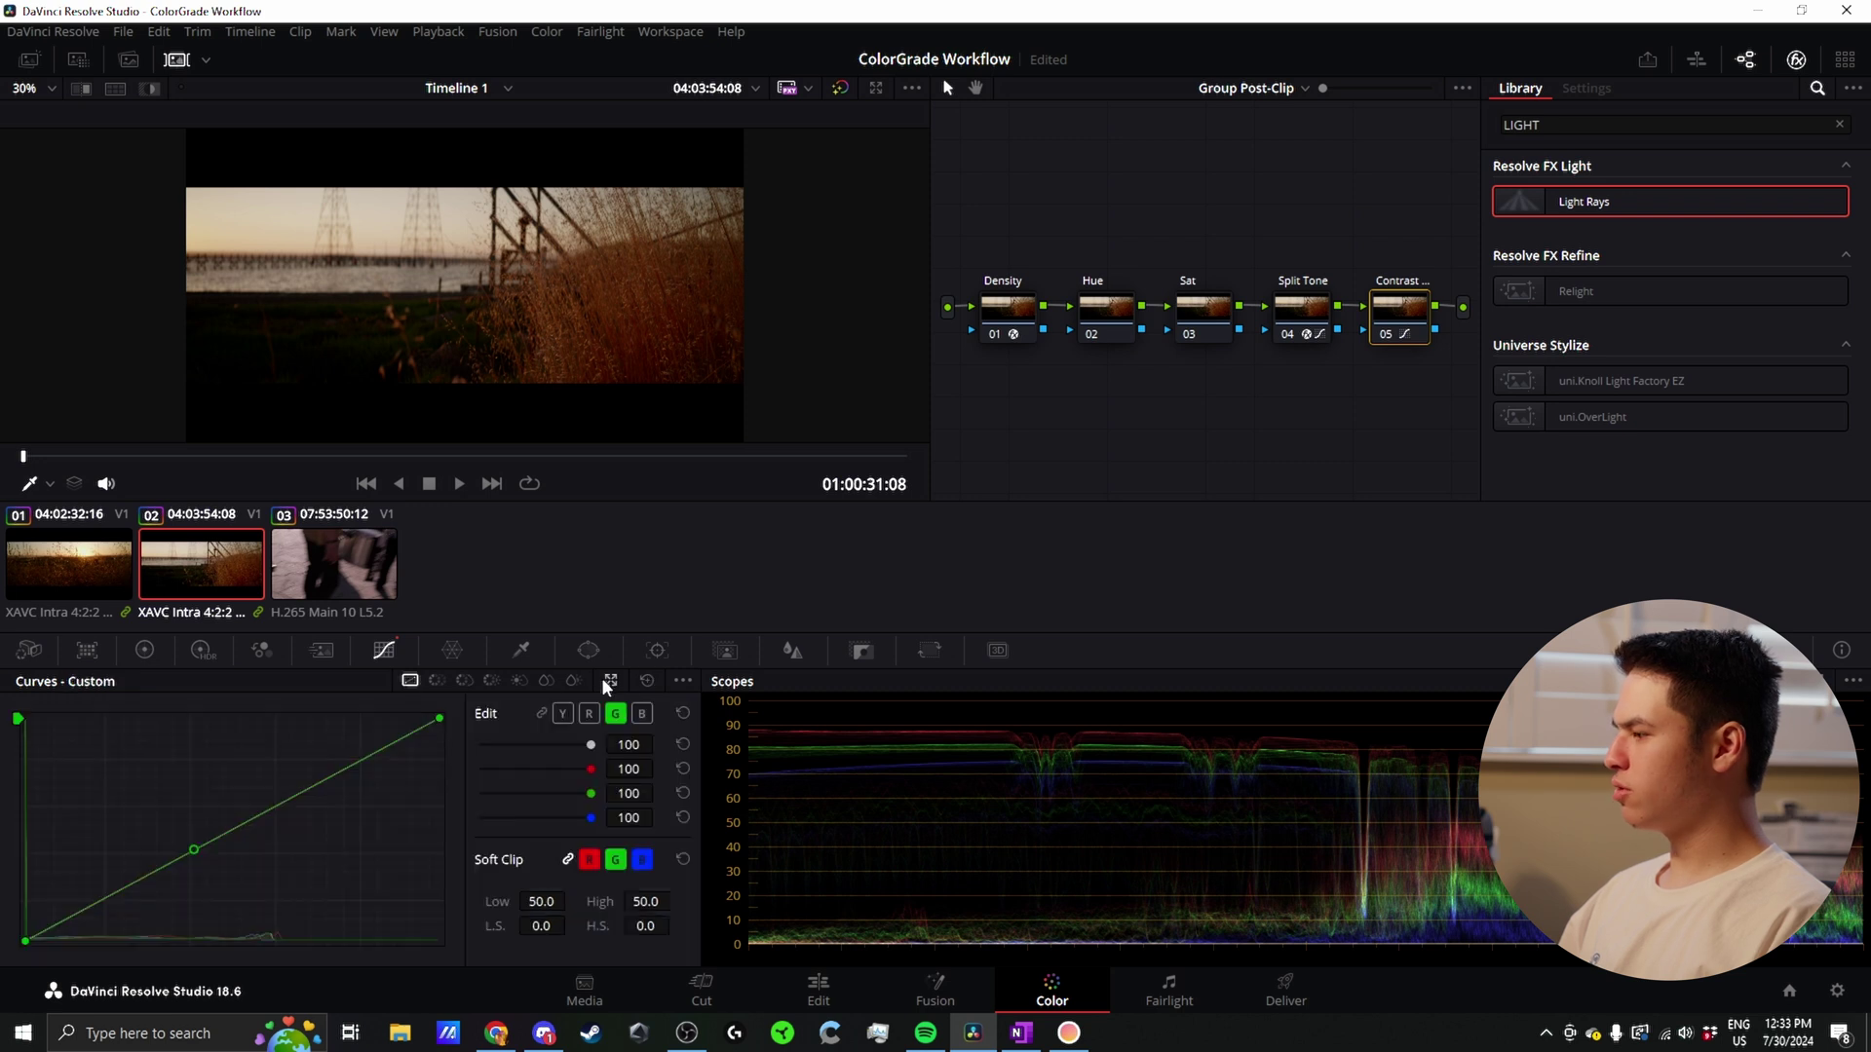
pyautogui.click(611, 680)
pyautogui.click(1526, 331)
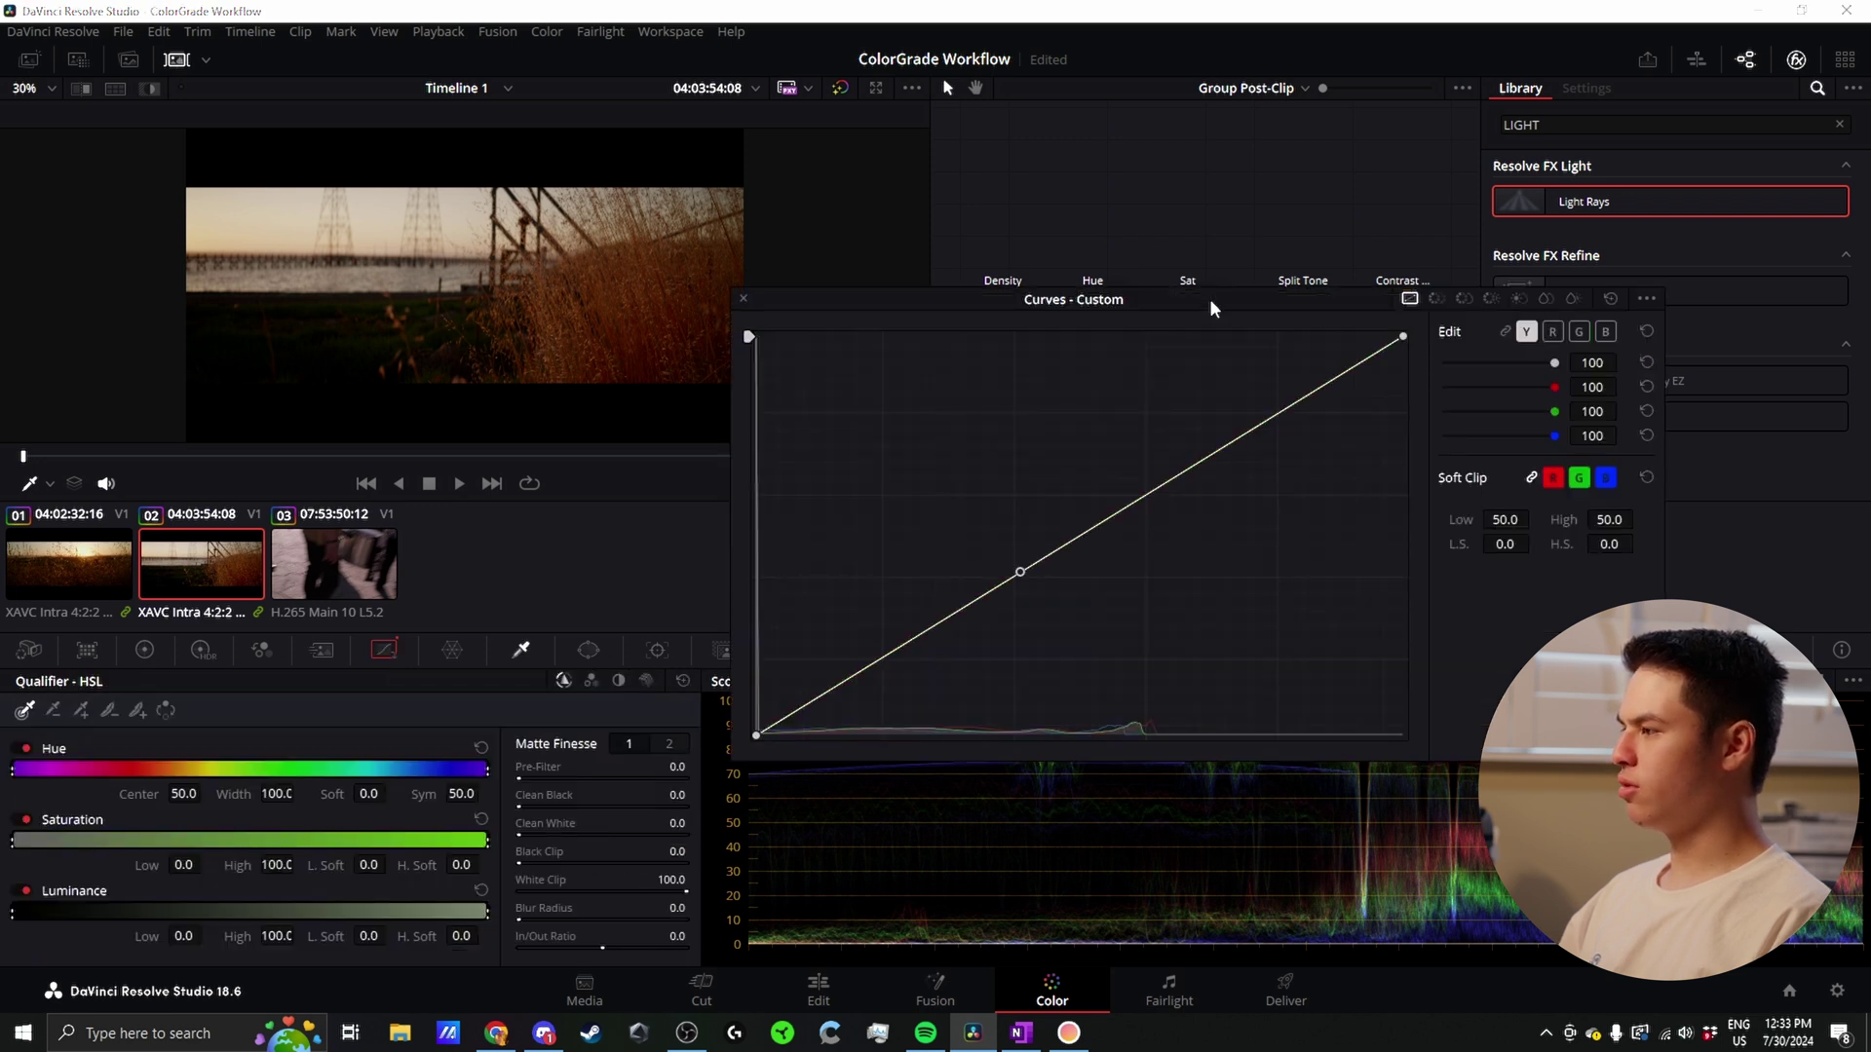
pyautogui.moveTo(1208, 298); pyautogui.dragTo(1351, 331)
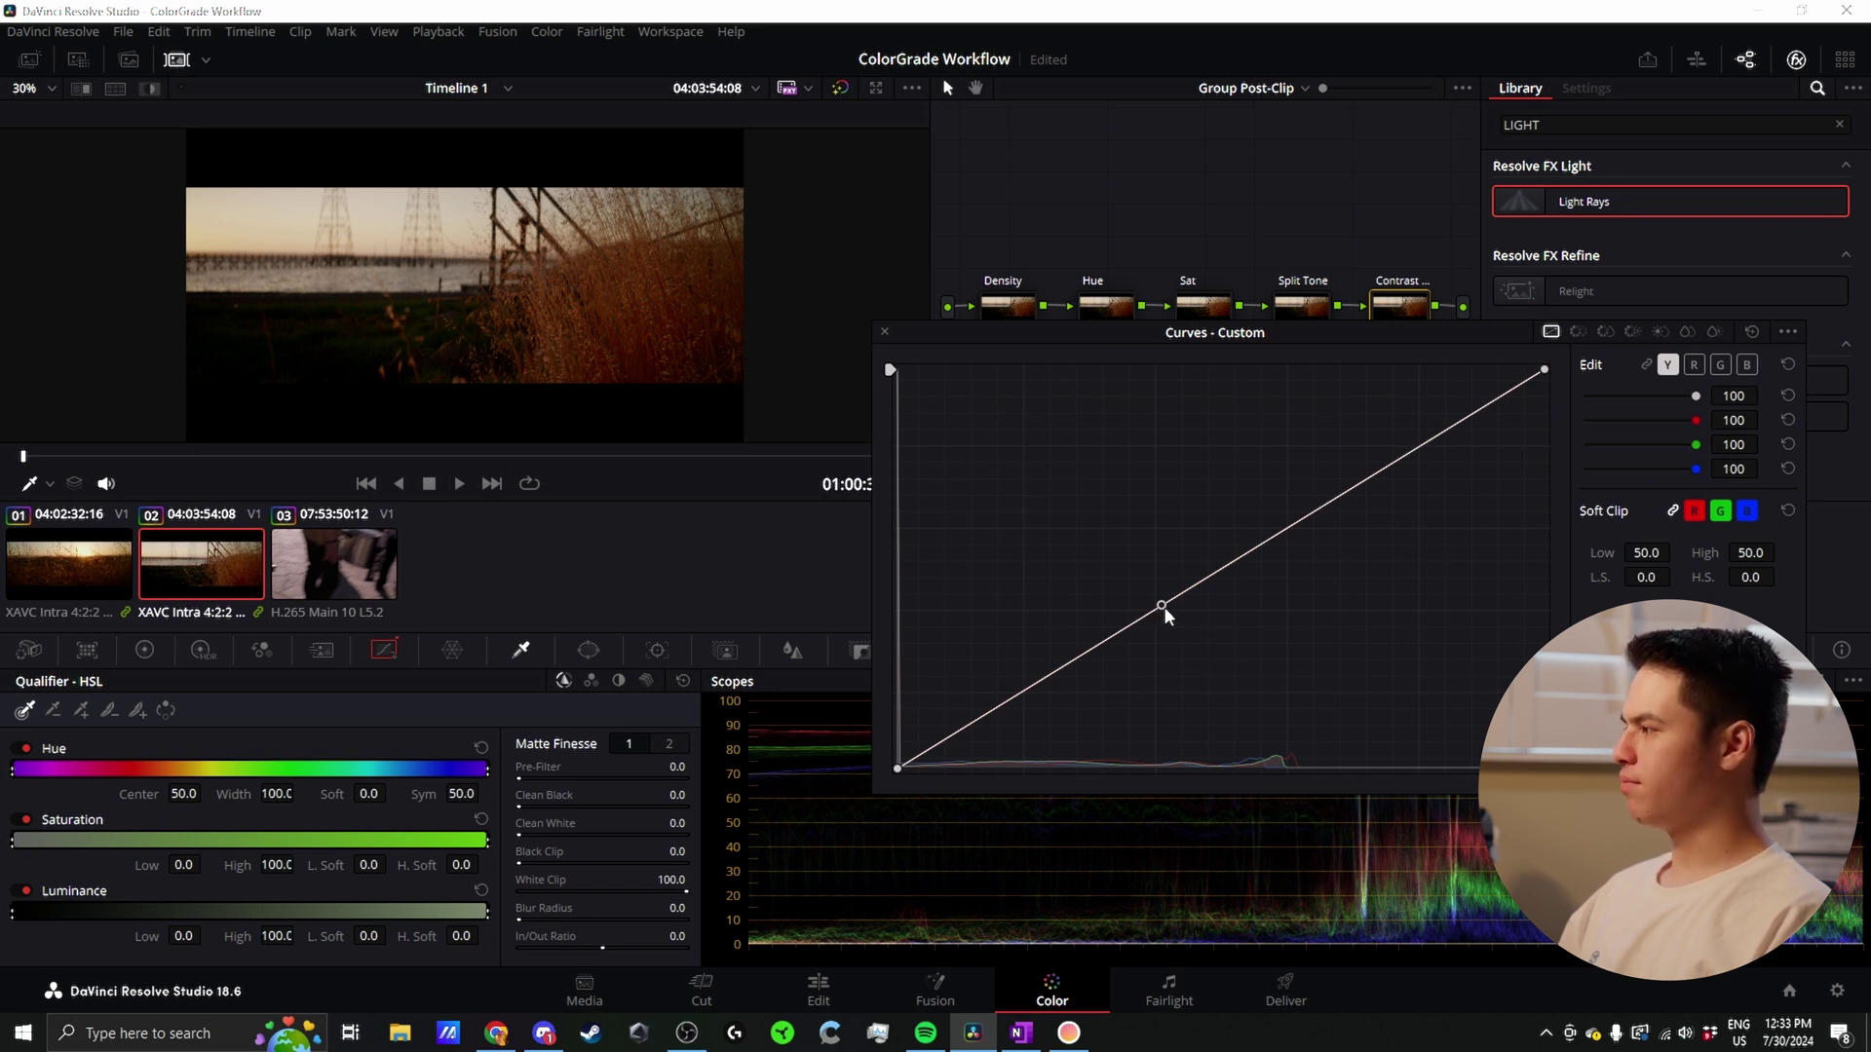
pyautogui.moveTo(1337, 495)
pyautogui.mouseDown()
pyautogui.moveTo(1347, 448)
pyautogui.moveTo(1350, 490)
pyautogui.mouseUp()
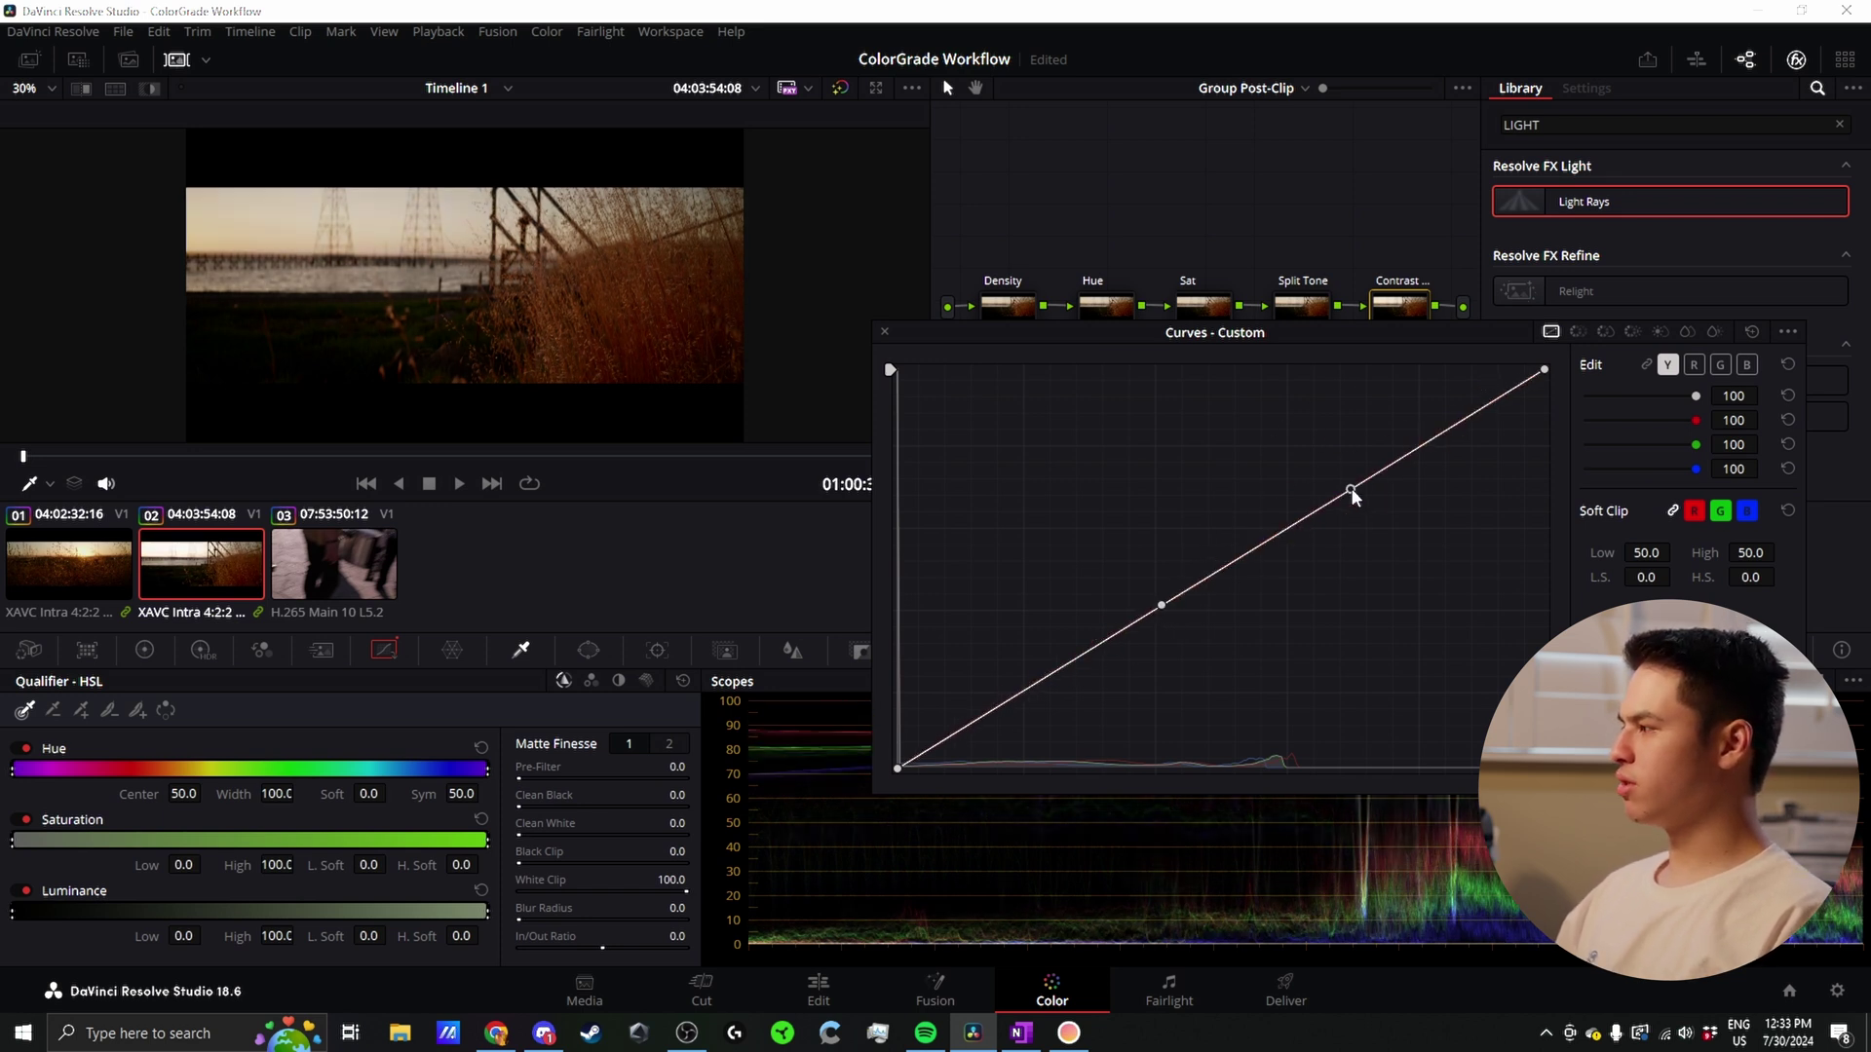
pyautogui.moveTo(1057, 670)
pyautogui.mouseDown()
pyautogui.moveTo(1044, 703)
pyautogui.moveTo(1037, 684)
pyautogui.mouseUp()
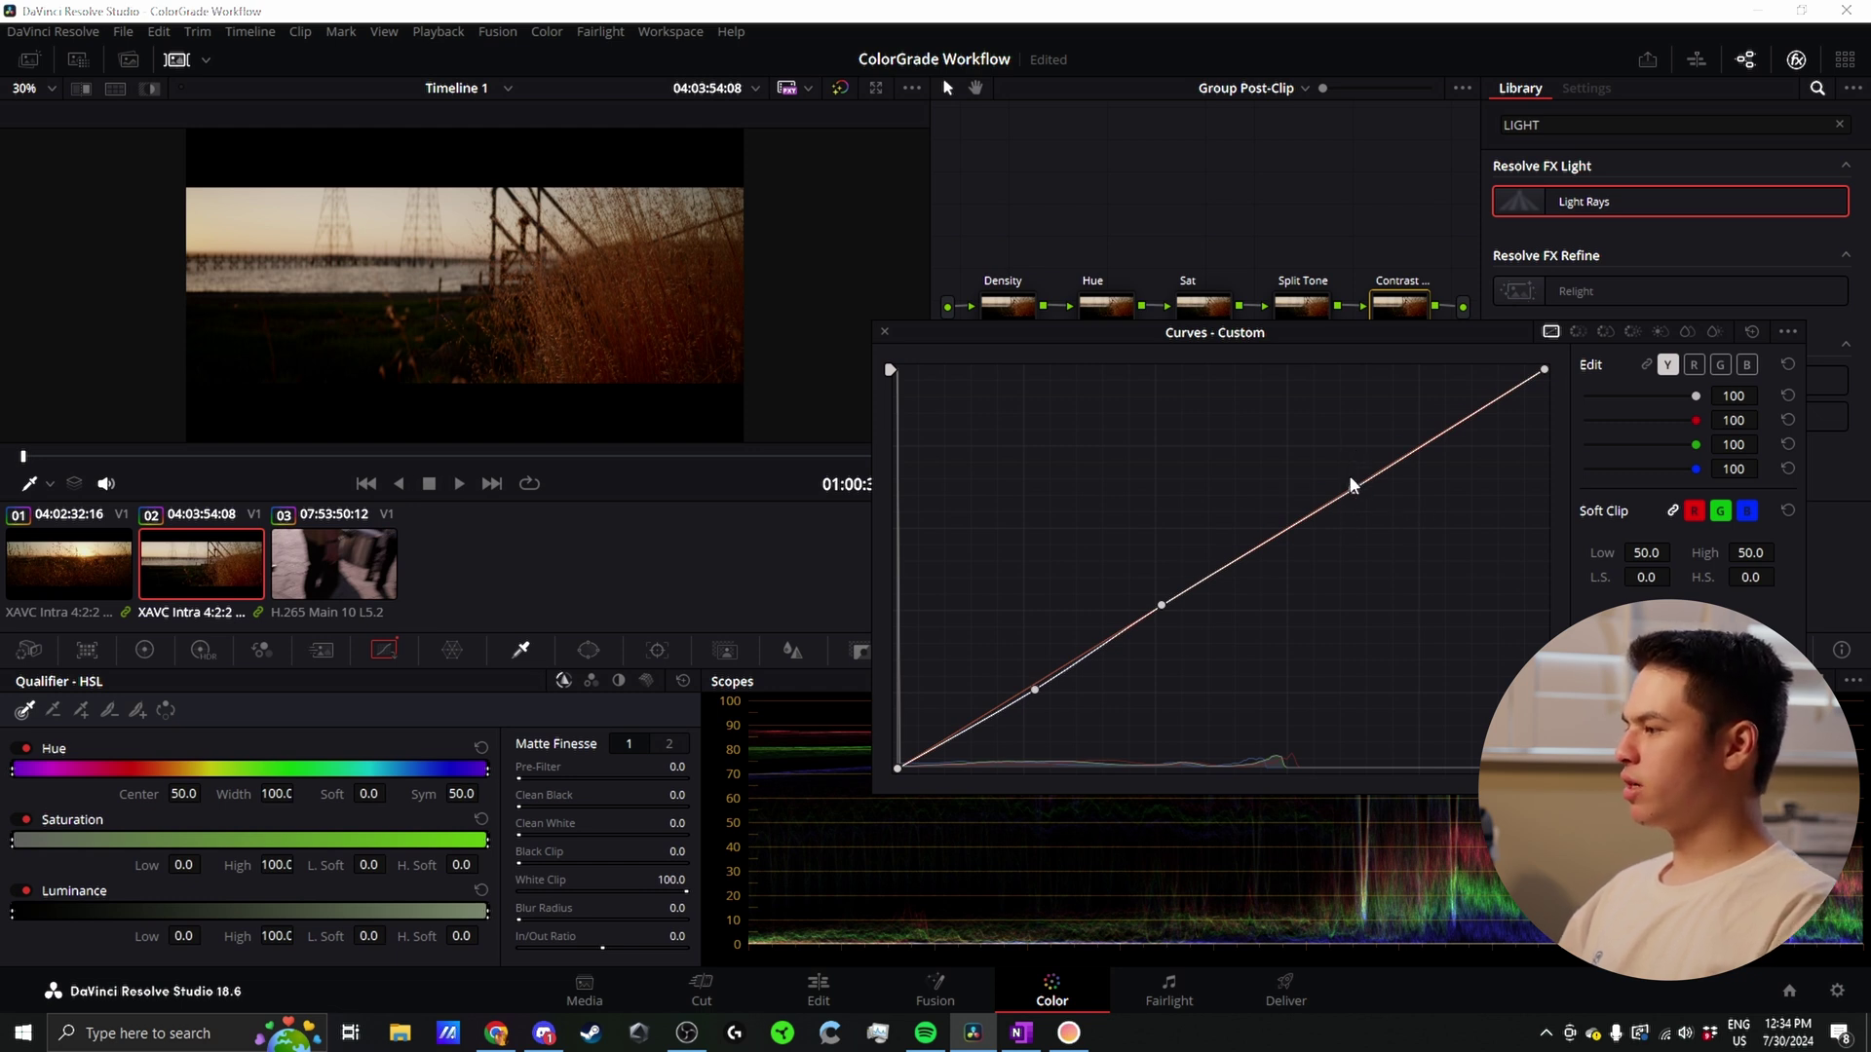
pyautogui.moveTo(1351, 484); pyautogui.dragTo(1340, 478)
pyautogui.moveTo(1032, 692)
pyautogui.mouseDown()
pyautogui.moveTo(988, 727)
pyautogui.moveTo(1006, 713)
pyautogui.mouseUp()
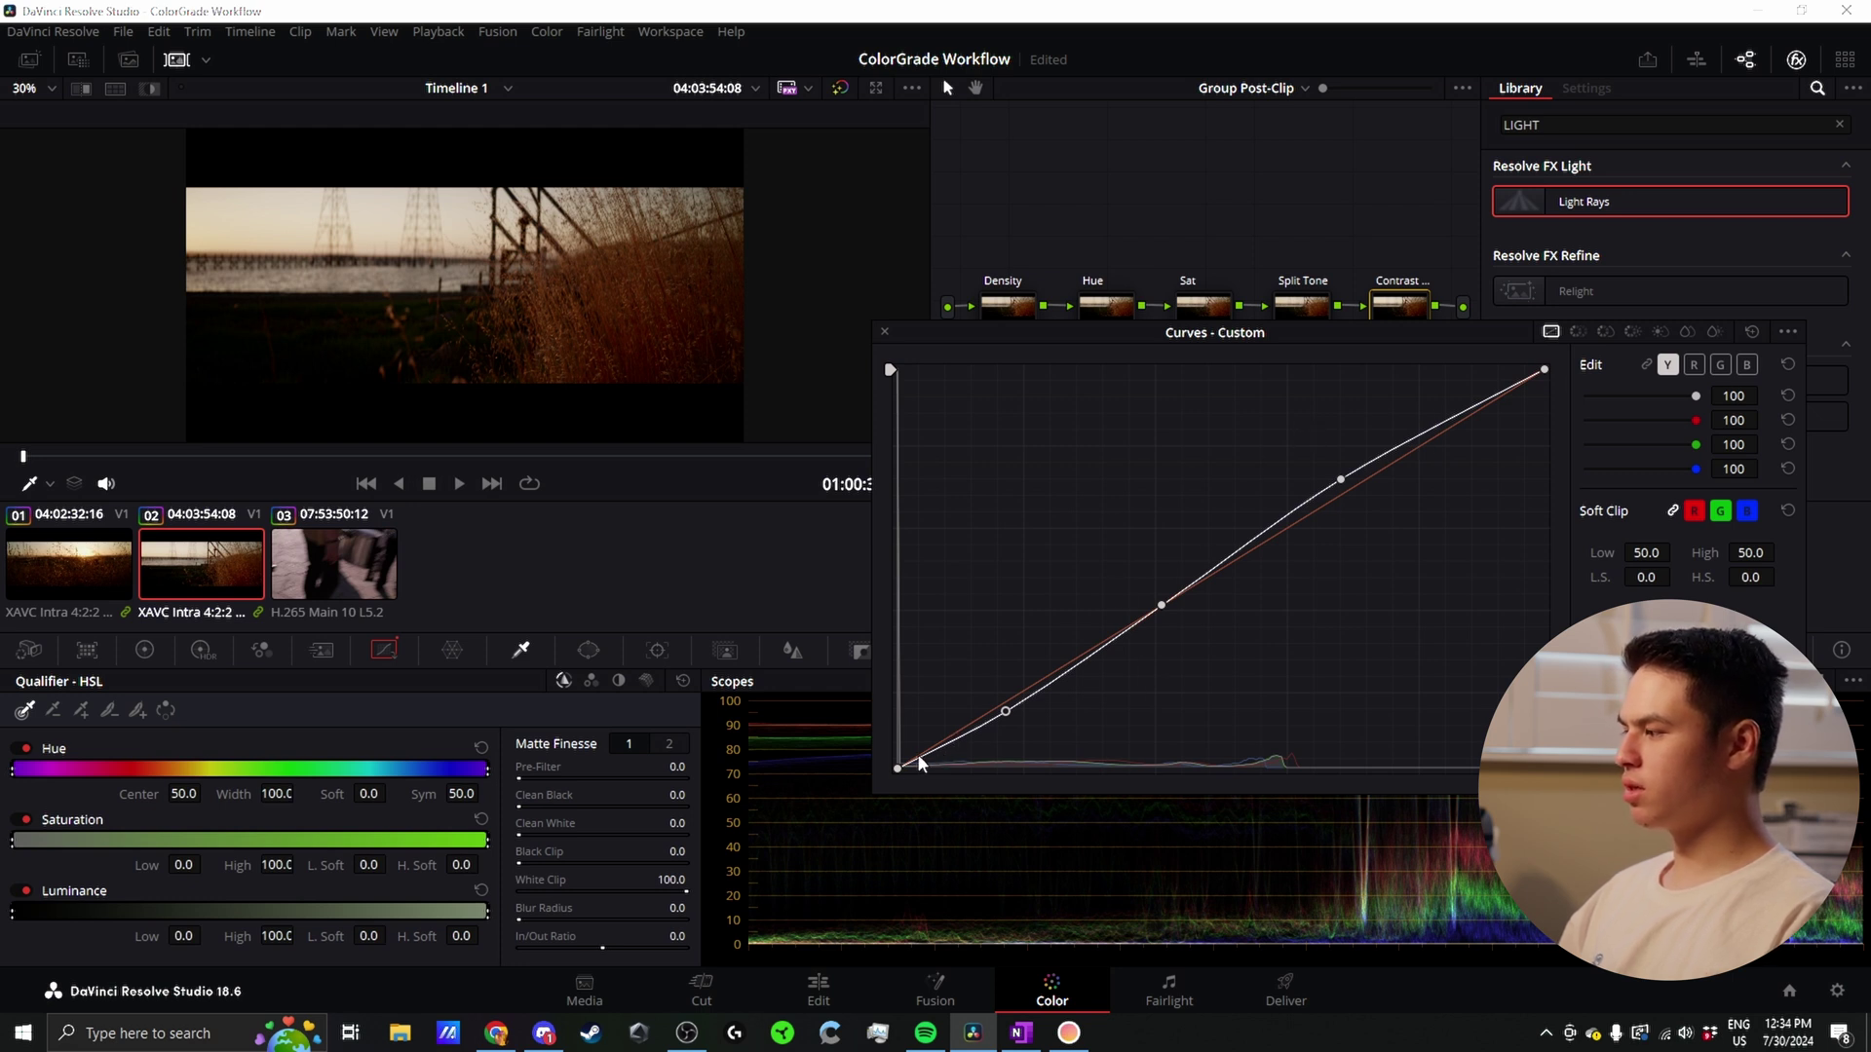
pyautogui.moveTo(1544, 370)
pyautogui.mouseDown()
pyautogui.moveTo(1549, 413)
pyautogui.moveTo(1538, 385)
pyautogui.mouseUp()
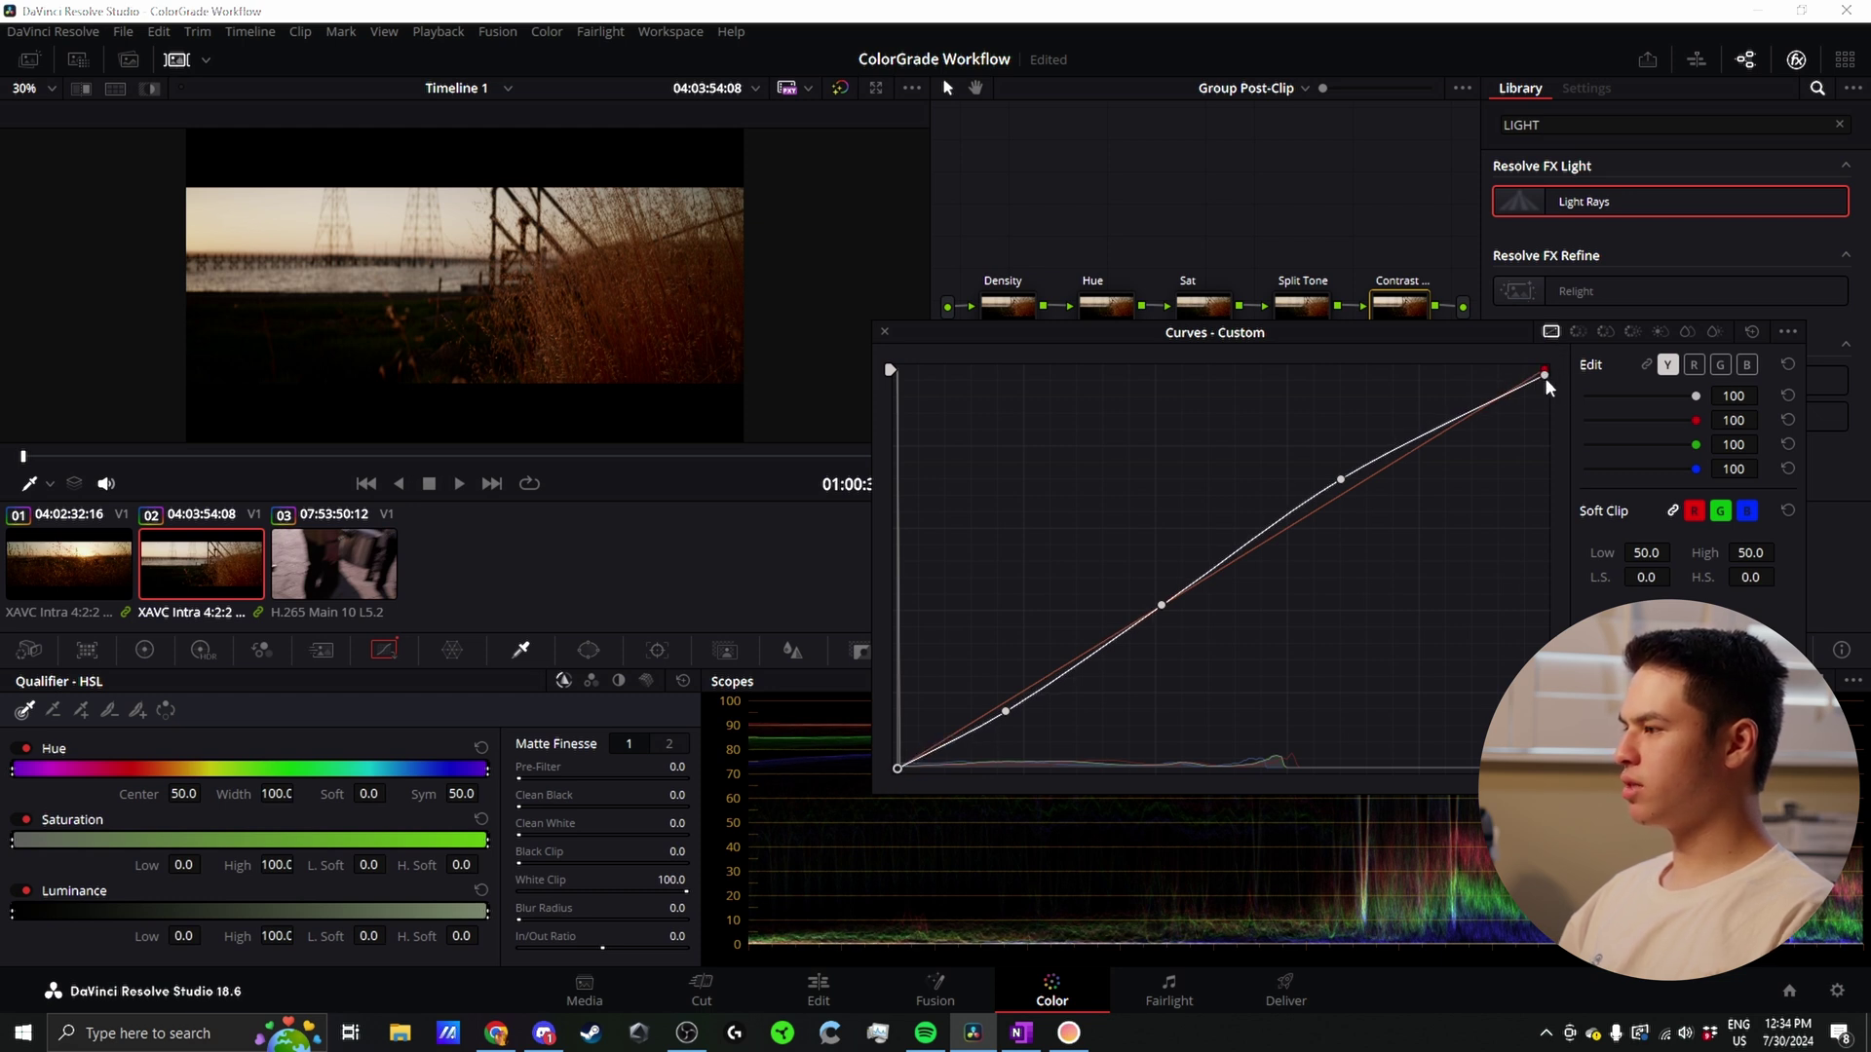
pyautogui.moveTo(1545, 377); pyautogui.dragTo(1543, 370)
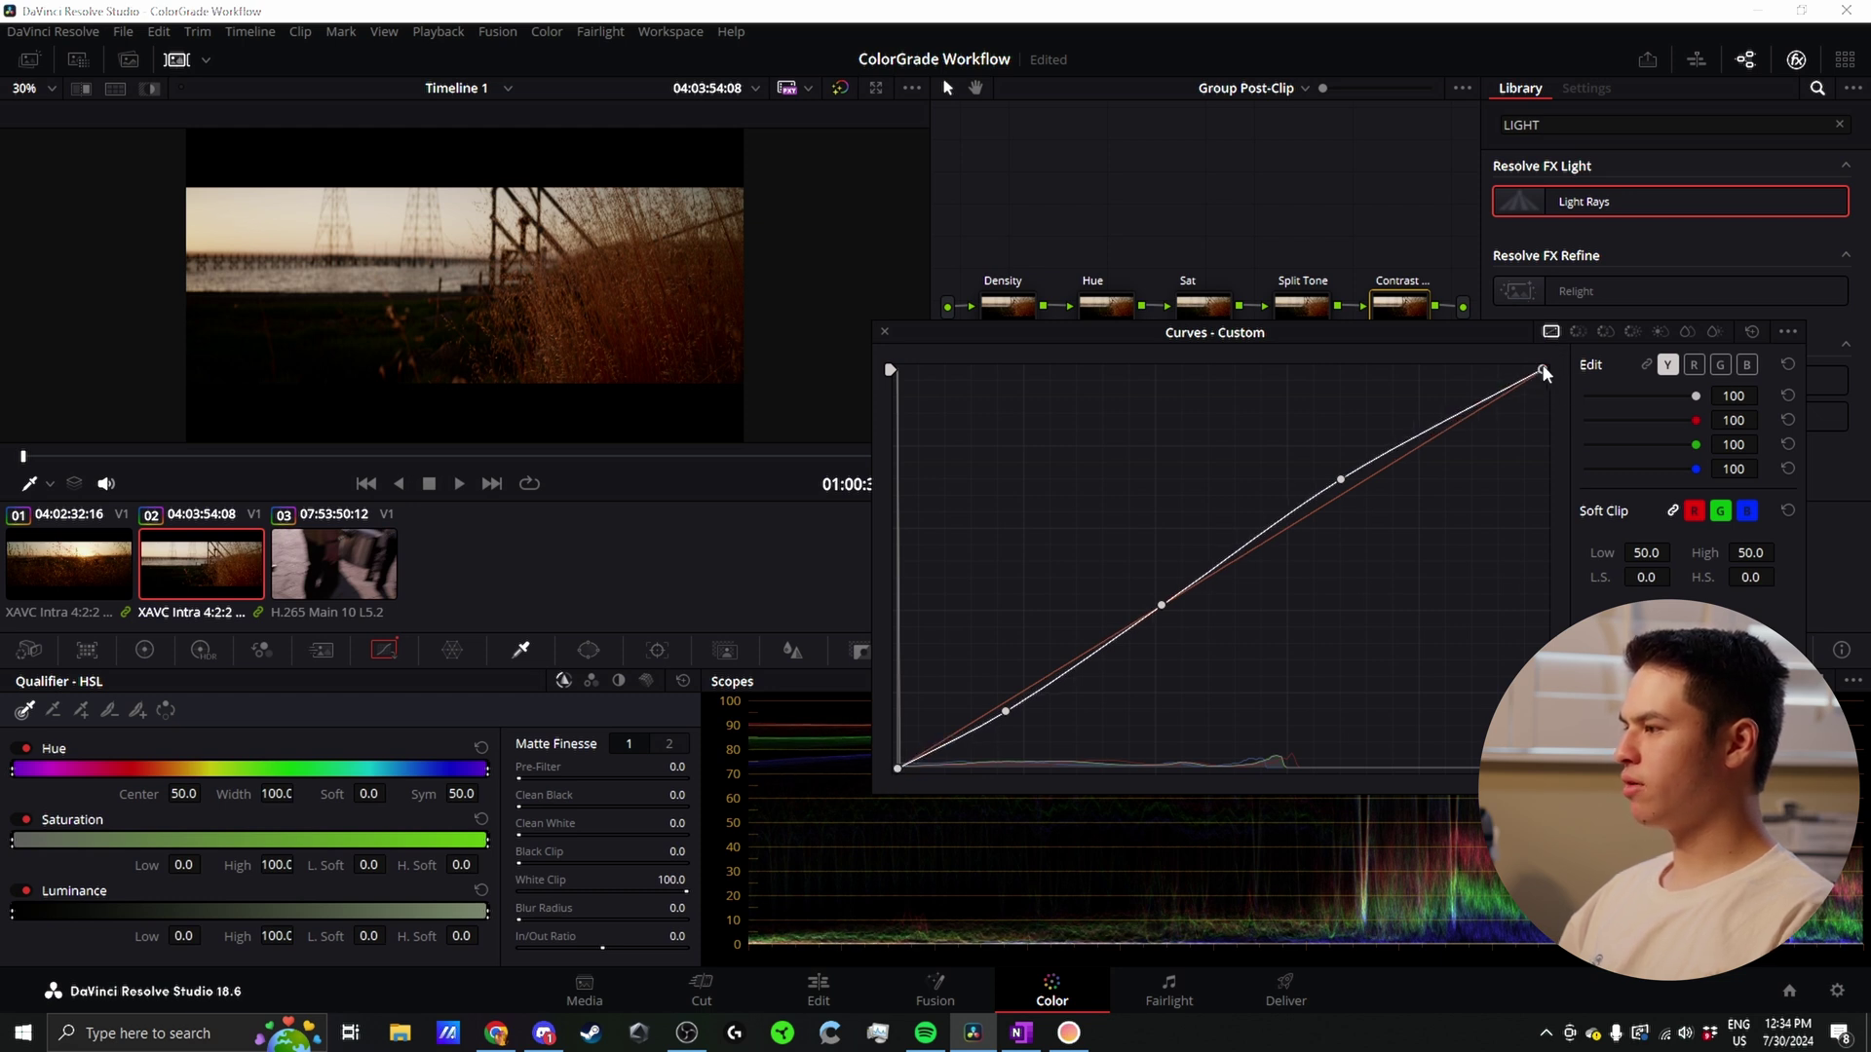
pyautogui.click(885, 334)
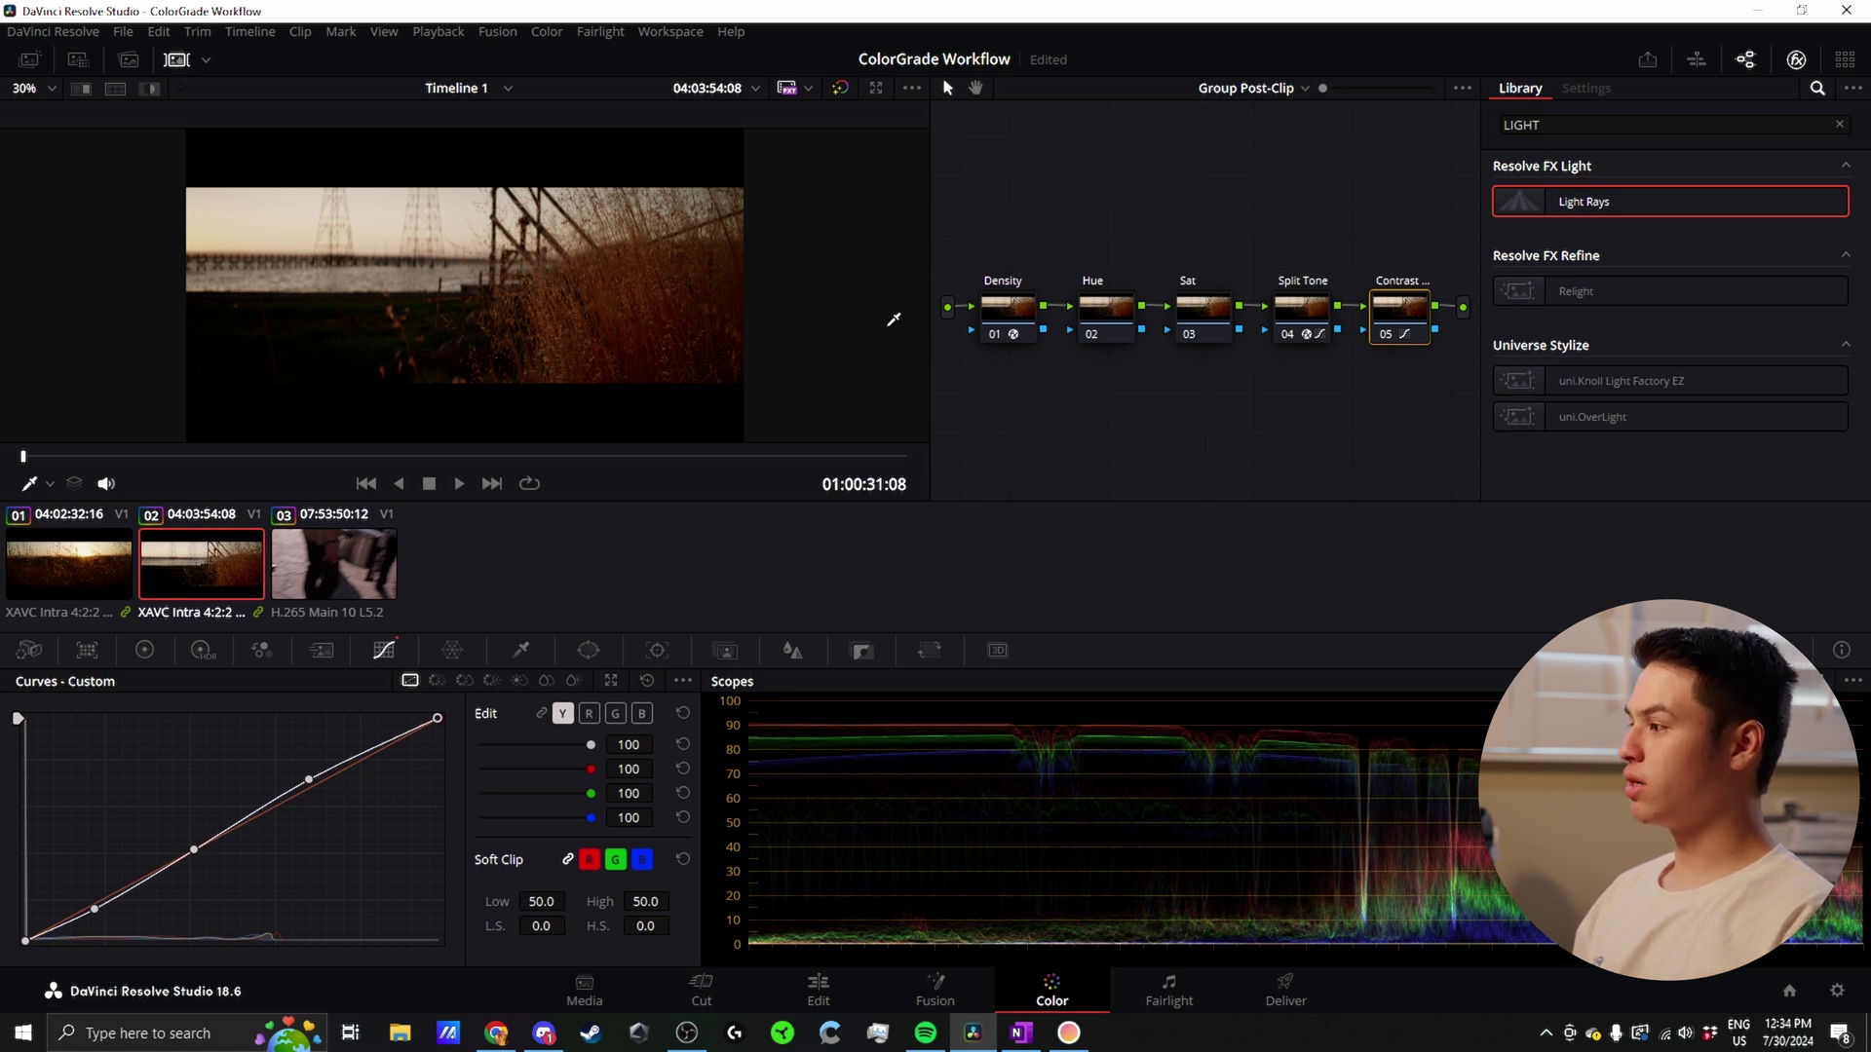
# Step: On the Split Tone node, raise the red custom curve's upper section to warm the highlights
pyautogui.click(1301, 308)
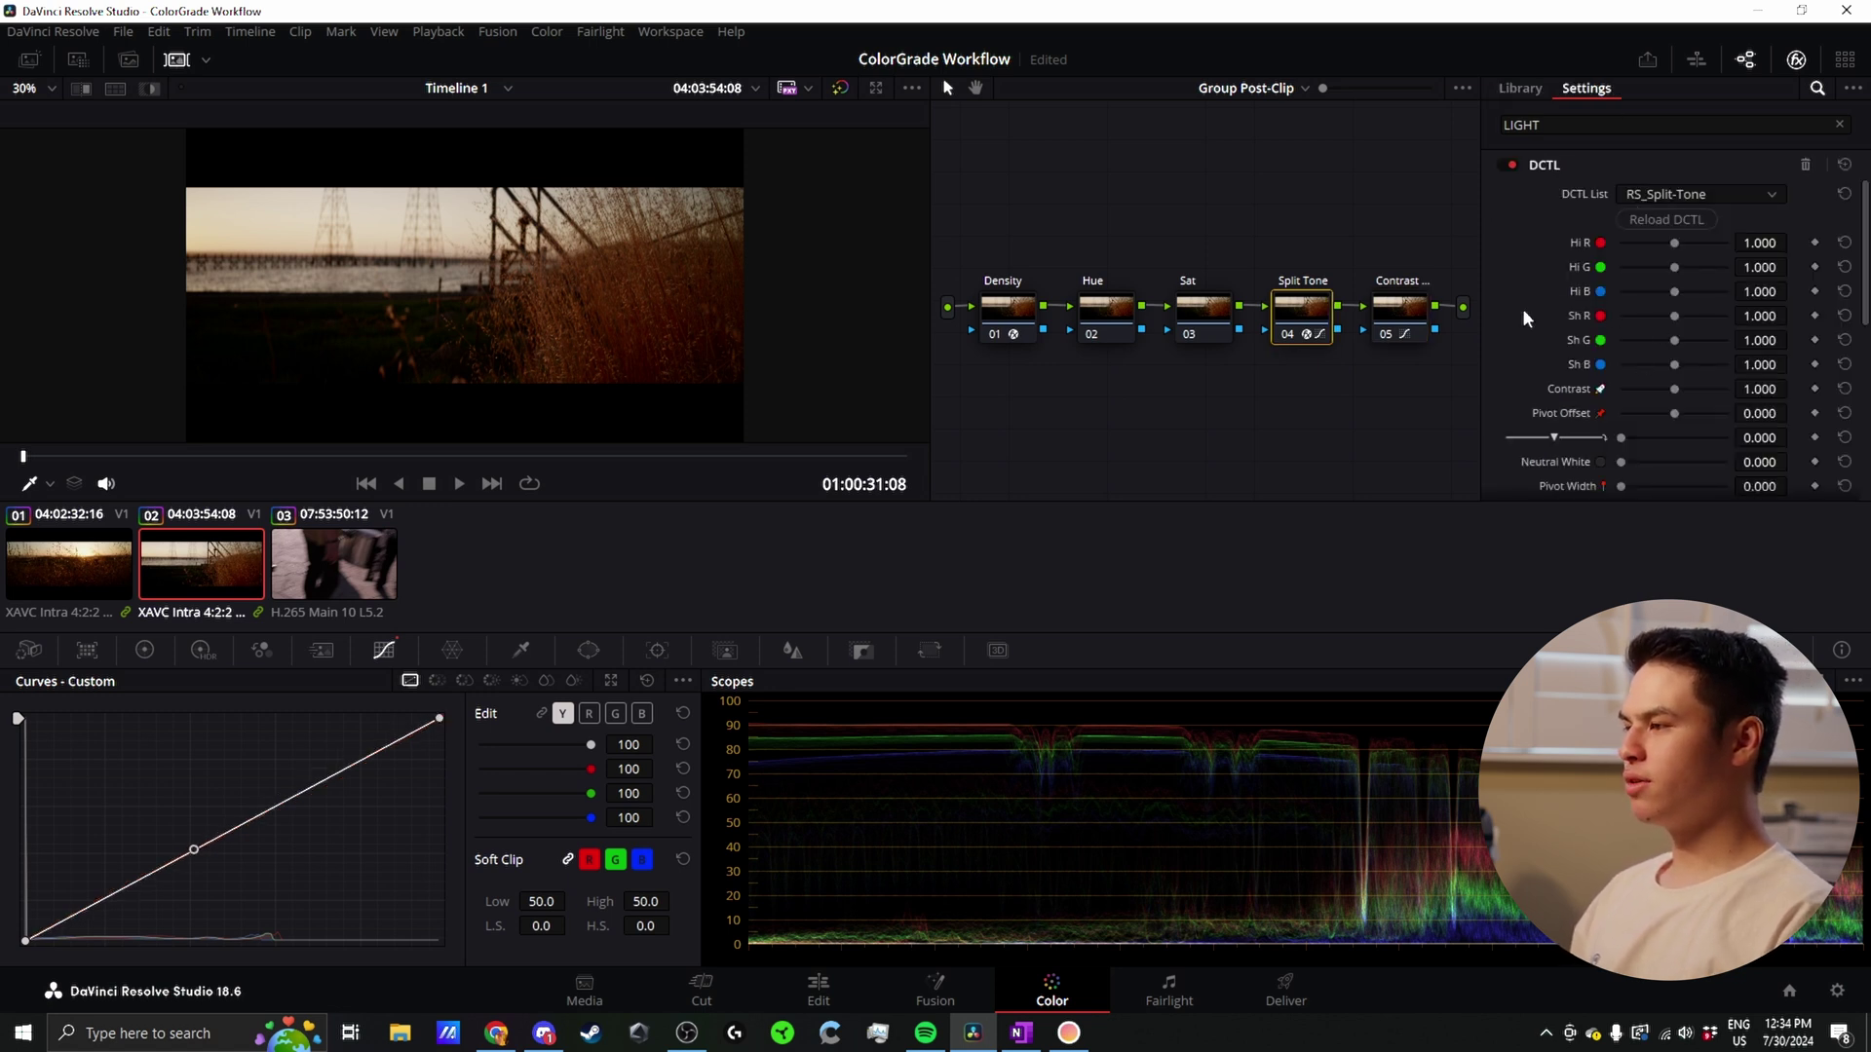
pyautogui.scroll(-5, 1578, 331)
pyautogui.scroll(5, 1565, 427)
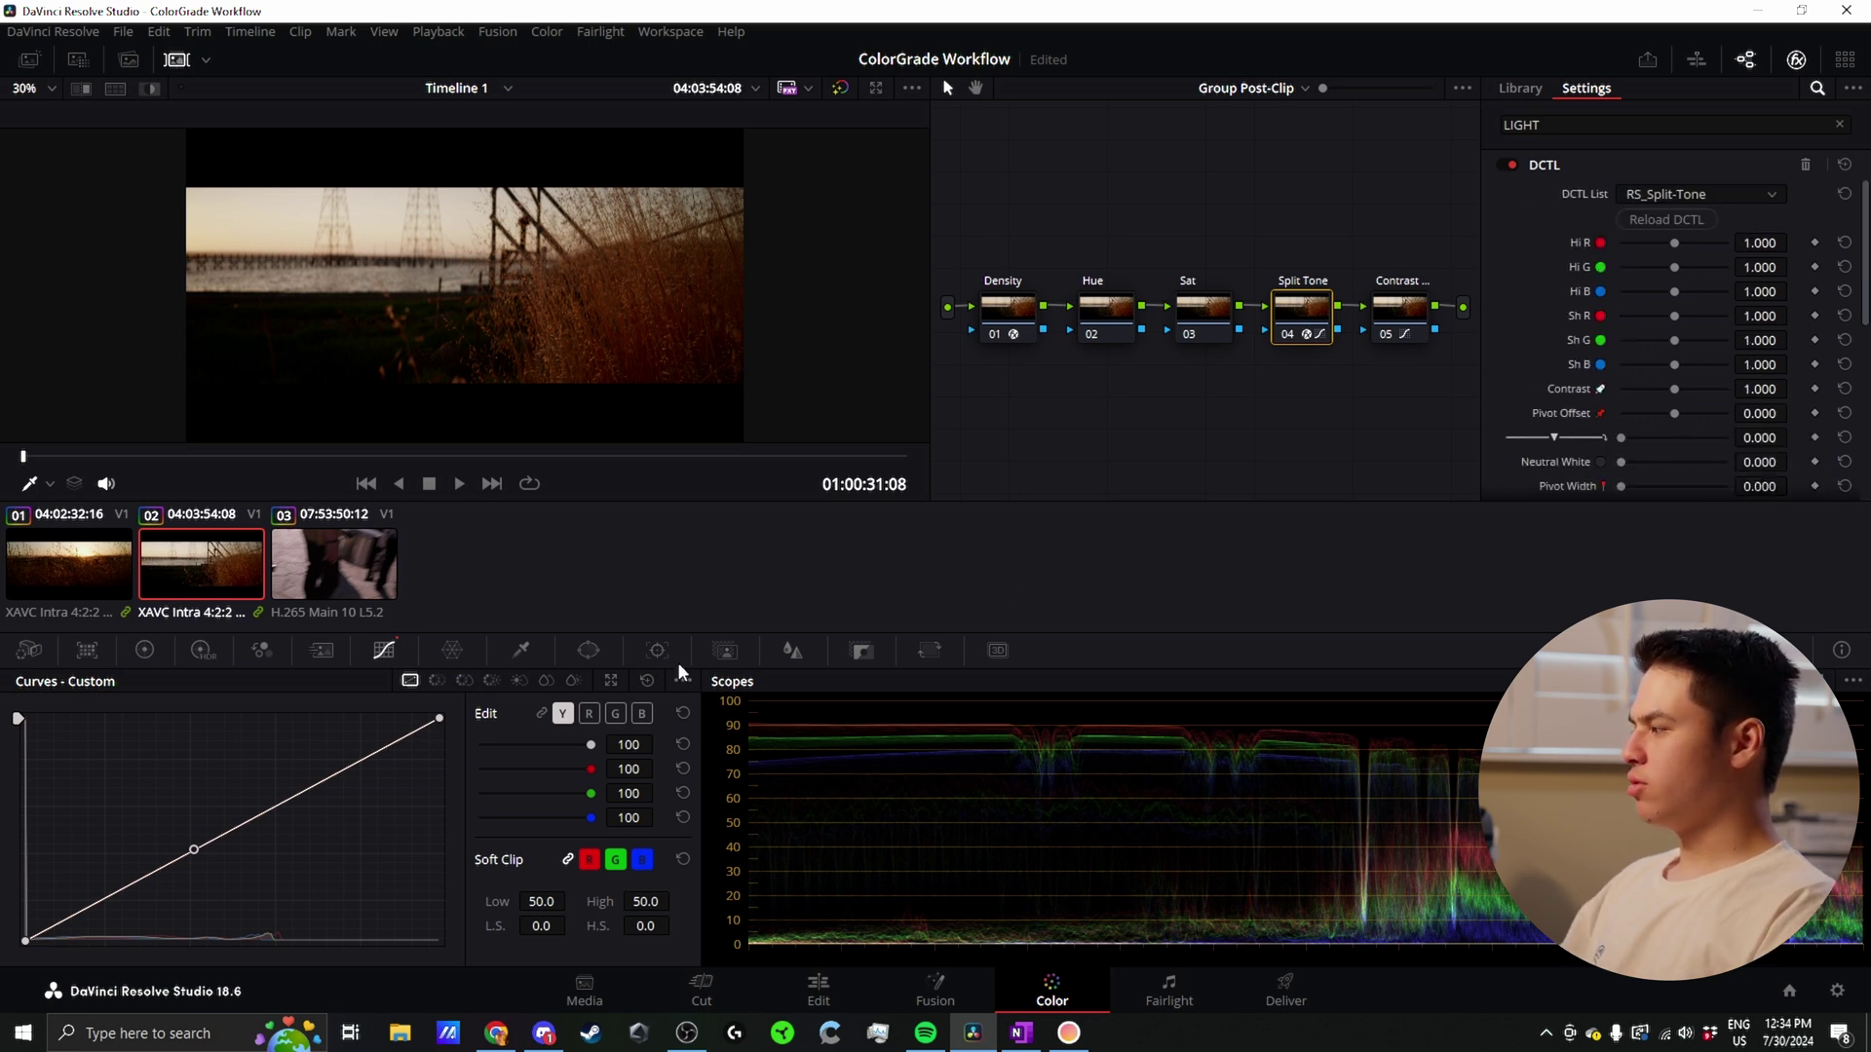
pyautogui.click(614, 681)
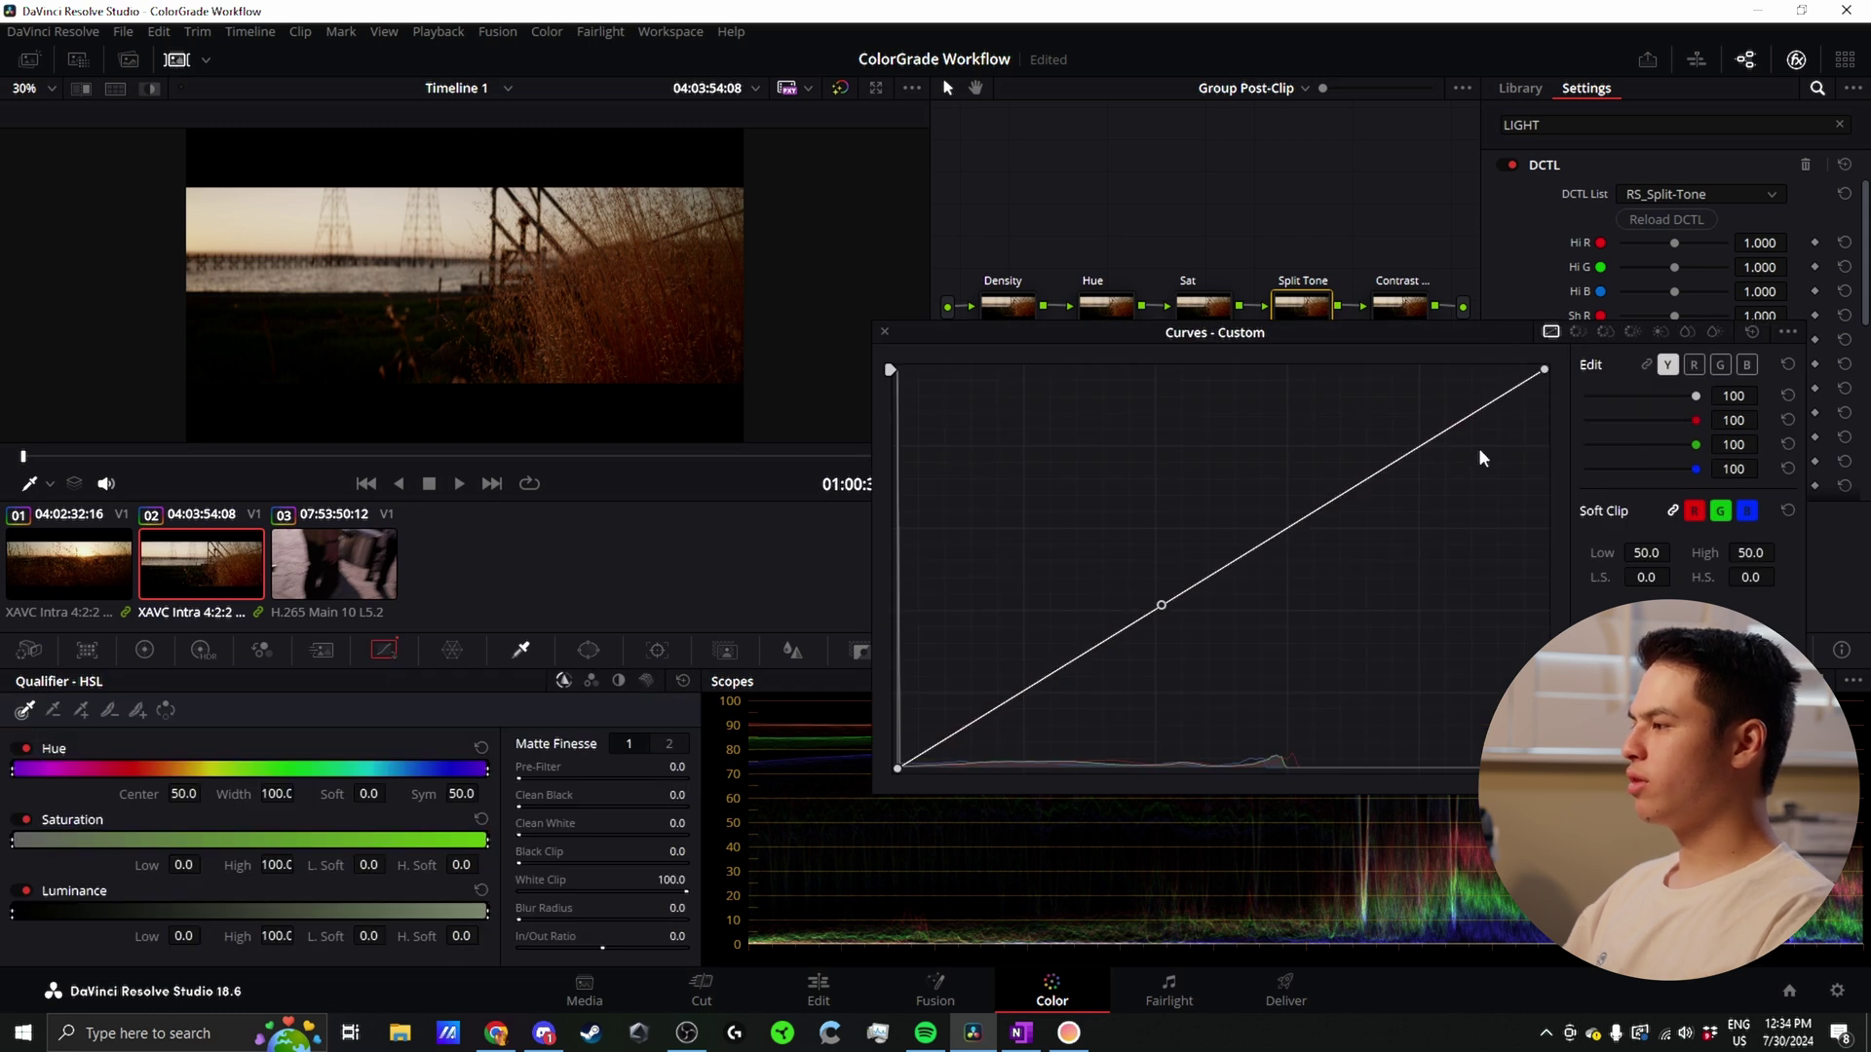
pyautogui.click(1693, 364)
pyautogui.click(1720, 364)
pyautogui.click(1747, 365)
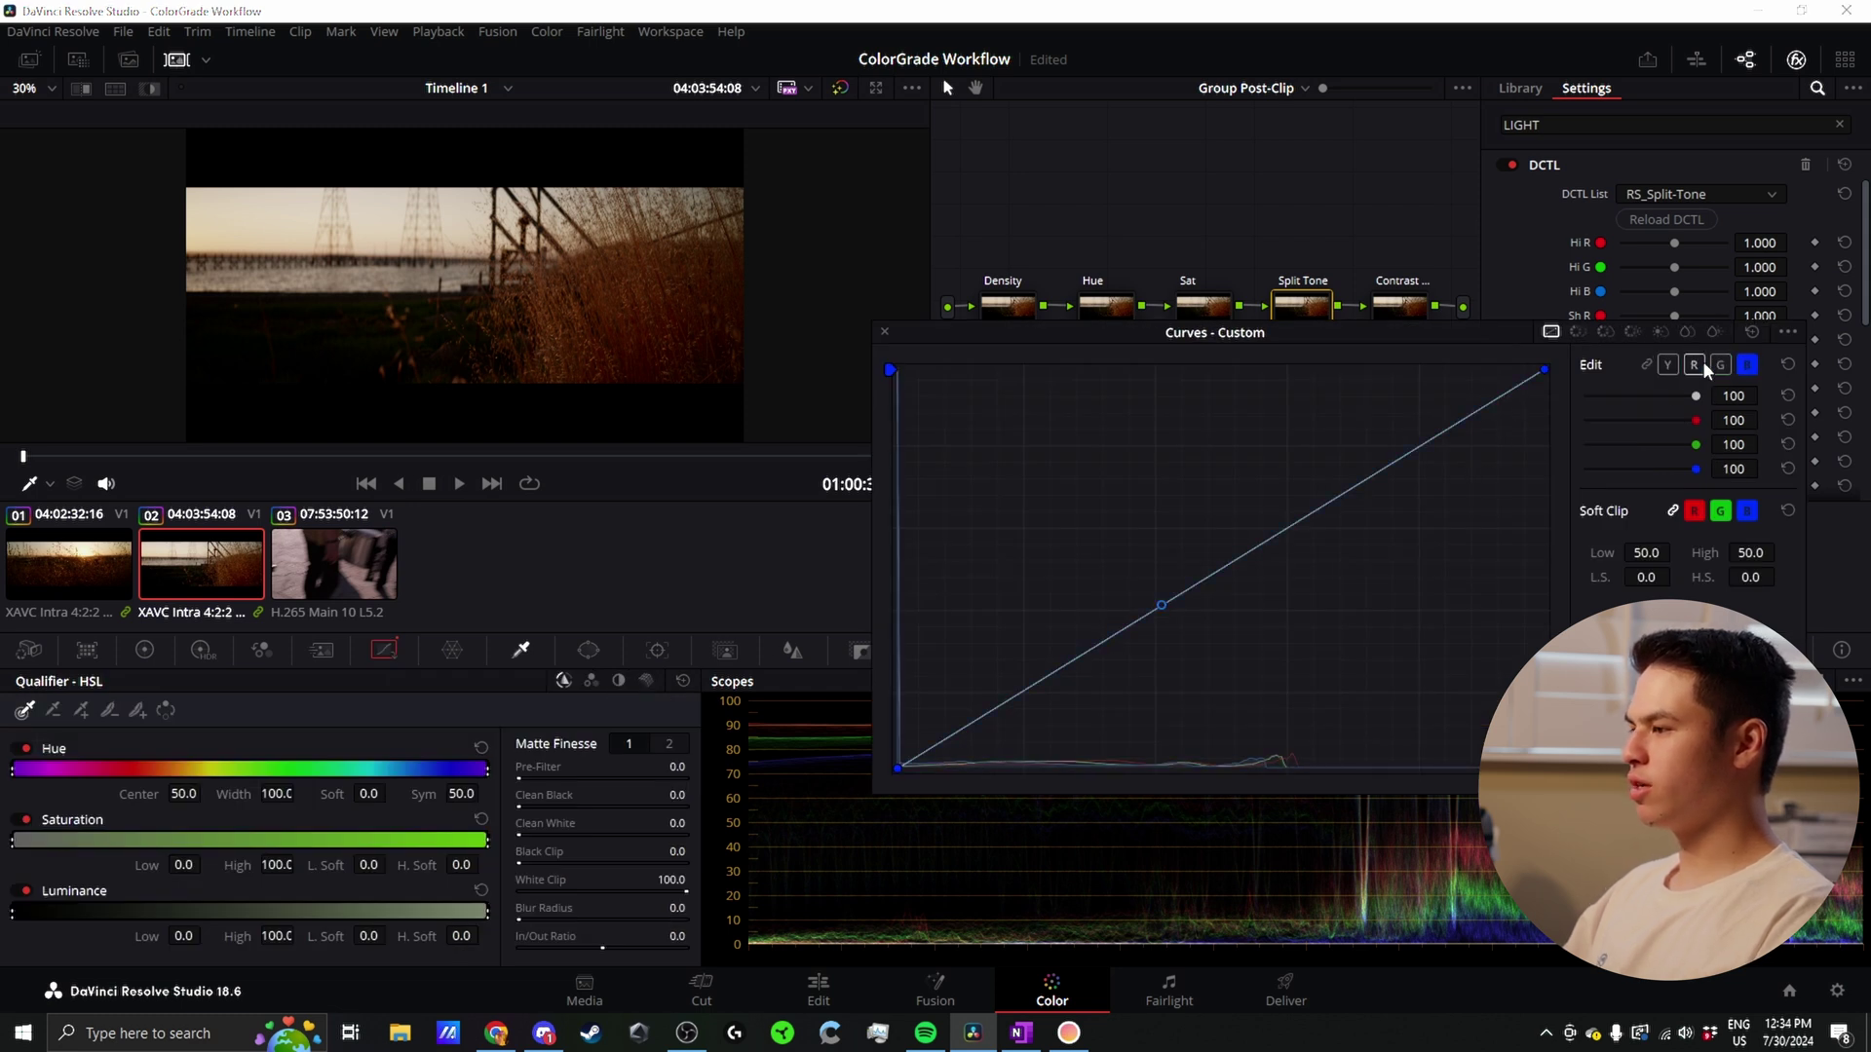
pyautogui.click(1699, 363)
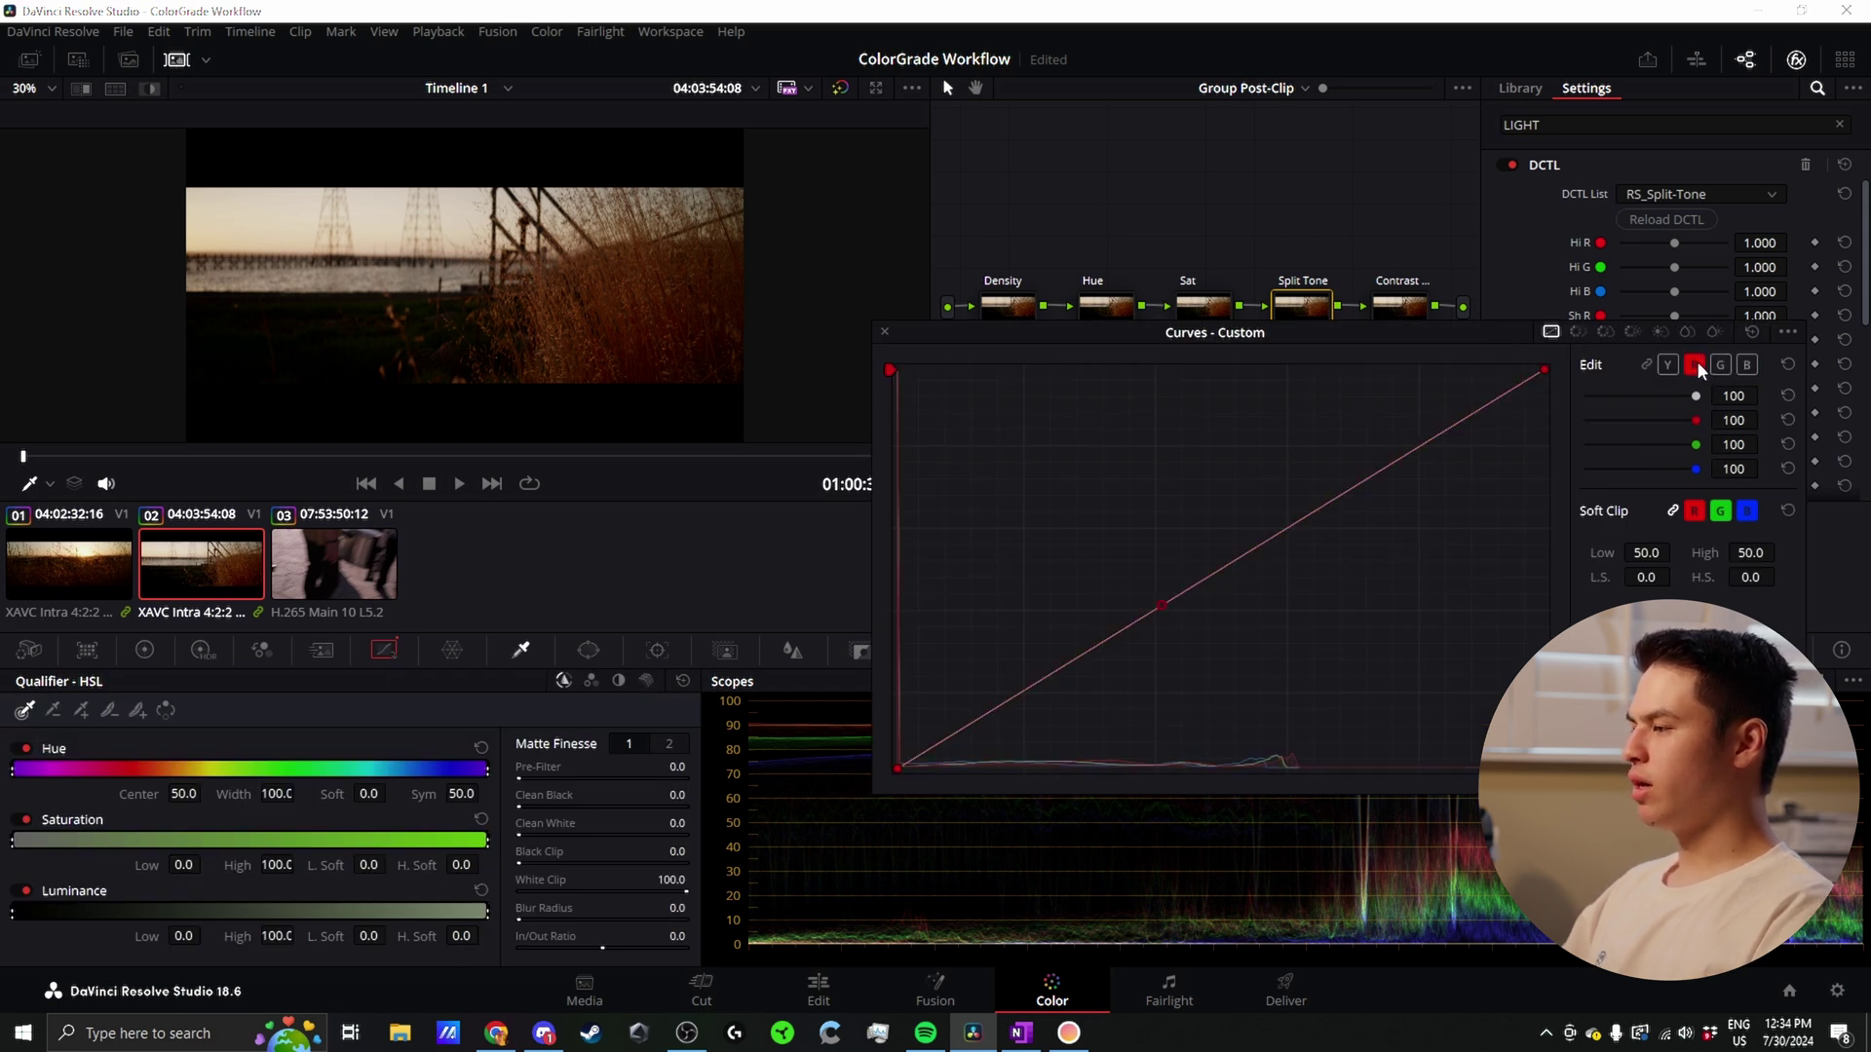
pyautogui.moveTo(1393, 460); pyautogui.dragTo(1388, 435)
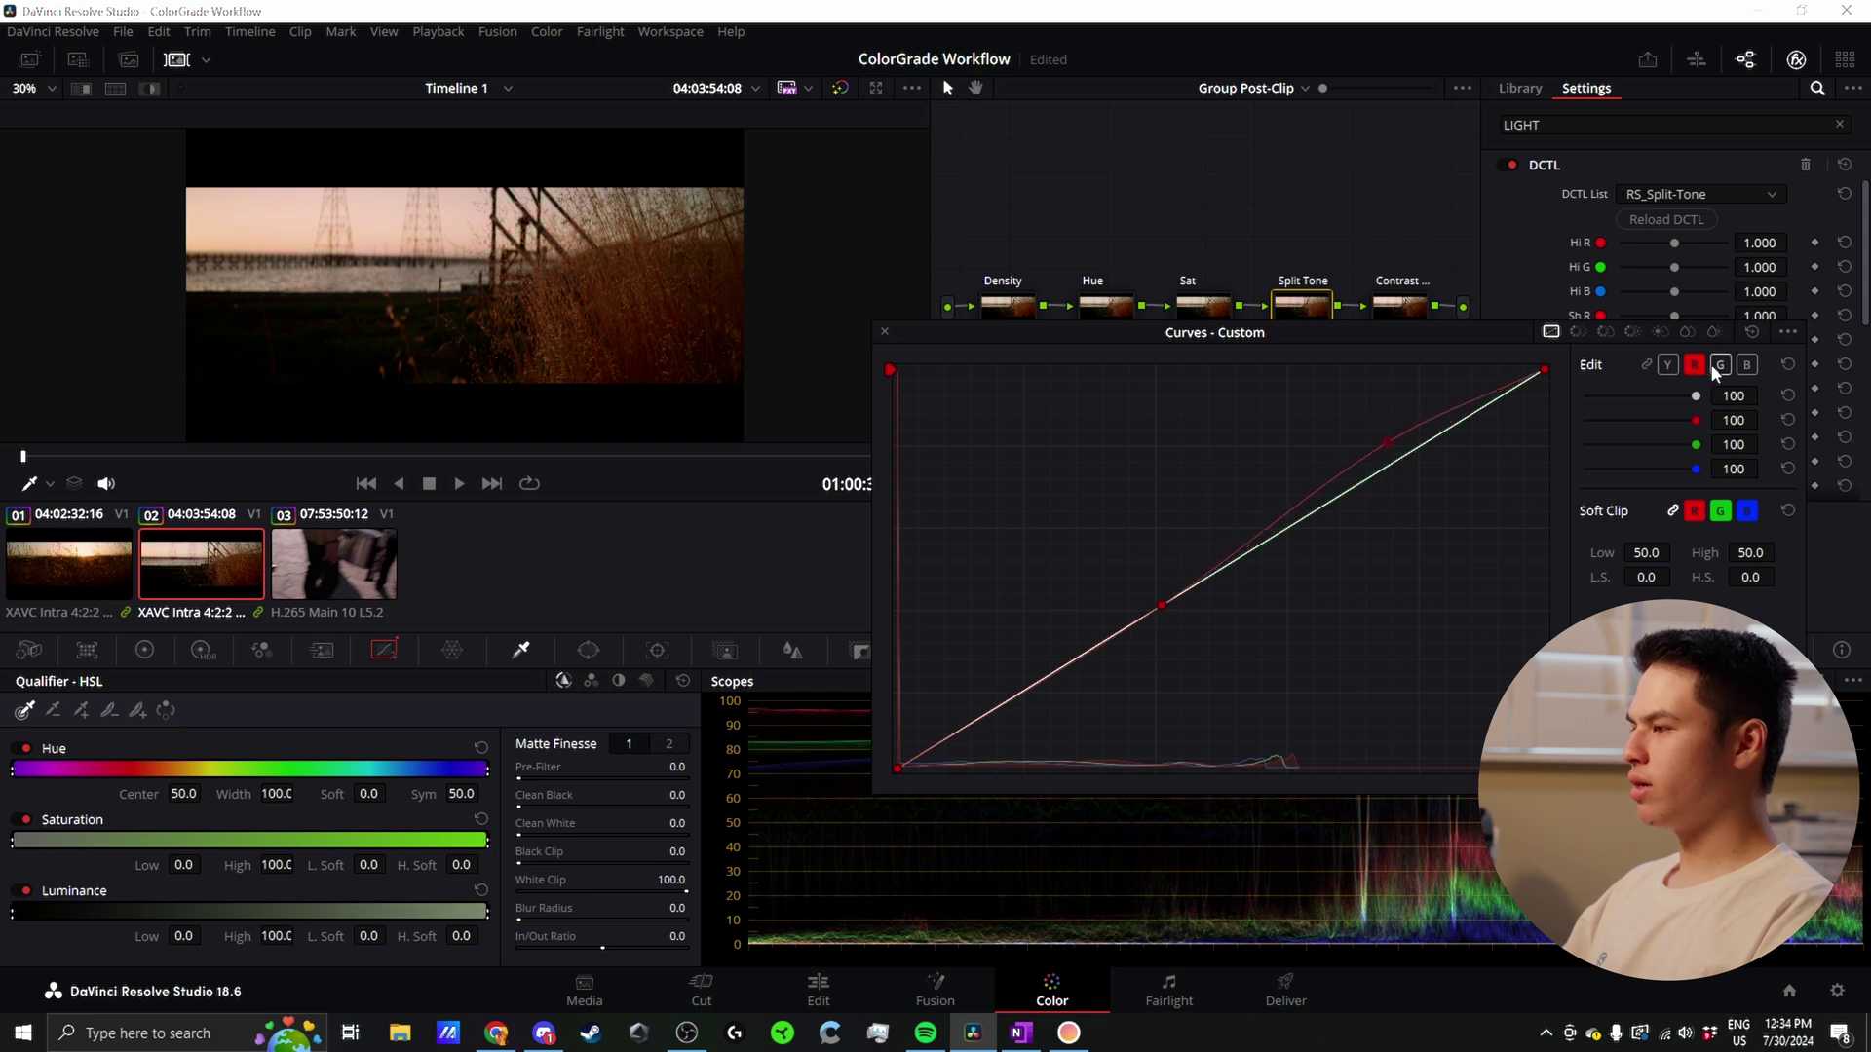
# Step: Add a green curve point and lift the blue curve slightly in the shadows, then preview full screen
pyautogui.click(1720, 364)
pyautogui.click(1374, 468)
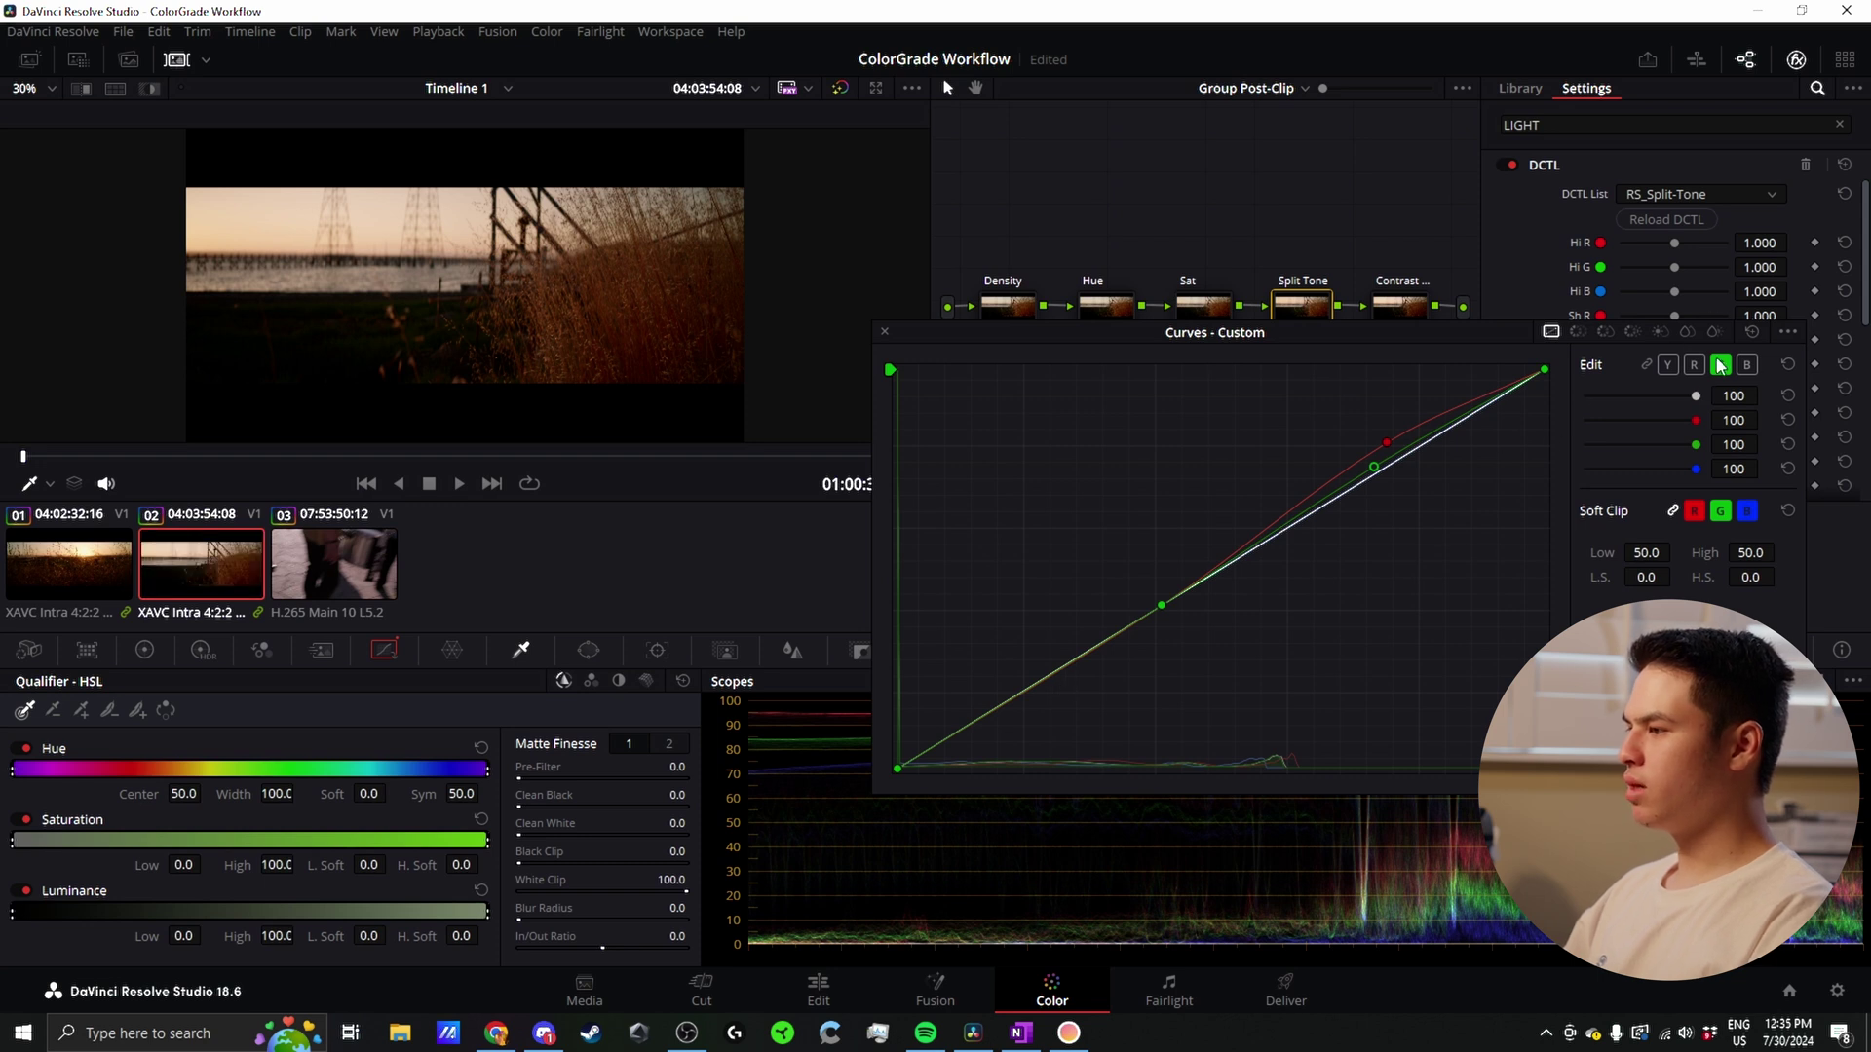
pyautogui.click(1747, 364)
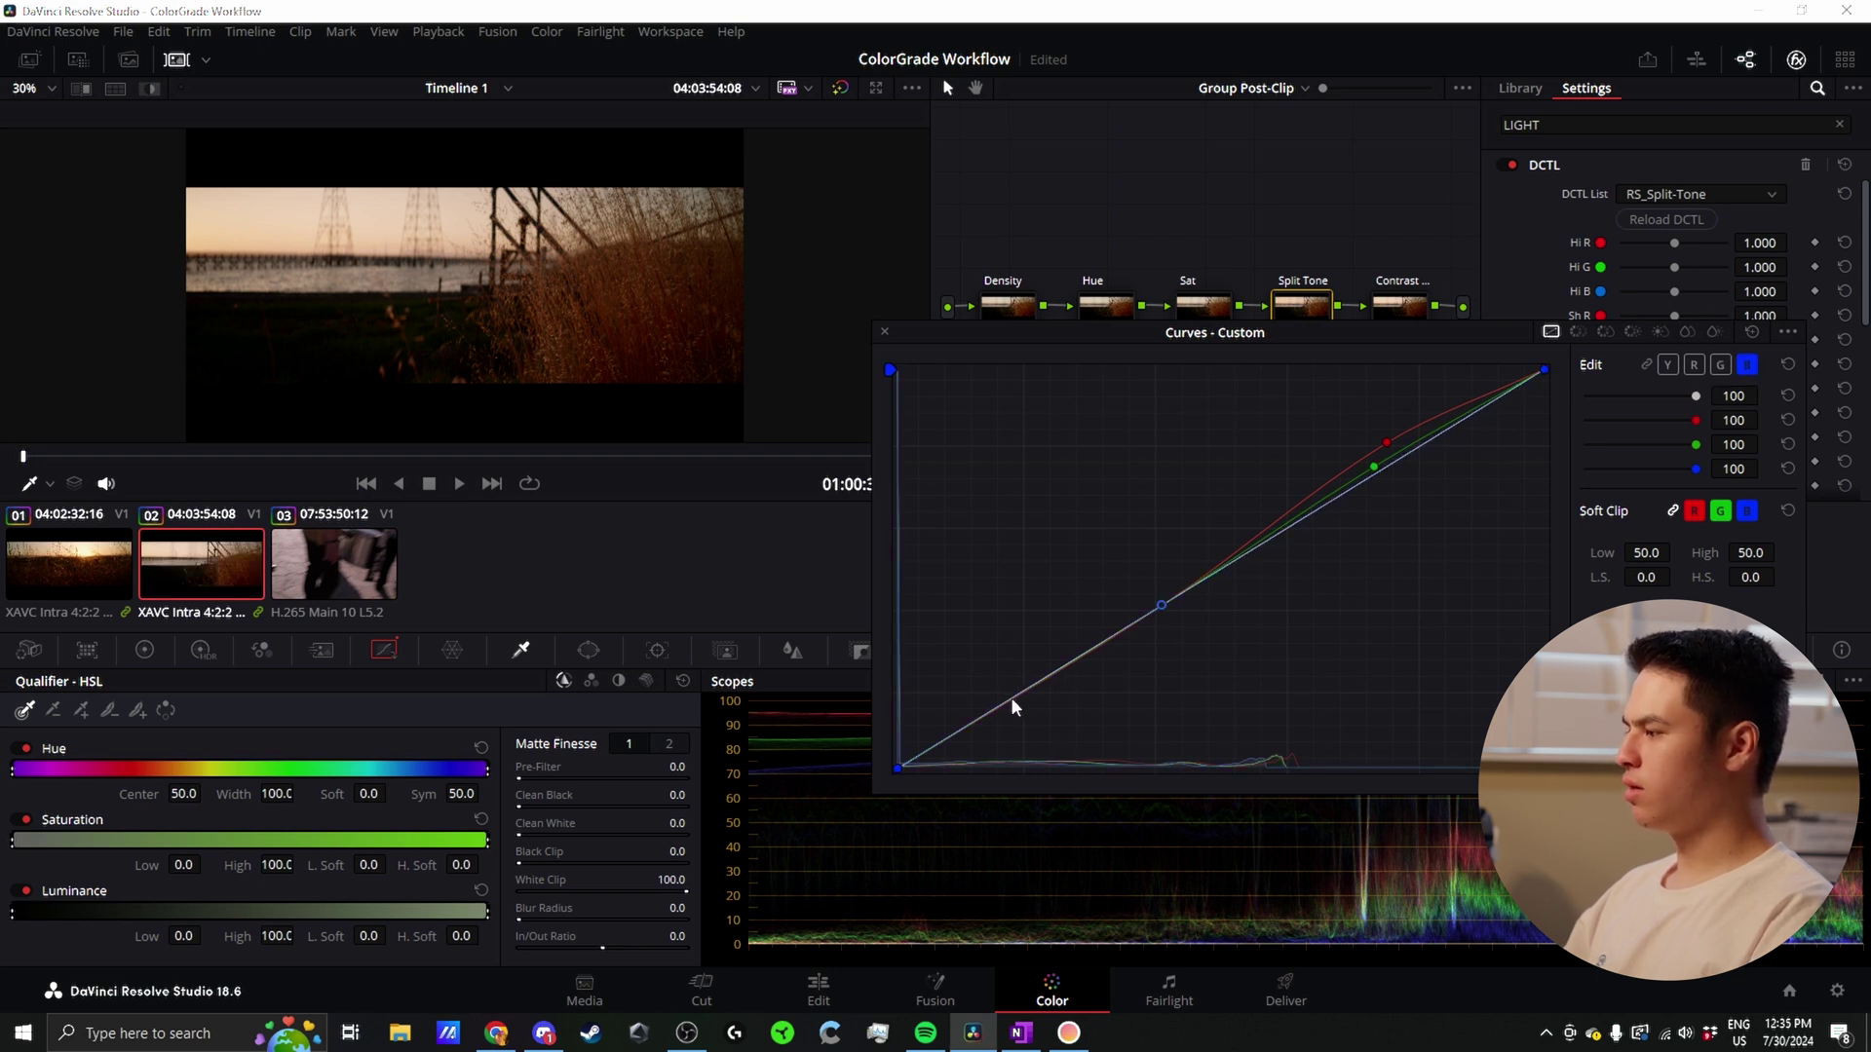
pyautogui.moveTo(1011, 698); pyautogui.dragTo(1008, 690)
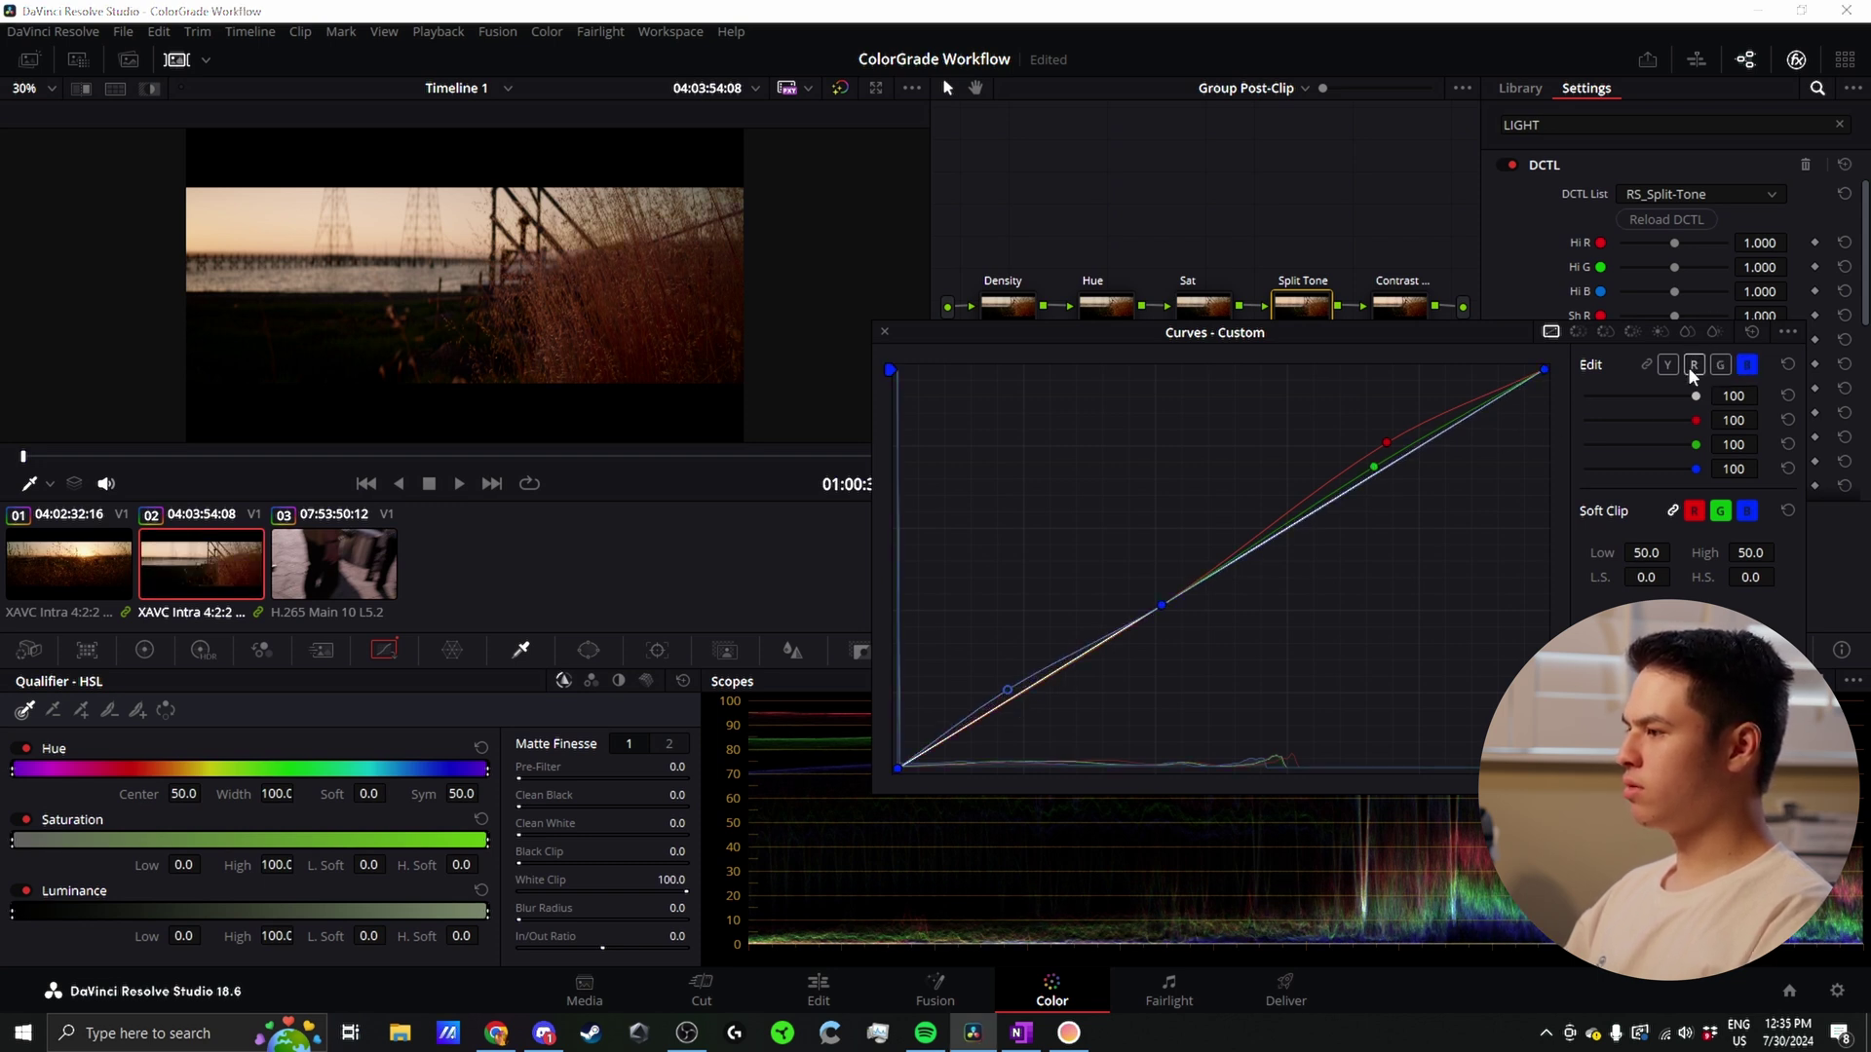
pyautogui.click(1713, 365)
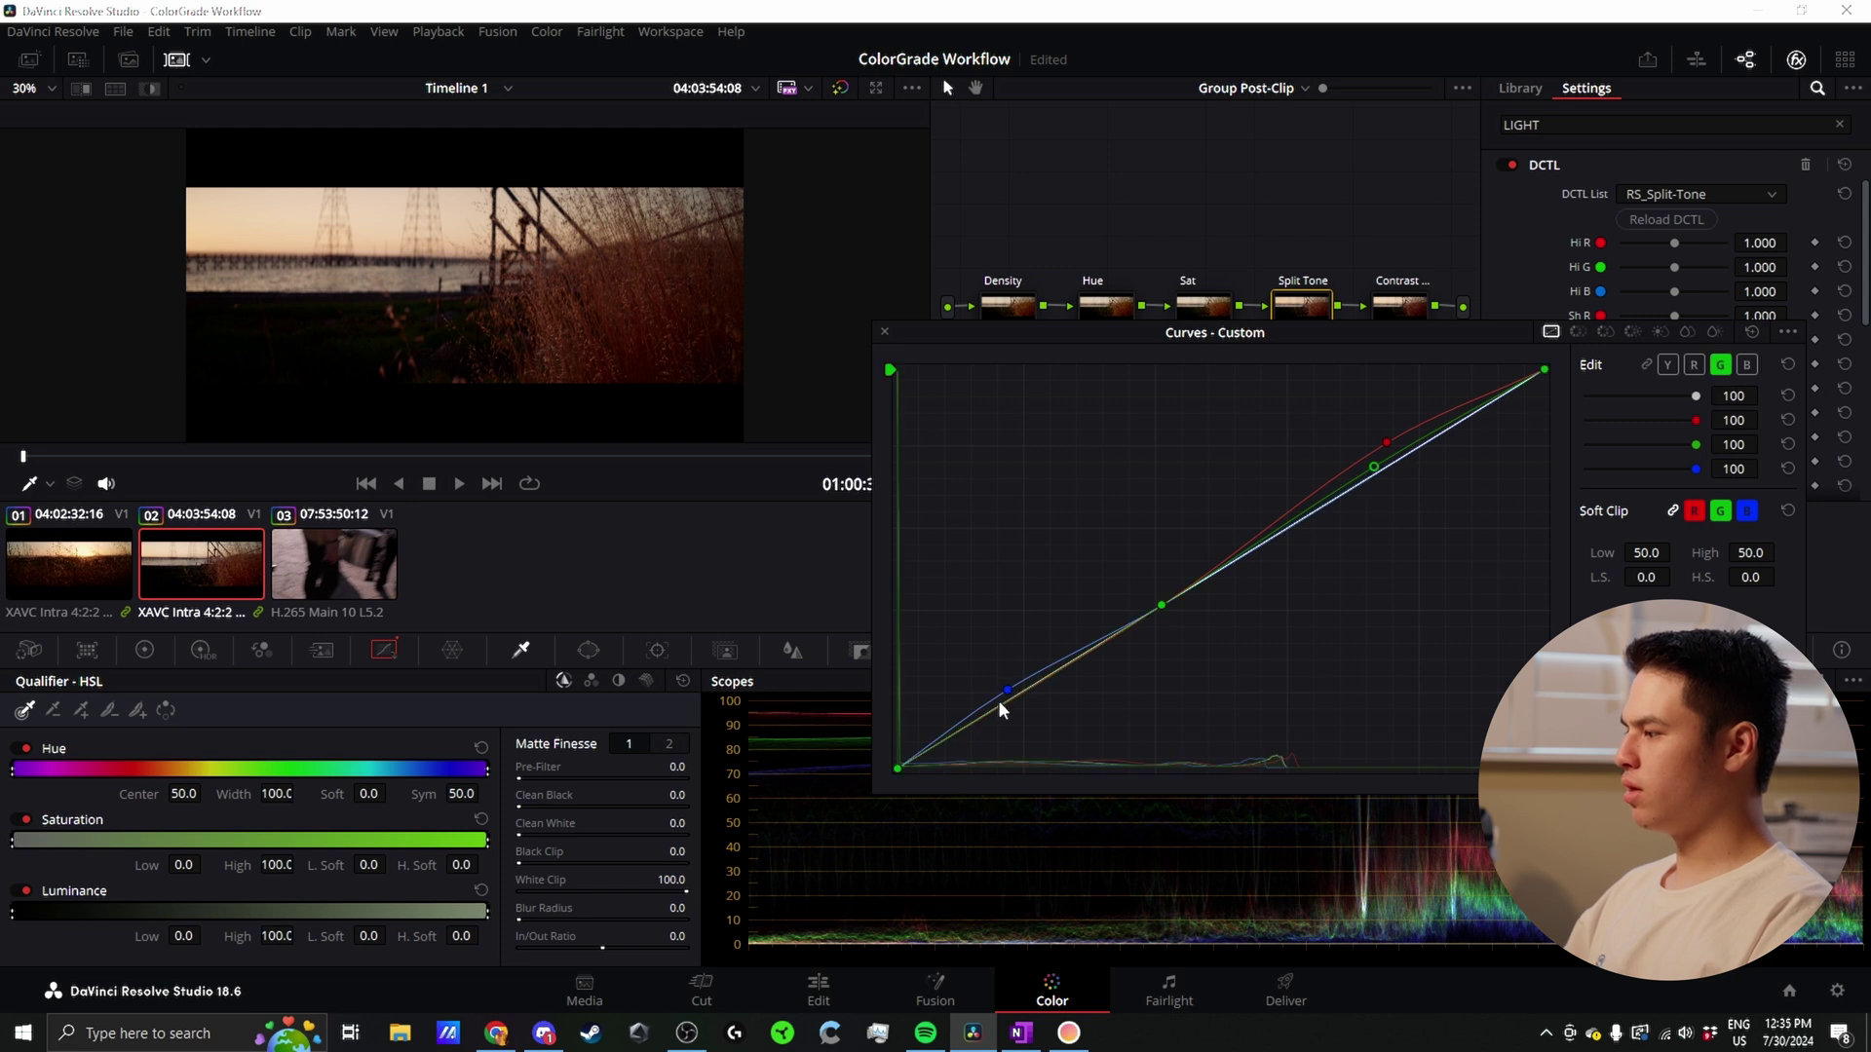
pyautogui.click(997, 704)
pyautogui.click(1004, 687)
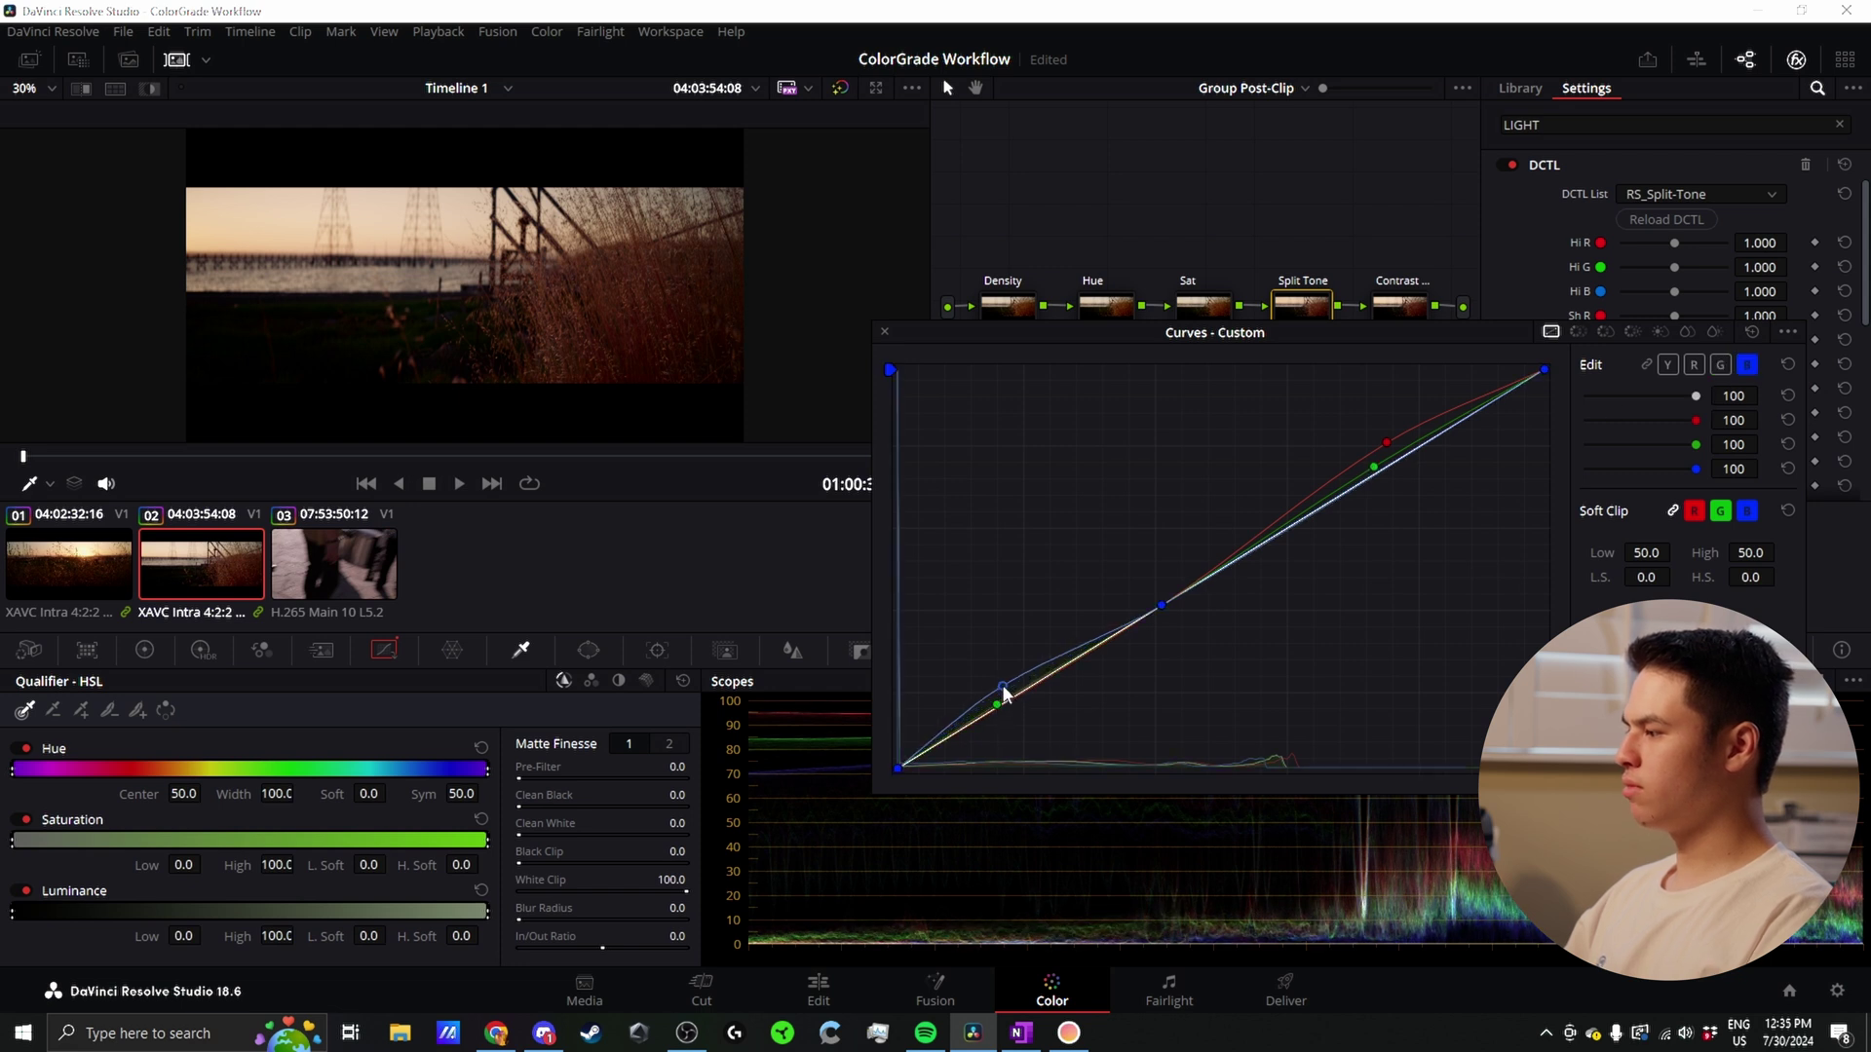
pyautogui.hotkey('ctrl', 'f')
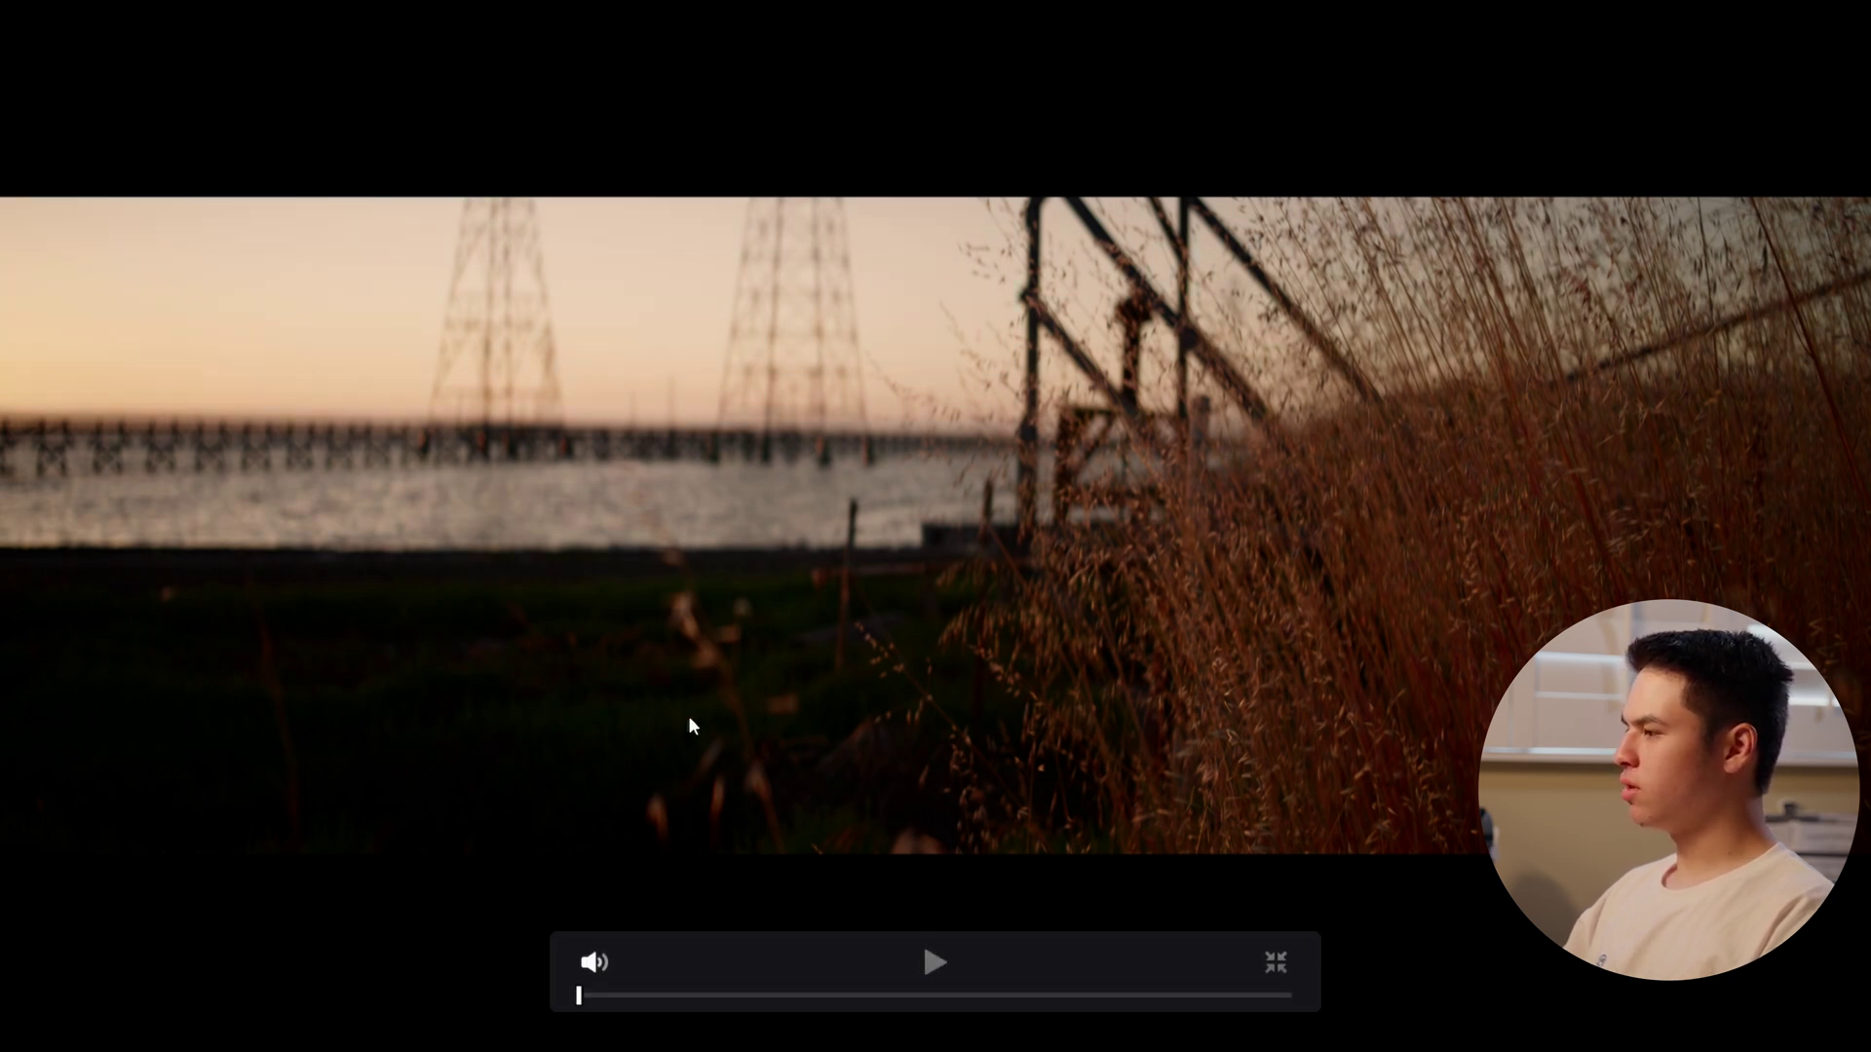
pyautogui.press('Escape')
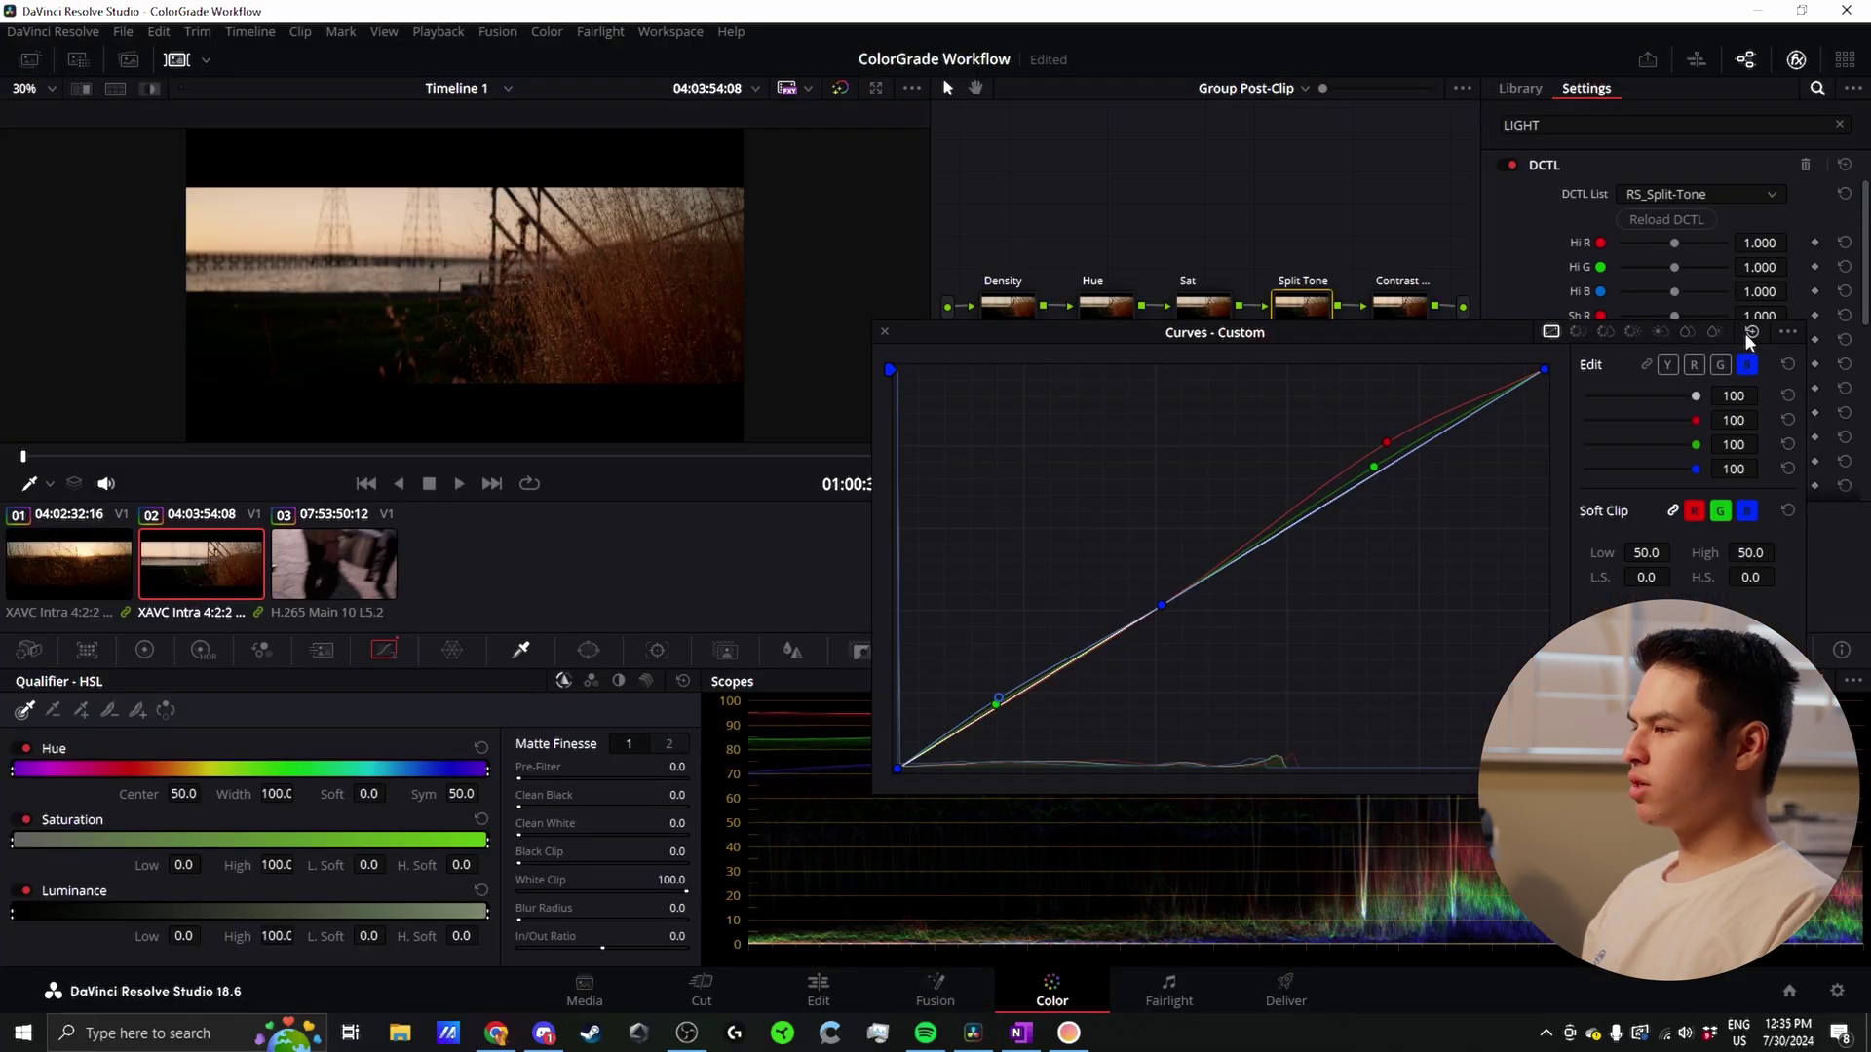
# Step: Reset the Split Tone custom curves to straight and show the split-tone graph overlay
pyautogui.click(1751, 332)
pyautogui.click(884, 331)
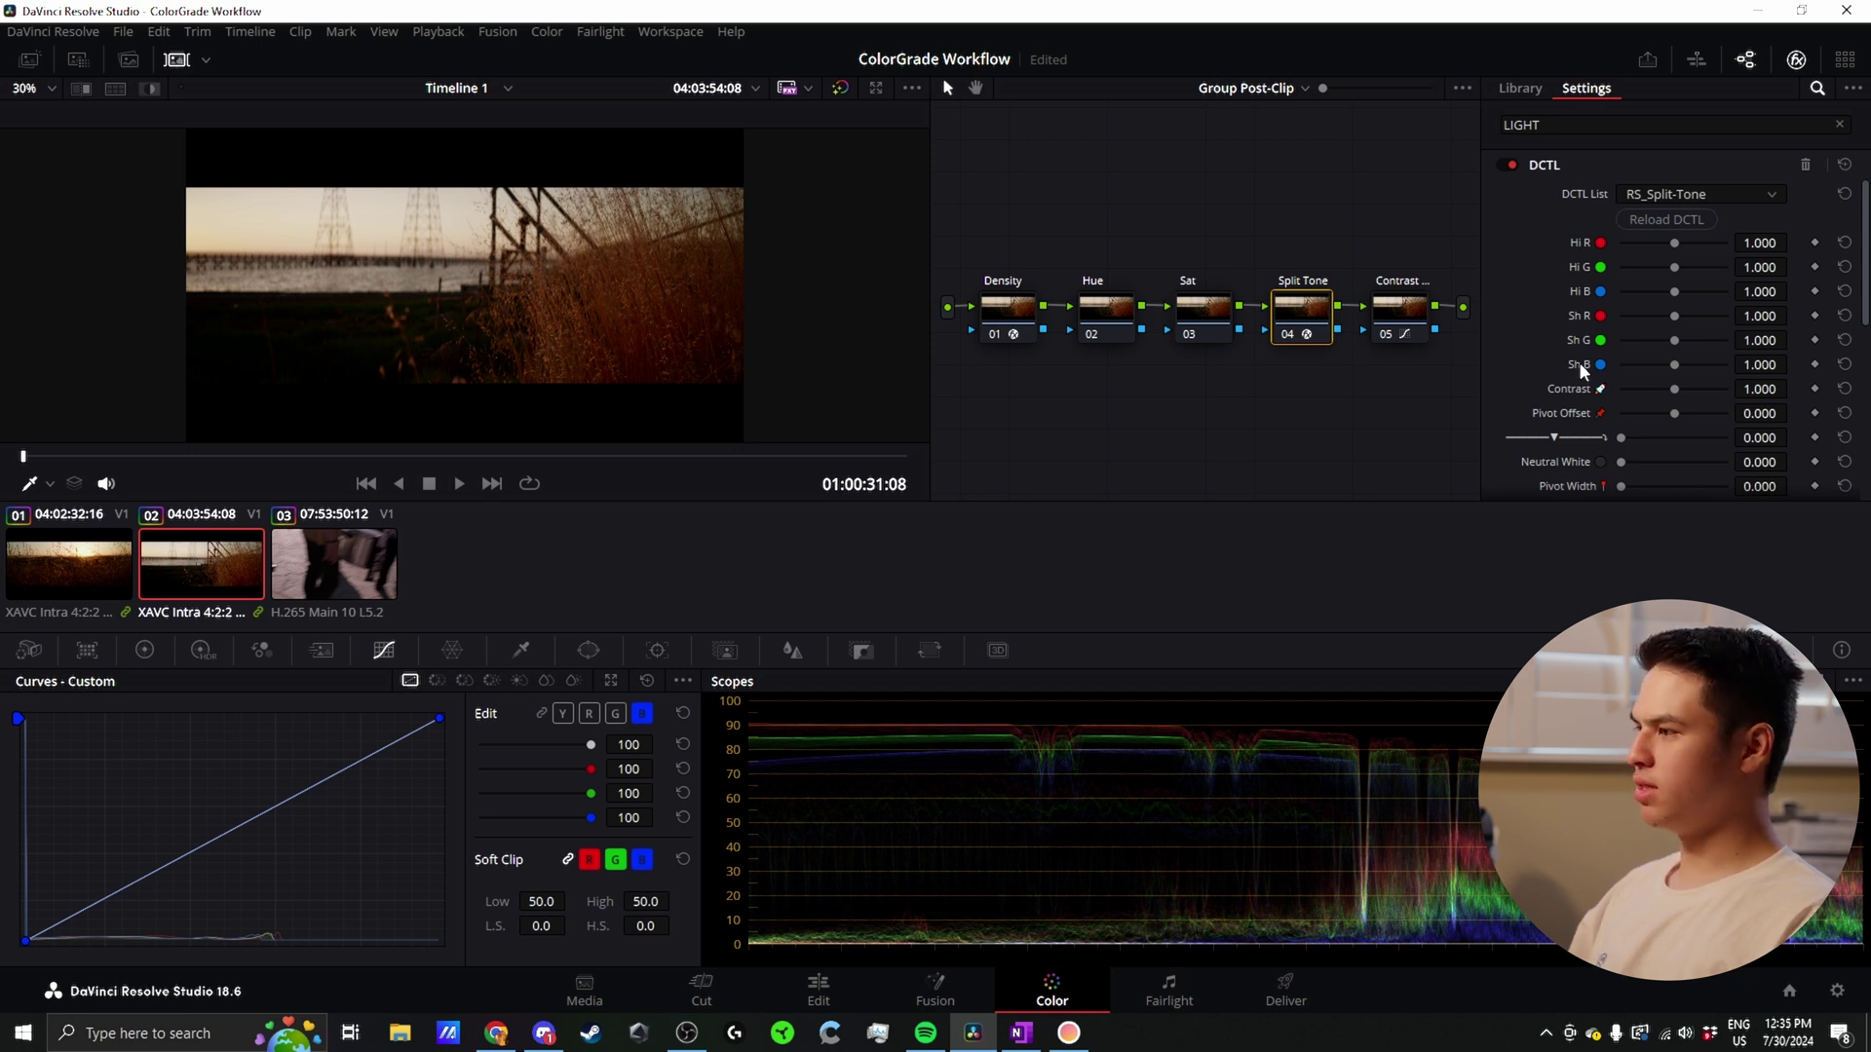
pyautogui.scroll(-5, 1576, 409)
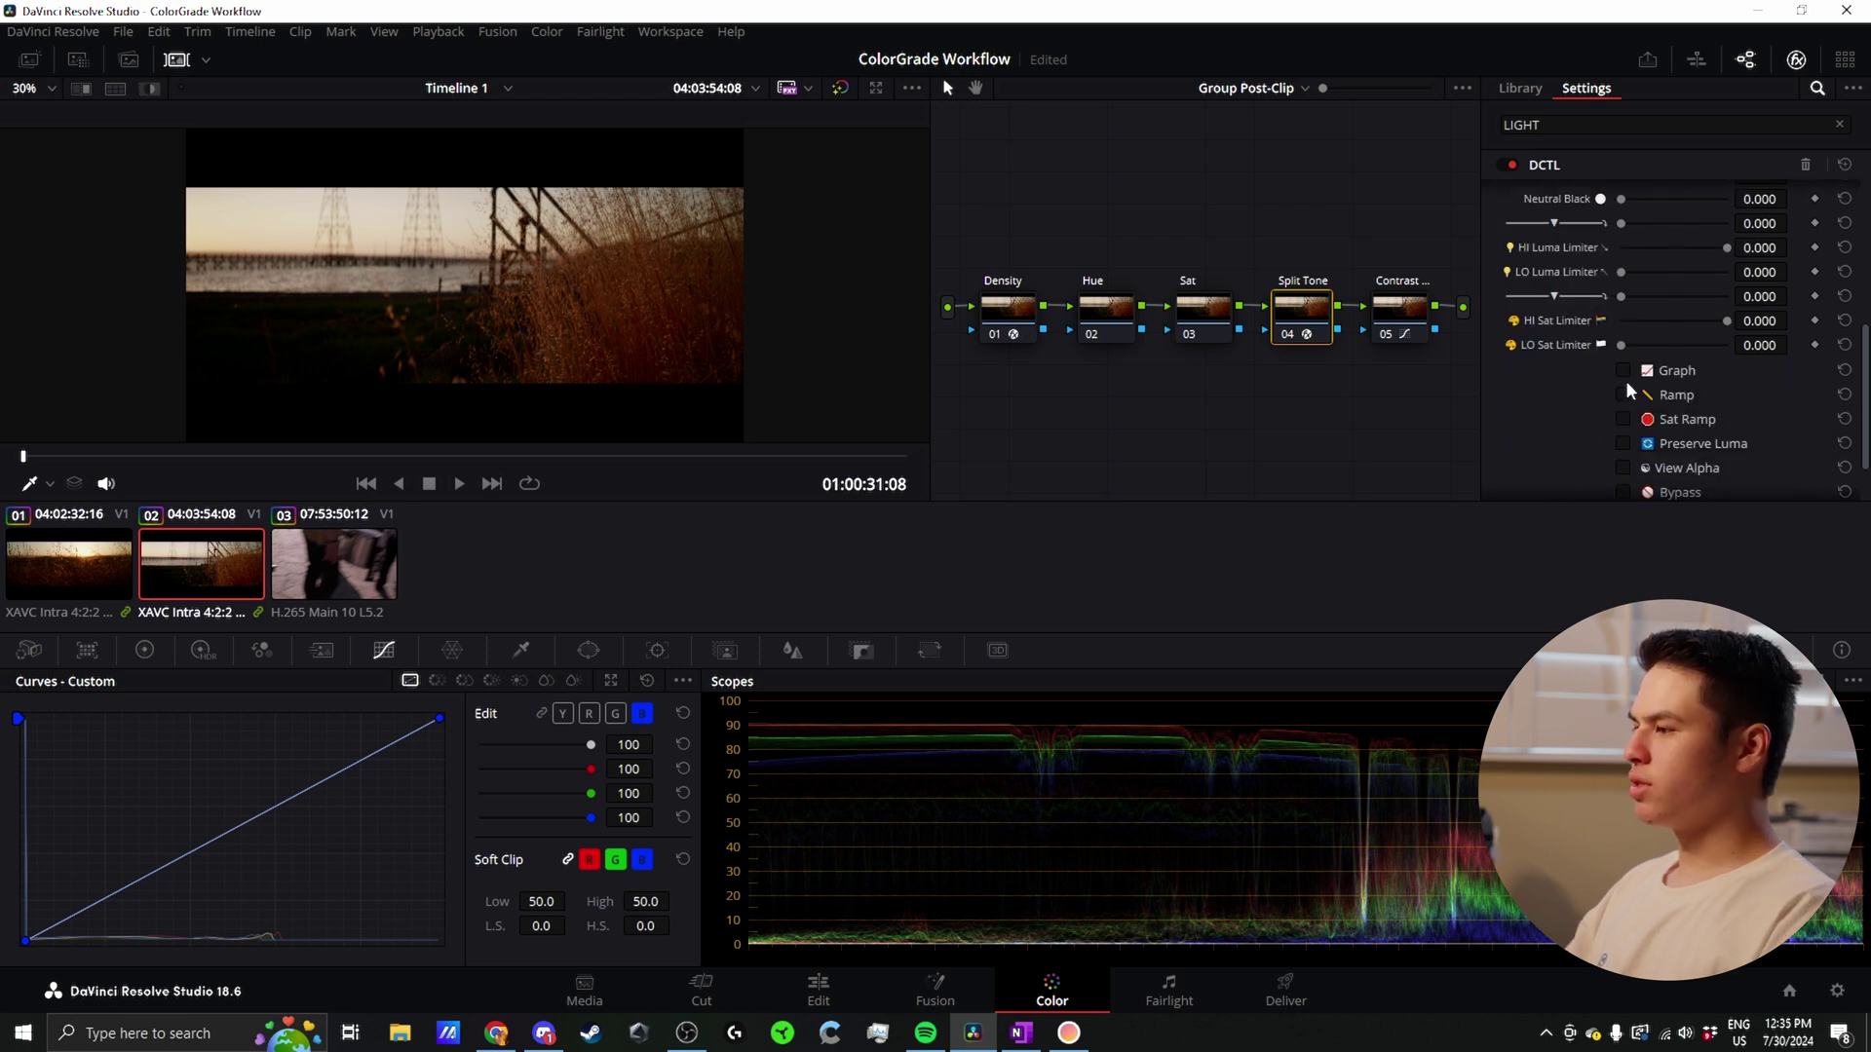
pyautogui.click(1621, 375)
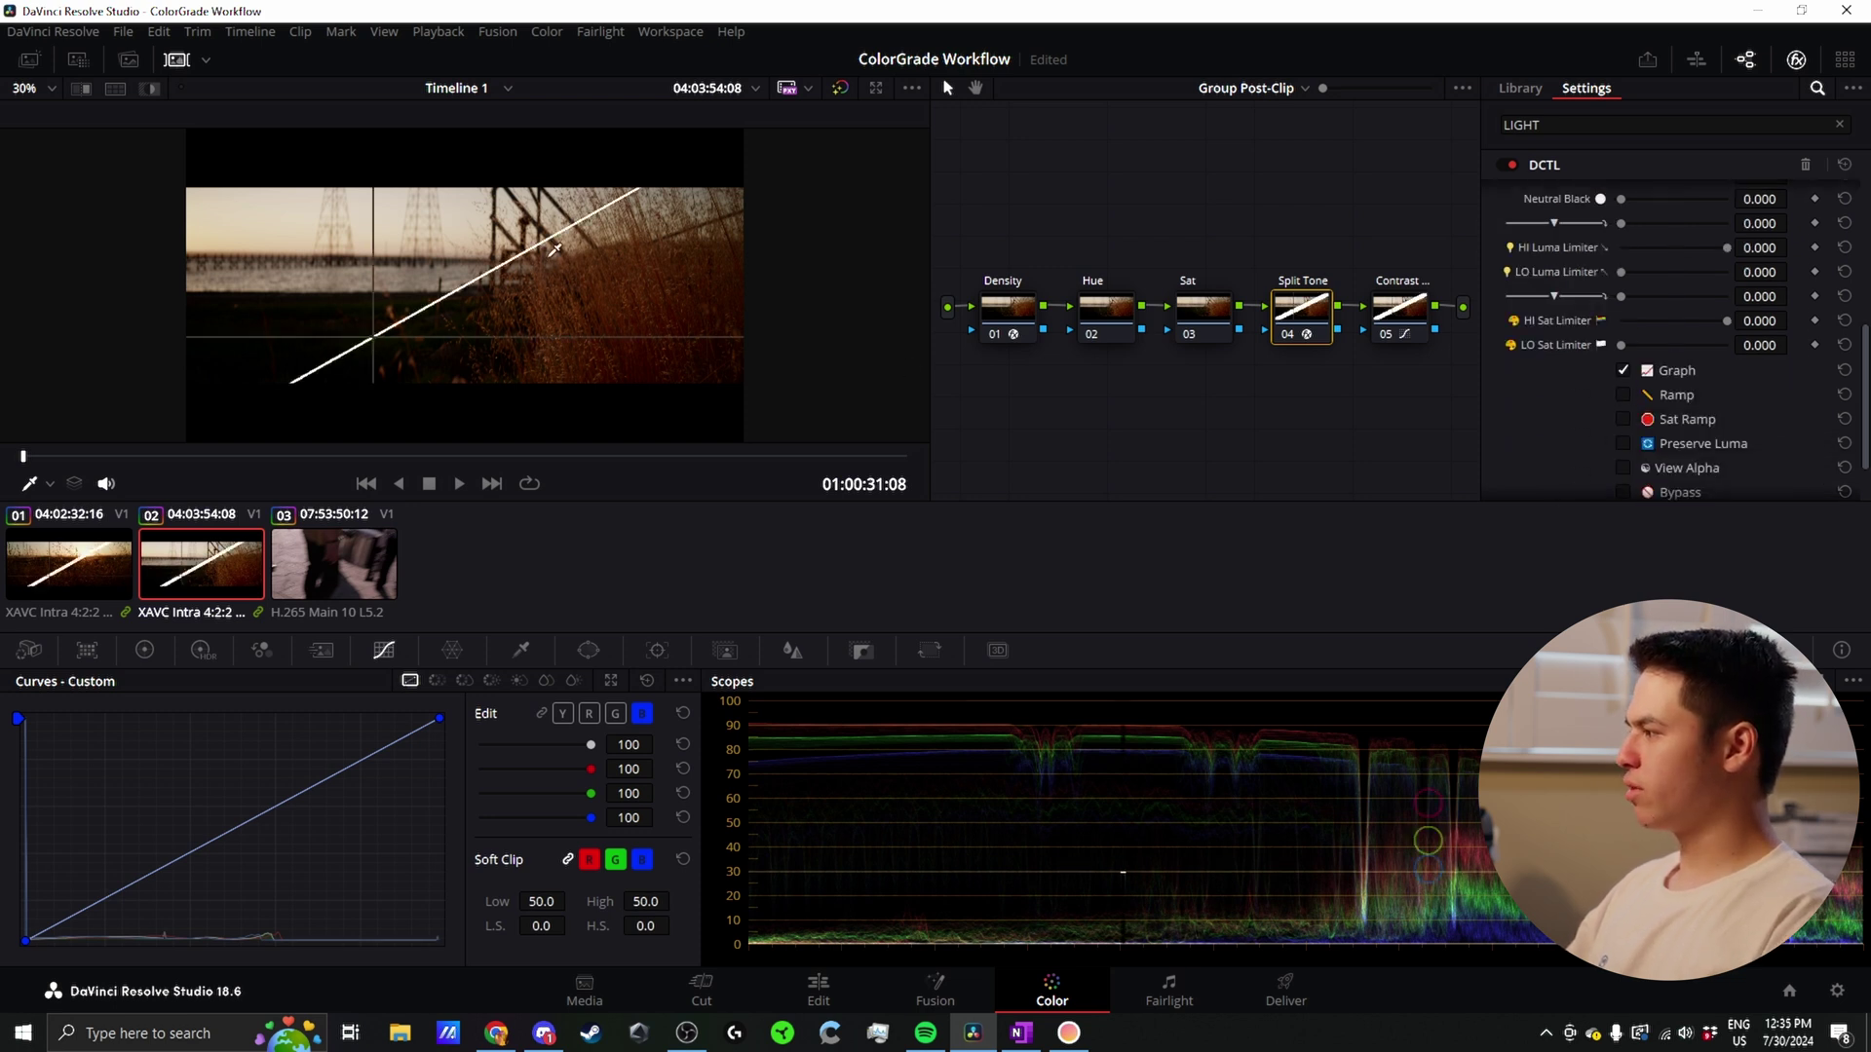
pyautogui.scroll(5, 1643, 347)
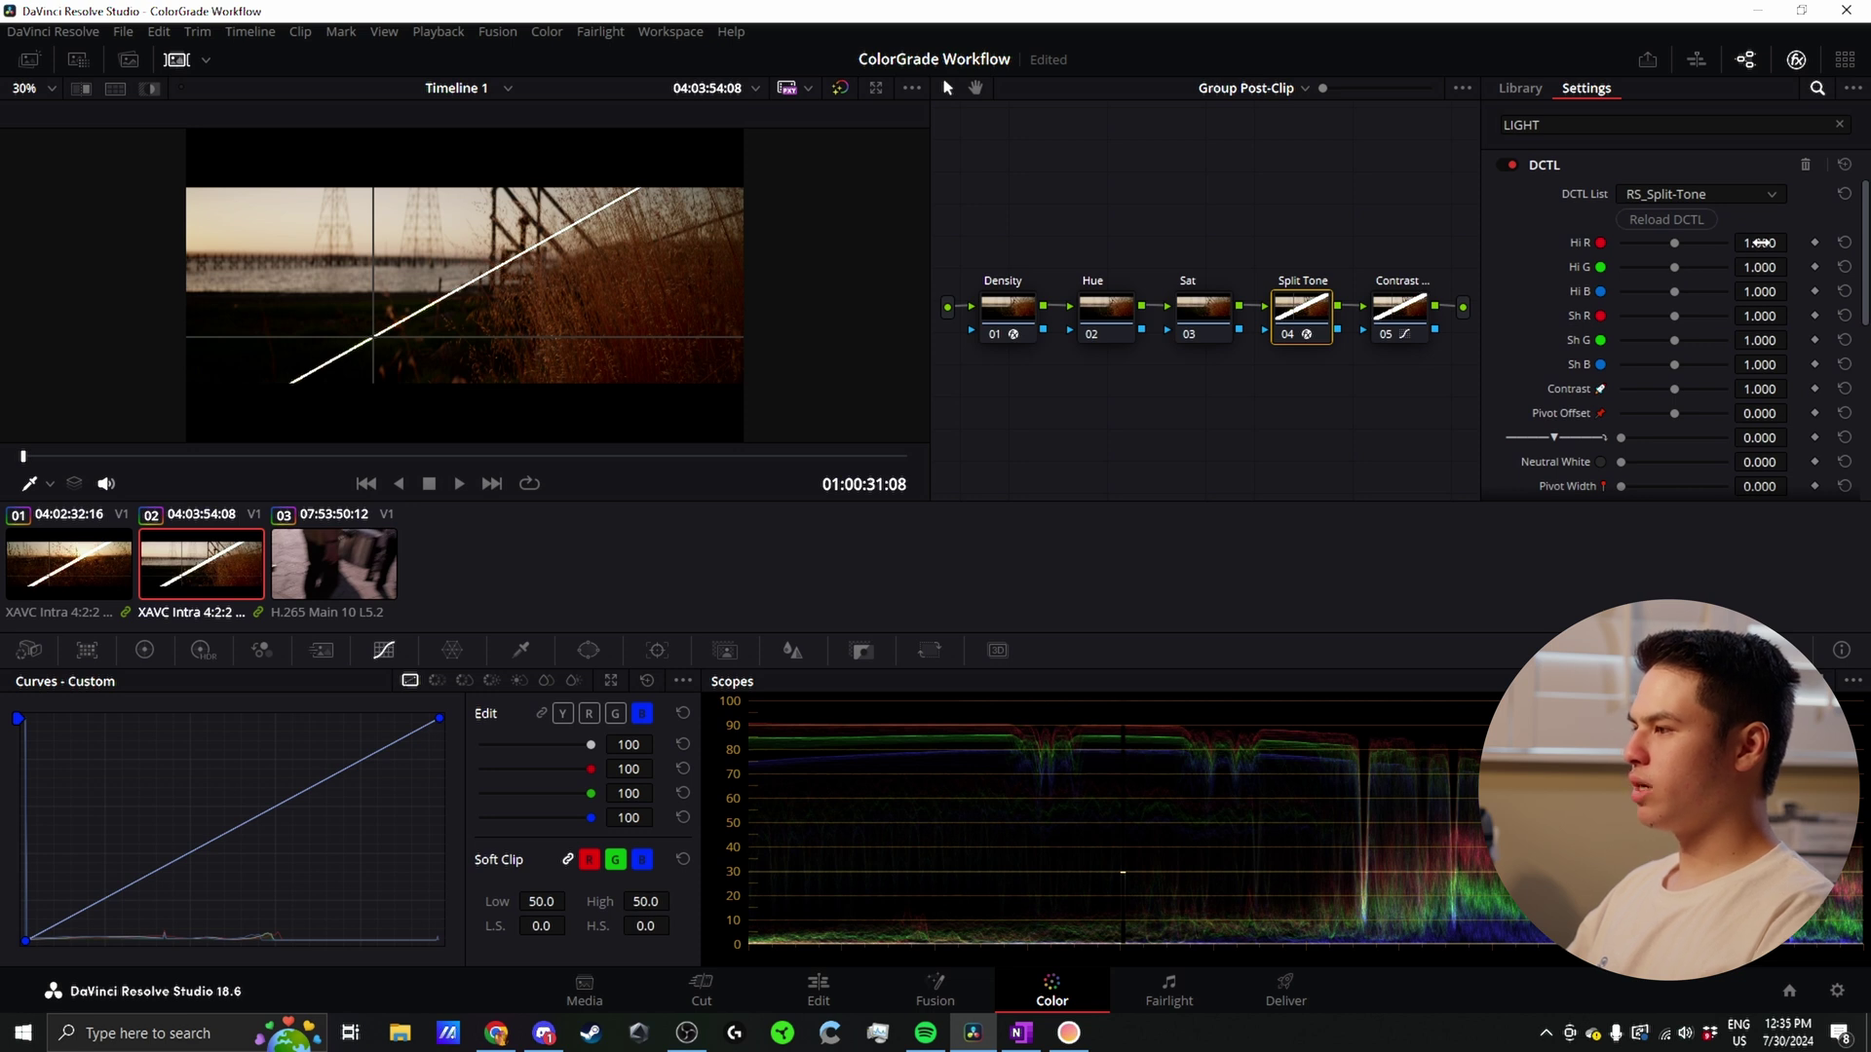
# Step: Raise the split-tone Hi R to 1.105 and lower Sh R
pyautogui.moveTo(1793, 242)
pyautogui.mouseDown()
pyautogui.moveTo(1759, 267)
pyautogui.moveTo(1793, 267)
pyautogui.mouseUp()
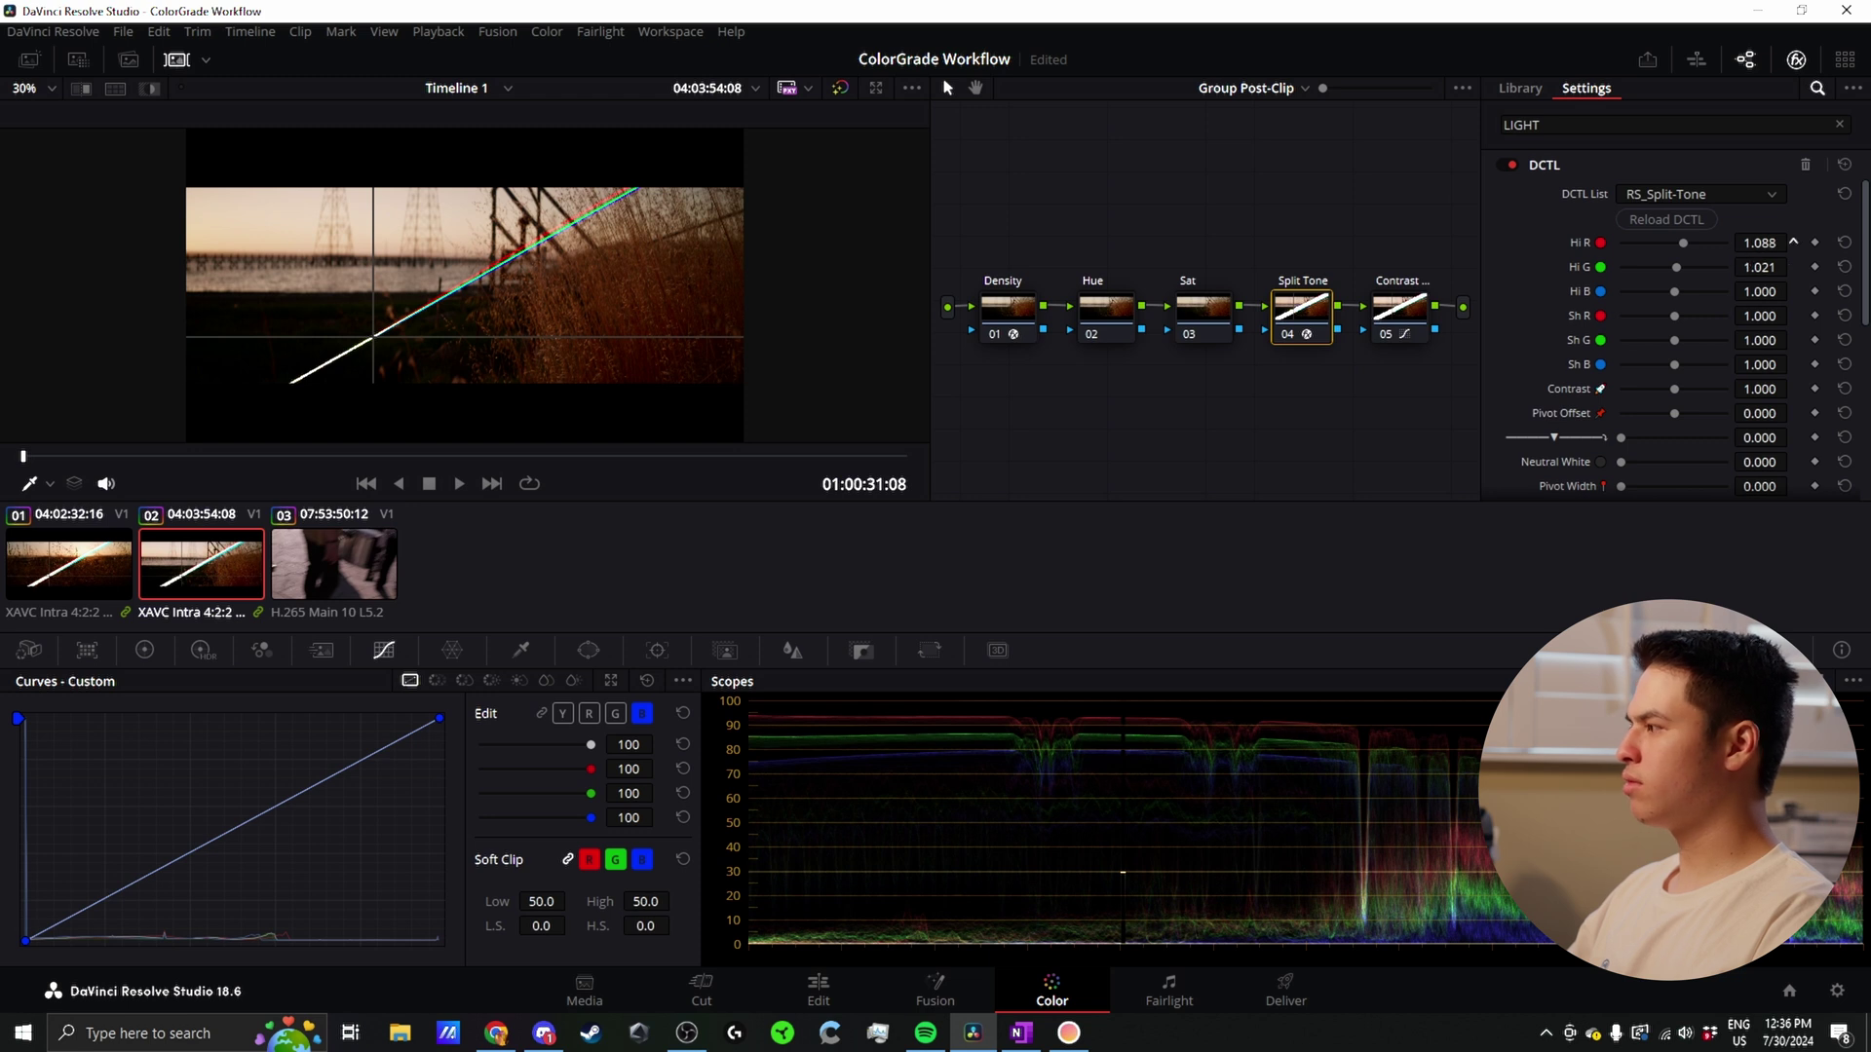
pyautogui.scroll(2, 1793, 241)
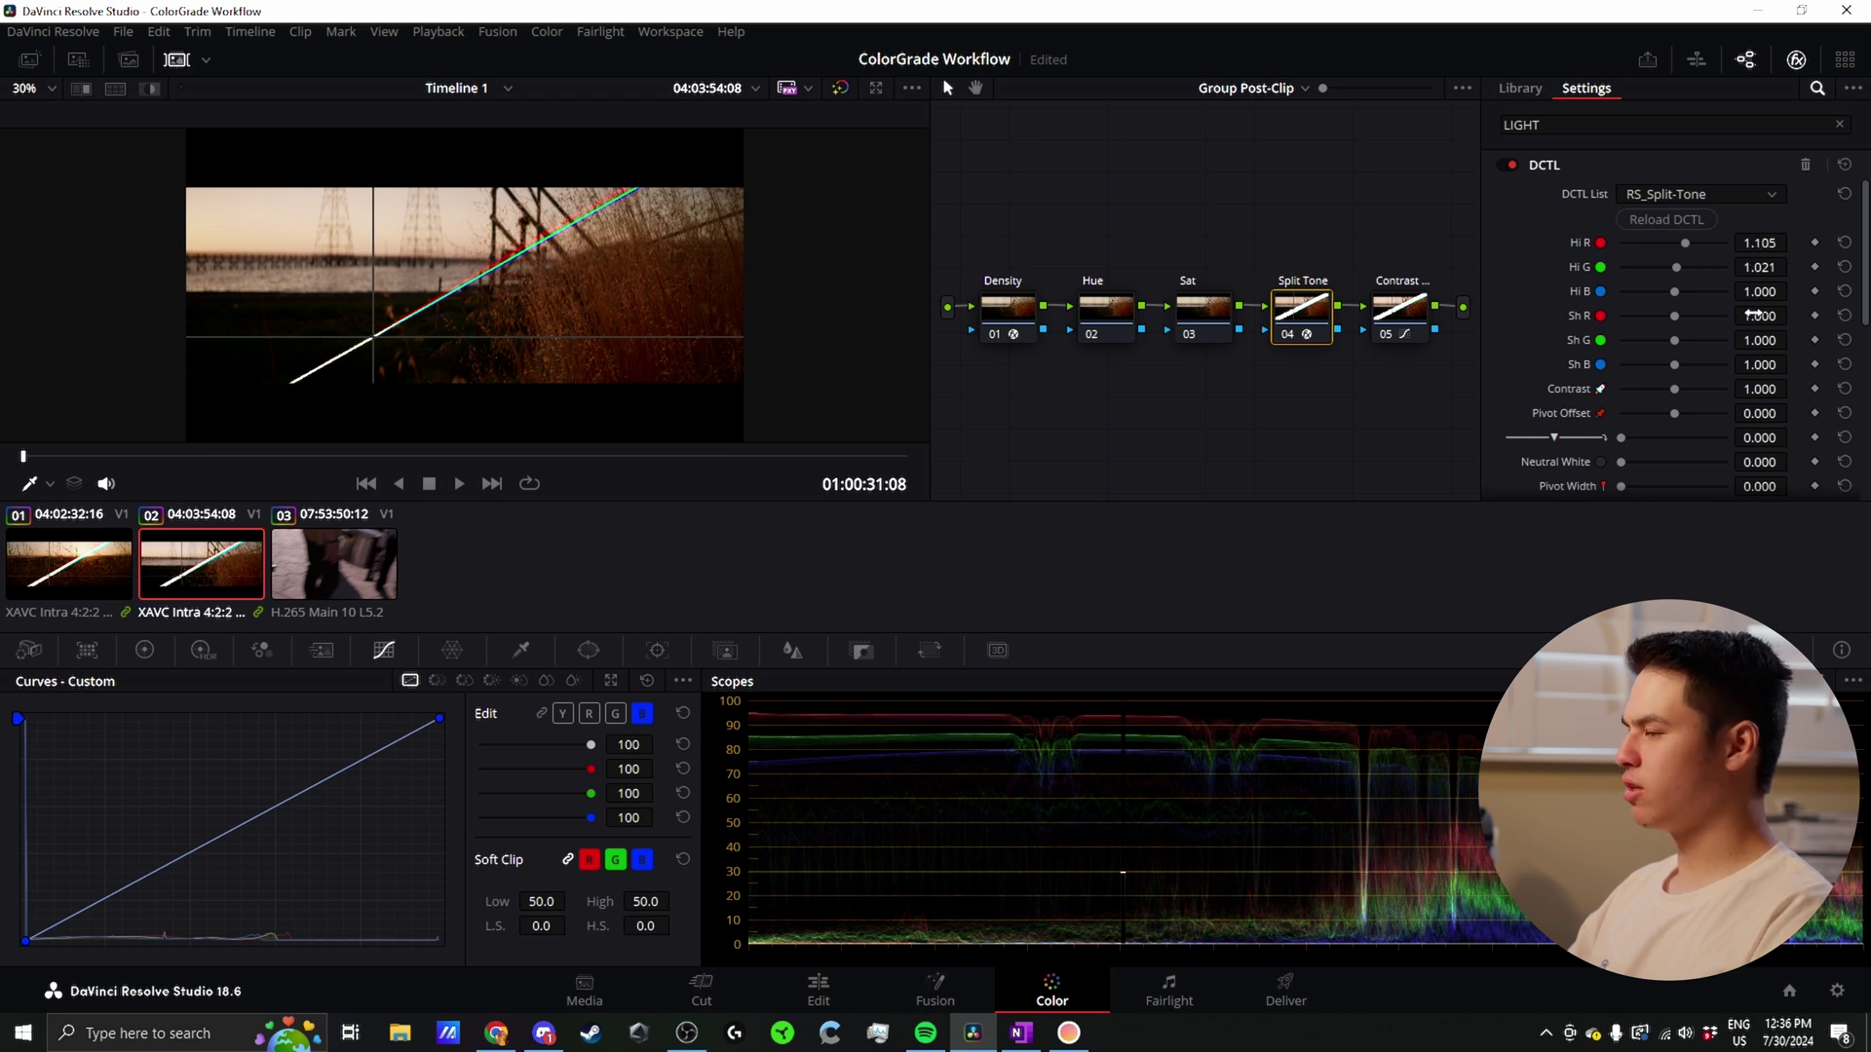
pyautogui.moveTo(1759, 316); pyautogui.dragTo(1793, 316)
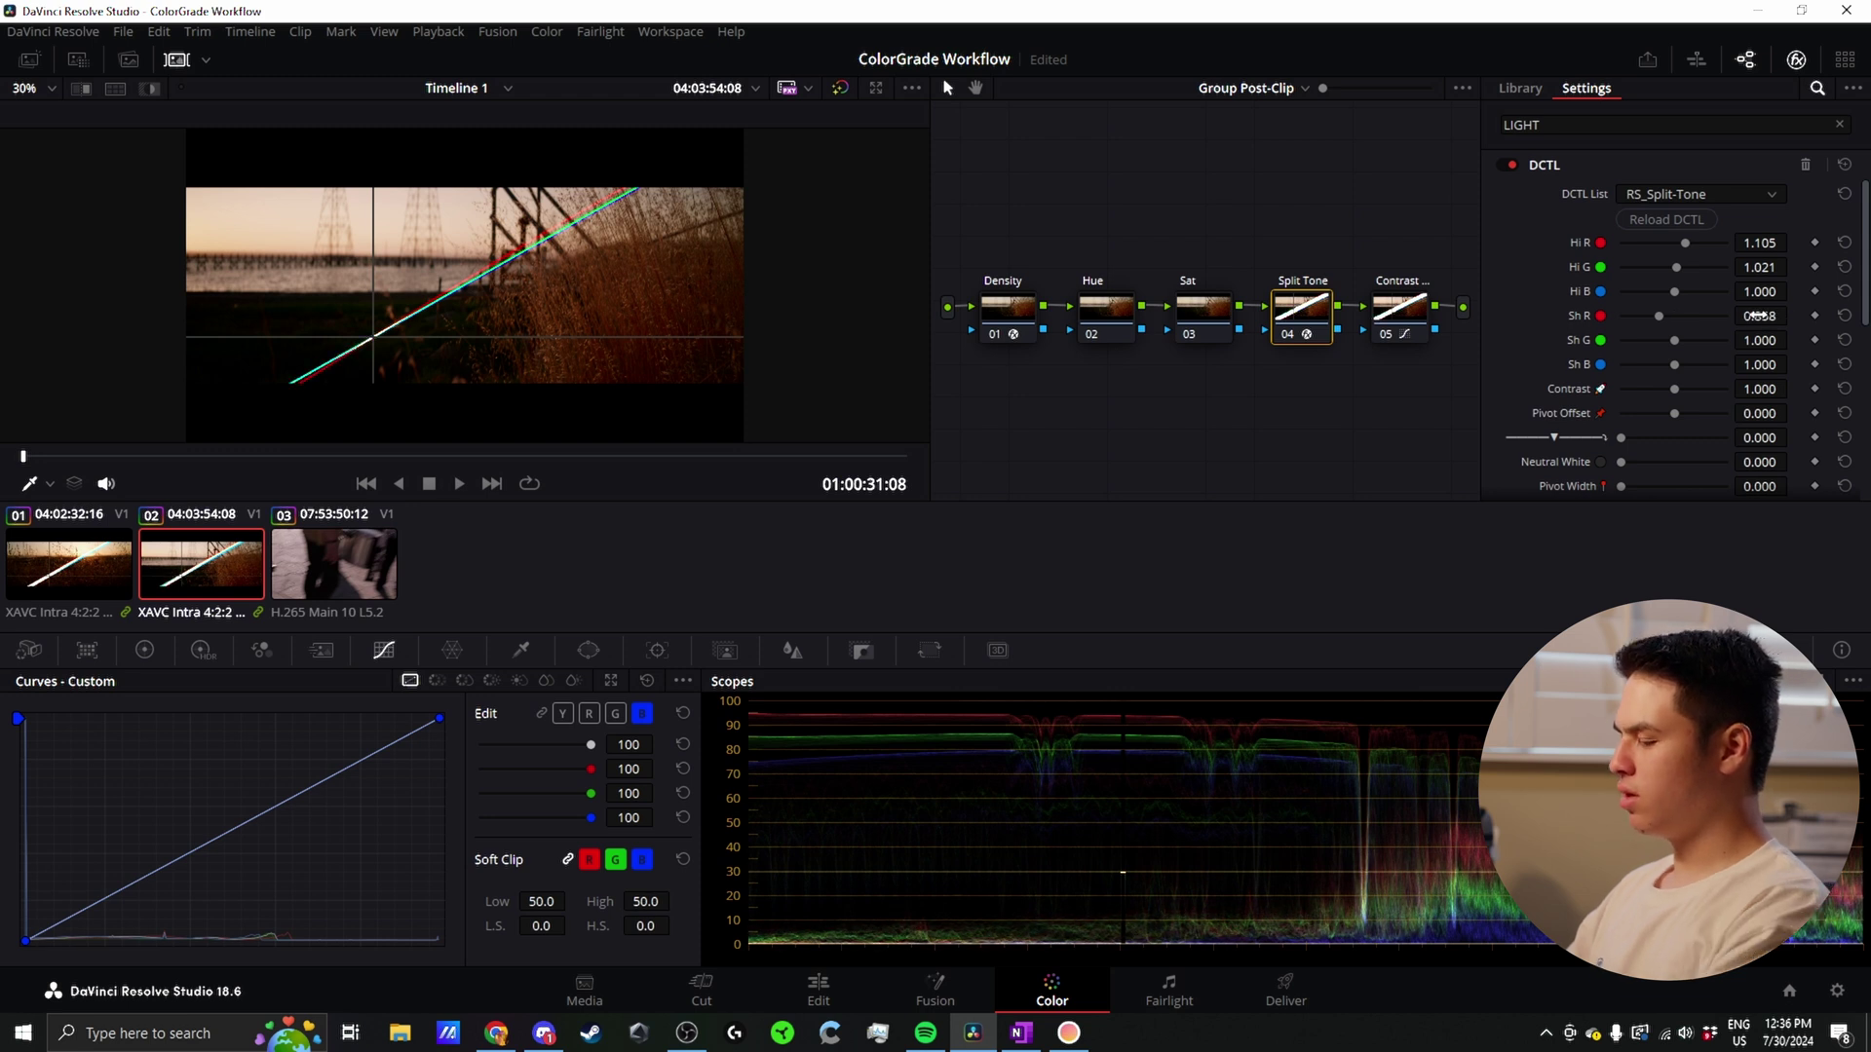
pyautogui.scroll(-5, 1728, 374)
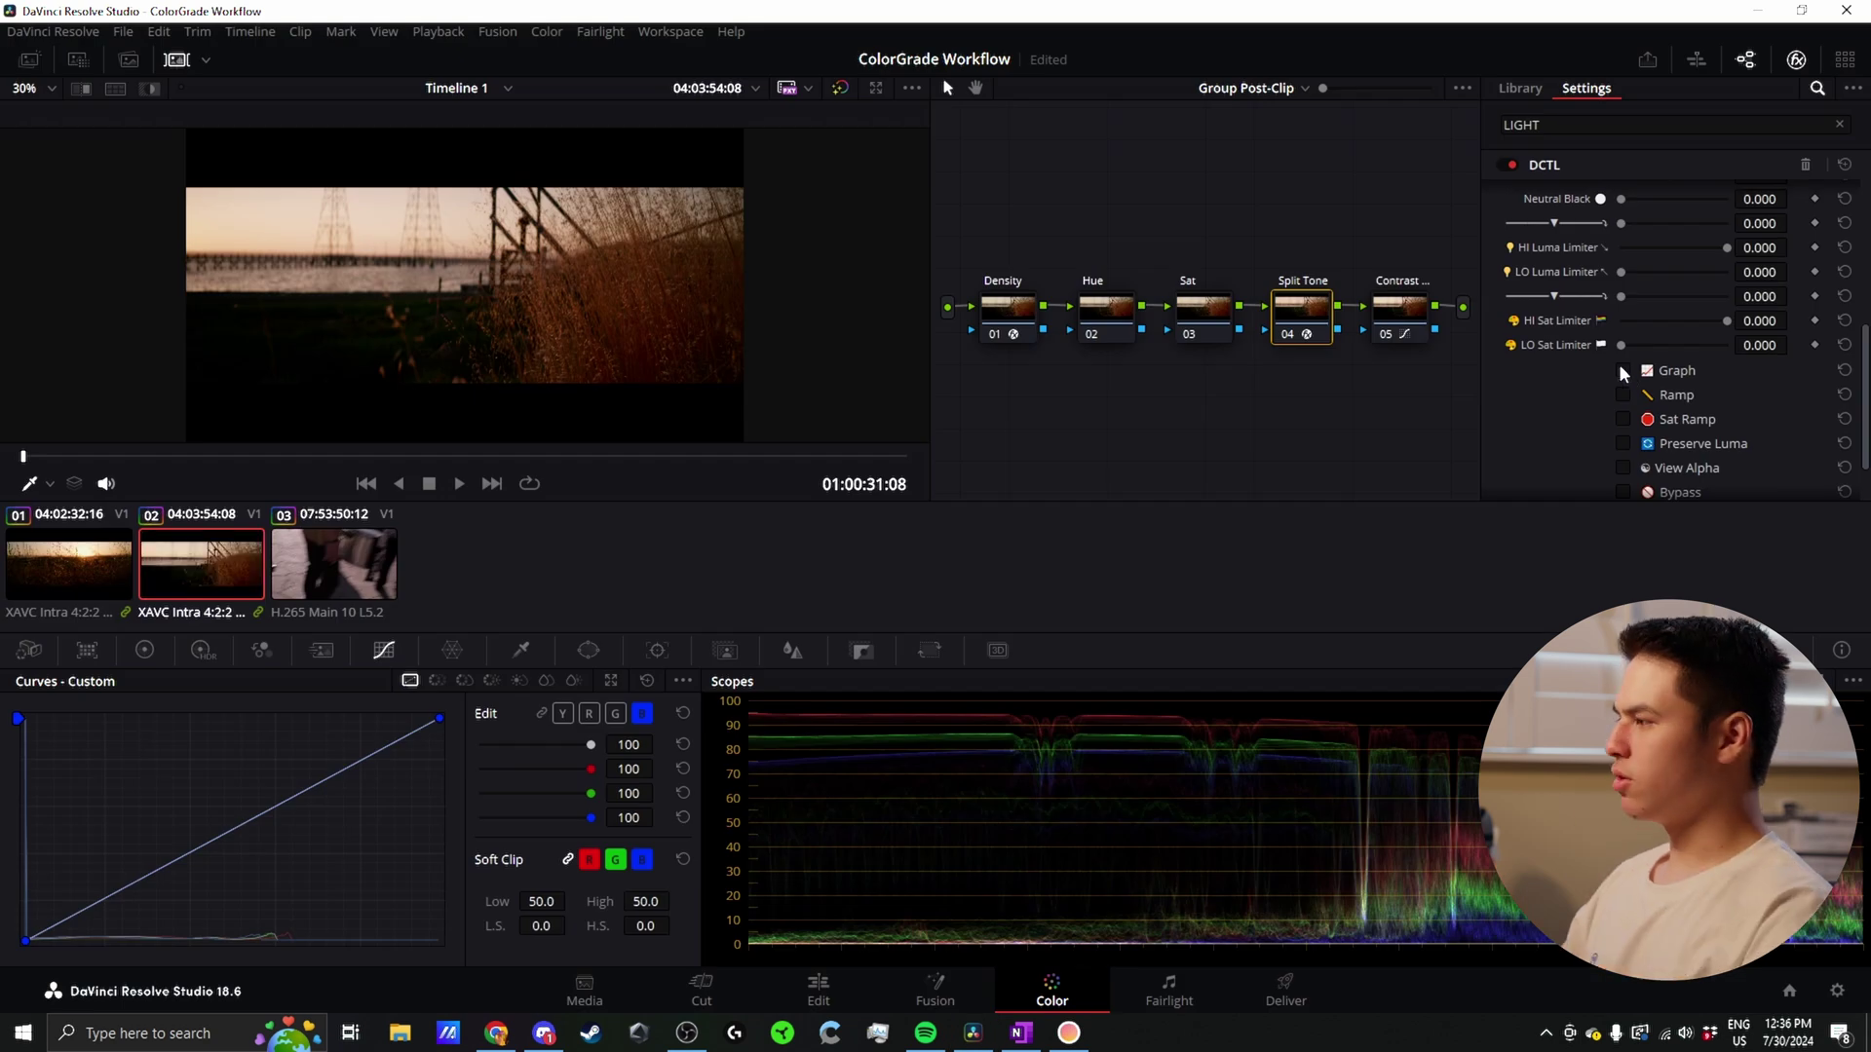
# Step: With the graph overlay on, set Pivot Offset to 0.081 and Pivot Width to 0.190
pyautogui.click(1623, 370)
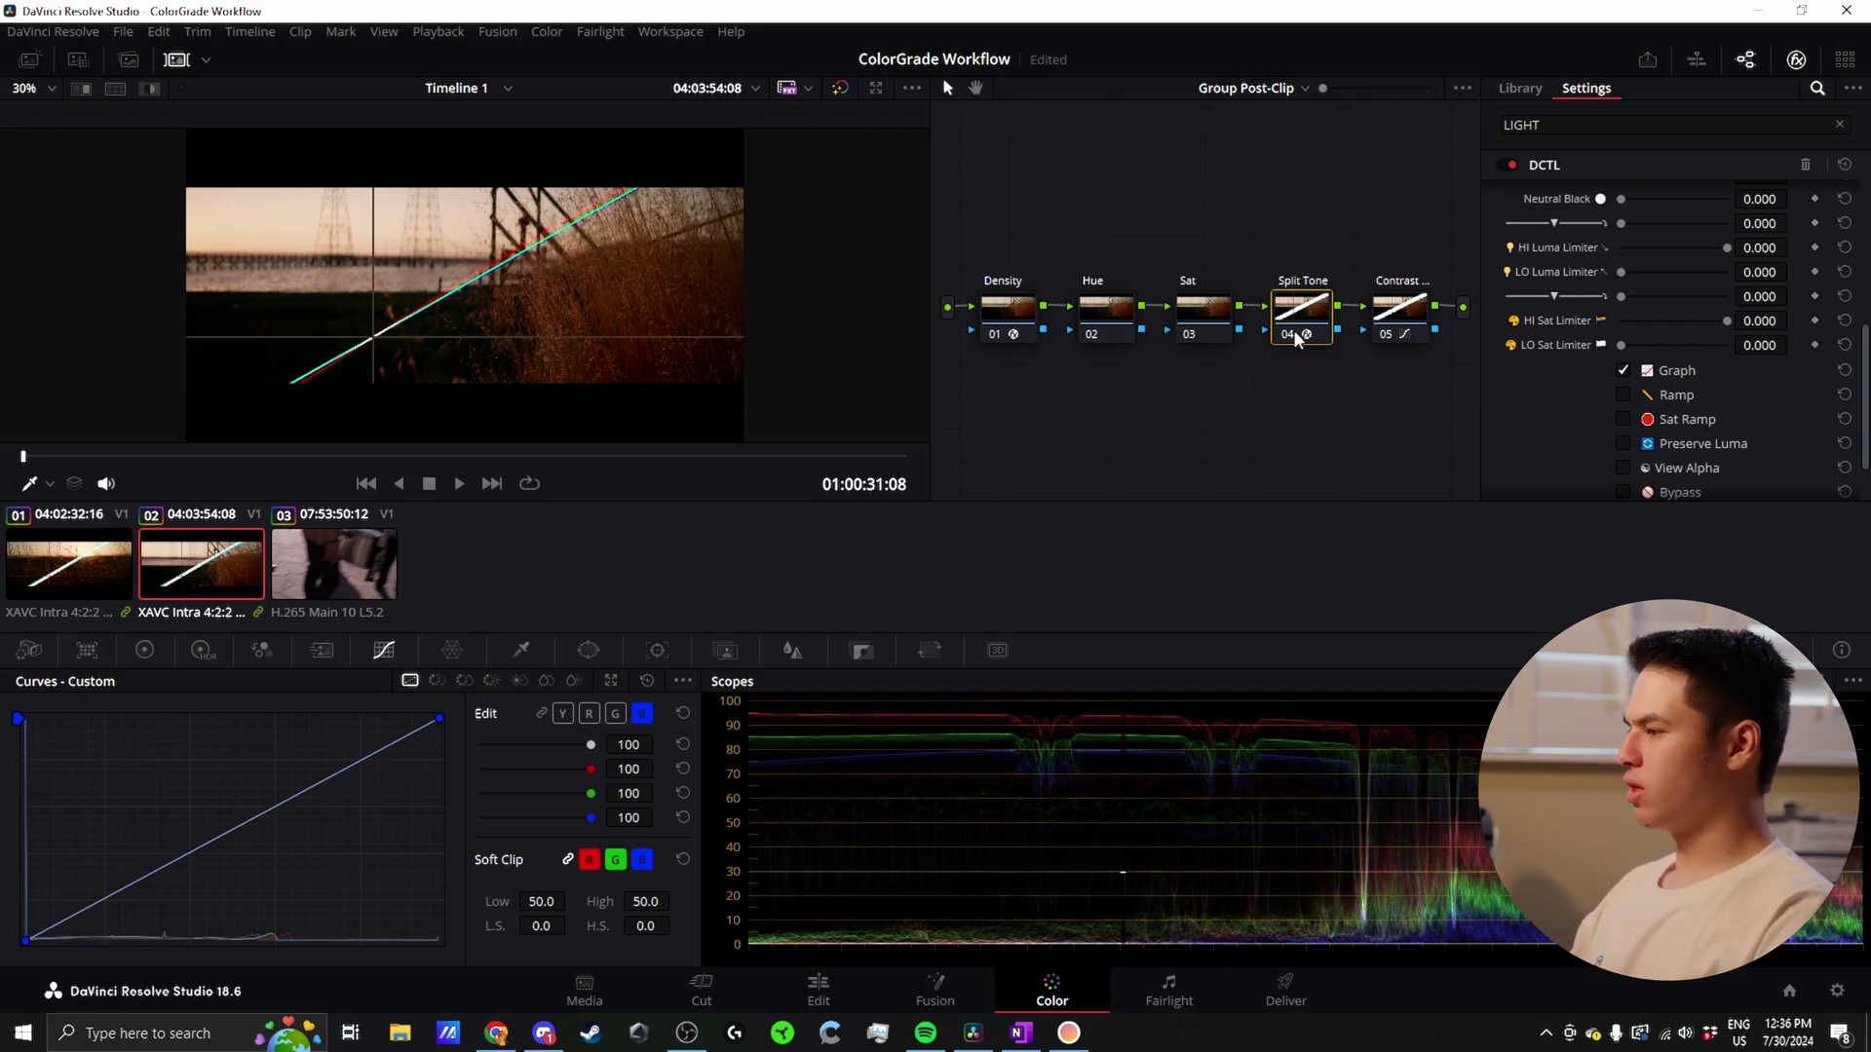
pyautogui.scroll(2, 1658, 400)
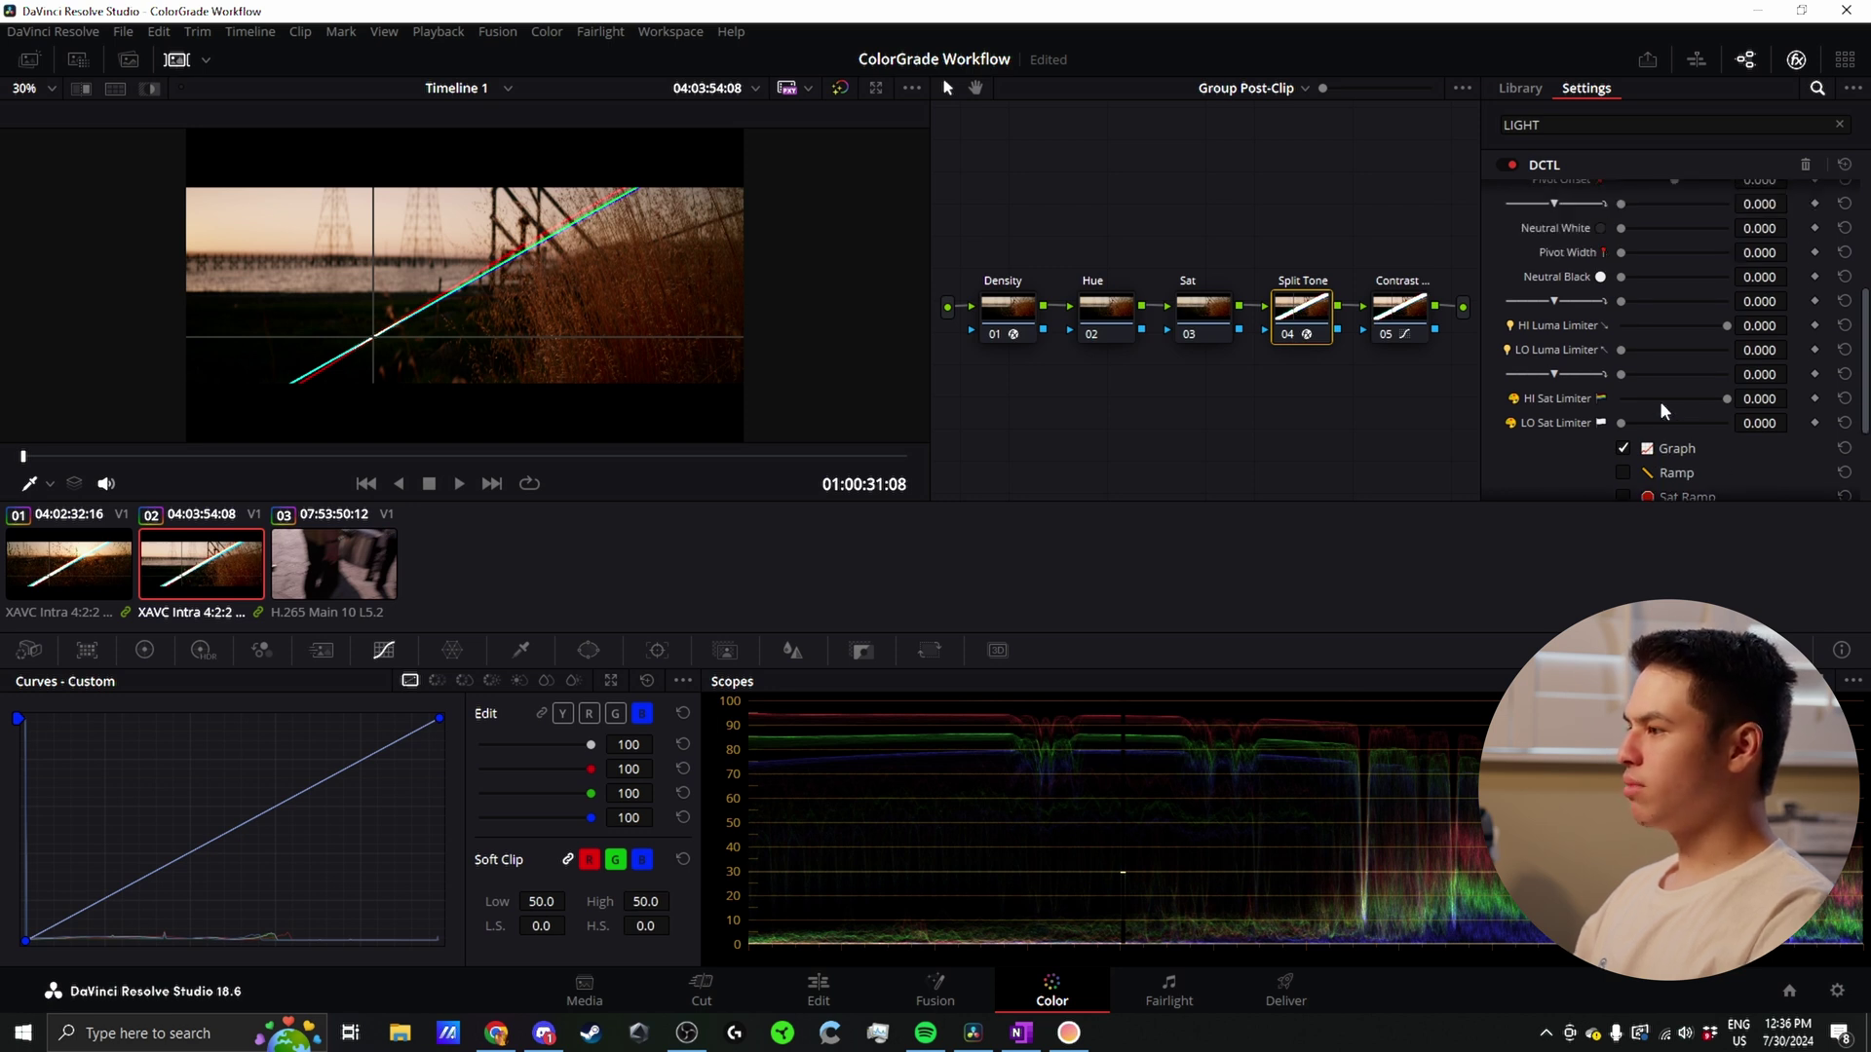
pyautogui.scroll(5, 1659, 401)
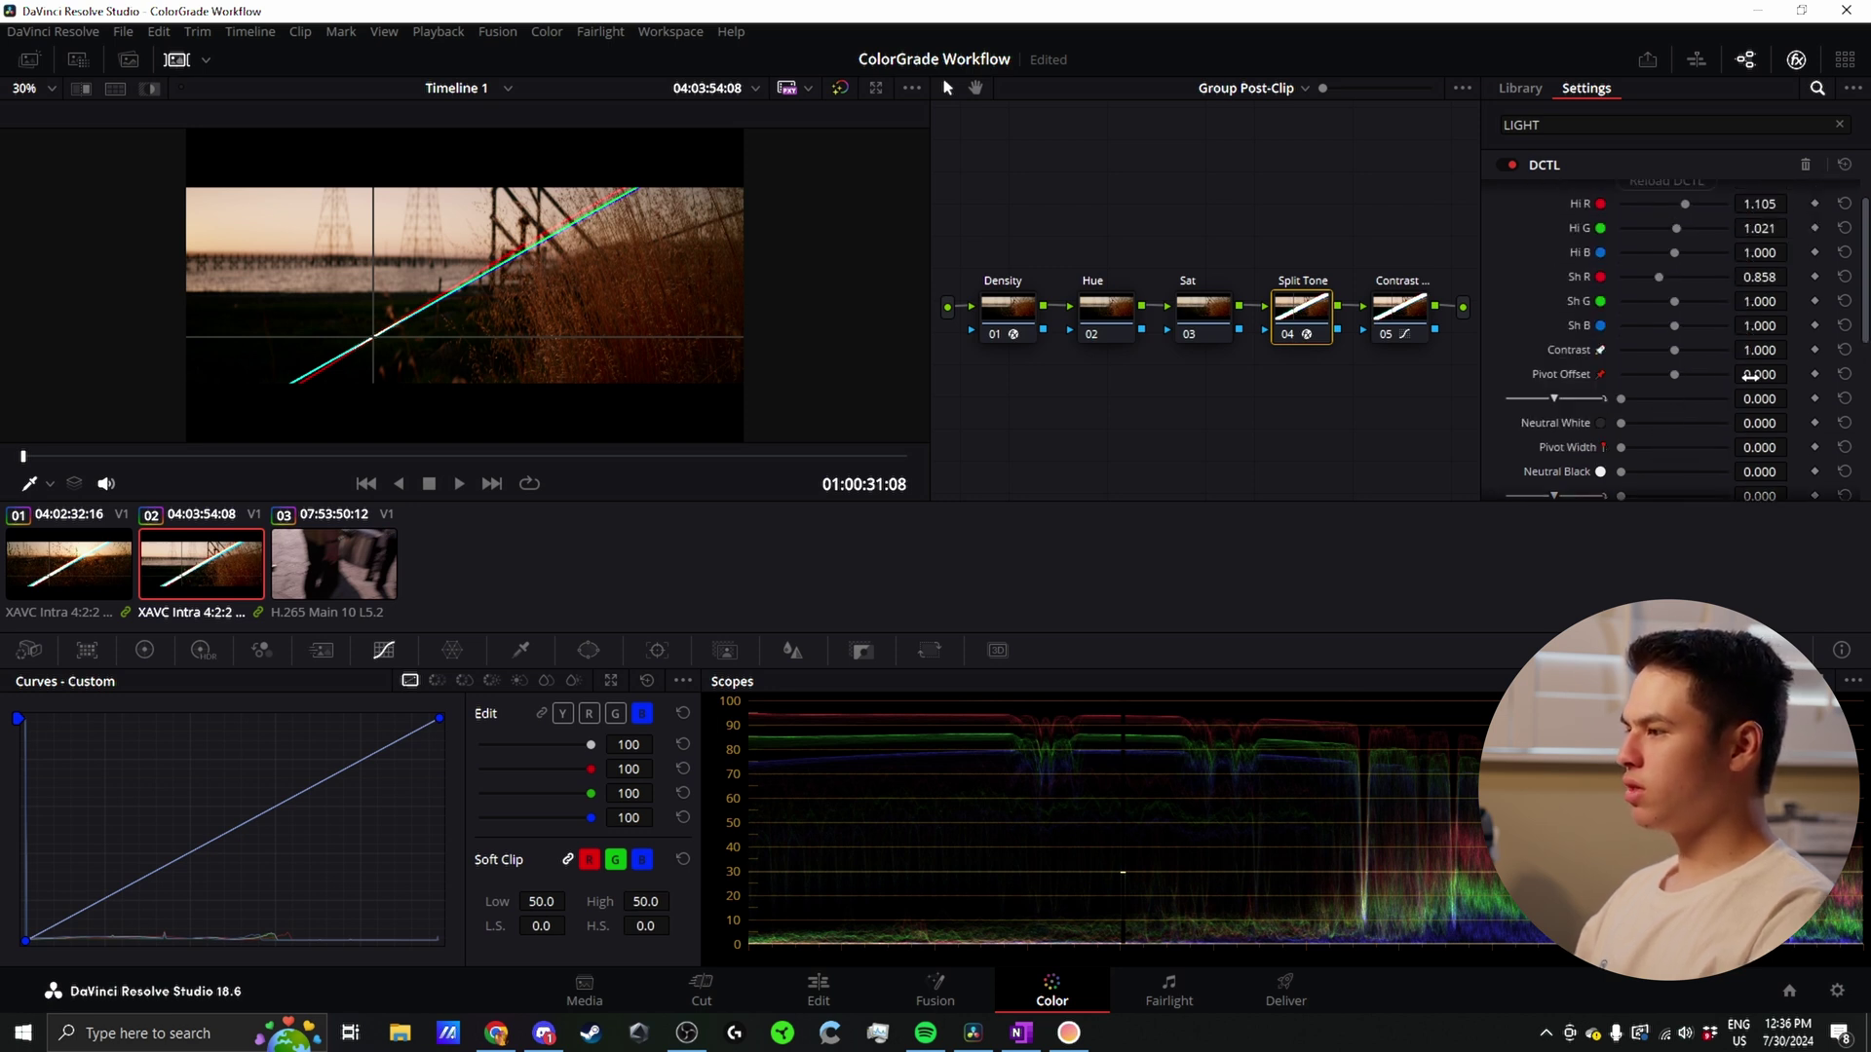
pyautogui.moveTo(1751, 377); pyautogui.dragTo(1793, 374)
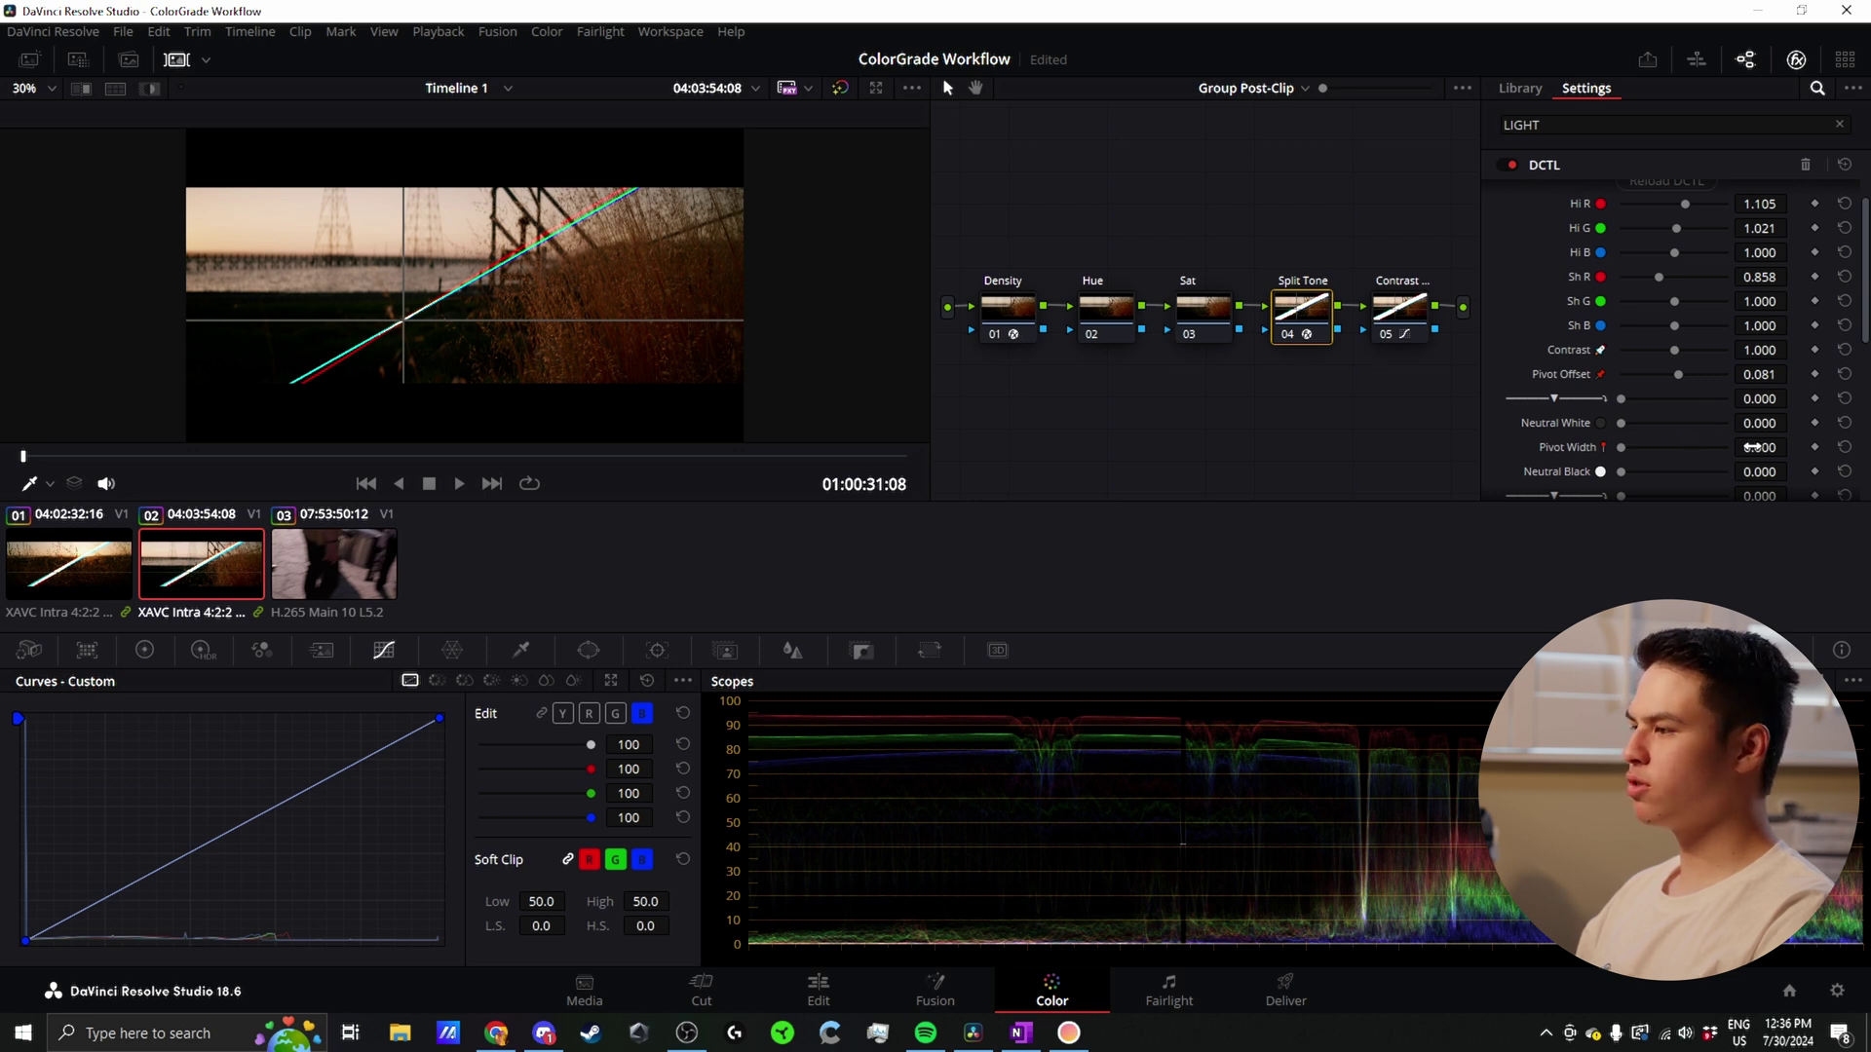
pyautogui.moveTo(1752, 447); pyautogui.dragTo(1793, 446)
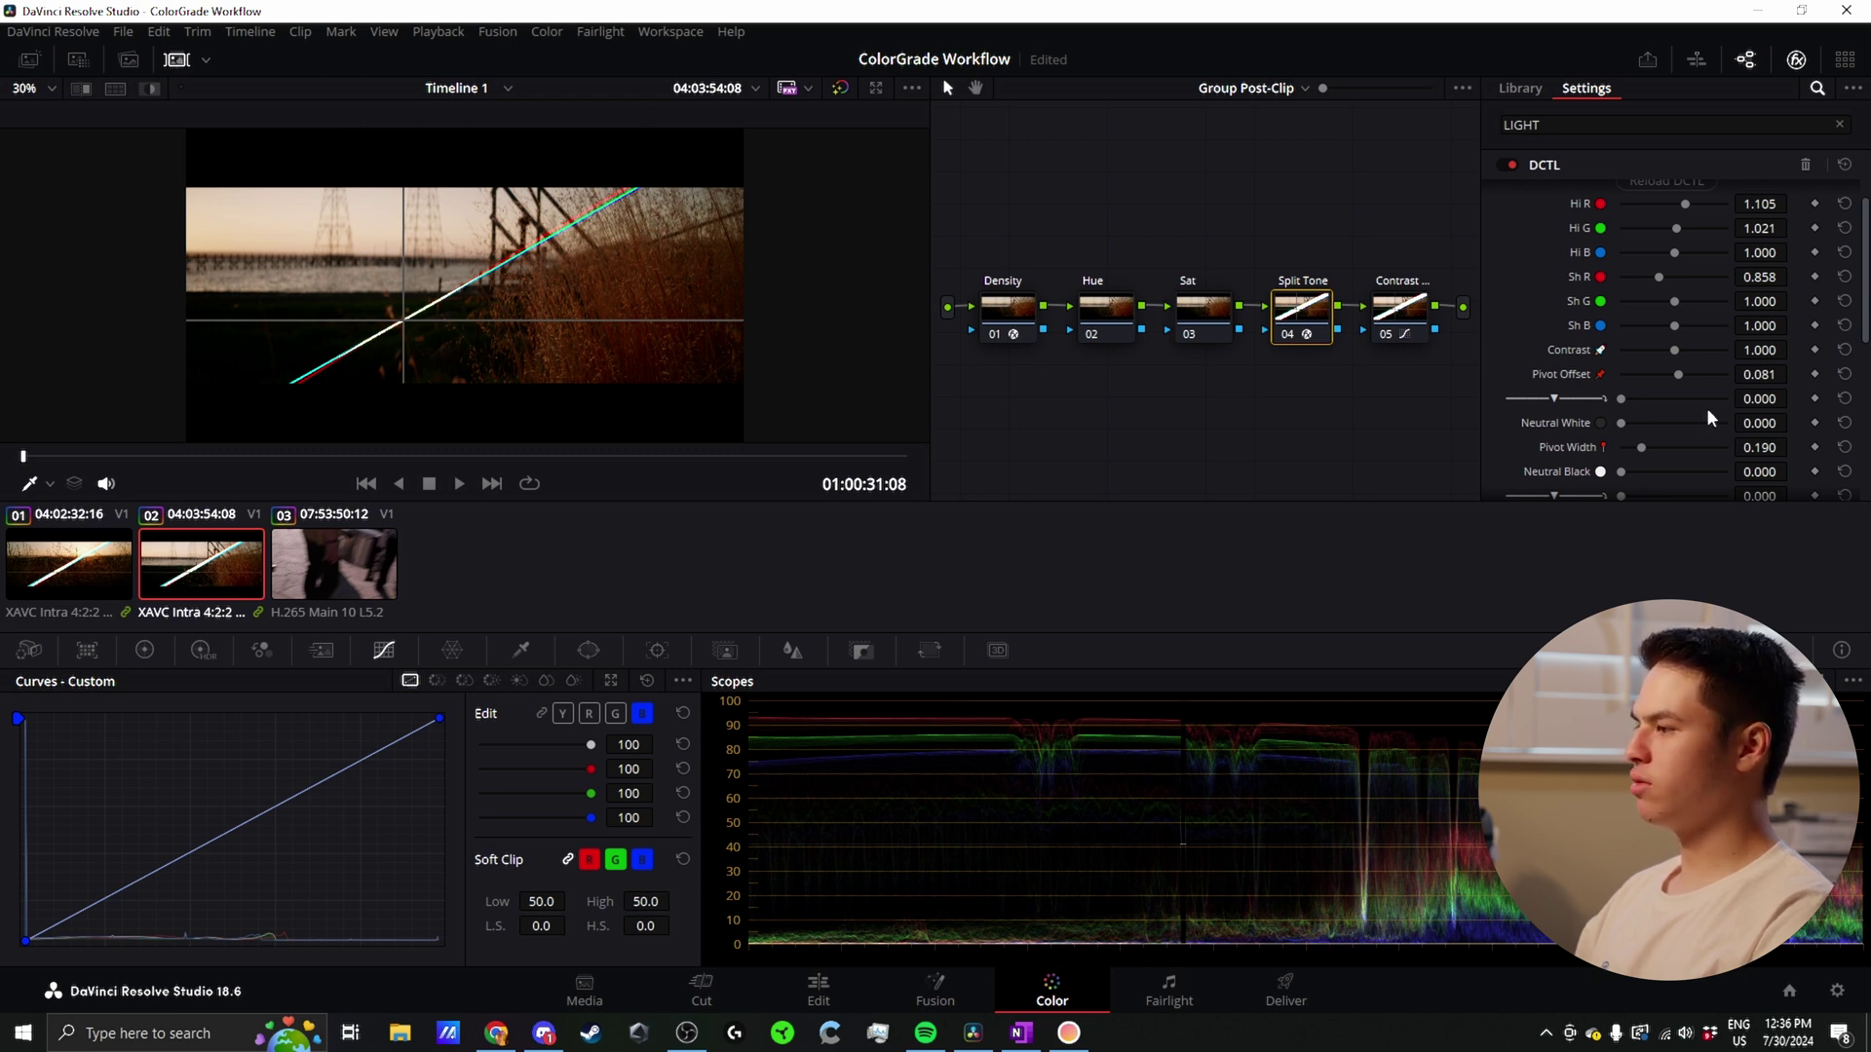
# Step: Set Neutral White to 0.194 and Neutral Black to 0.050, then hide the graph overlay
pyautogui.moveTo(1760, 423); pyautogui.dragTo(1793, 423)
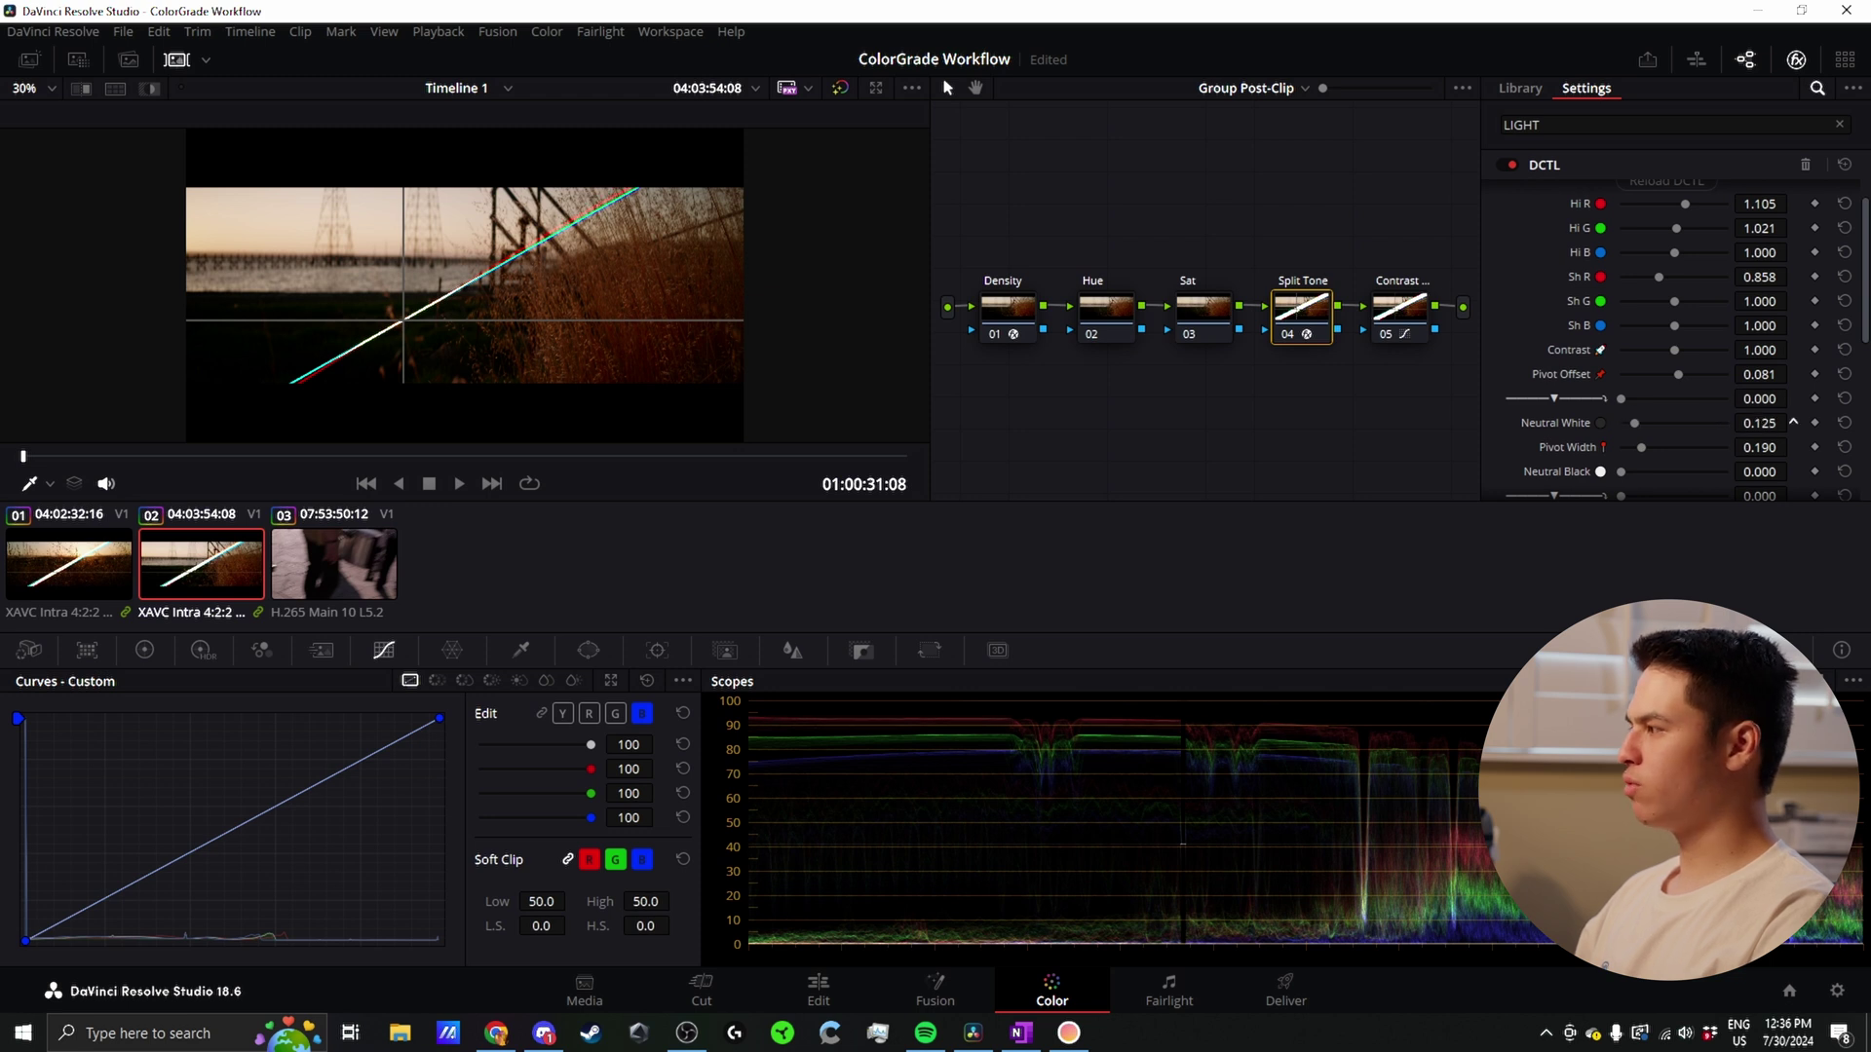
pyautogui.moveTo(1656, 423); pyautogui.dragTo(1751, 432)
pyautogui.scroll(-1, 1641, 425)
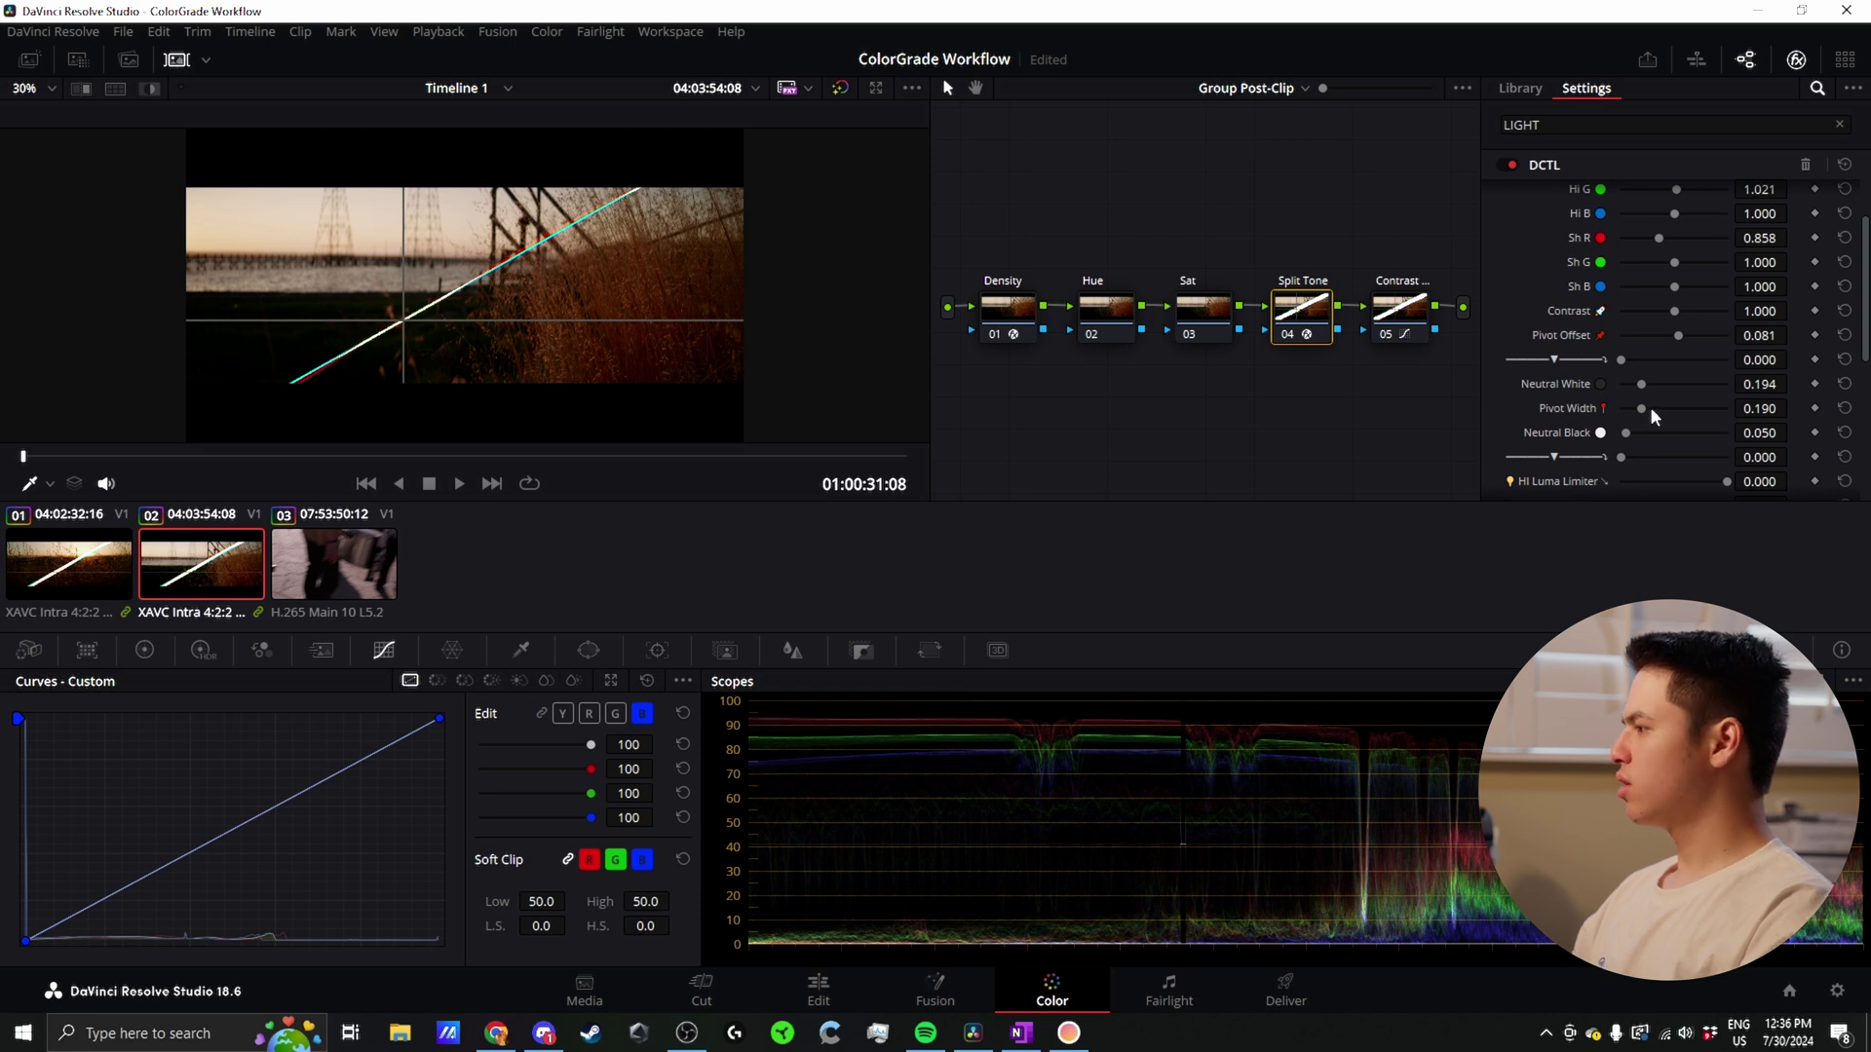
pyautogui.scroll(-5, 1650, 406)
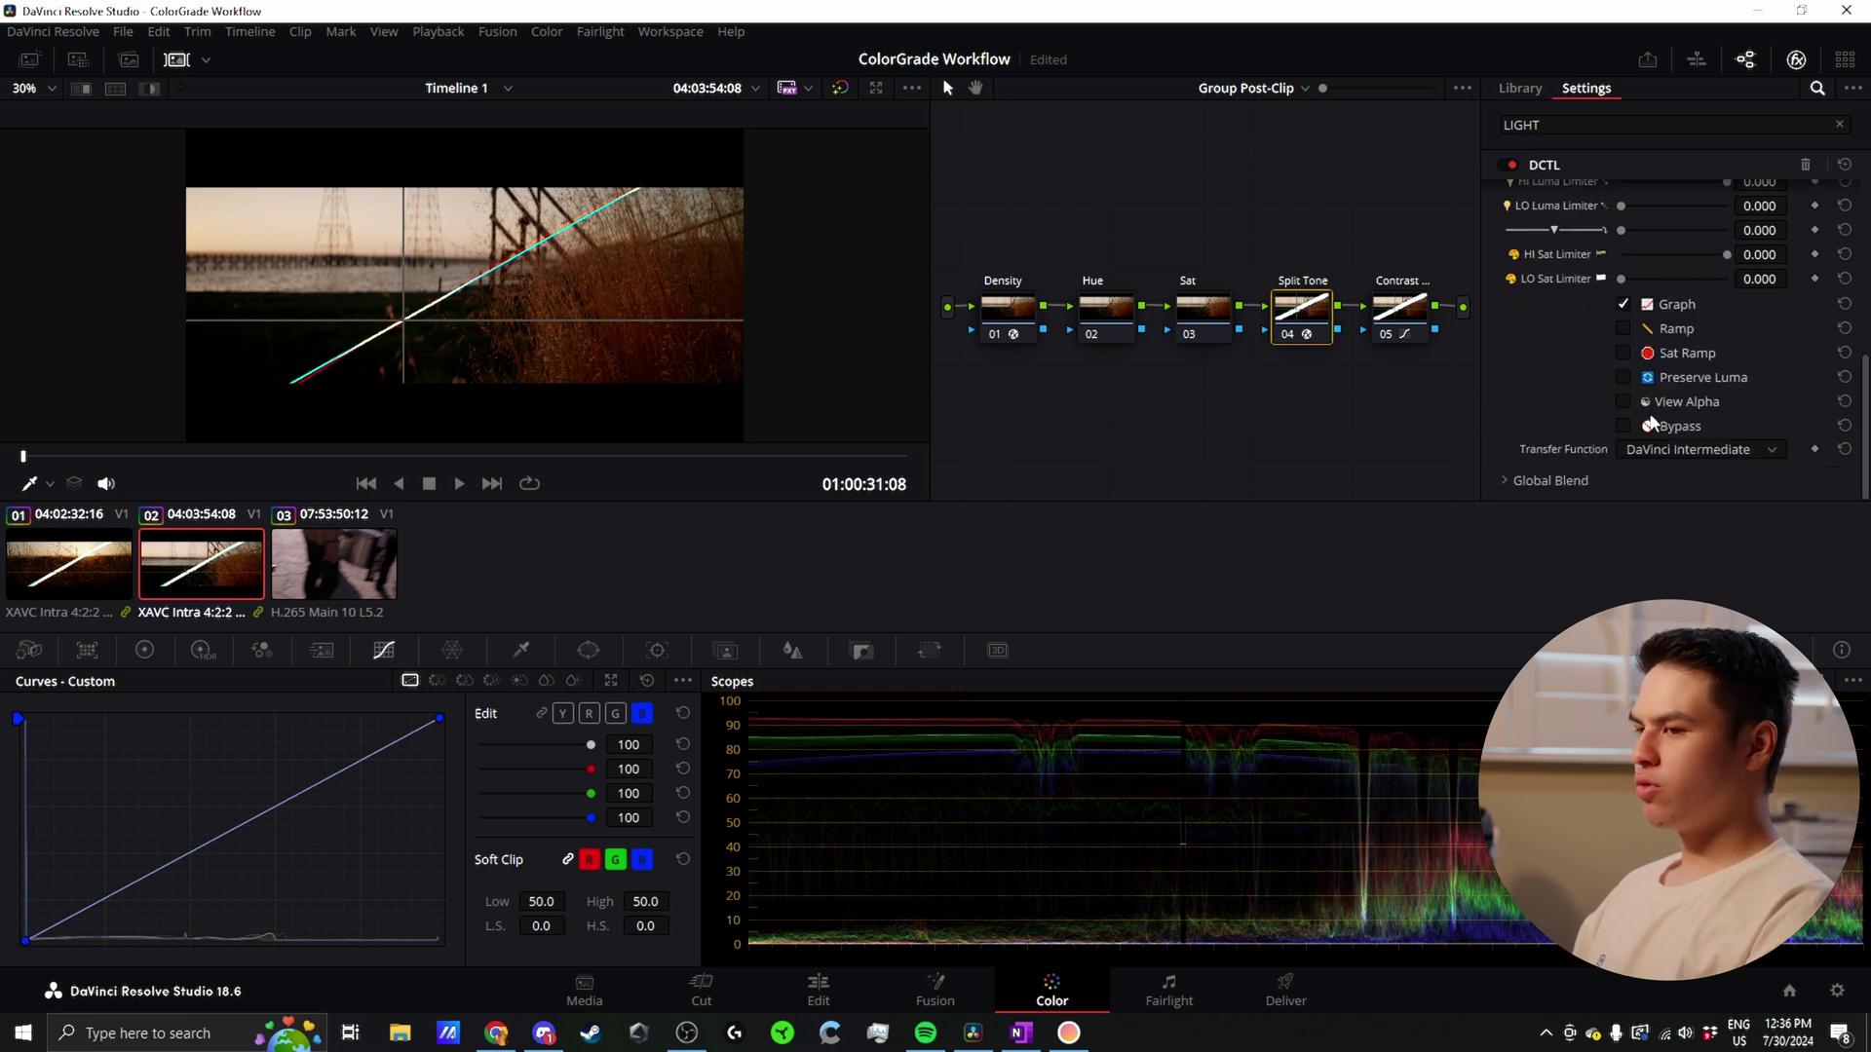
pyautogui.click(1619, 305)
pyautogui.scroll(3, 1589, 371)
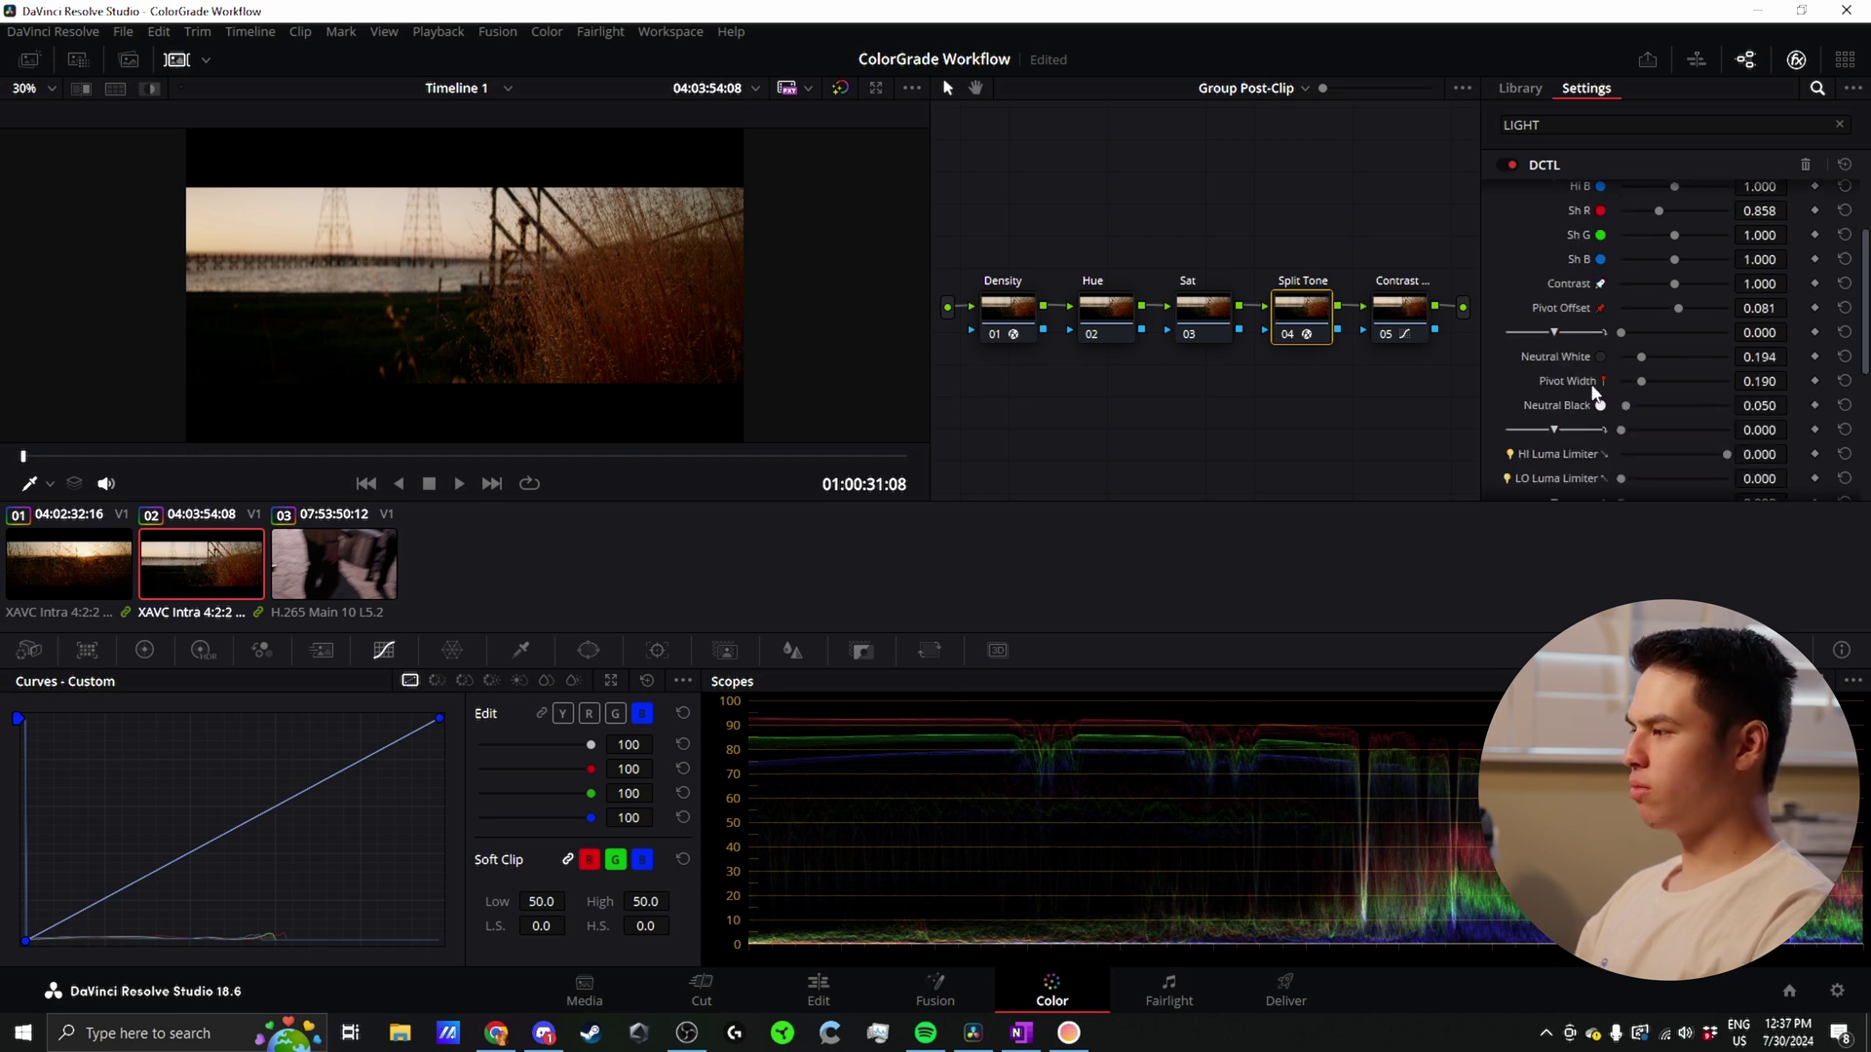
pyautogui.hotkey('shift', ';')
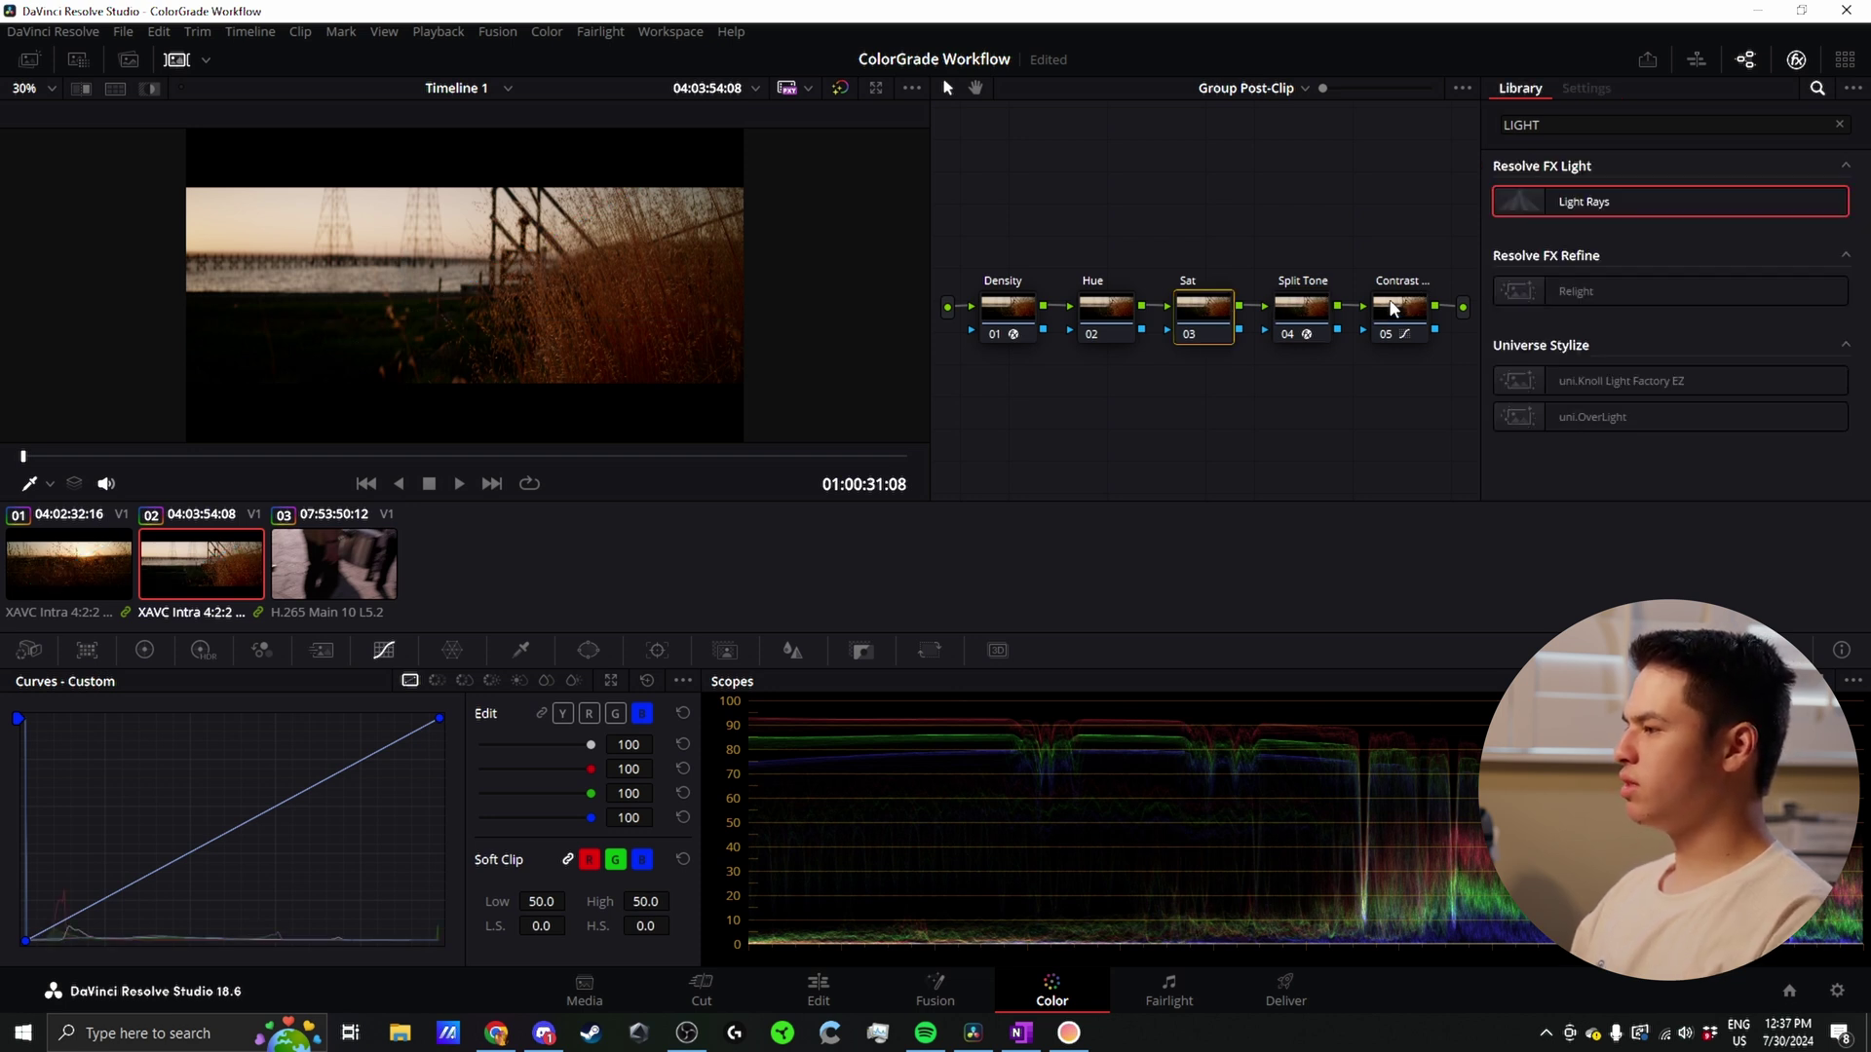
# Step: Keep the Sat node on HSV channel 2 and set its Gain master wheel to 1.06
pyautogui.click(147, 650)
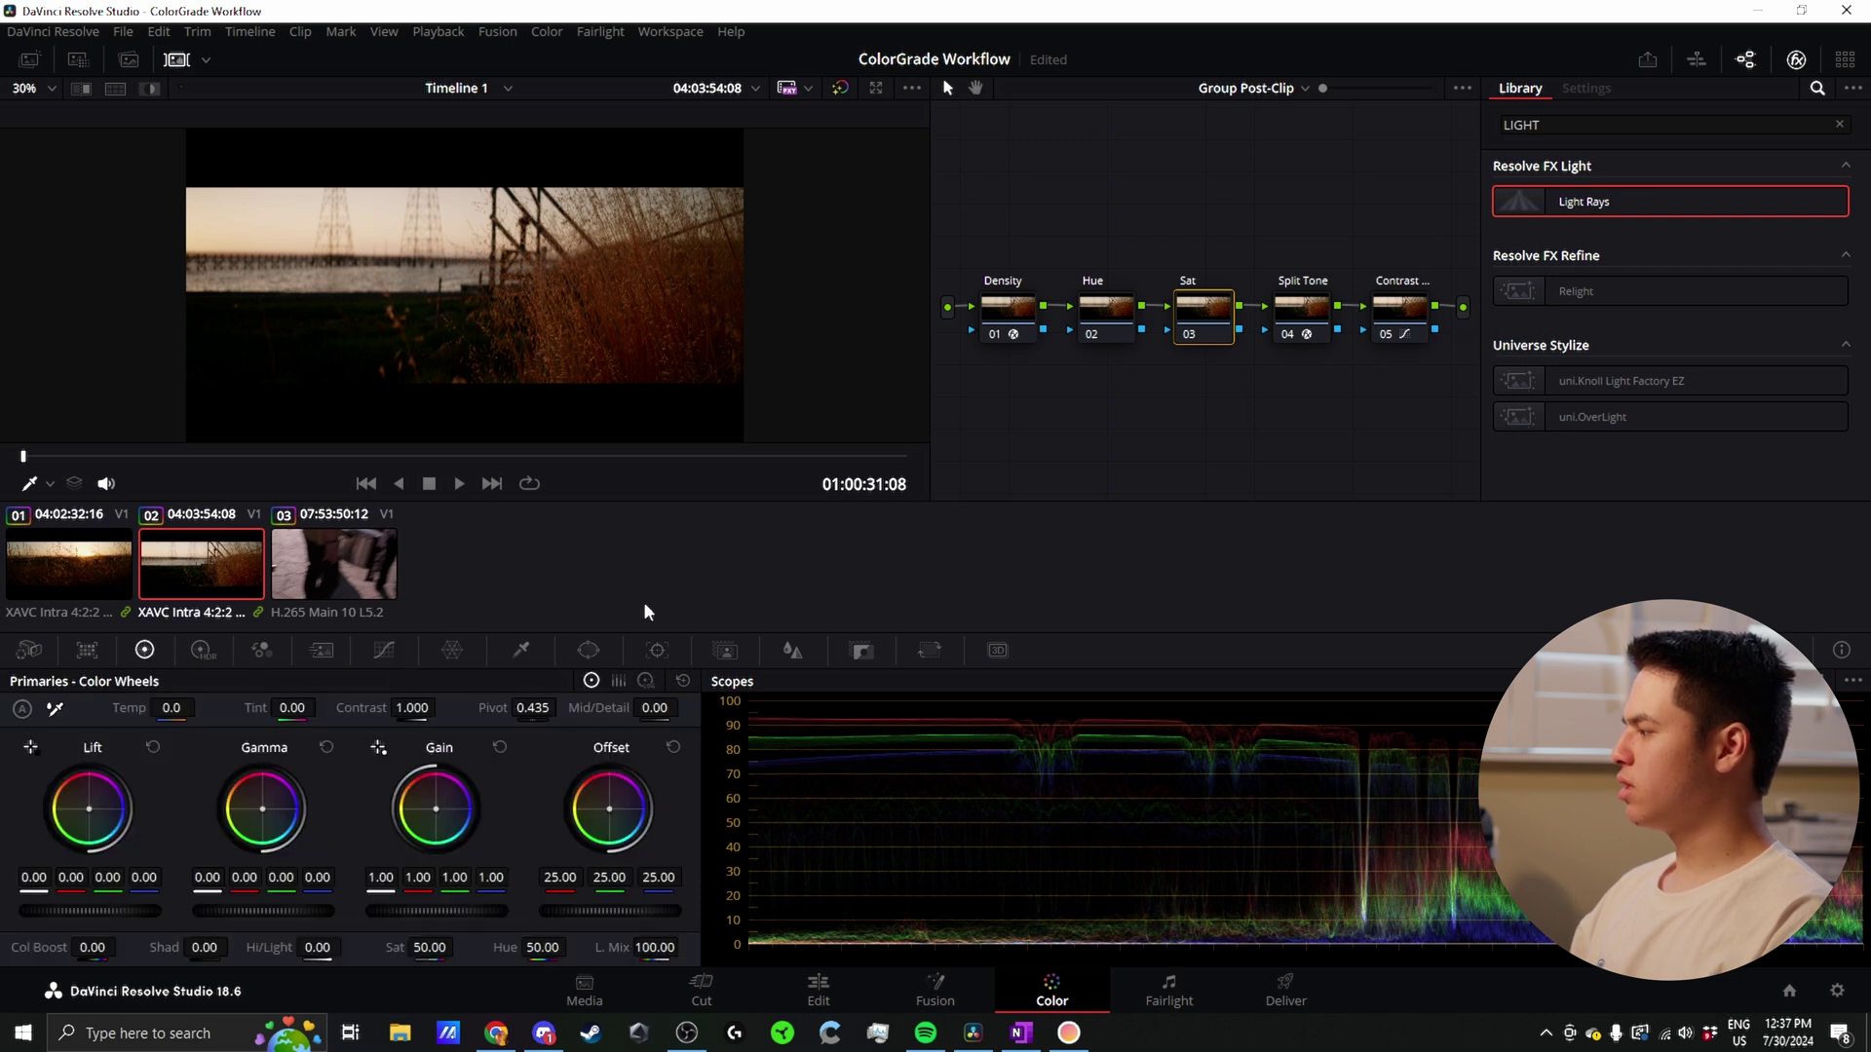
pyautogui.rightClick(1192, 328)
pyautogui.moveTo(1335, 587)
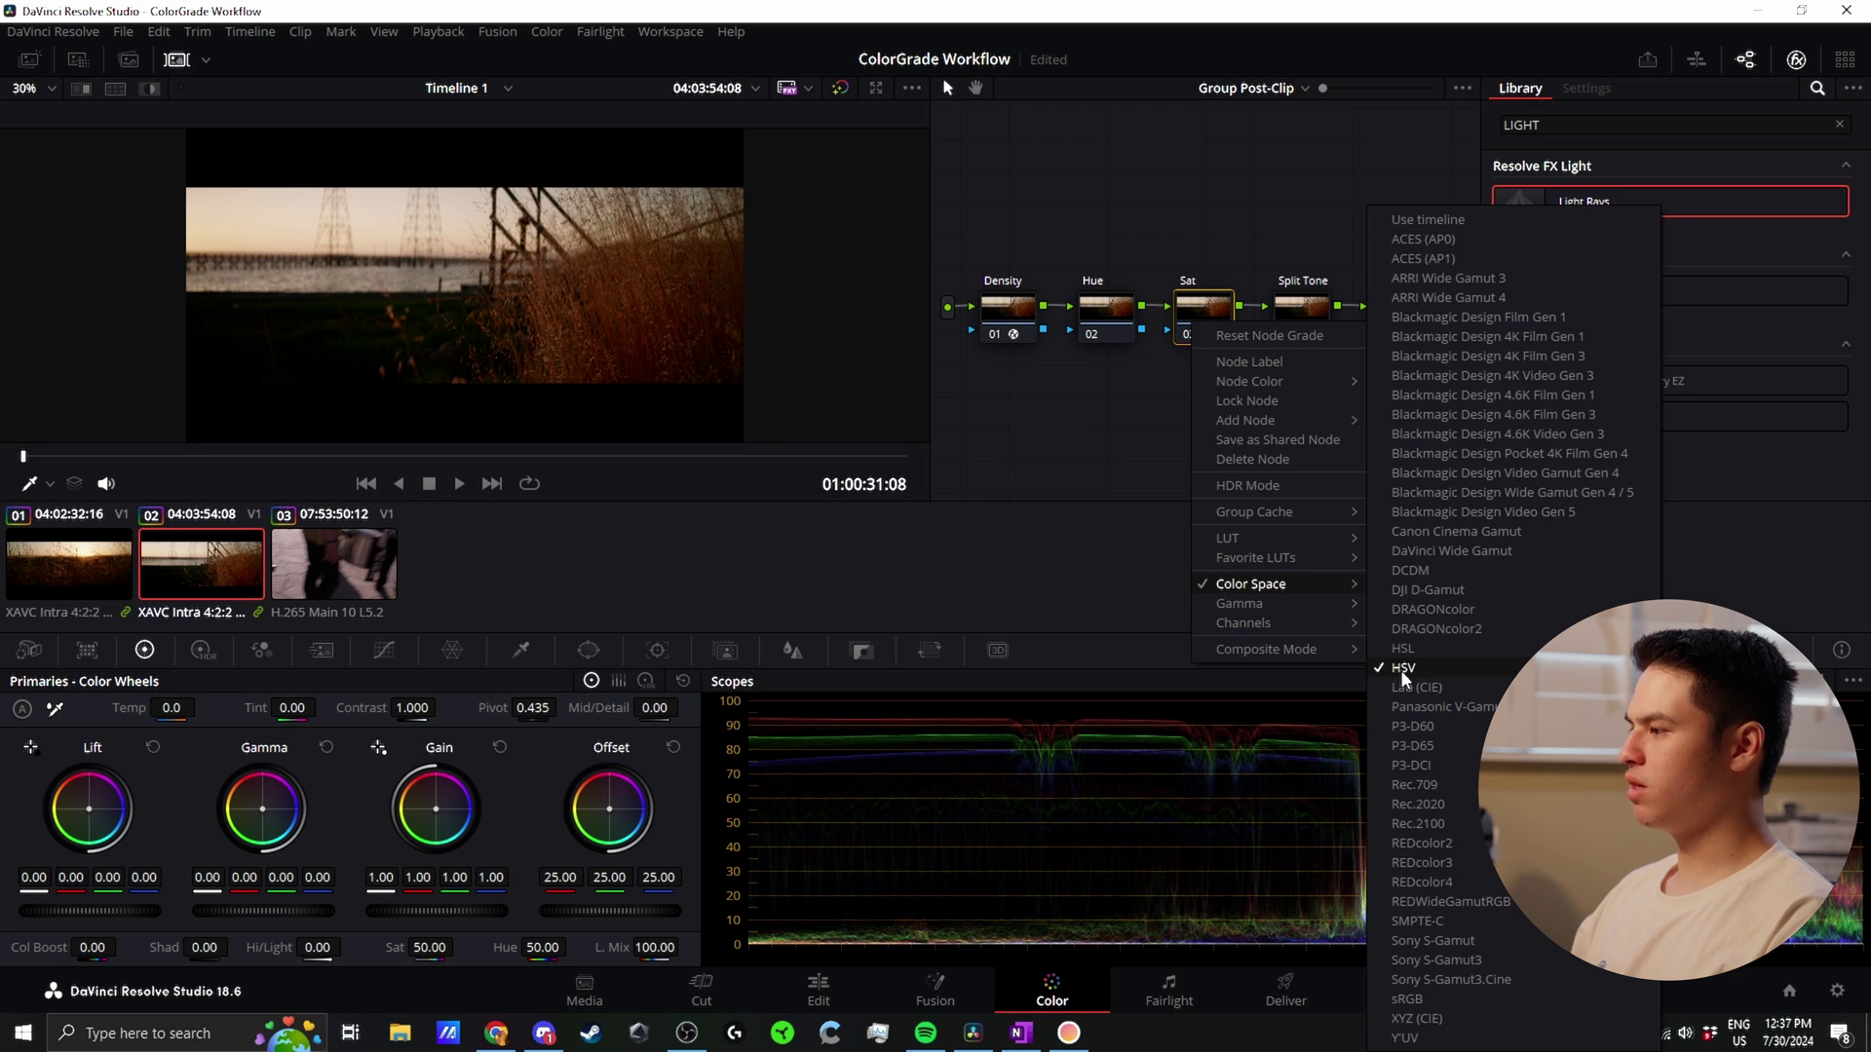
pyautogui.moveTo(1276, 623)
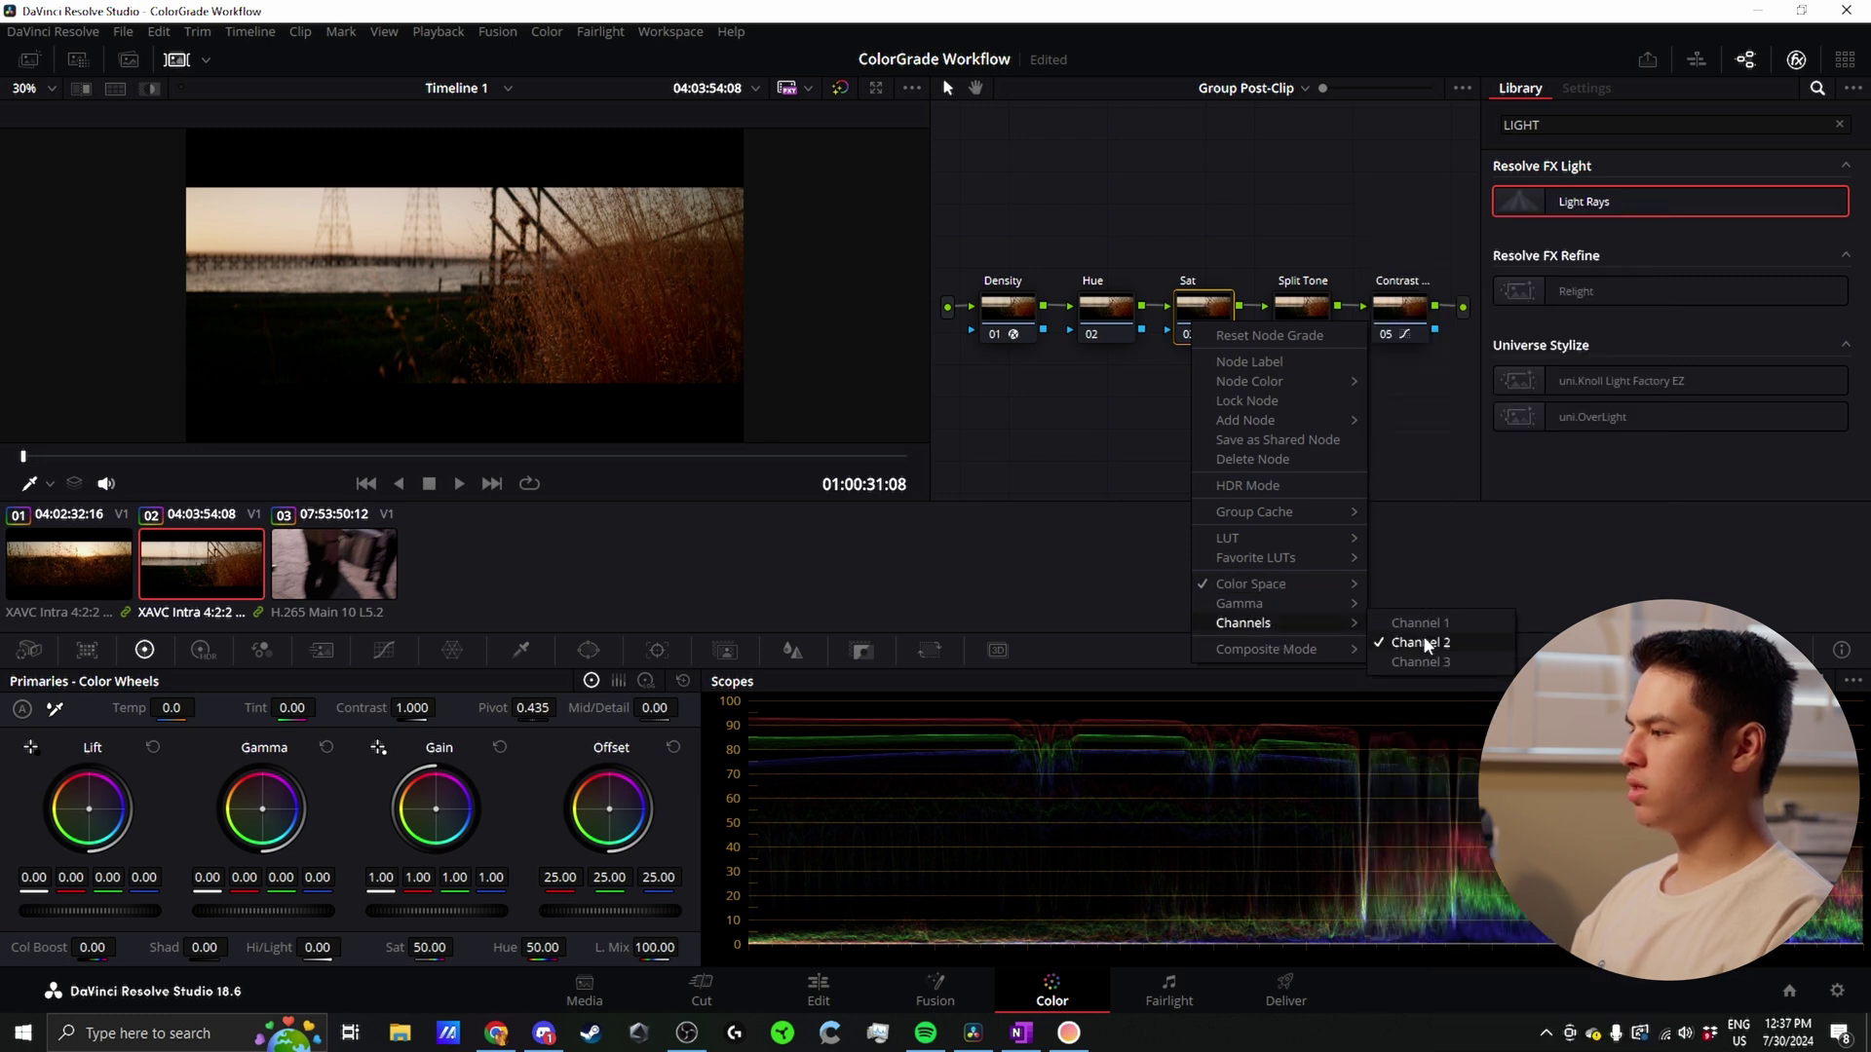
pyautogui.click(1197, 298)
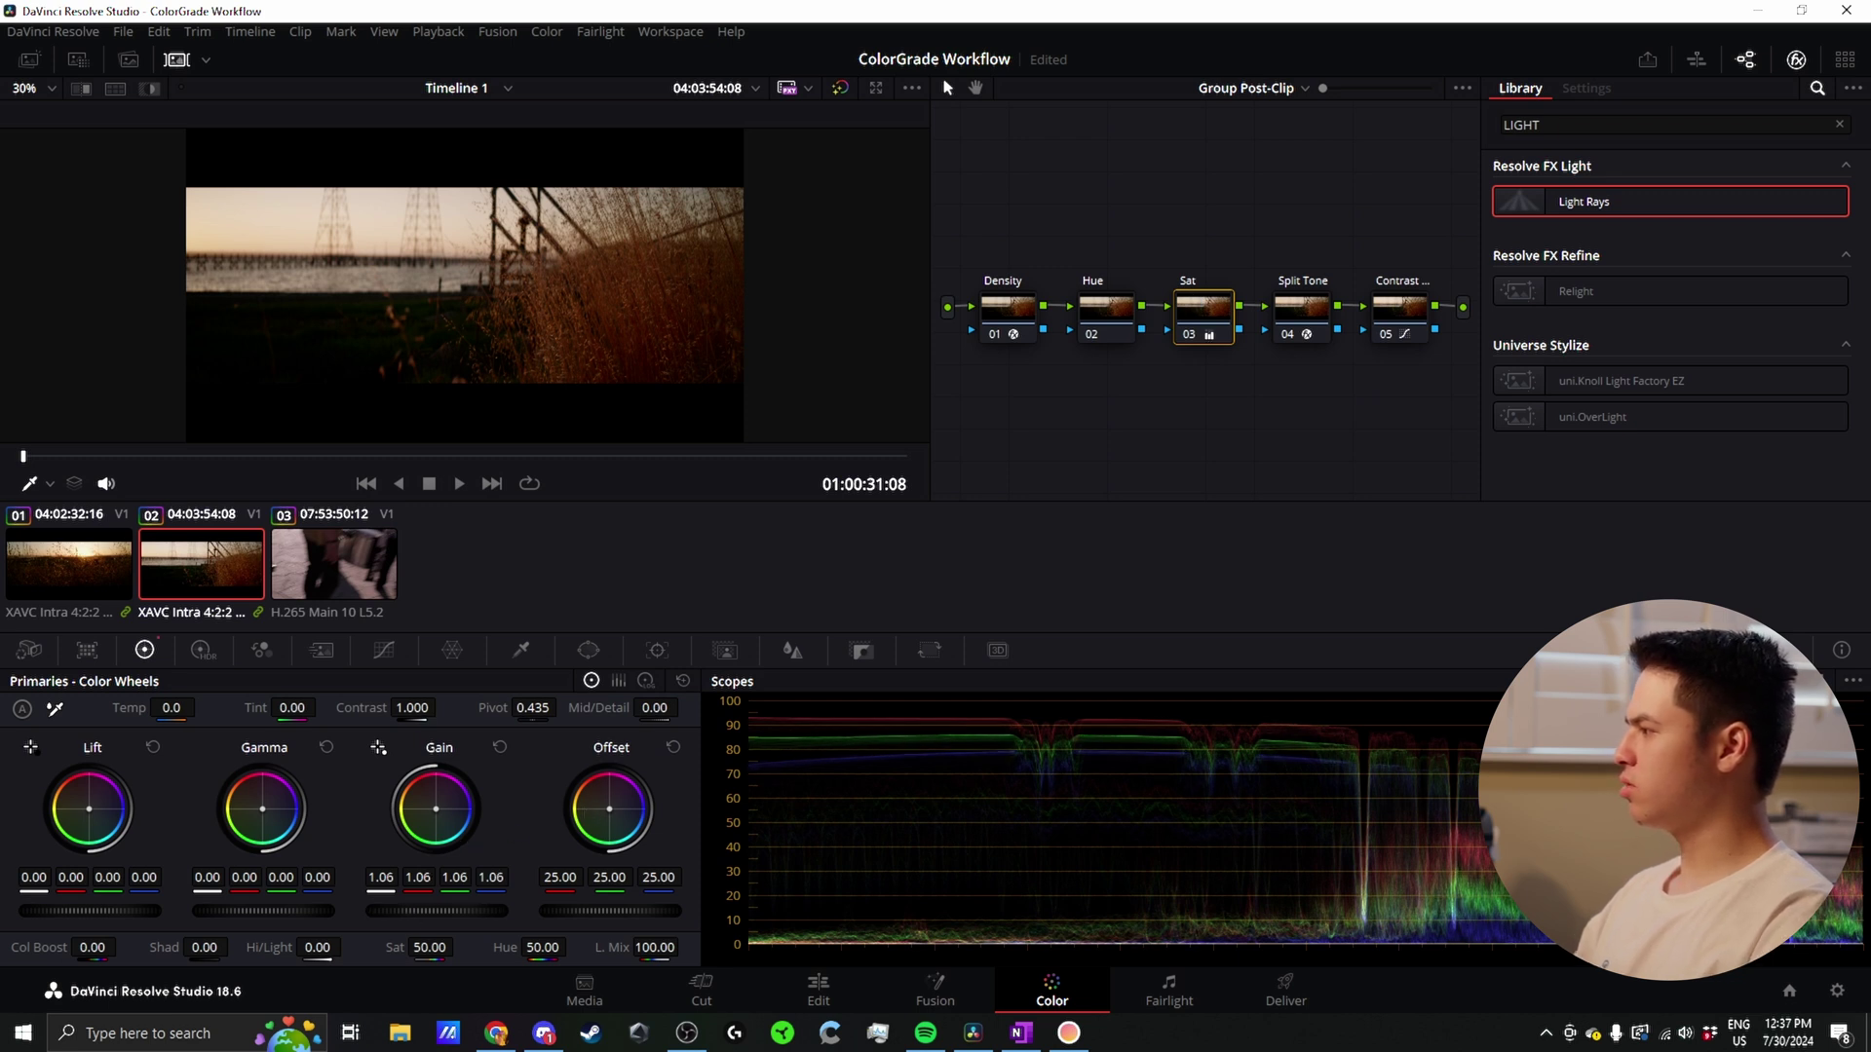
pyautogui.moveTo(436, 911); pyautogui.dragTo(507, 912)
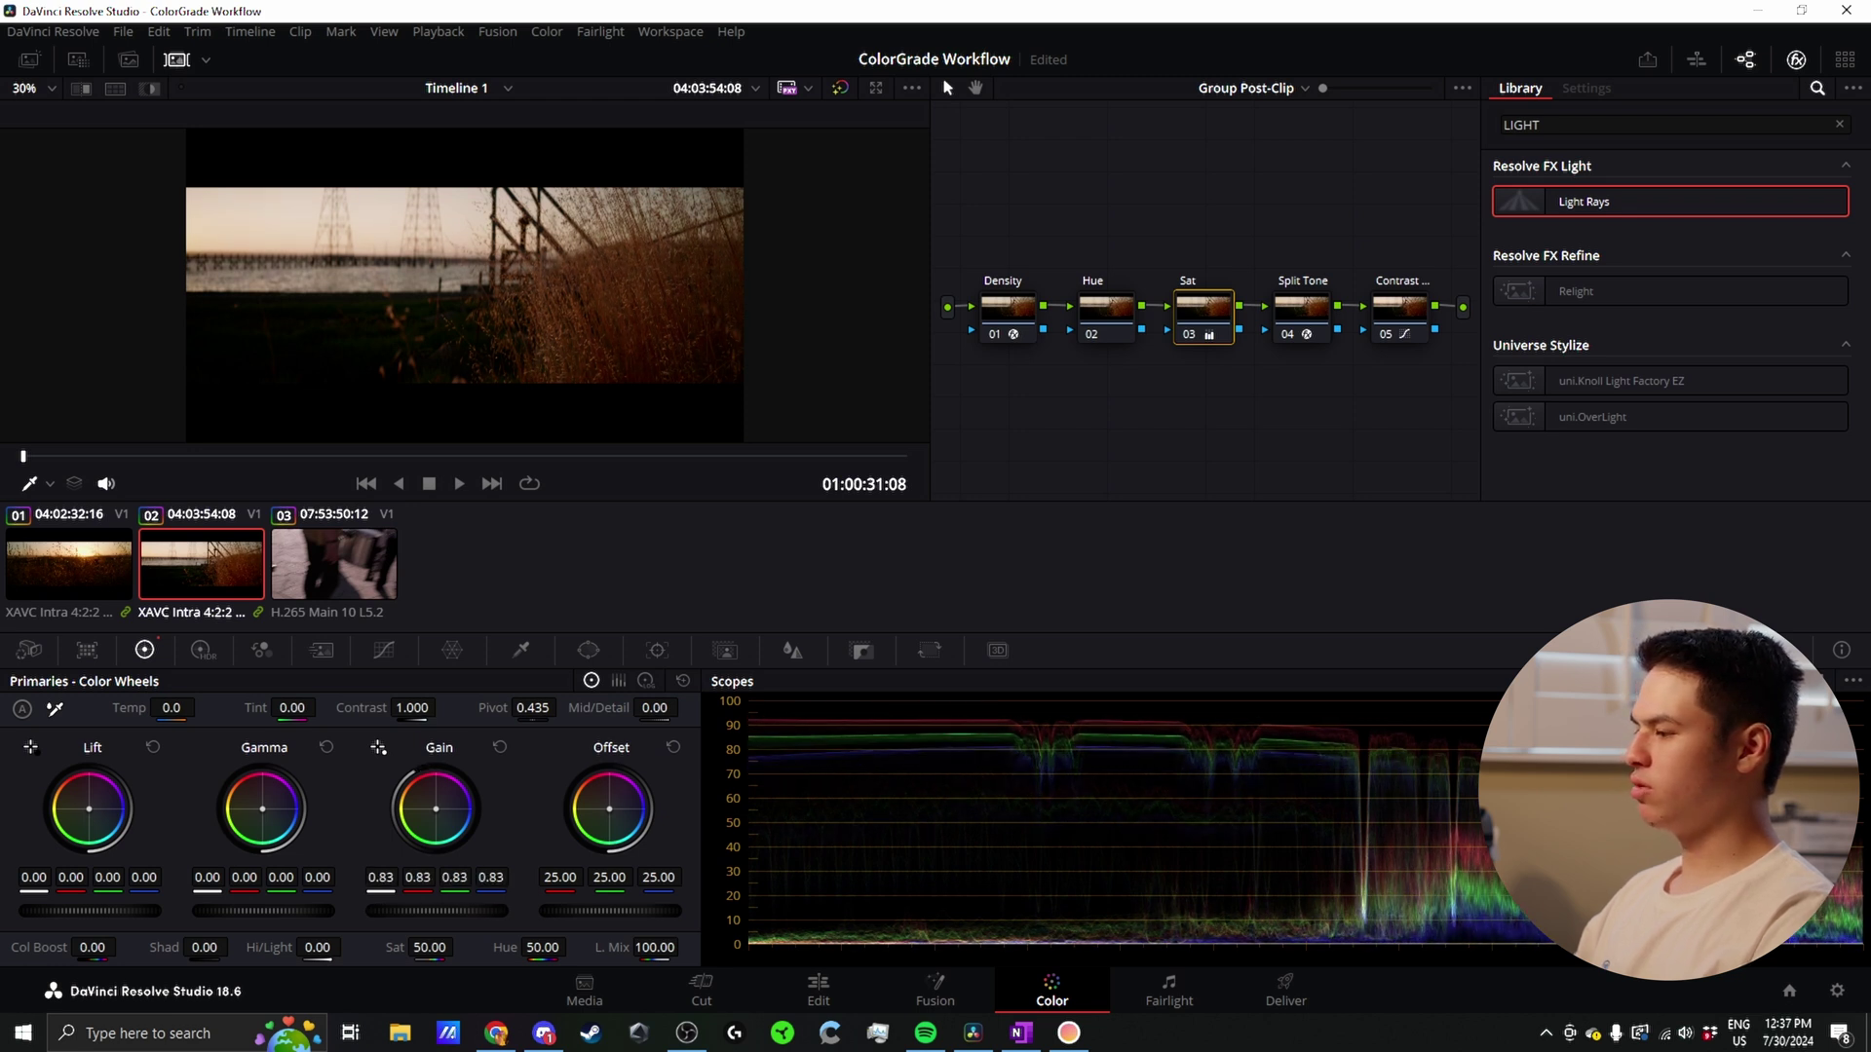
pyautogui.moveTo(507, 911); pyautogui.dragTo(450, 911)
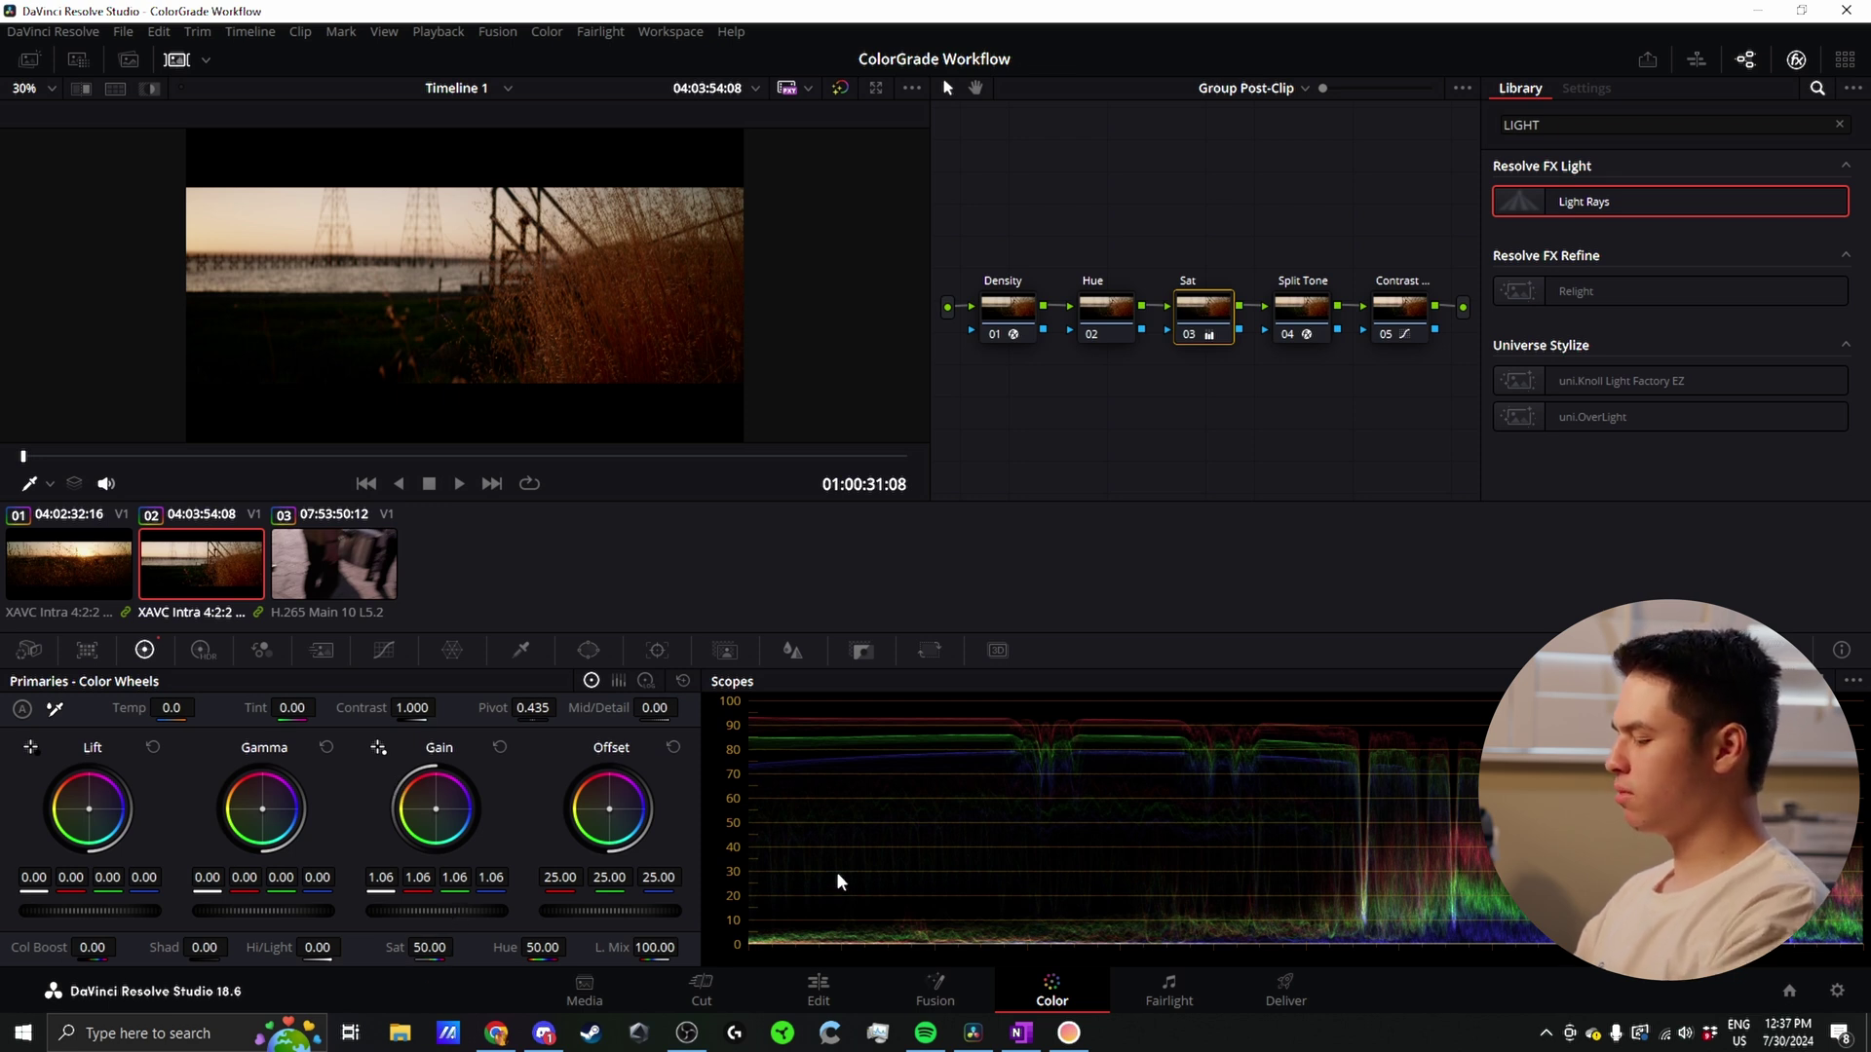
pyautogui.hotkey('shift', ';')
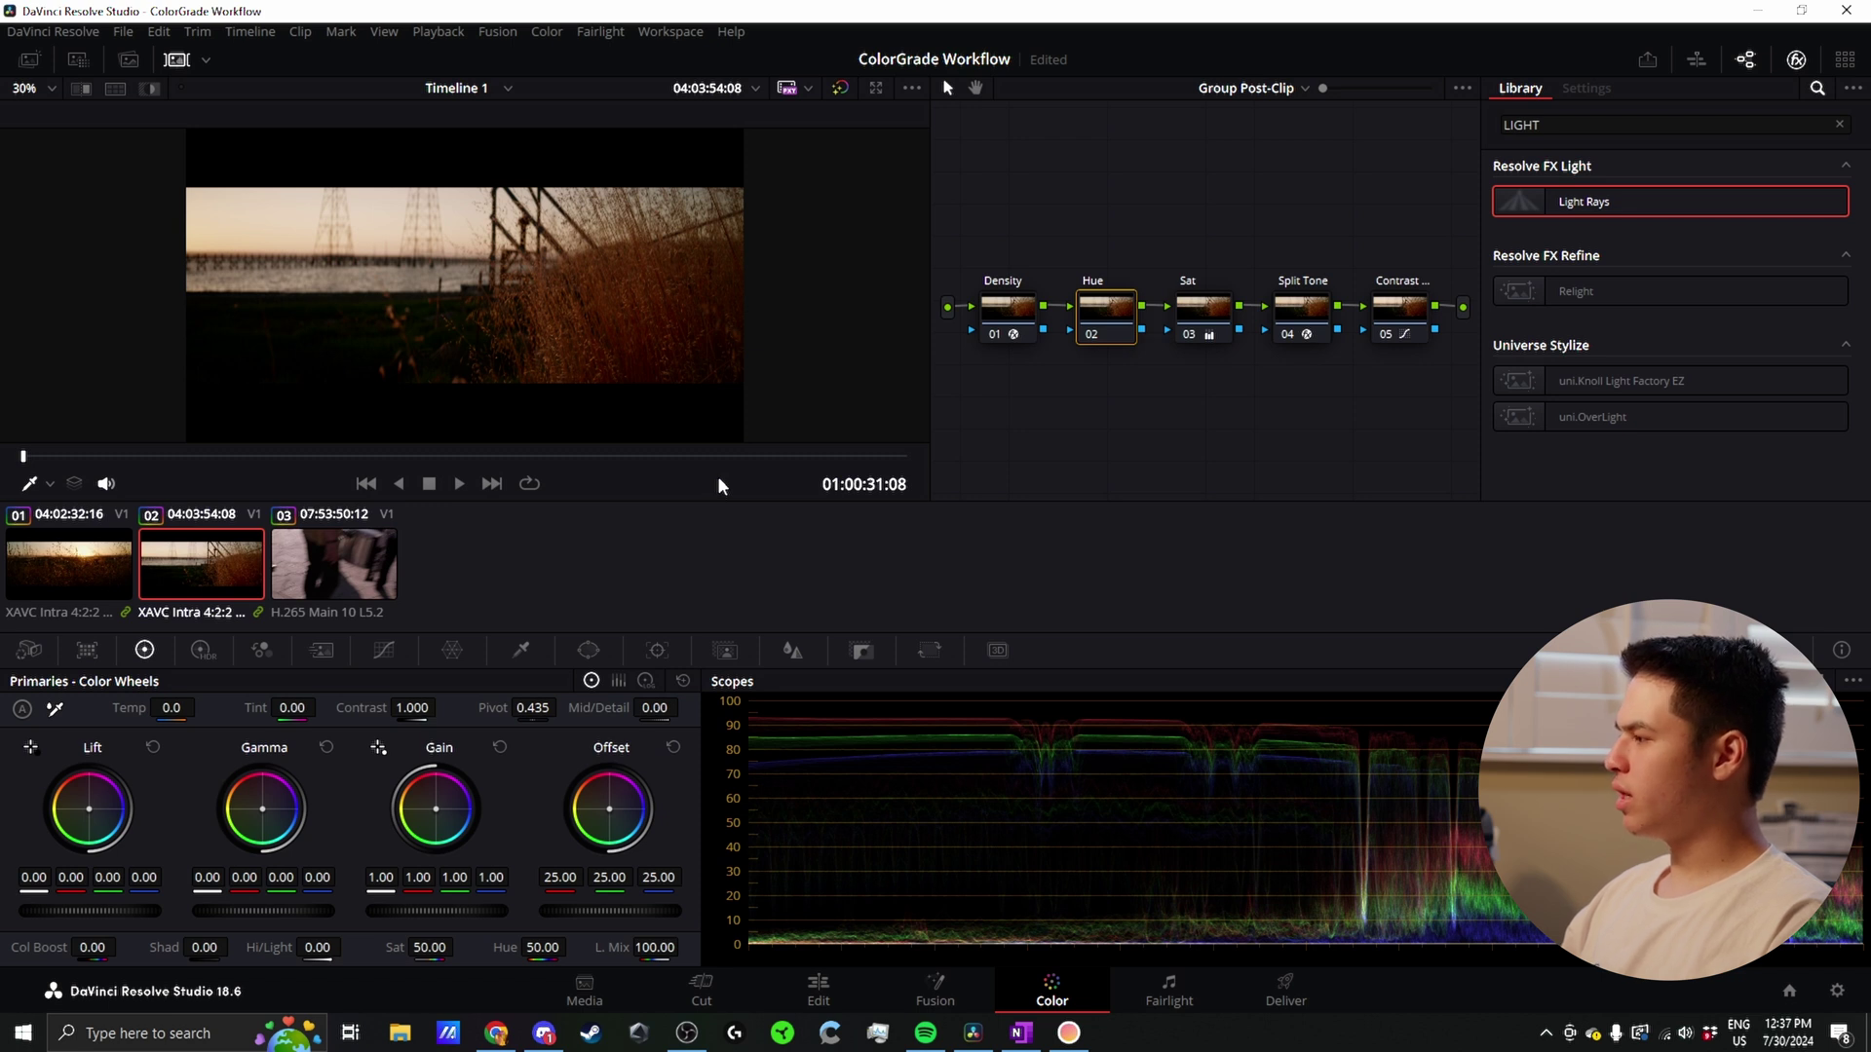
# Step: Check the Hue node's Hue vs Hue and Hue vs Sat curves
pyautogui.click(383, 651)
pyautogui.click(436, 681)
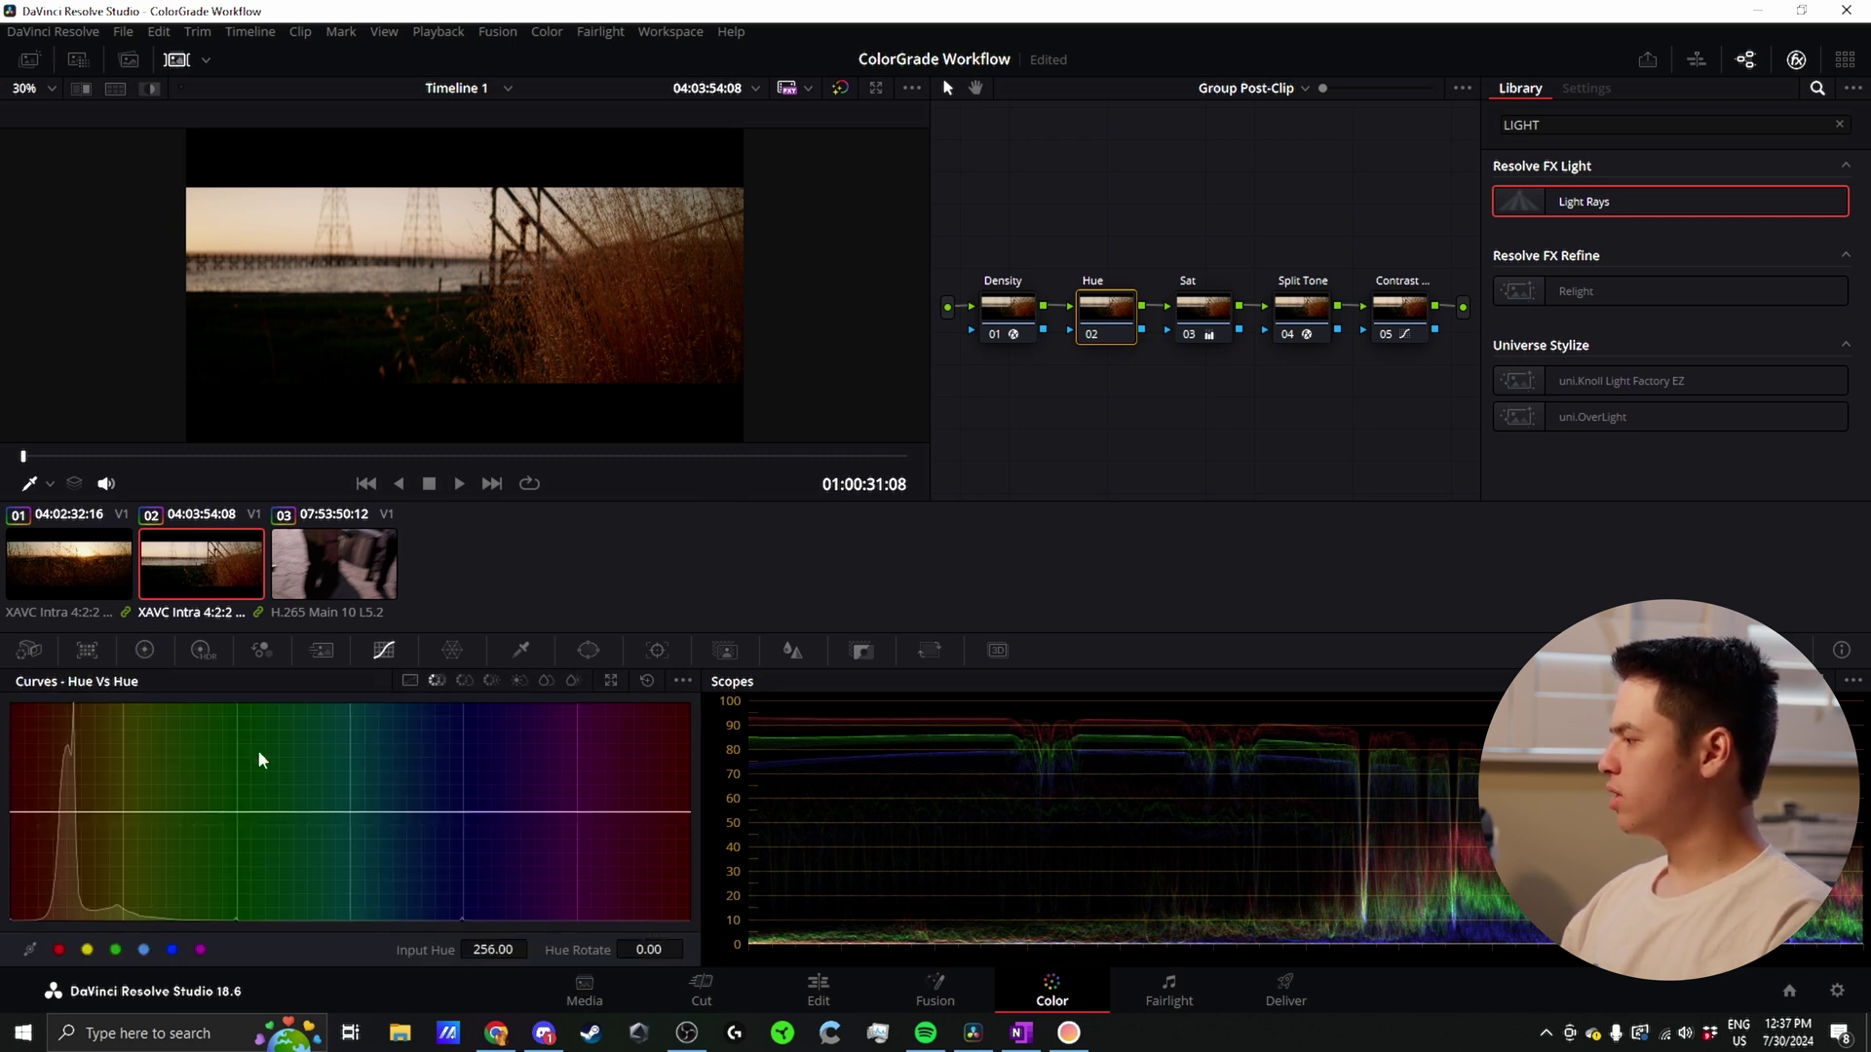
pyautogui.click(464, 680)
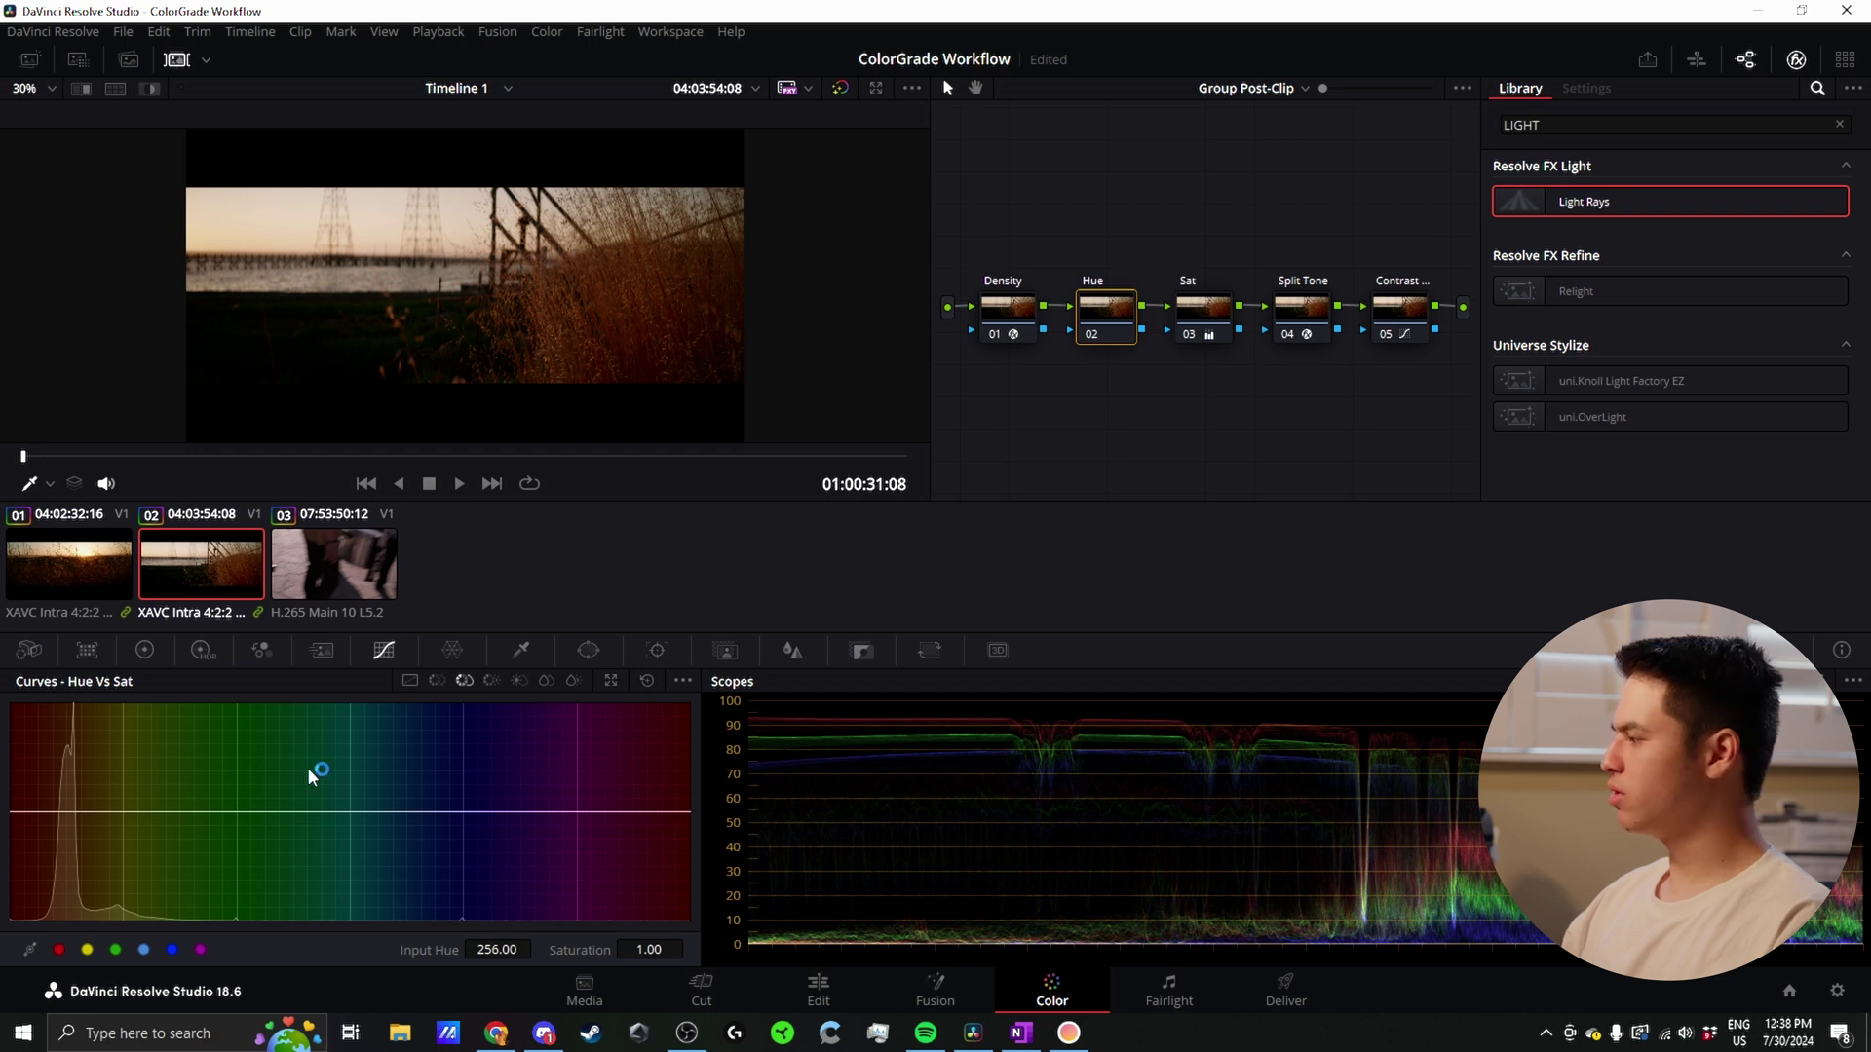
# Step: Set the Hue node's Color Warper grid to 8 divisions, test a point, then reset it
pyautogui.click(449, 649)
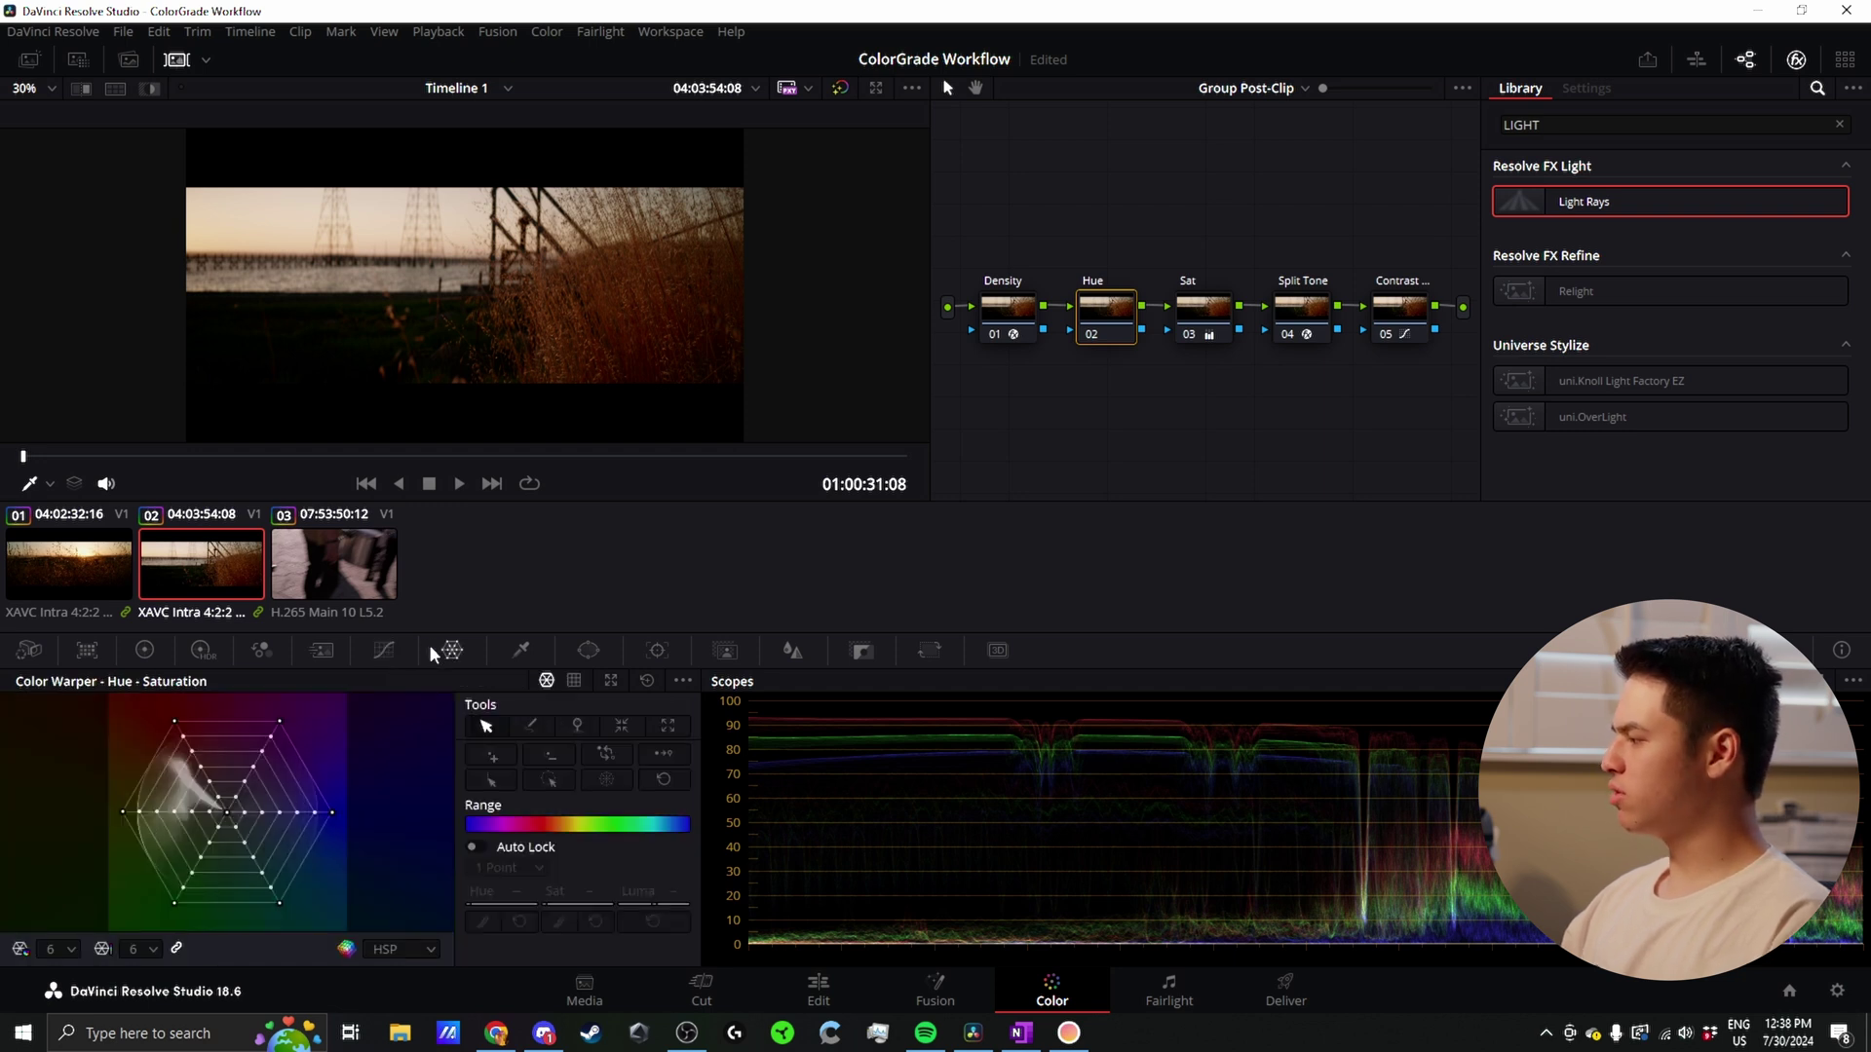
pyautogui.click(602, 679)
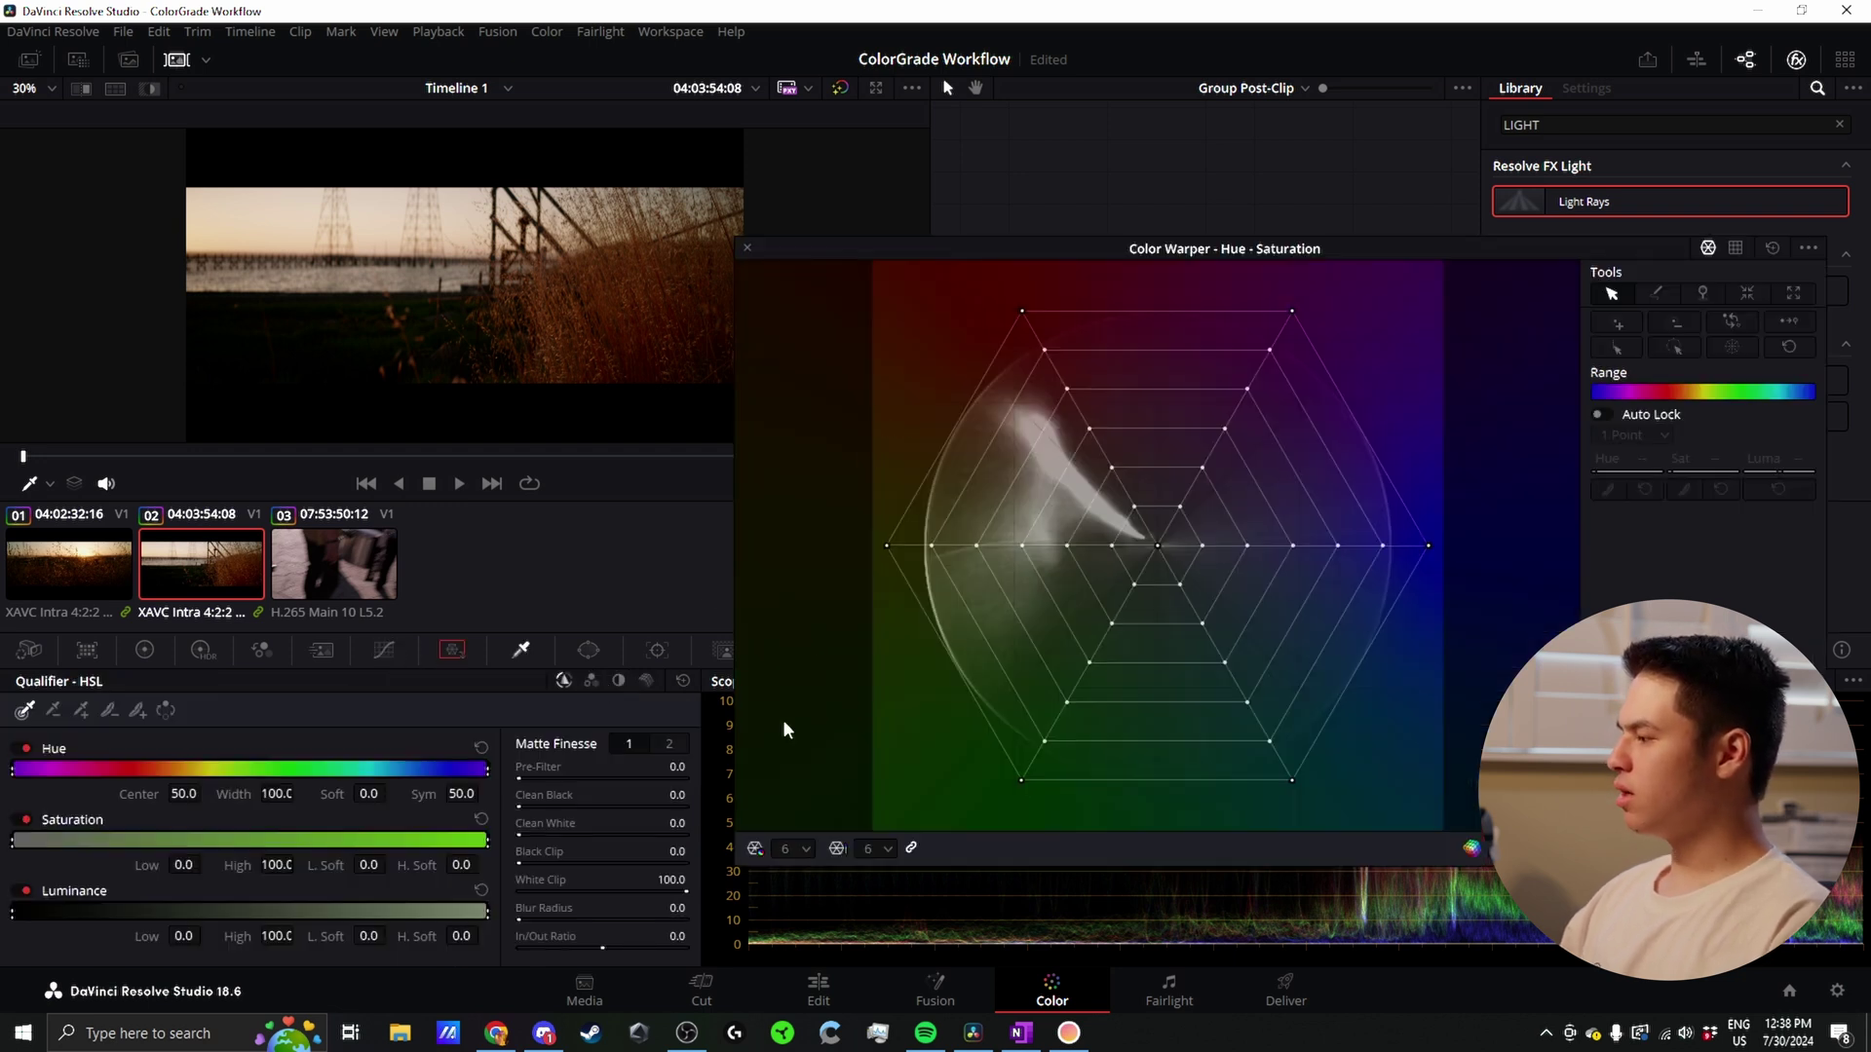
pyautogui.click(787, 847)
pyautogui.click(784, 896)
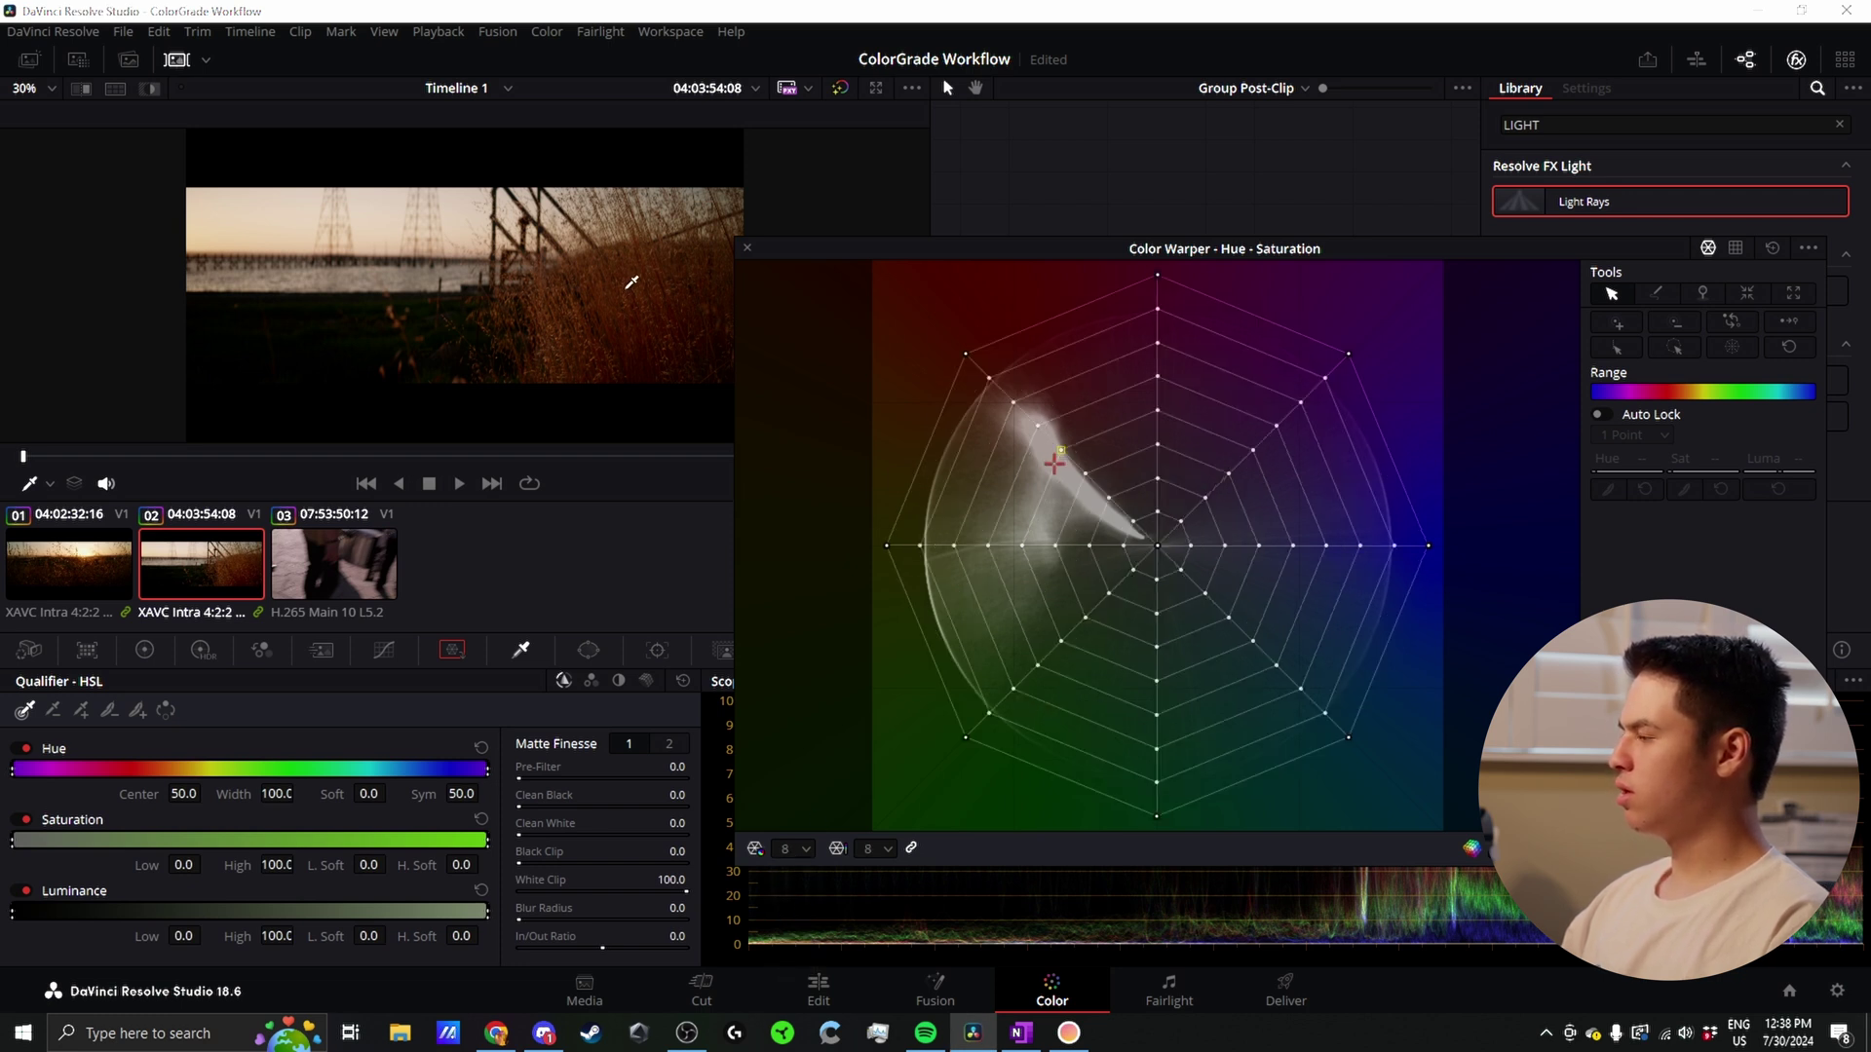
pyautogui.moveTo(631, 282); pyautogui.dragTo(613, 303)
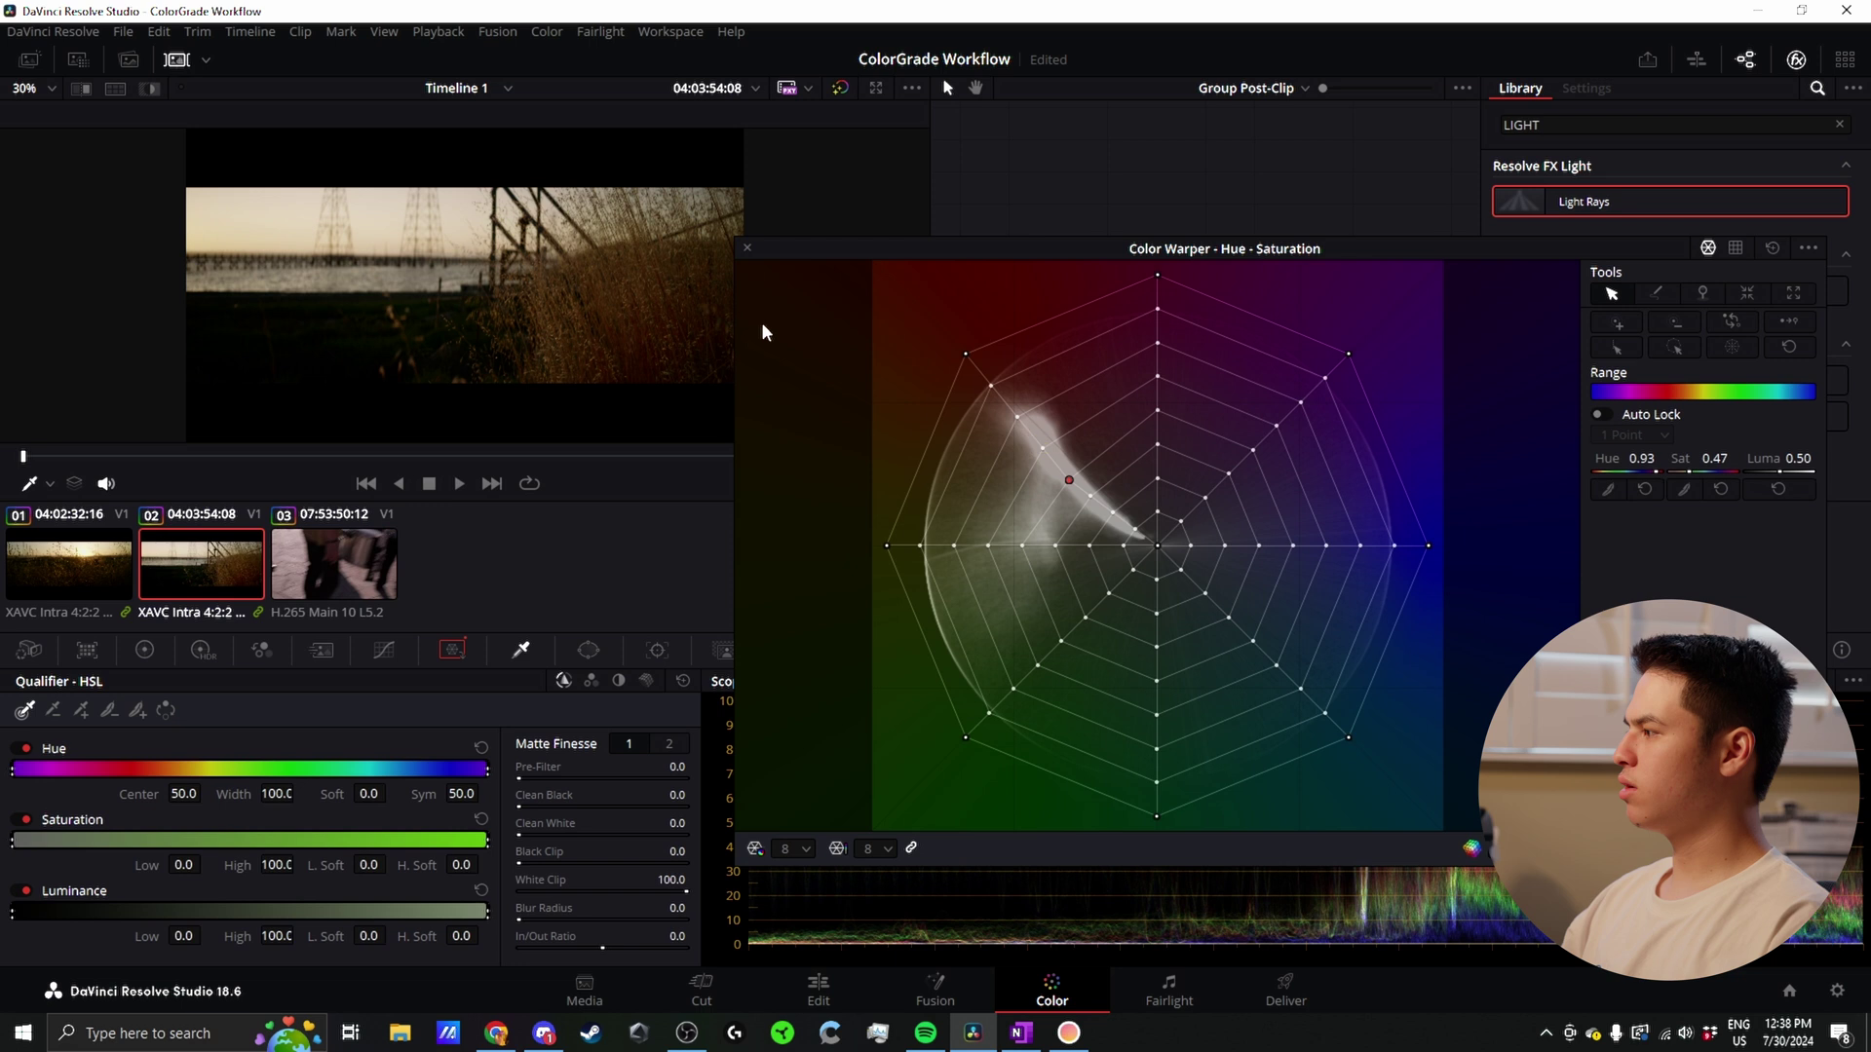
pyautogui.click(1771, 248)
pyautogui.click(748, 249)
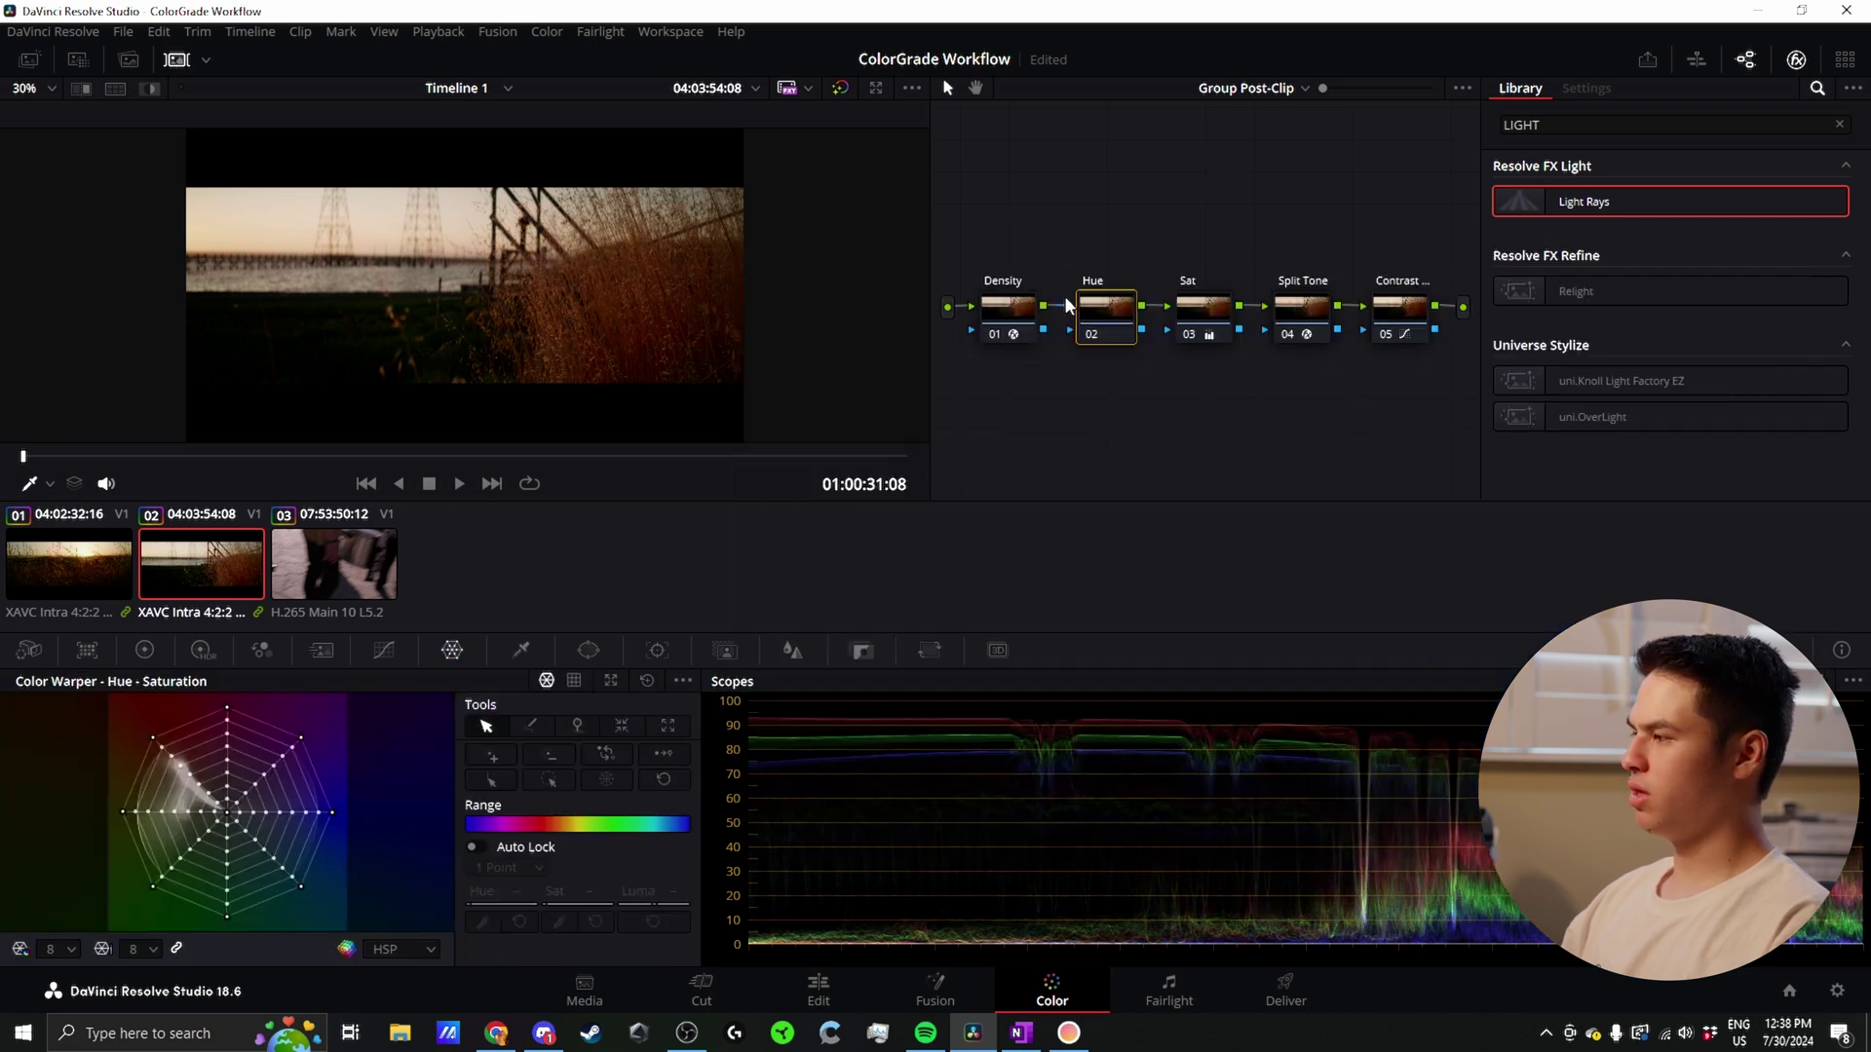
pyautogui.click(1028, 330)
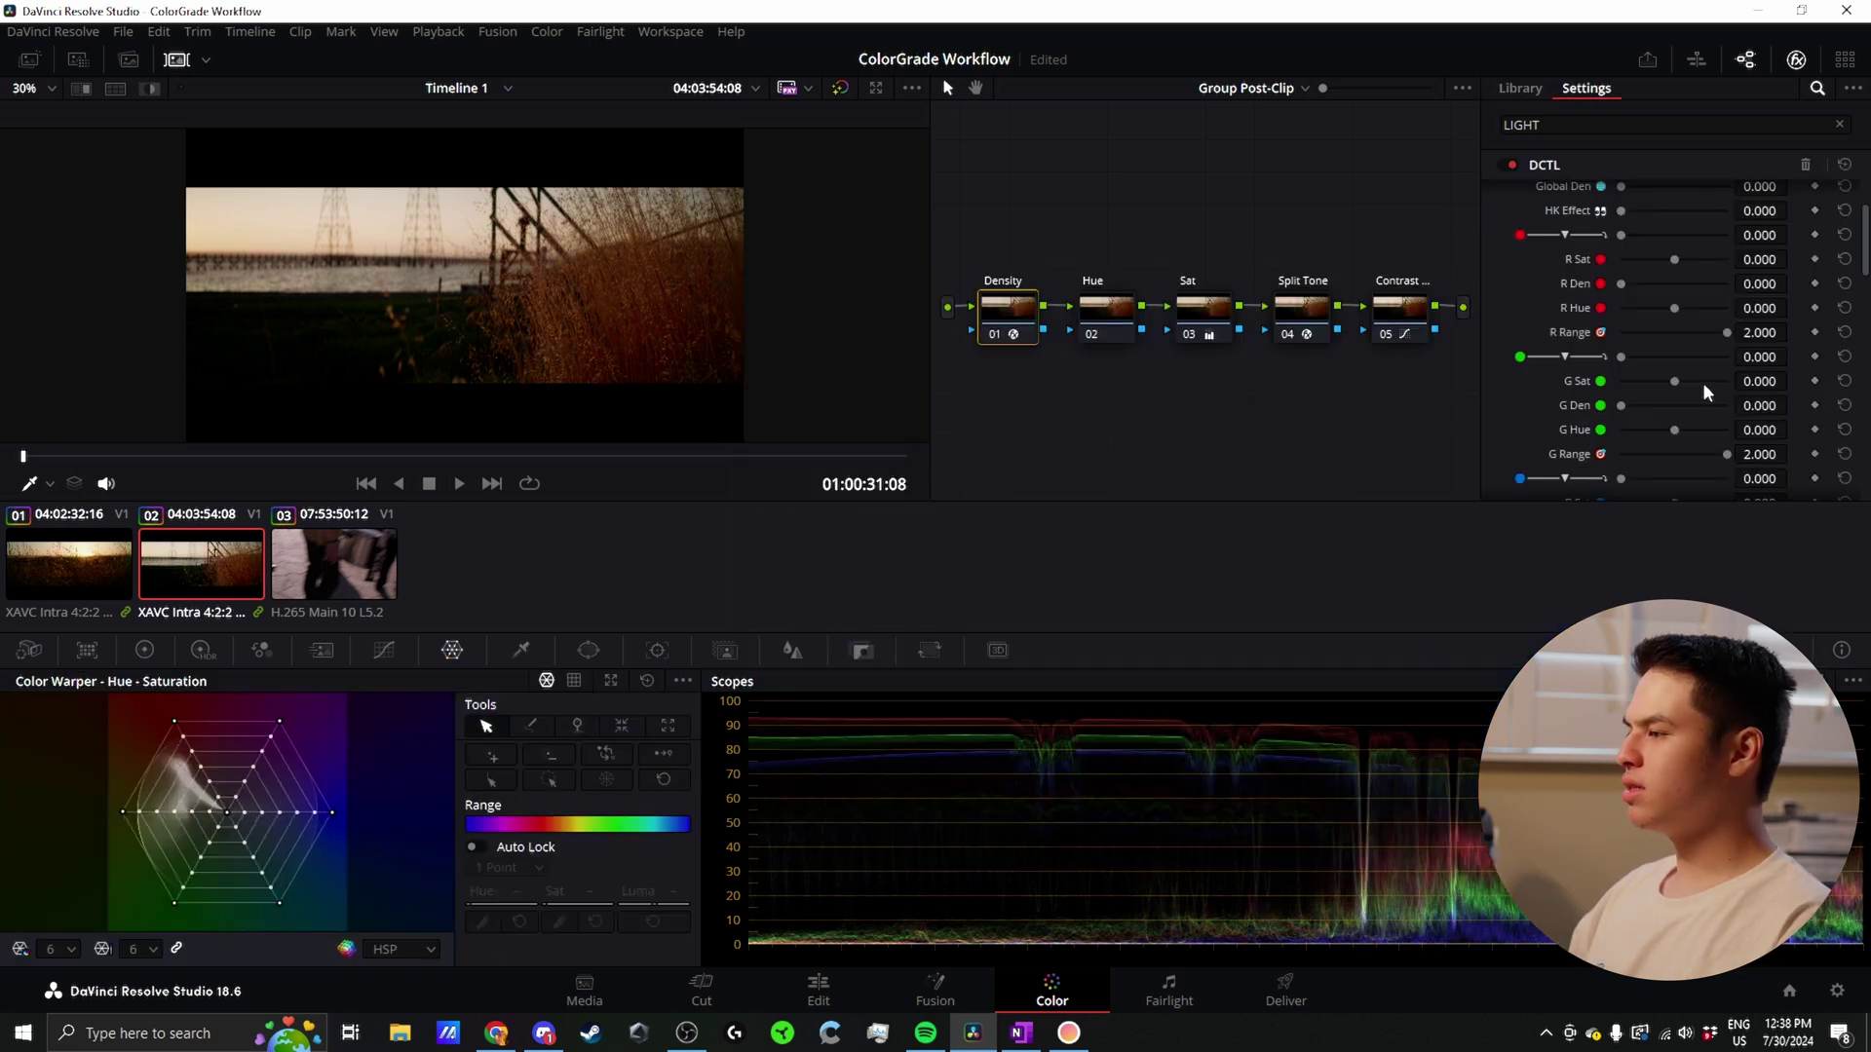
# Step: Review the Density node's DCTL settings, keeping the same author and checking the red density value
pyautogui.scroll(-10, 1704, 382)
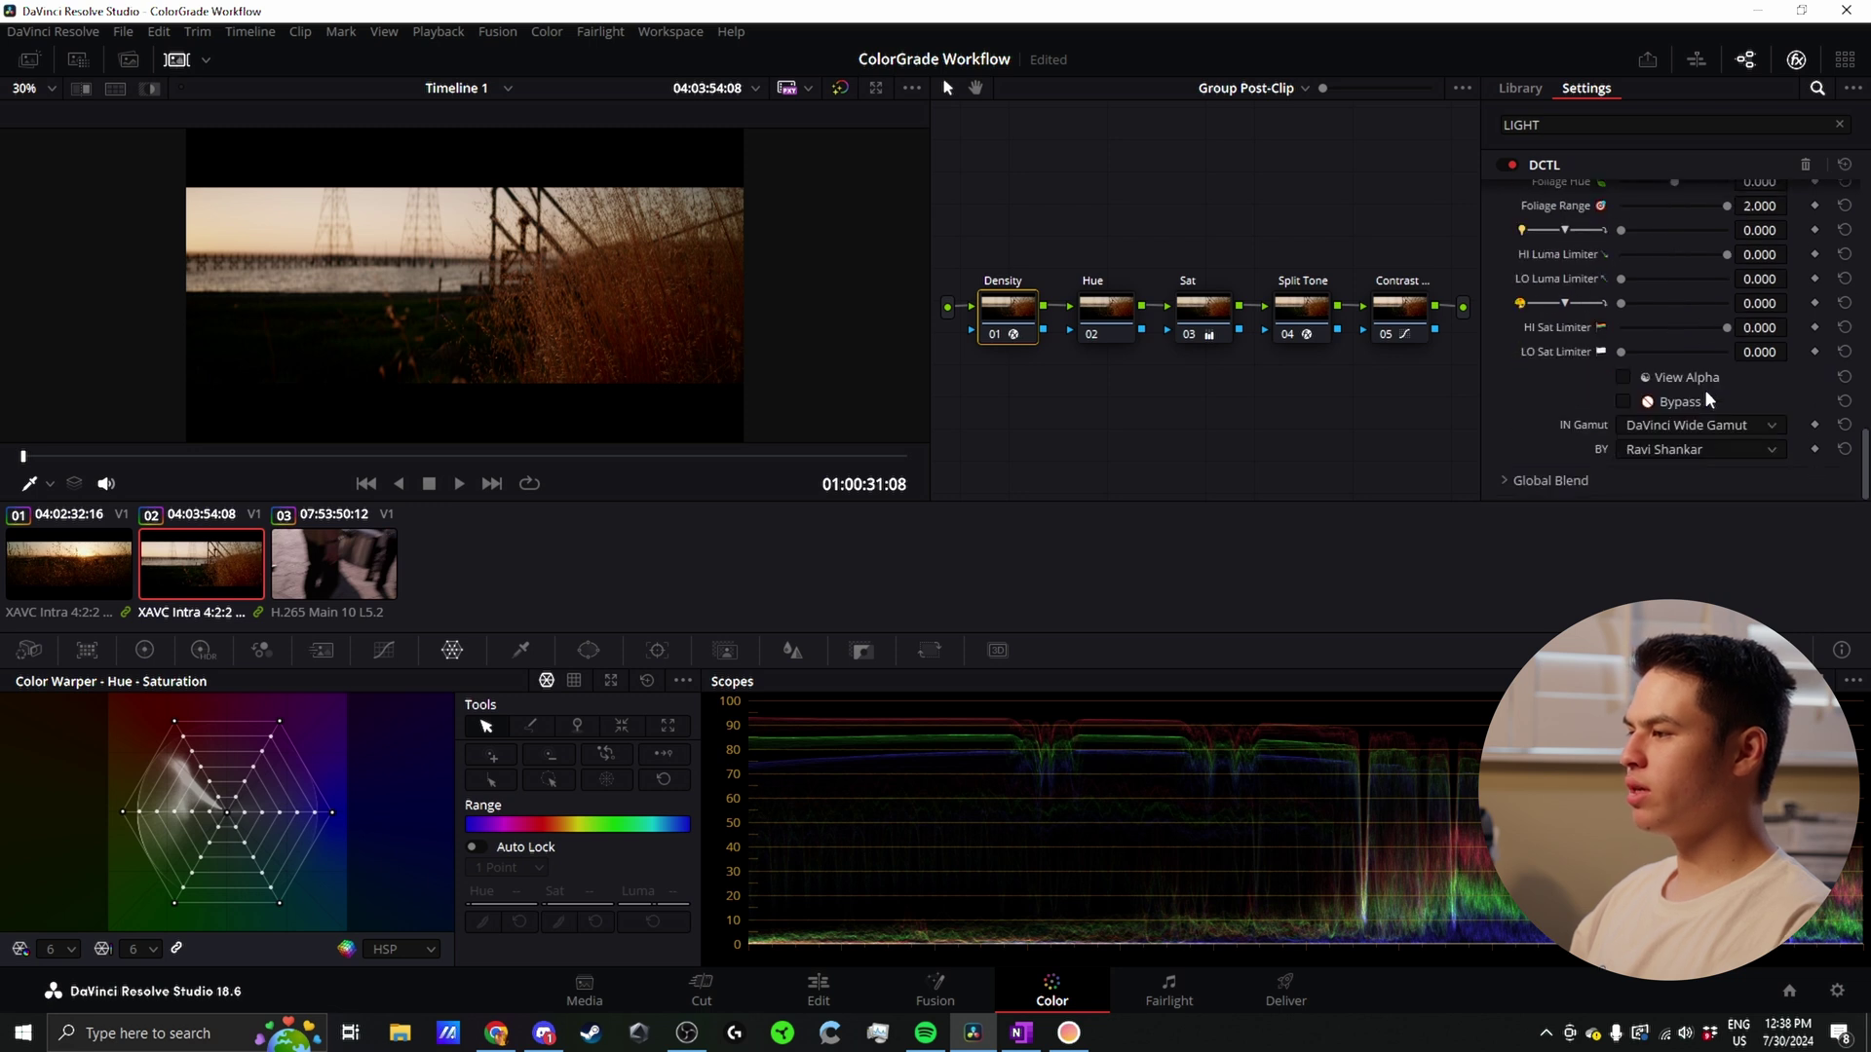
pyautogui.click(1670, 454)
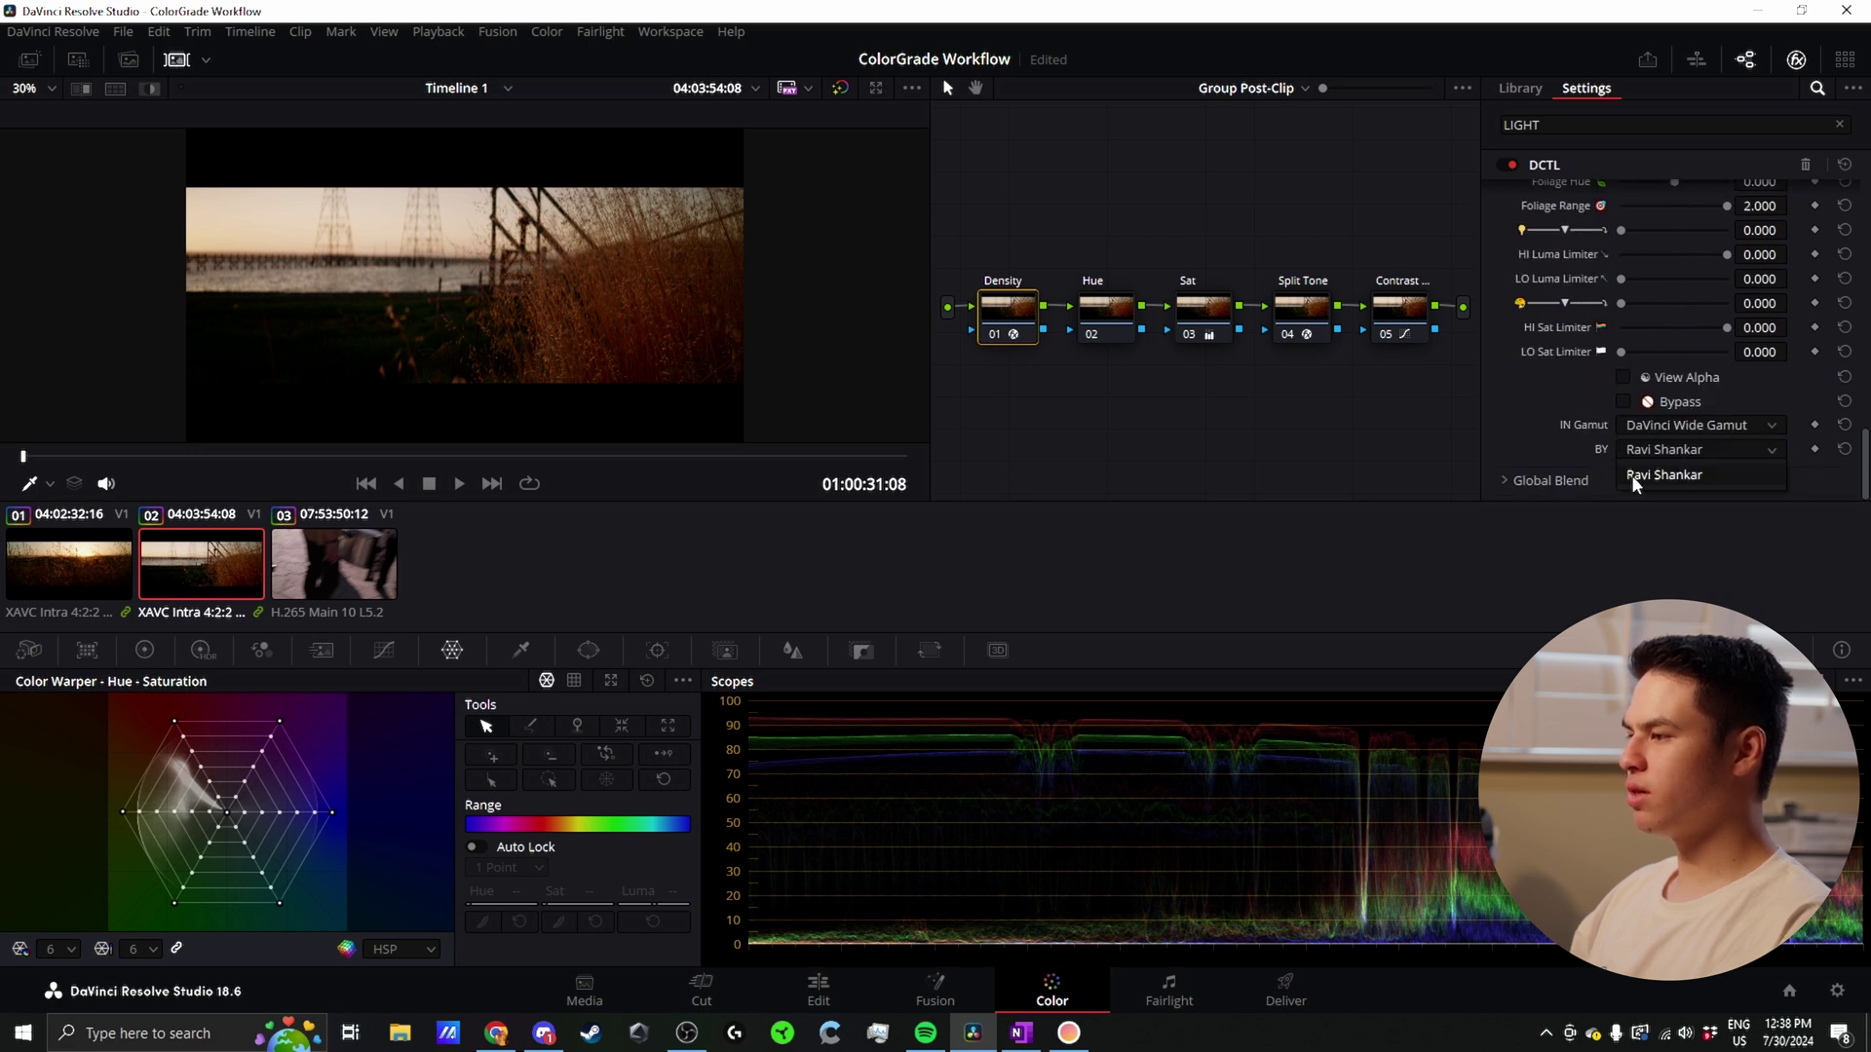
pyautogui.click(1639, 479)
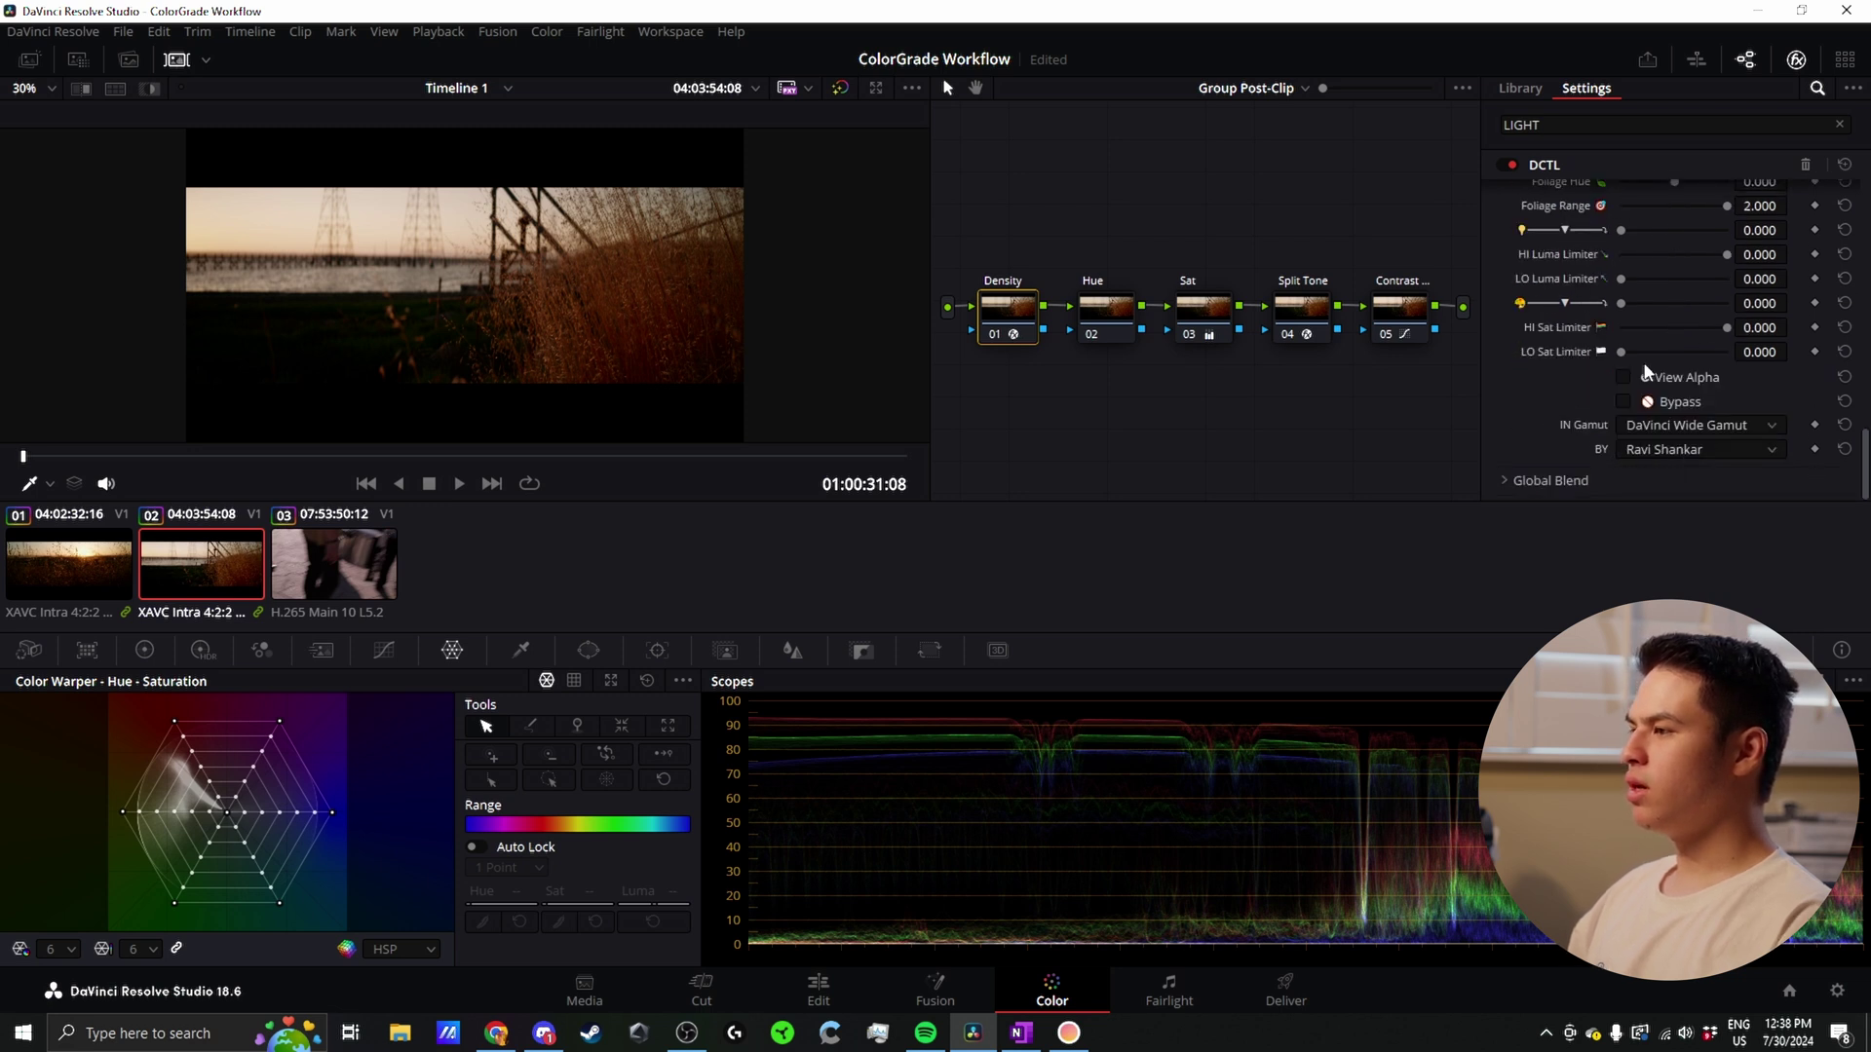
pyautogui.scroll(10, 1719, 339)
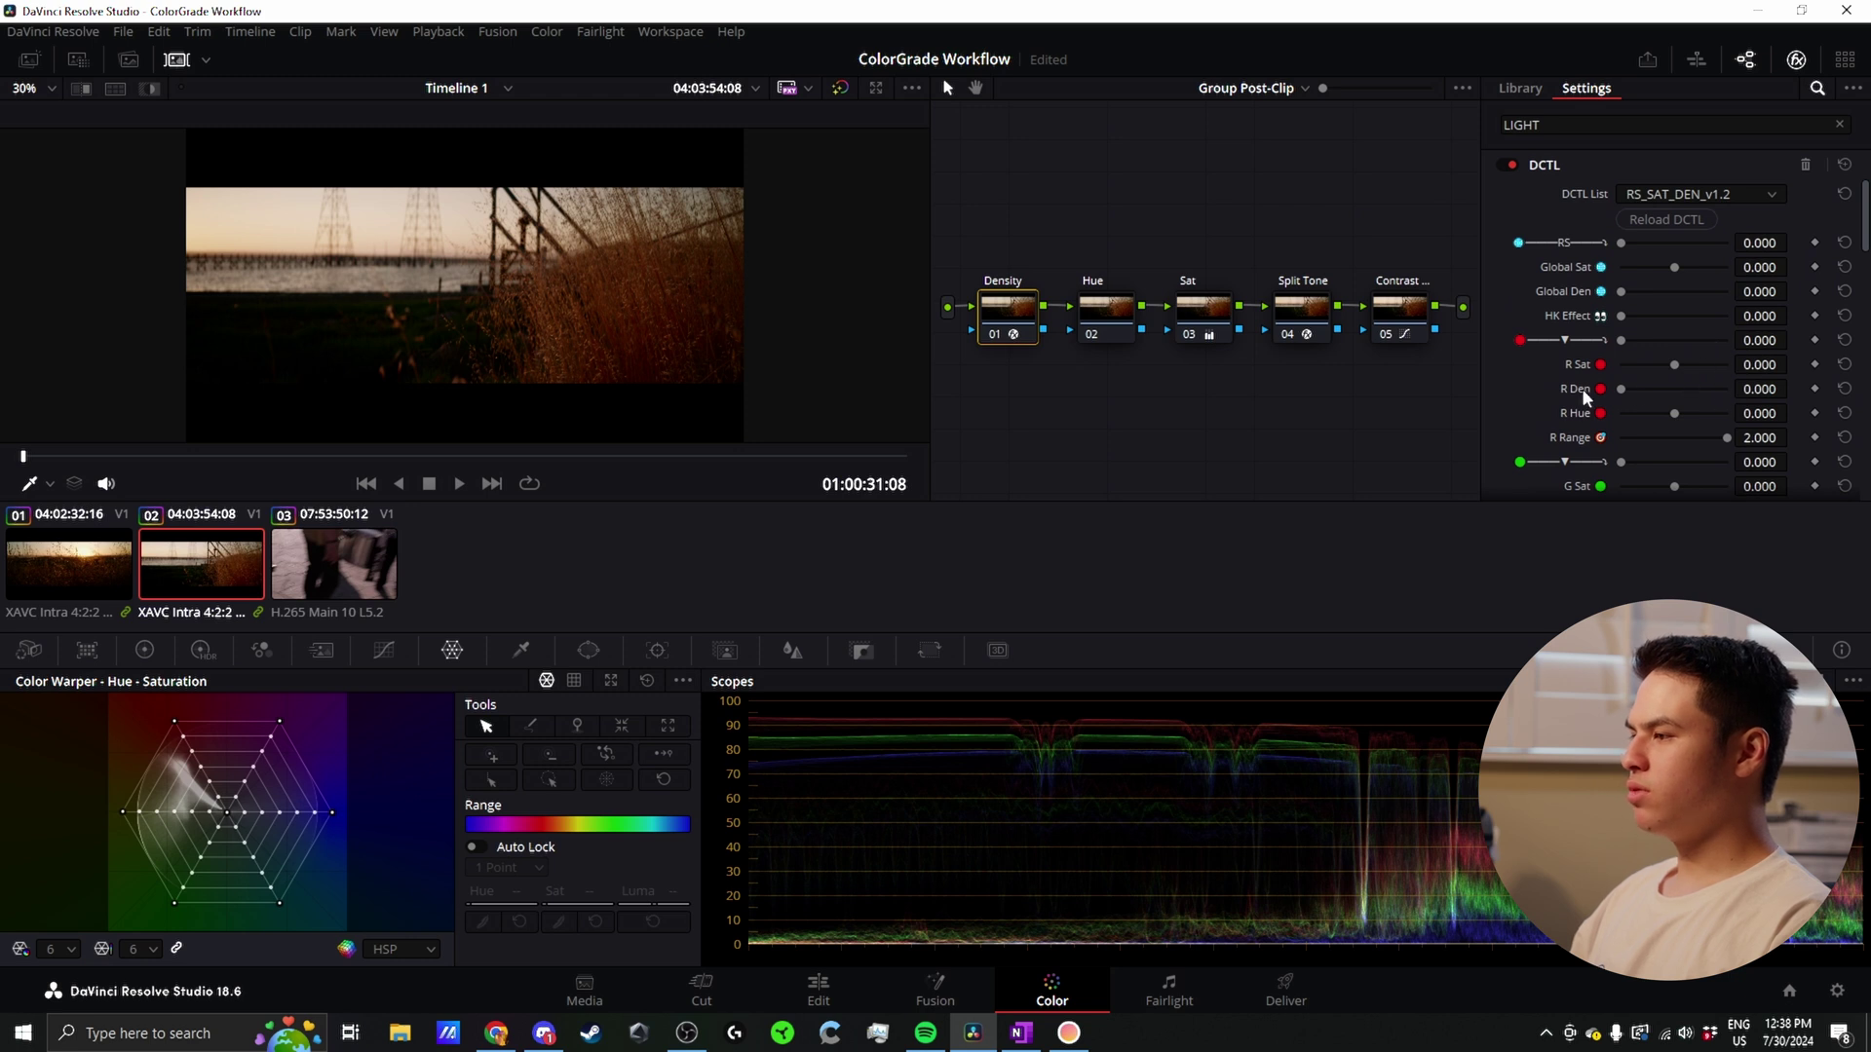
pyautogui.moveTo(1760, 388)
pyautogui.mouseDown()
pyautogui.moveTo(1783, 389)
pyautogui.moveTo(1760, 388)
pyautogui.mouseUp()
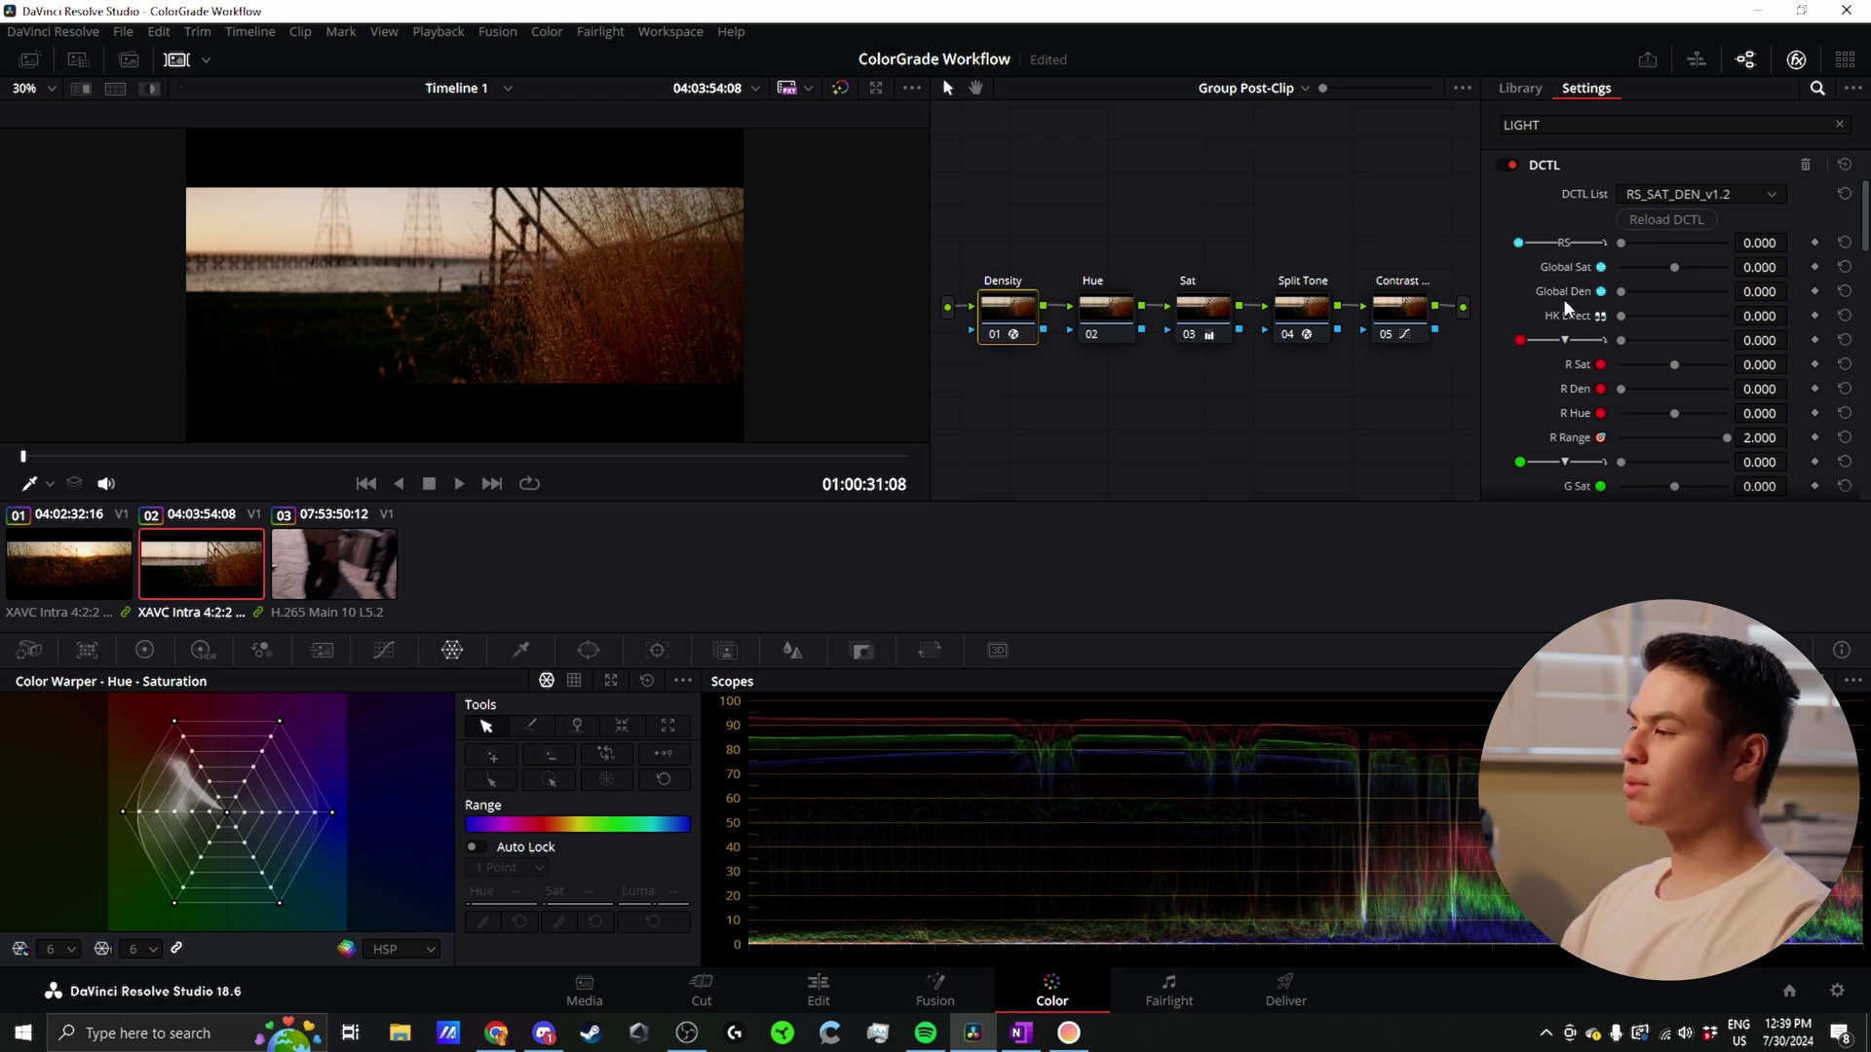
pyautogui.scroll(-2, 1643, 325)
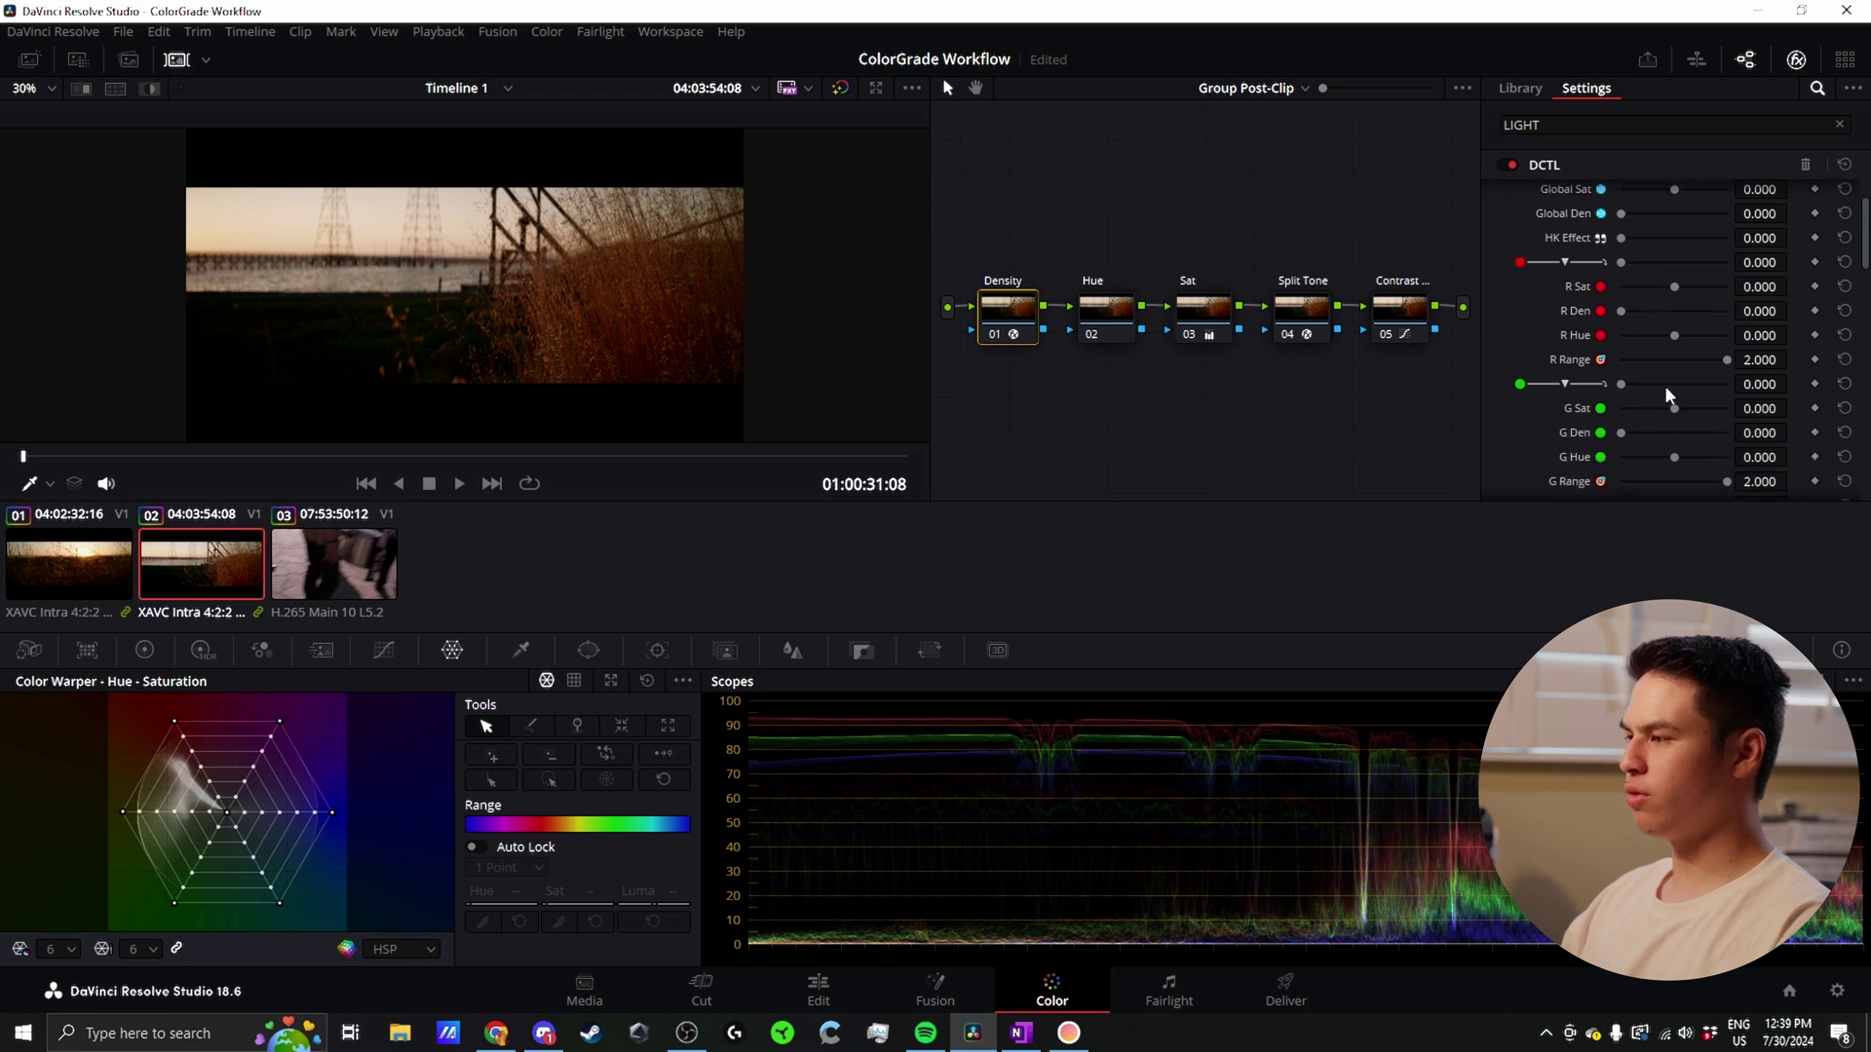
pyautogui.scroll(-2, 1664, 390)
pyautogui.scroll(-5, 1657, 394)
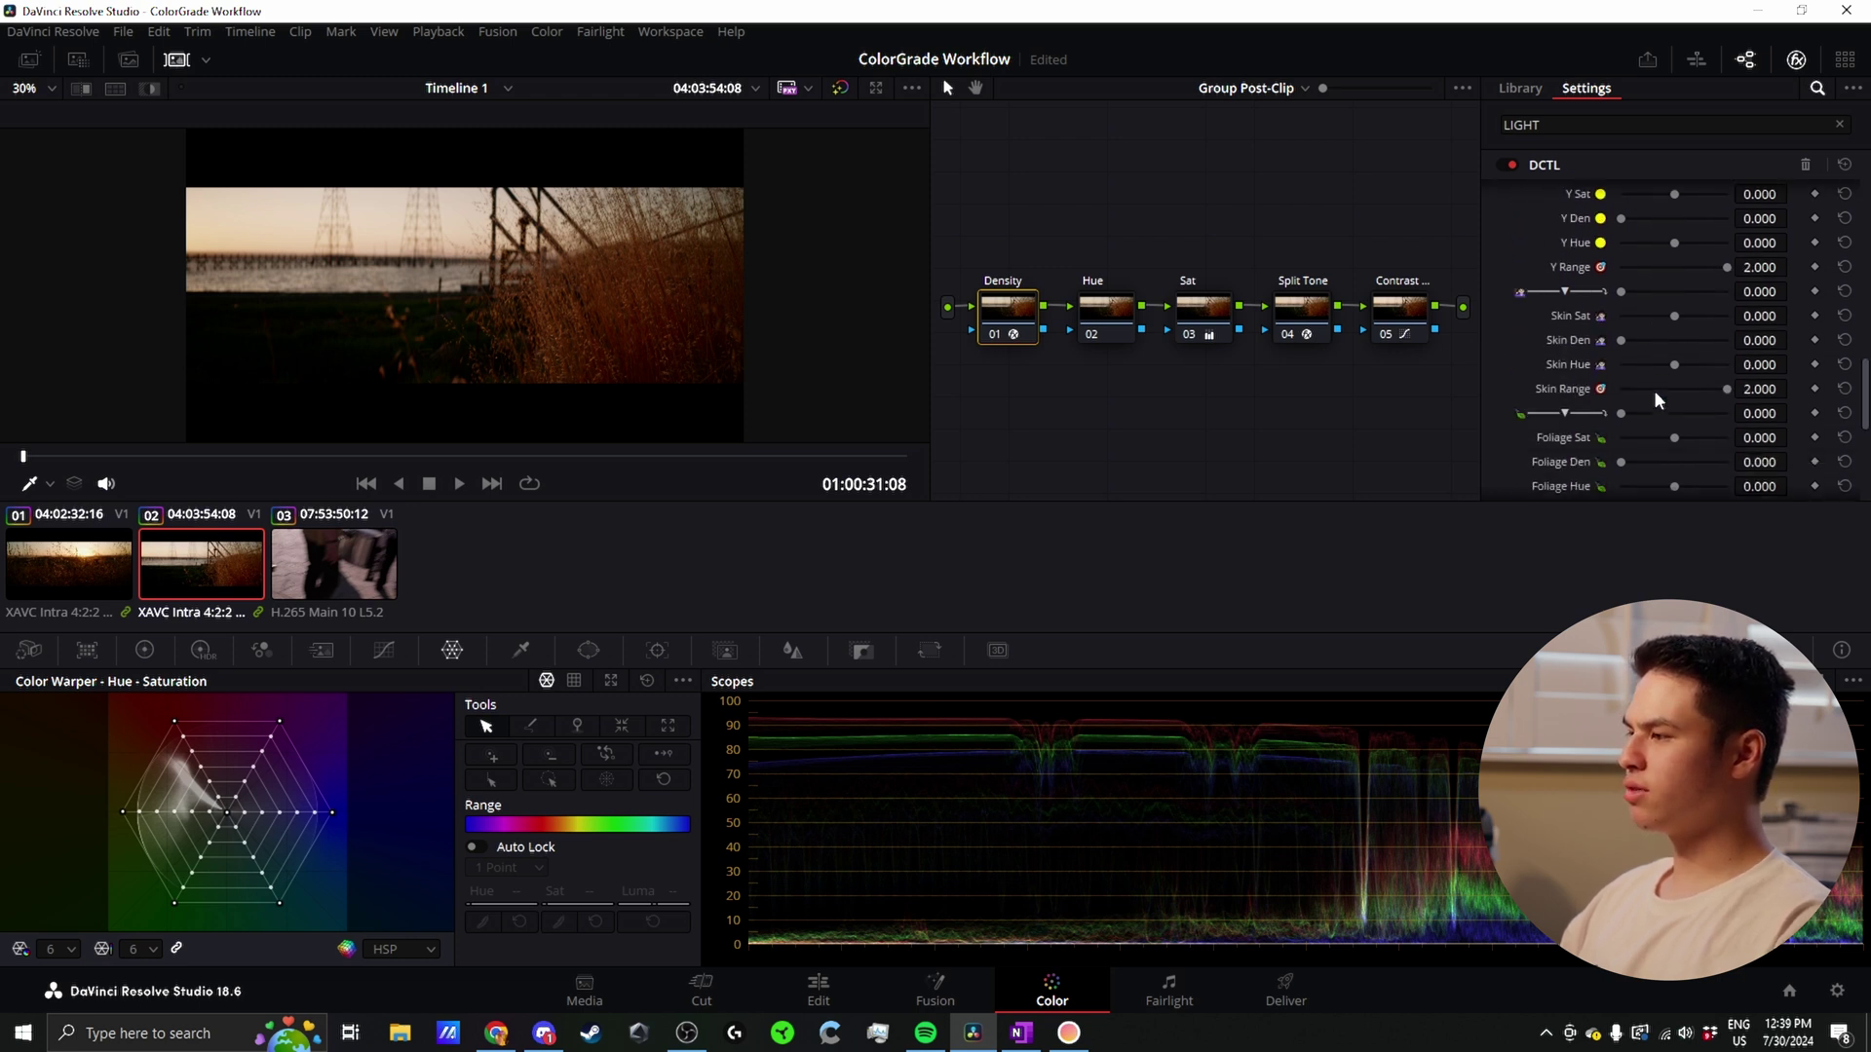
pyautogui.scroll(-1, 1652, 390)
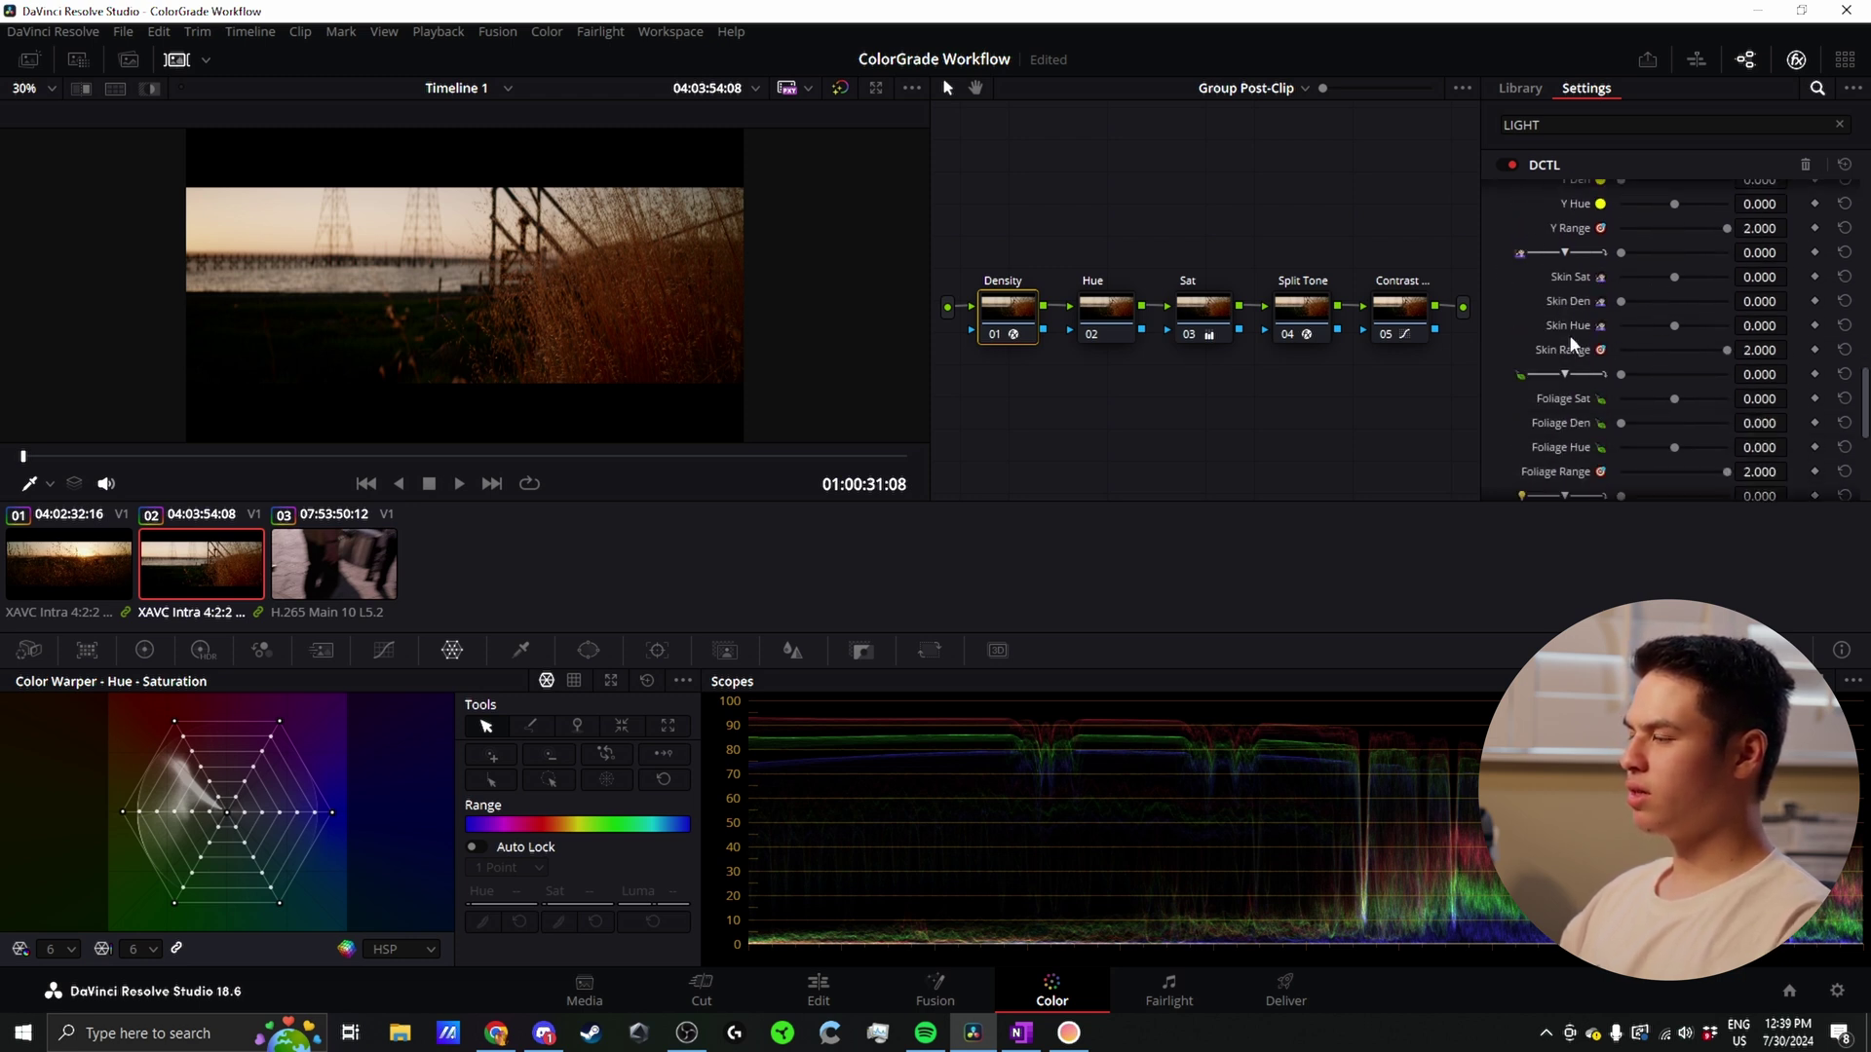
pyautogui.scroll(-2, 1568, 336)
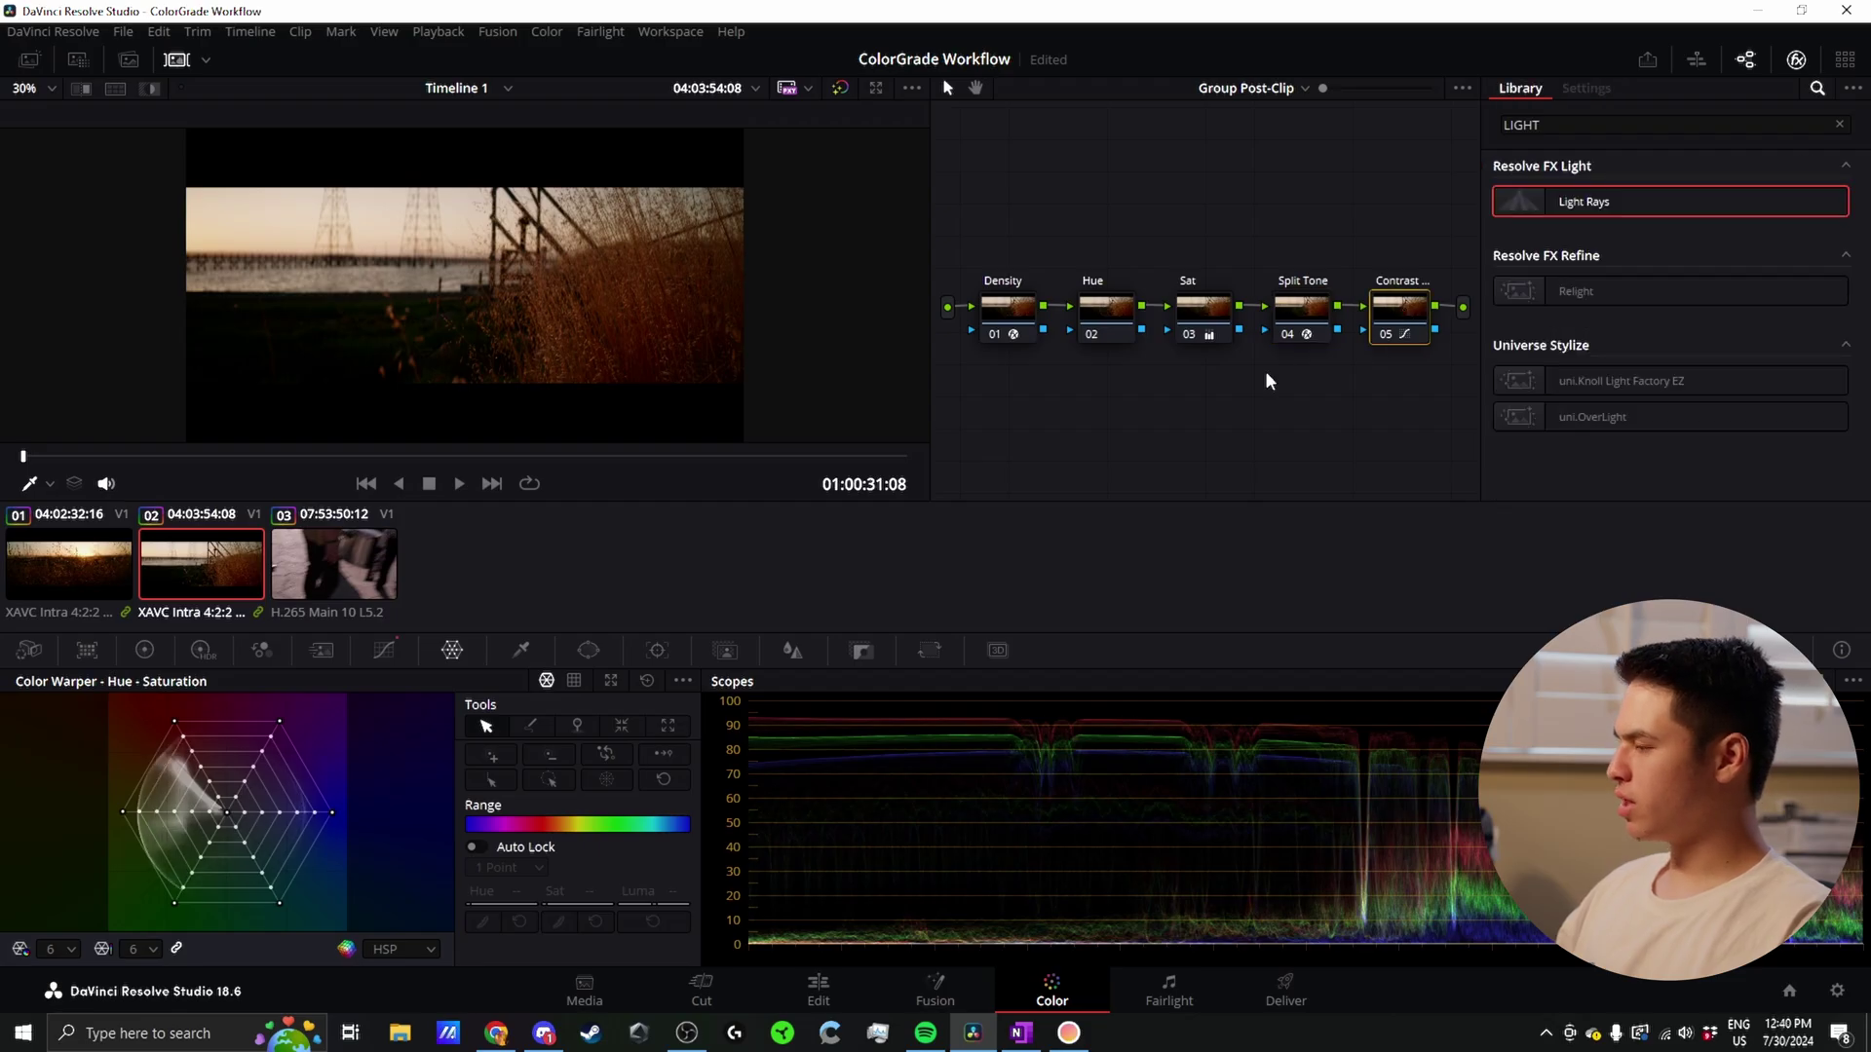
# Step: Add two new nodes, 06 and 07, below the group post-clip chain, aligning 07 beside 06
pyautogui.hotkey('alt', 's')
pyautogui.hotkey('alt', 's')
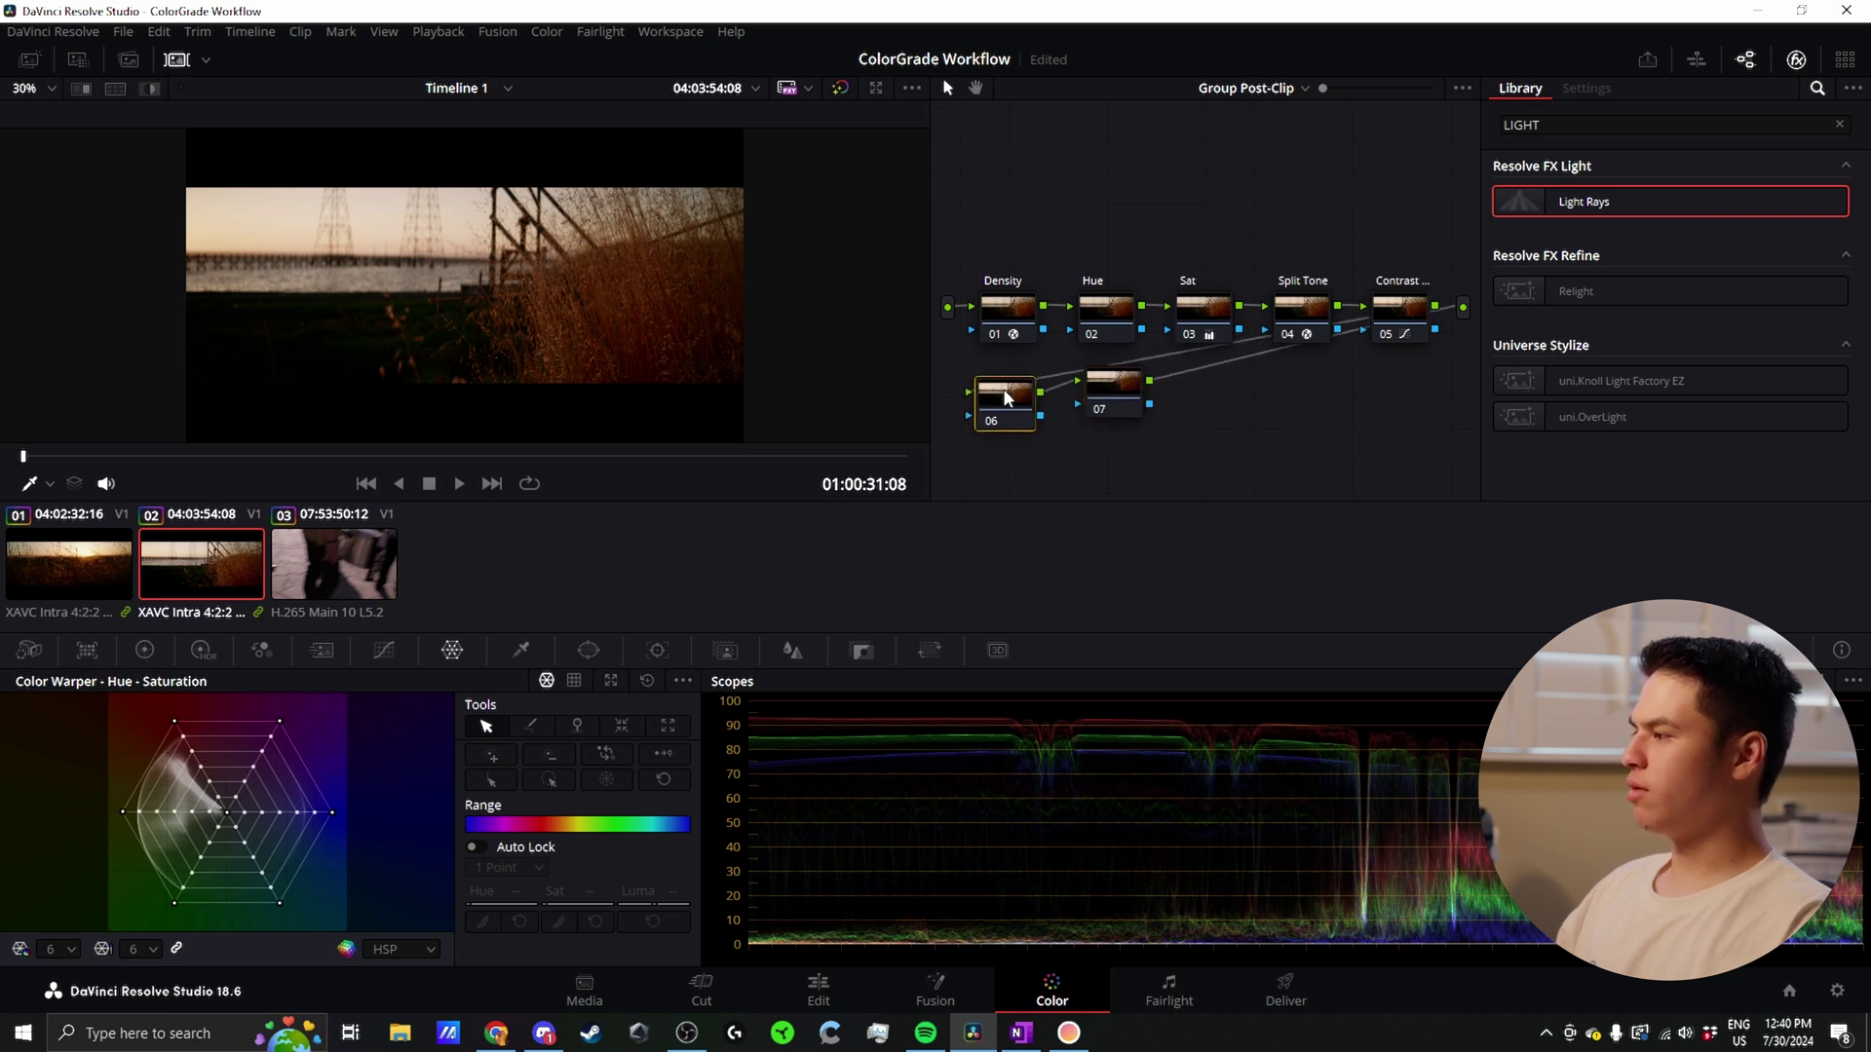
pyautogui.click(969, 397)
pyautogui.moveTo(1111, 406); pyautogui.dragTo(1116, 428)
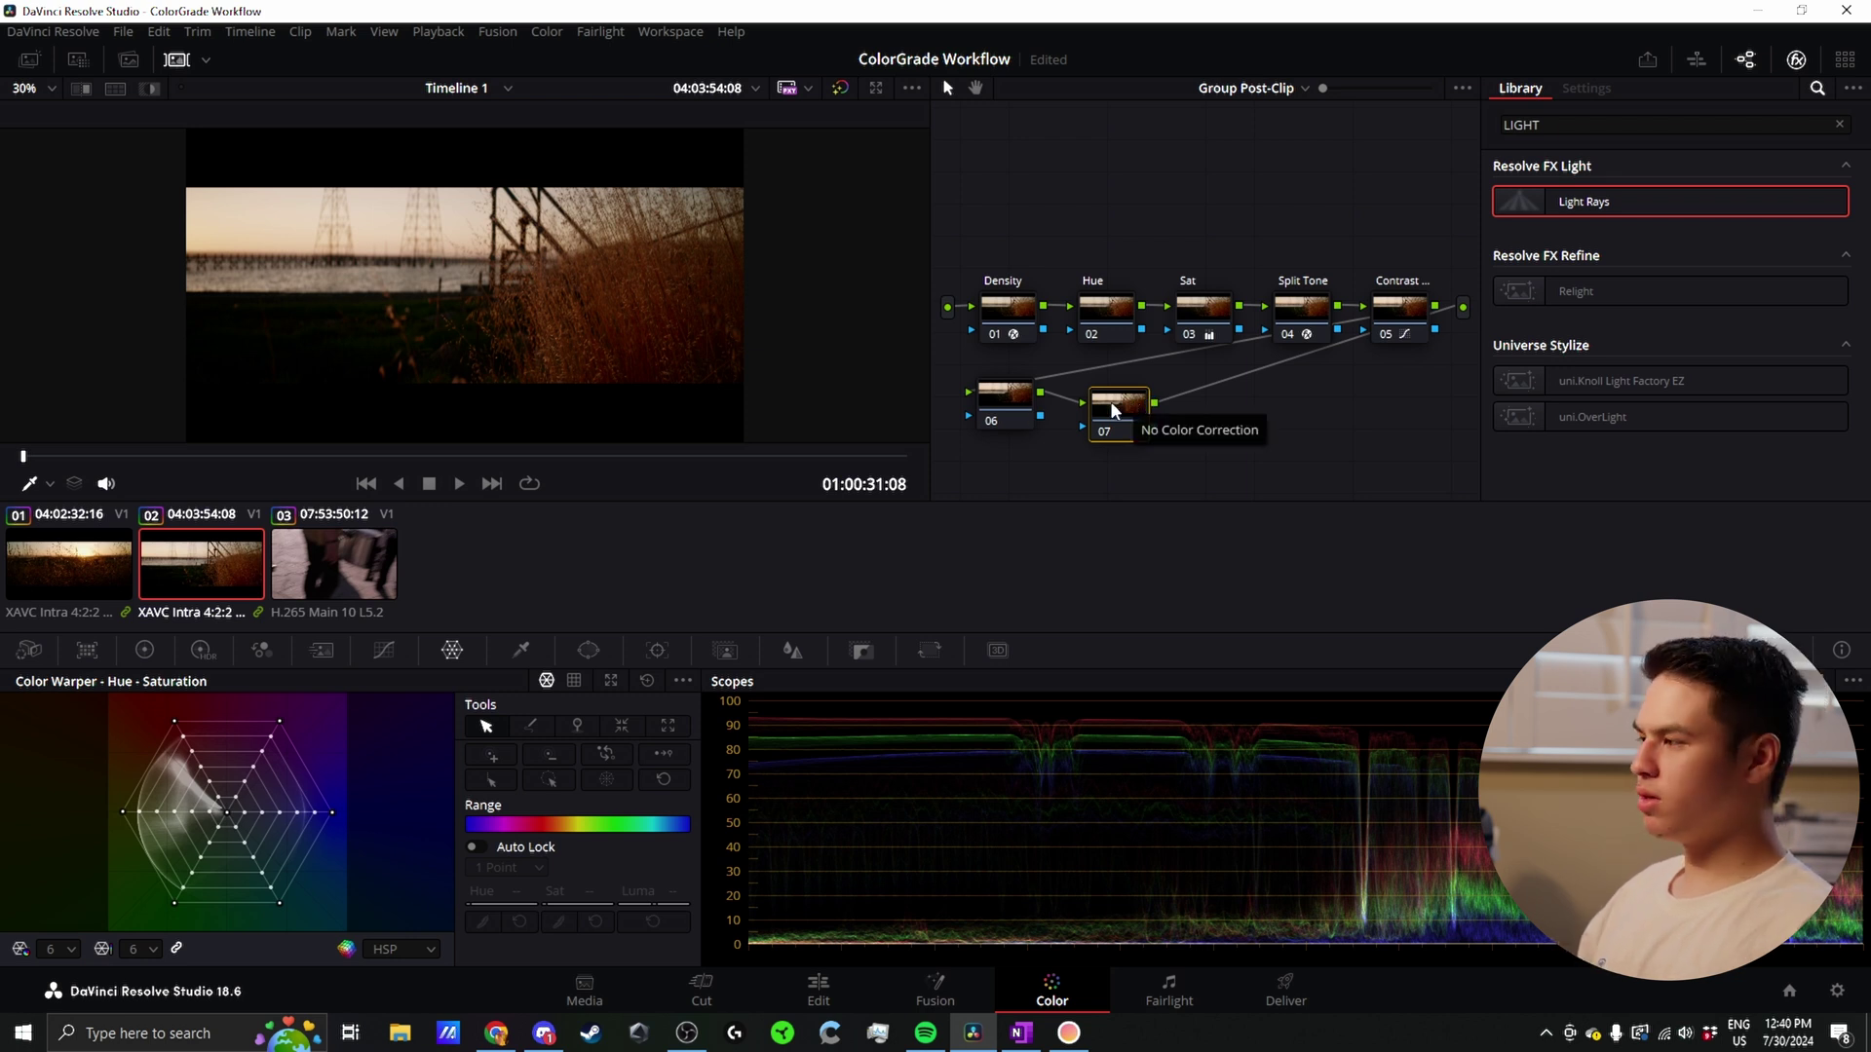
pyautogui.moveTo(1115, 419); pyautogui.dragTo(1102, 405)
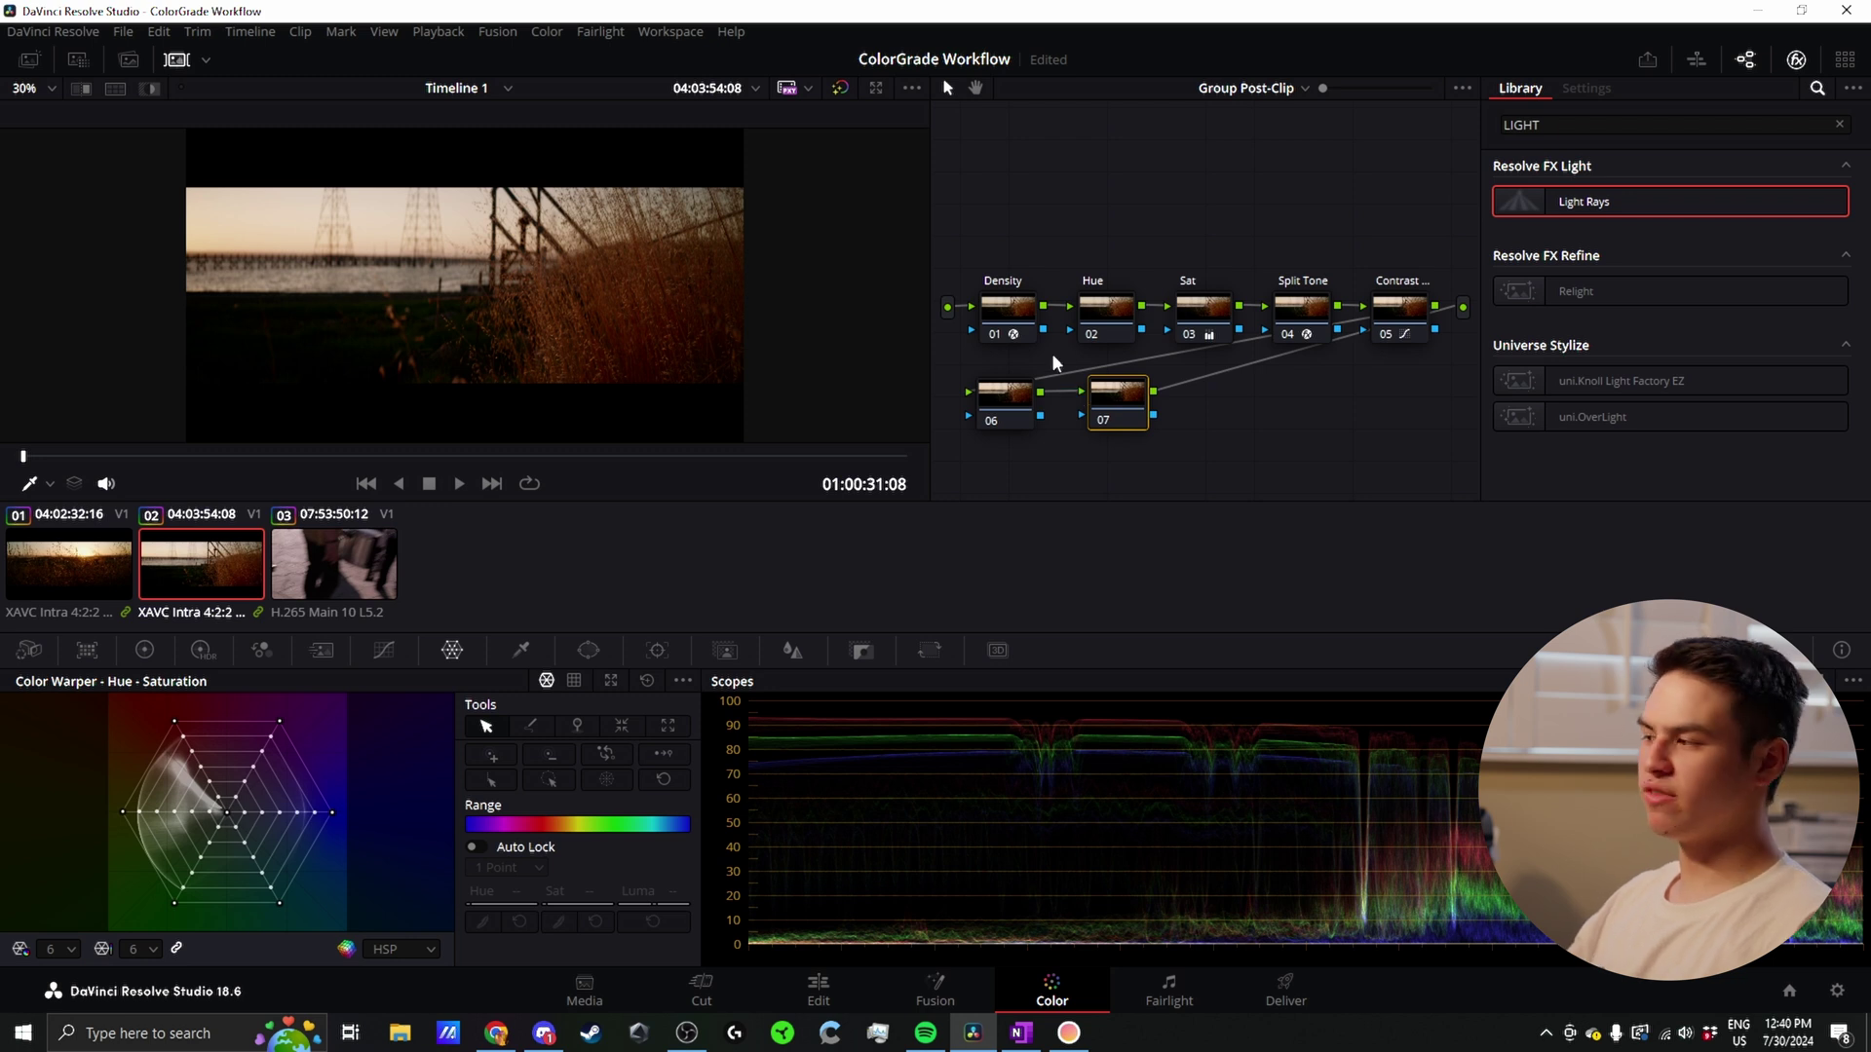
# Step: Switch the node editor to the clip-level tree, checking Bal node 02 and Sat node 03
pyautogui.click(1240, 90)
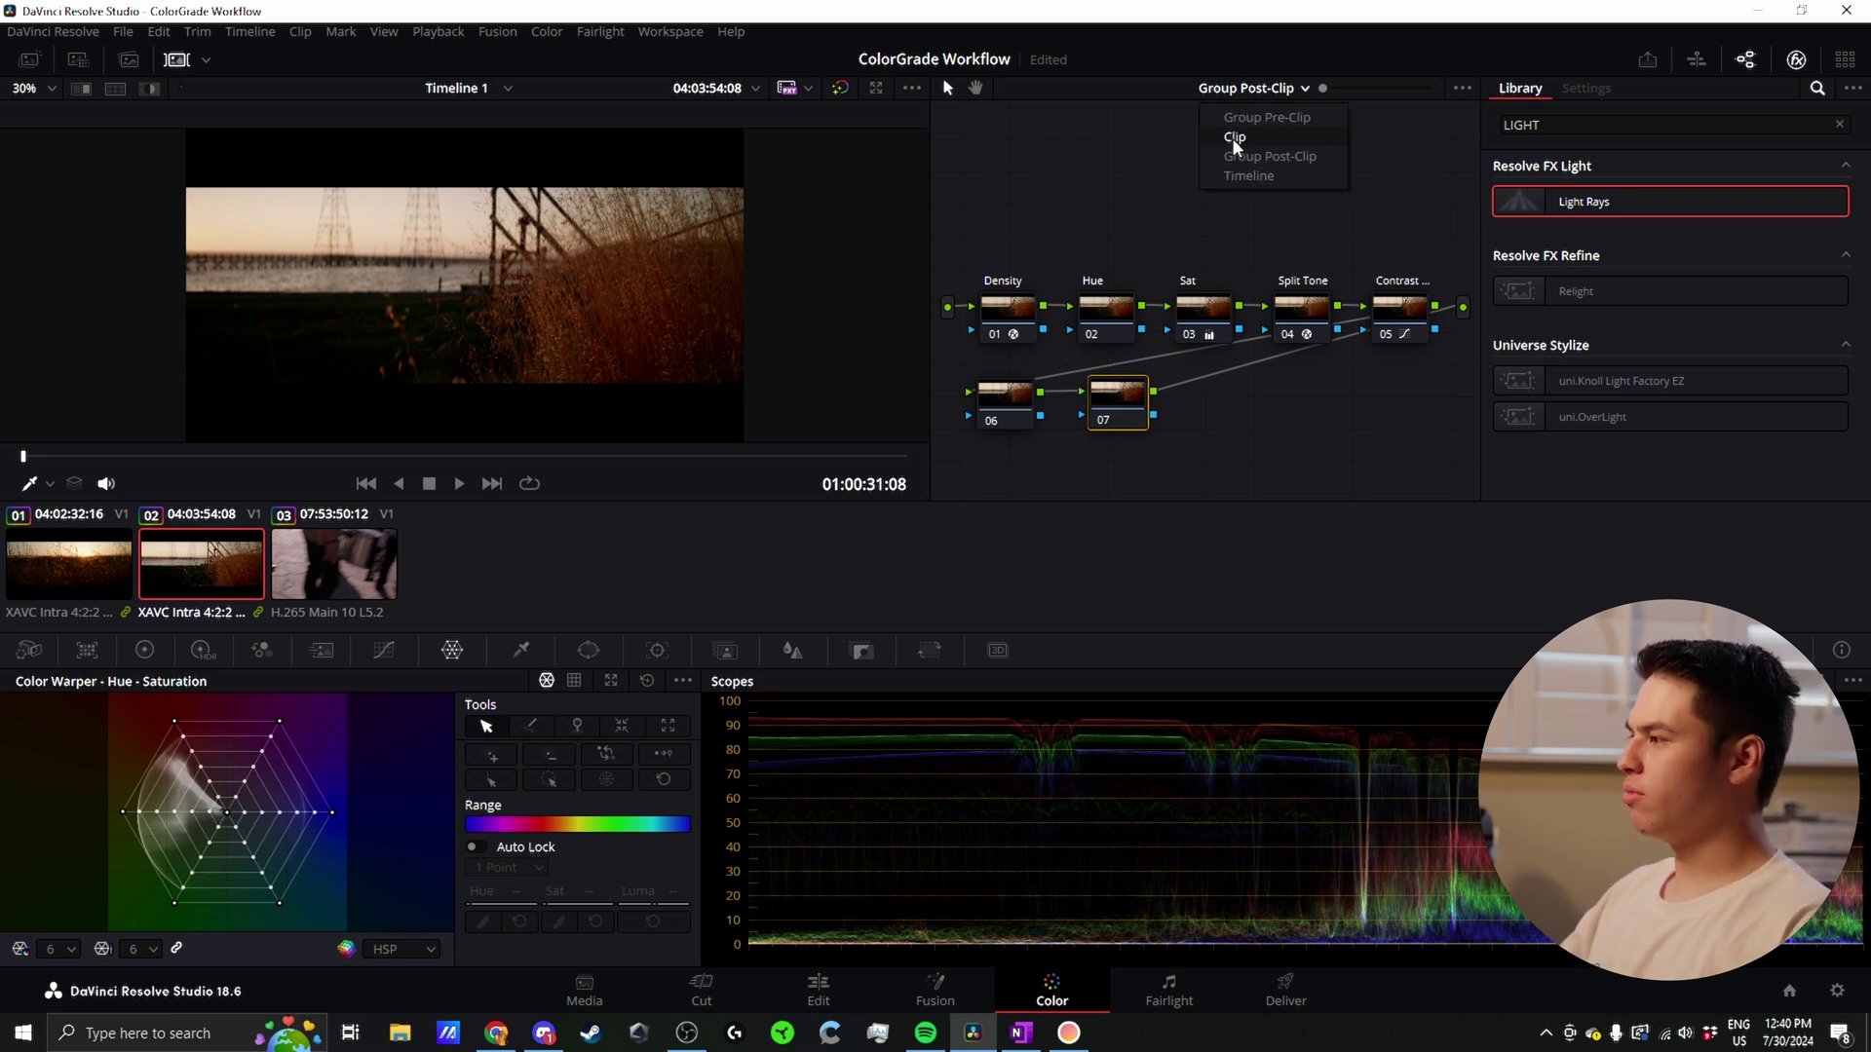
pyautogui.click(1234, 137)
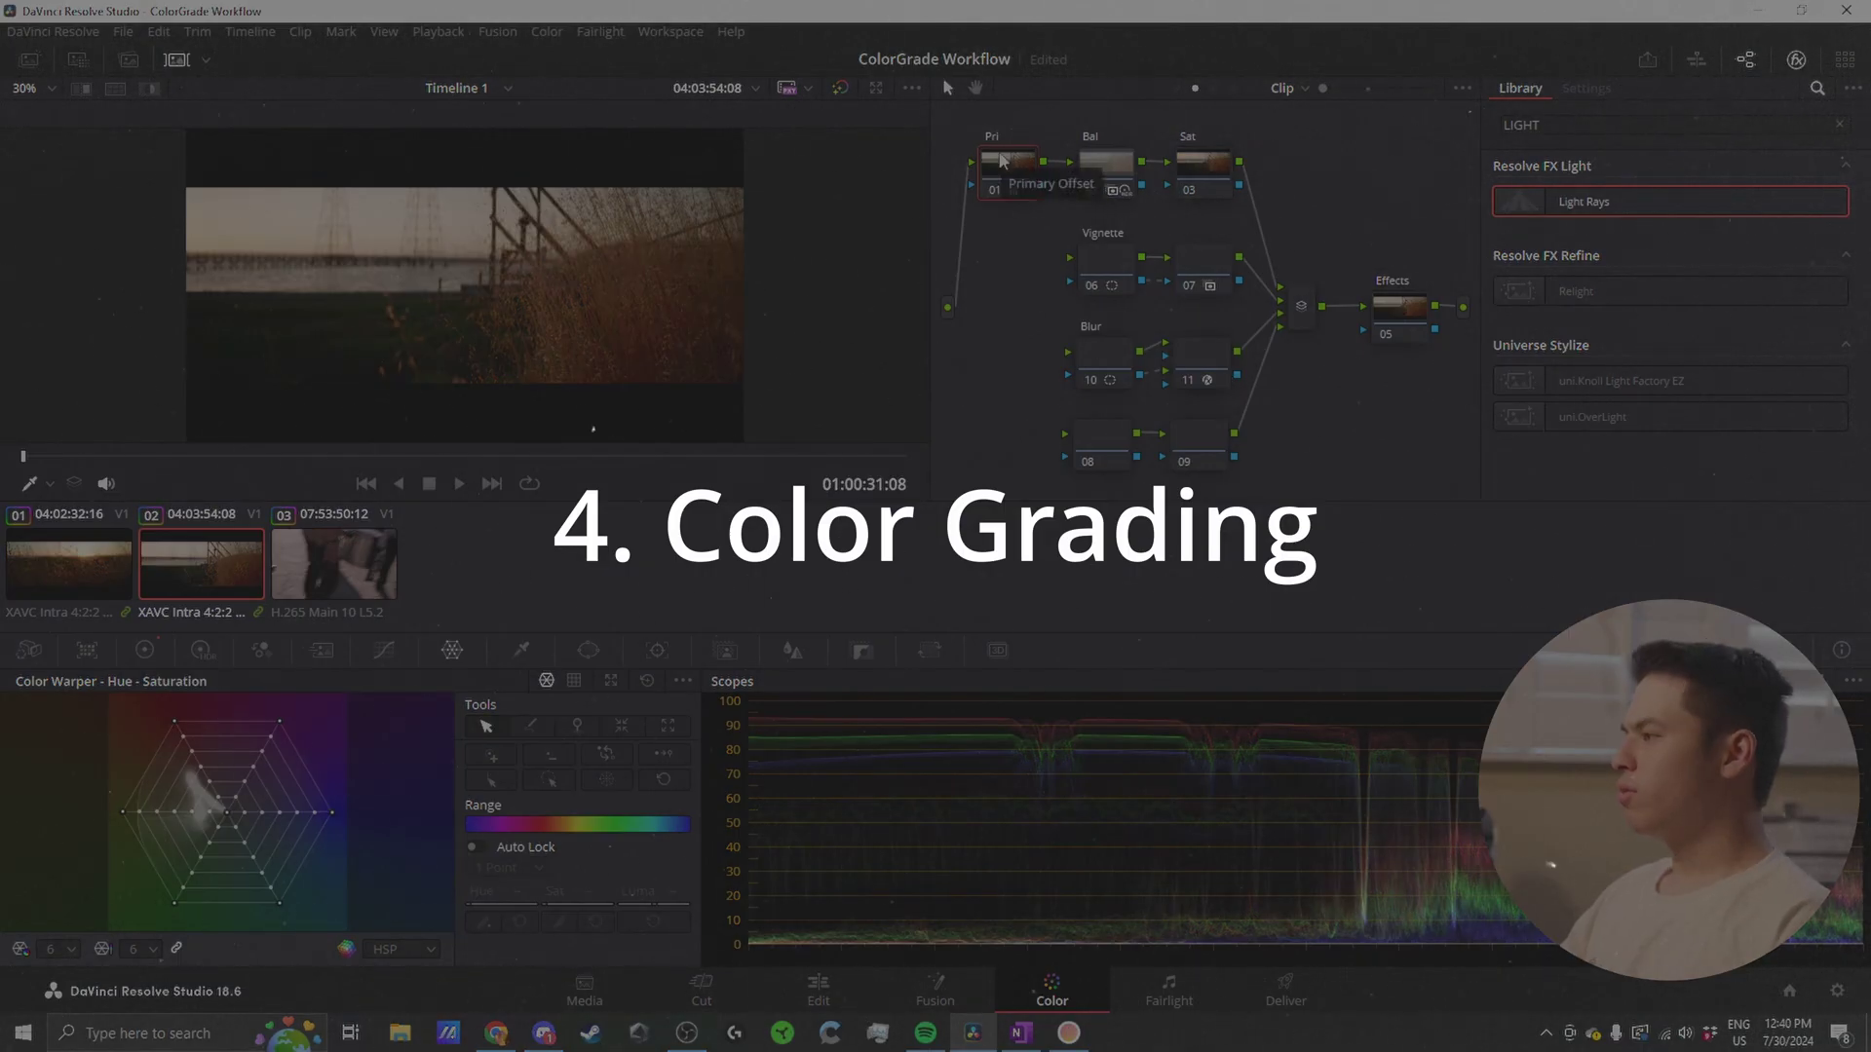
pyautogui.click(1106, 165)
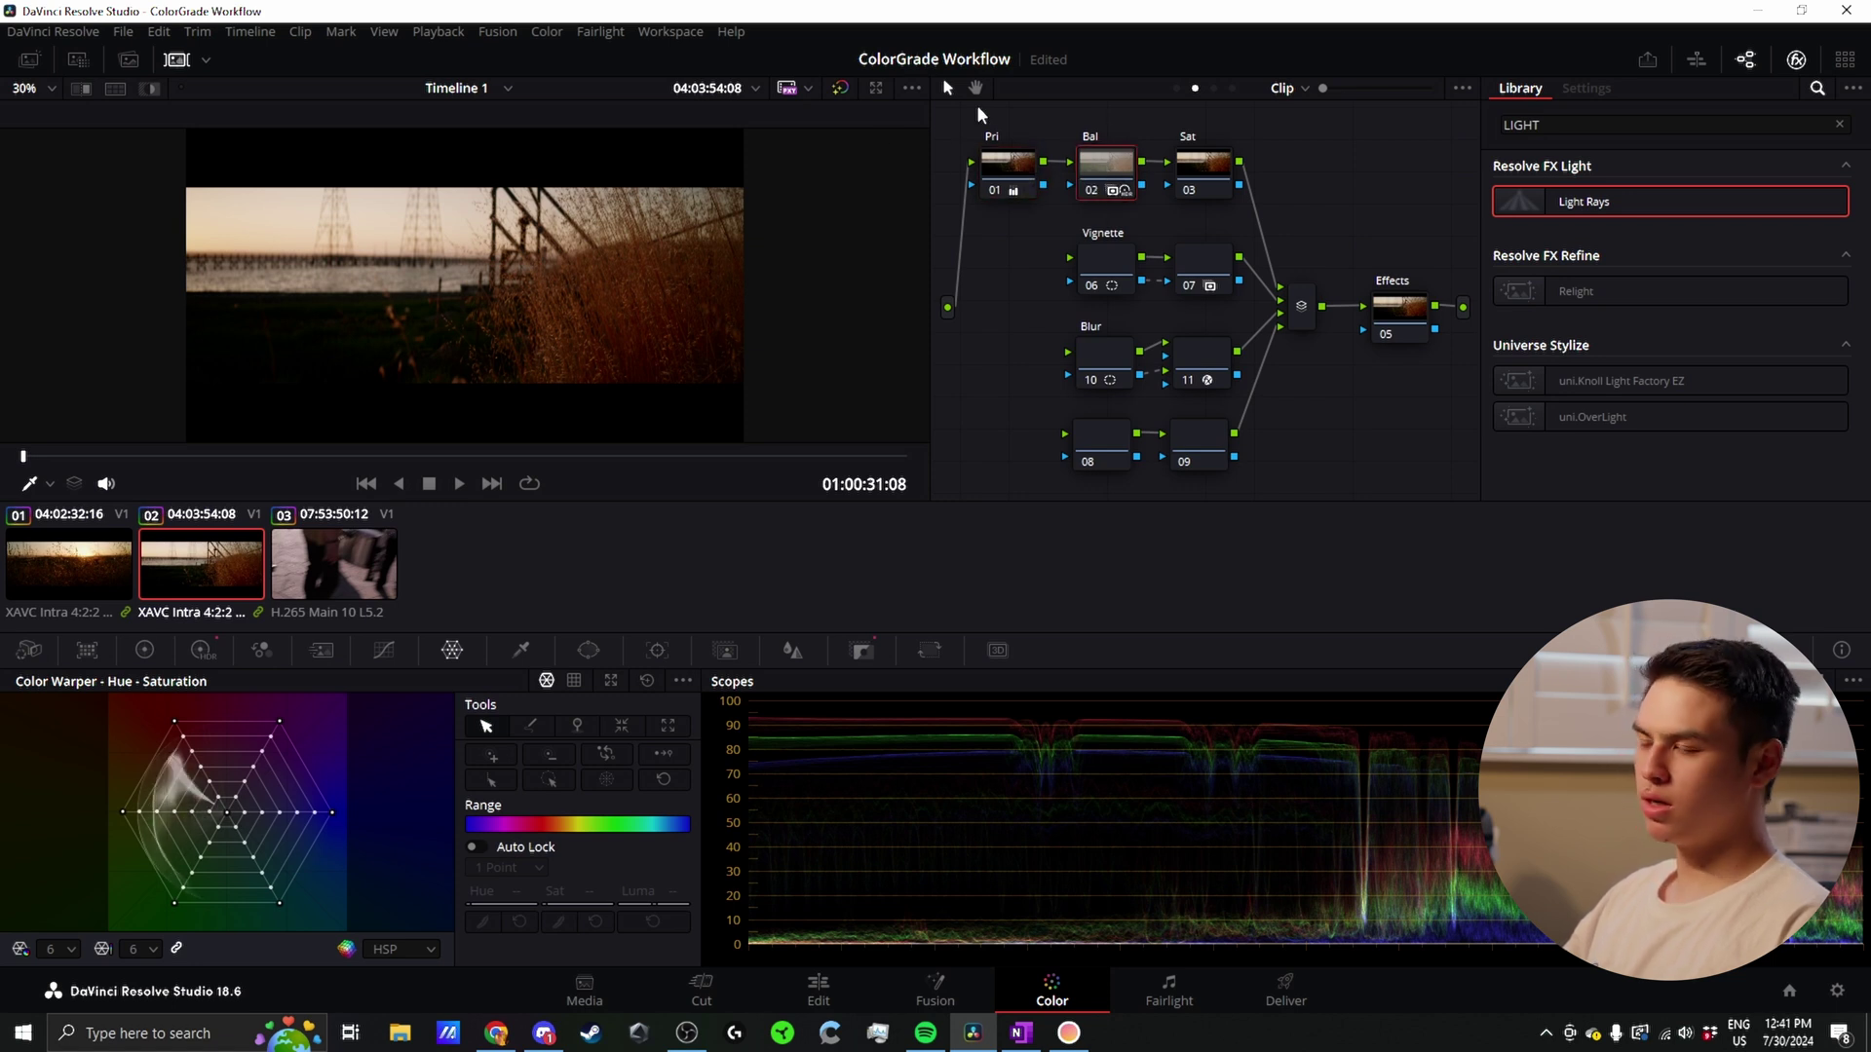
pyautogui.click(1200, 164)
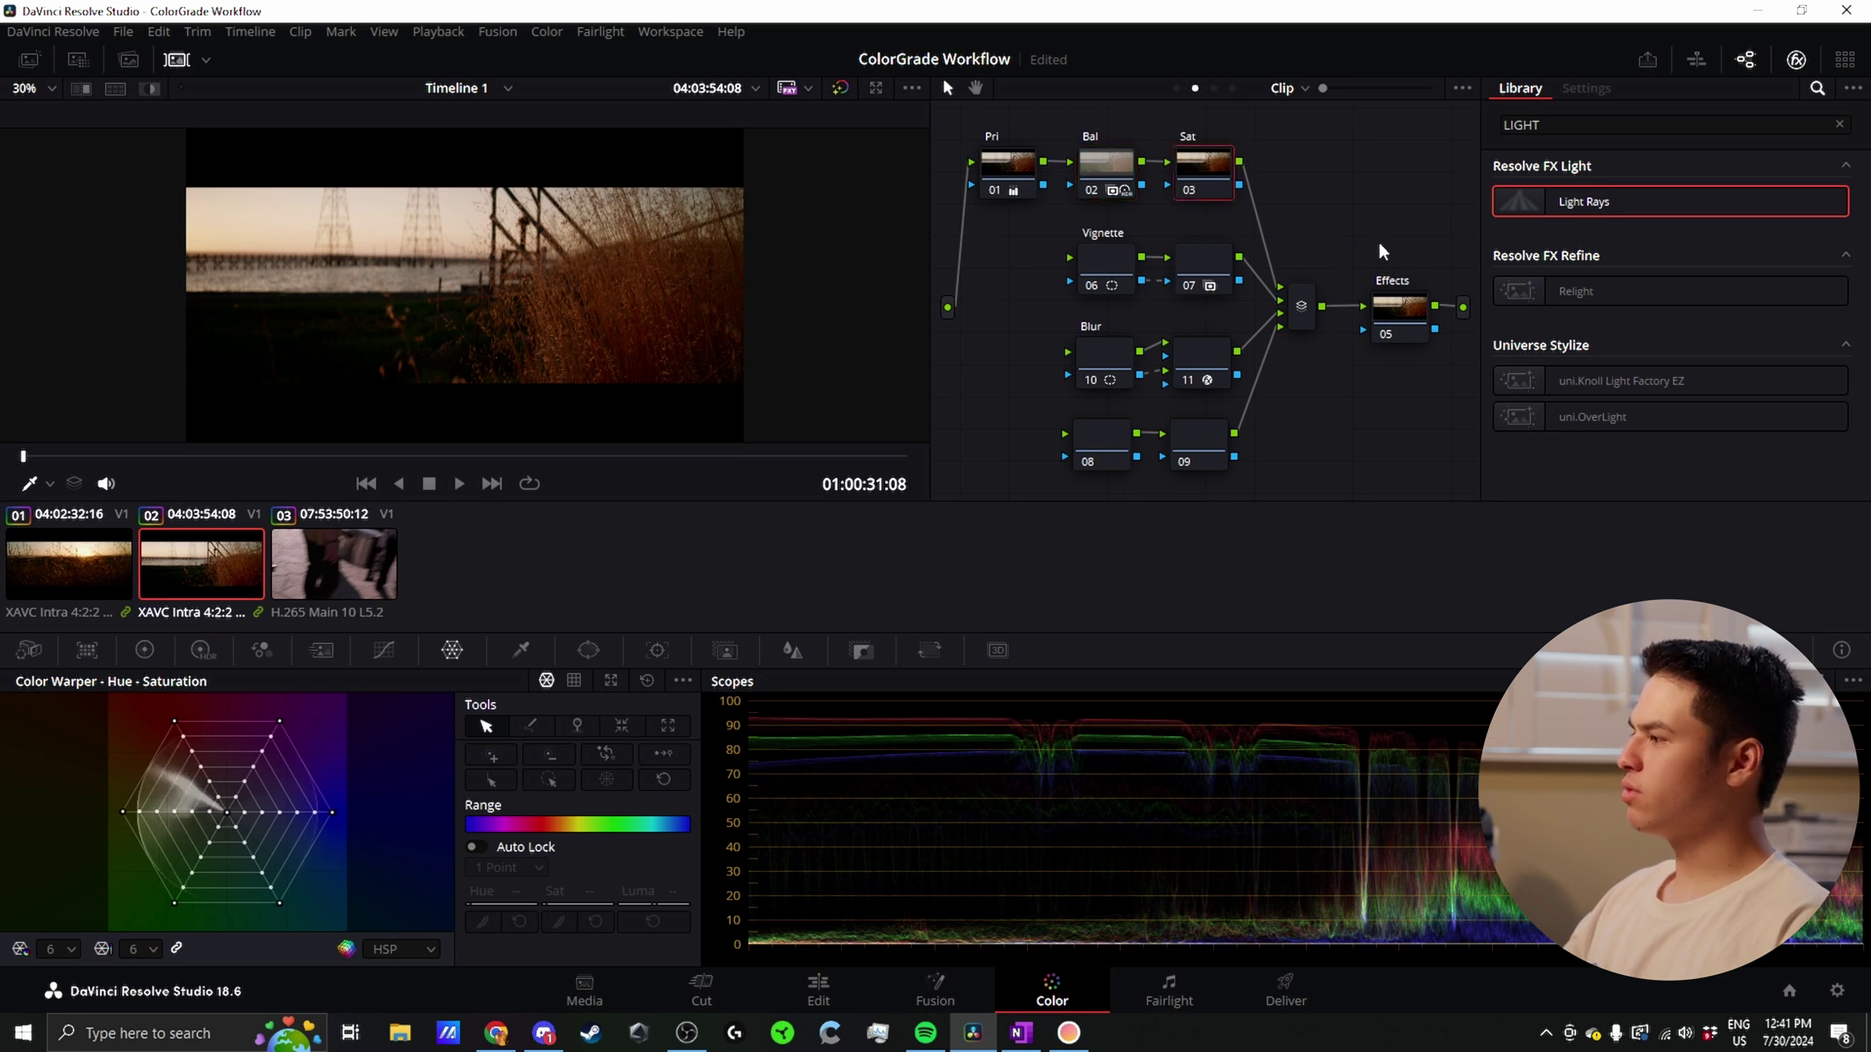
pyautogui.click(1213, 88)
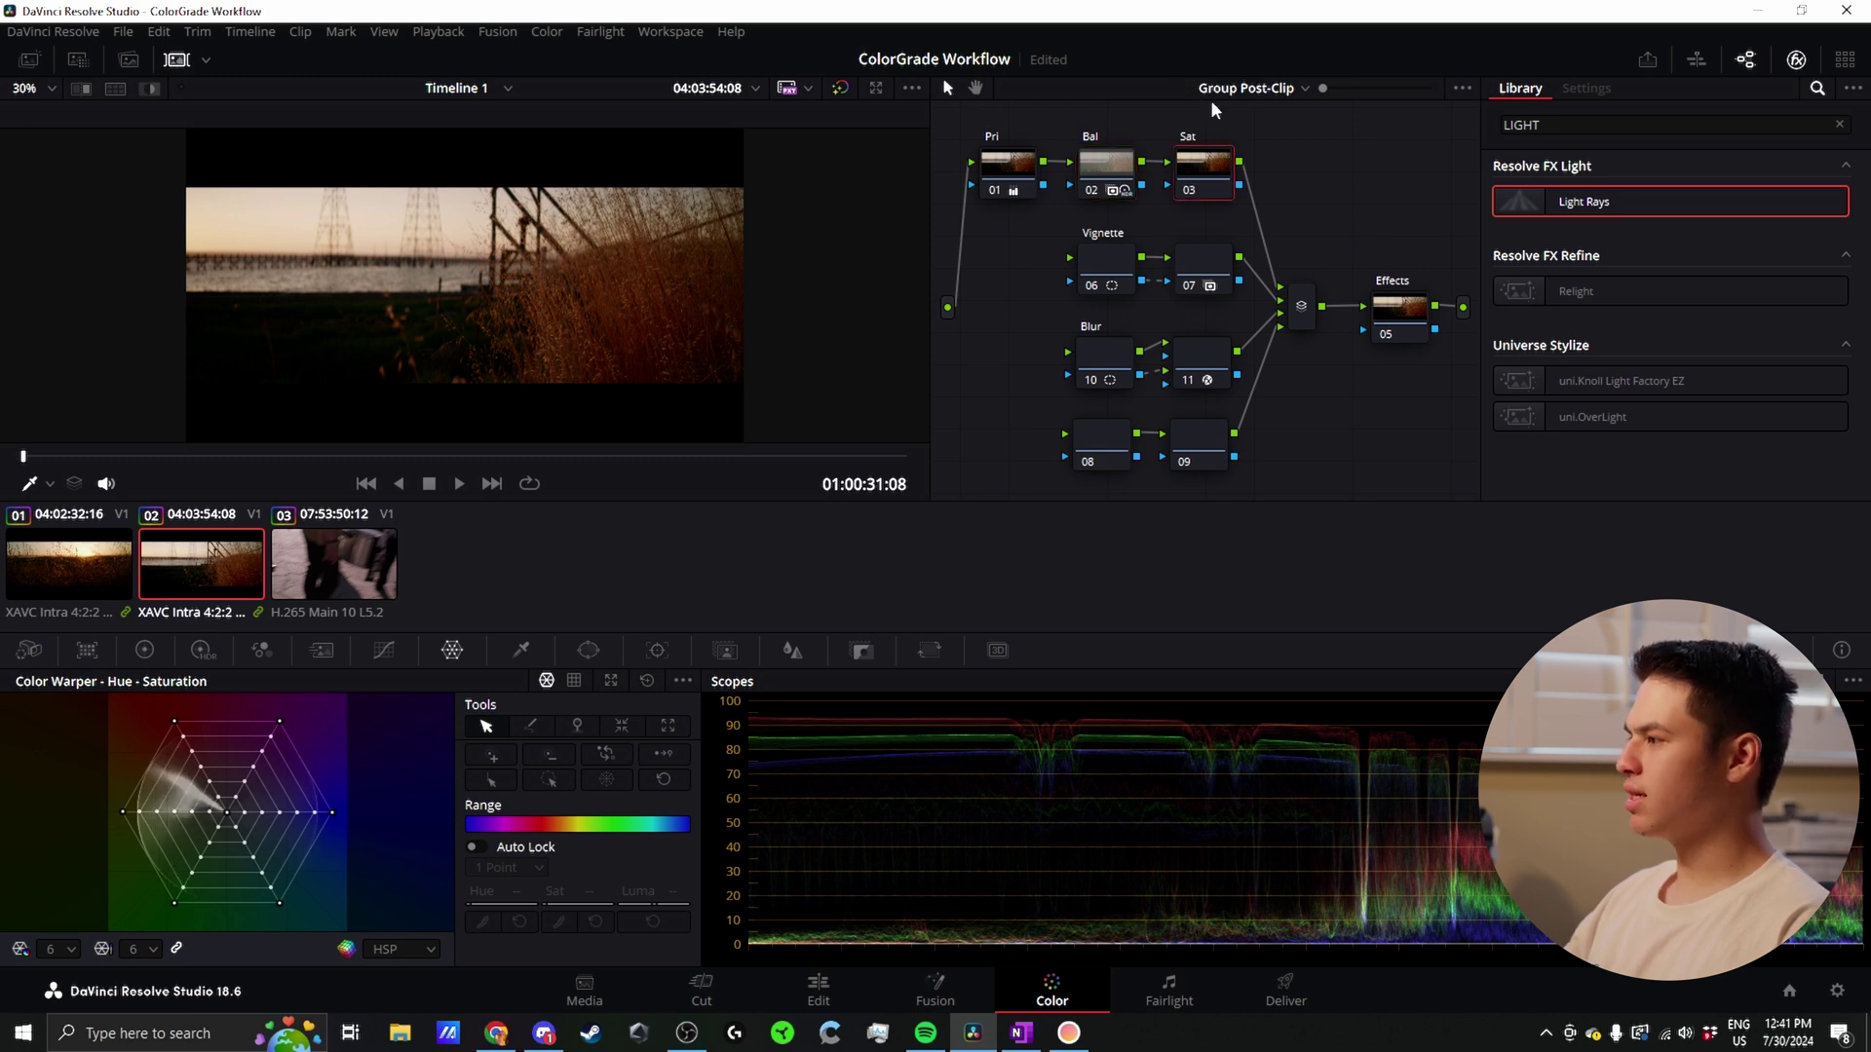
pyautogui.click(1264, 90)
pyautogui.click(1248, 134)
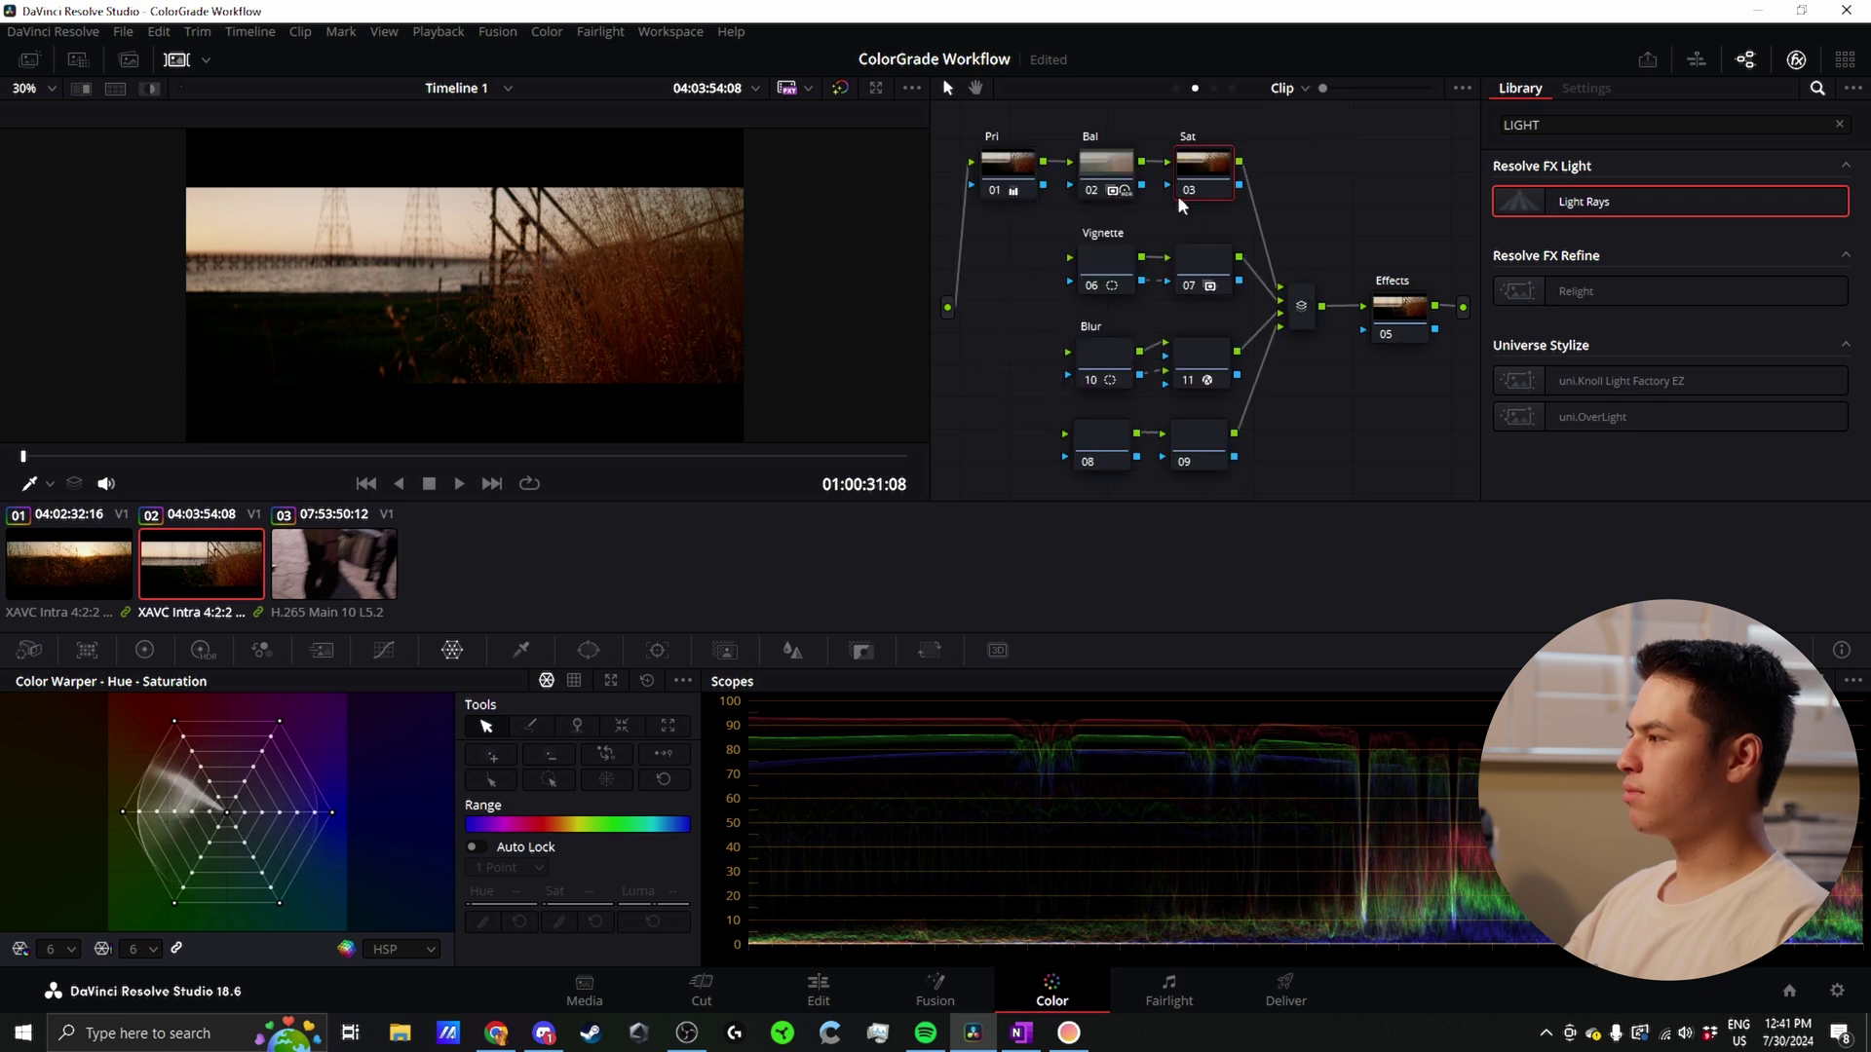
# Step: Raise Gain slightly on the Sat node, then wire the source input into Vignette node 06
pyautogui.click(145, 650)
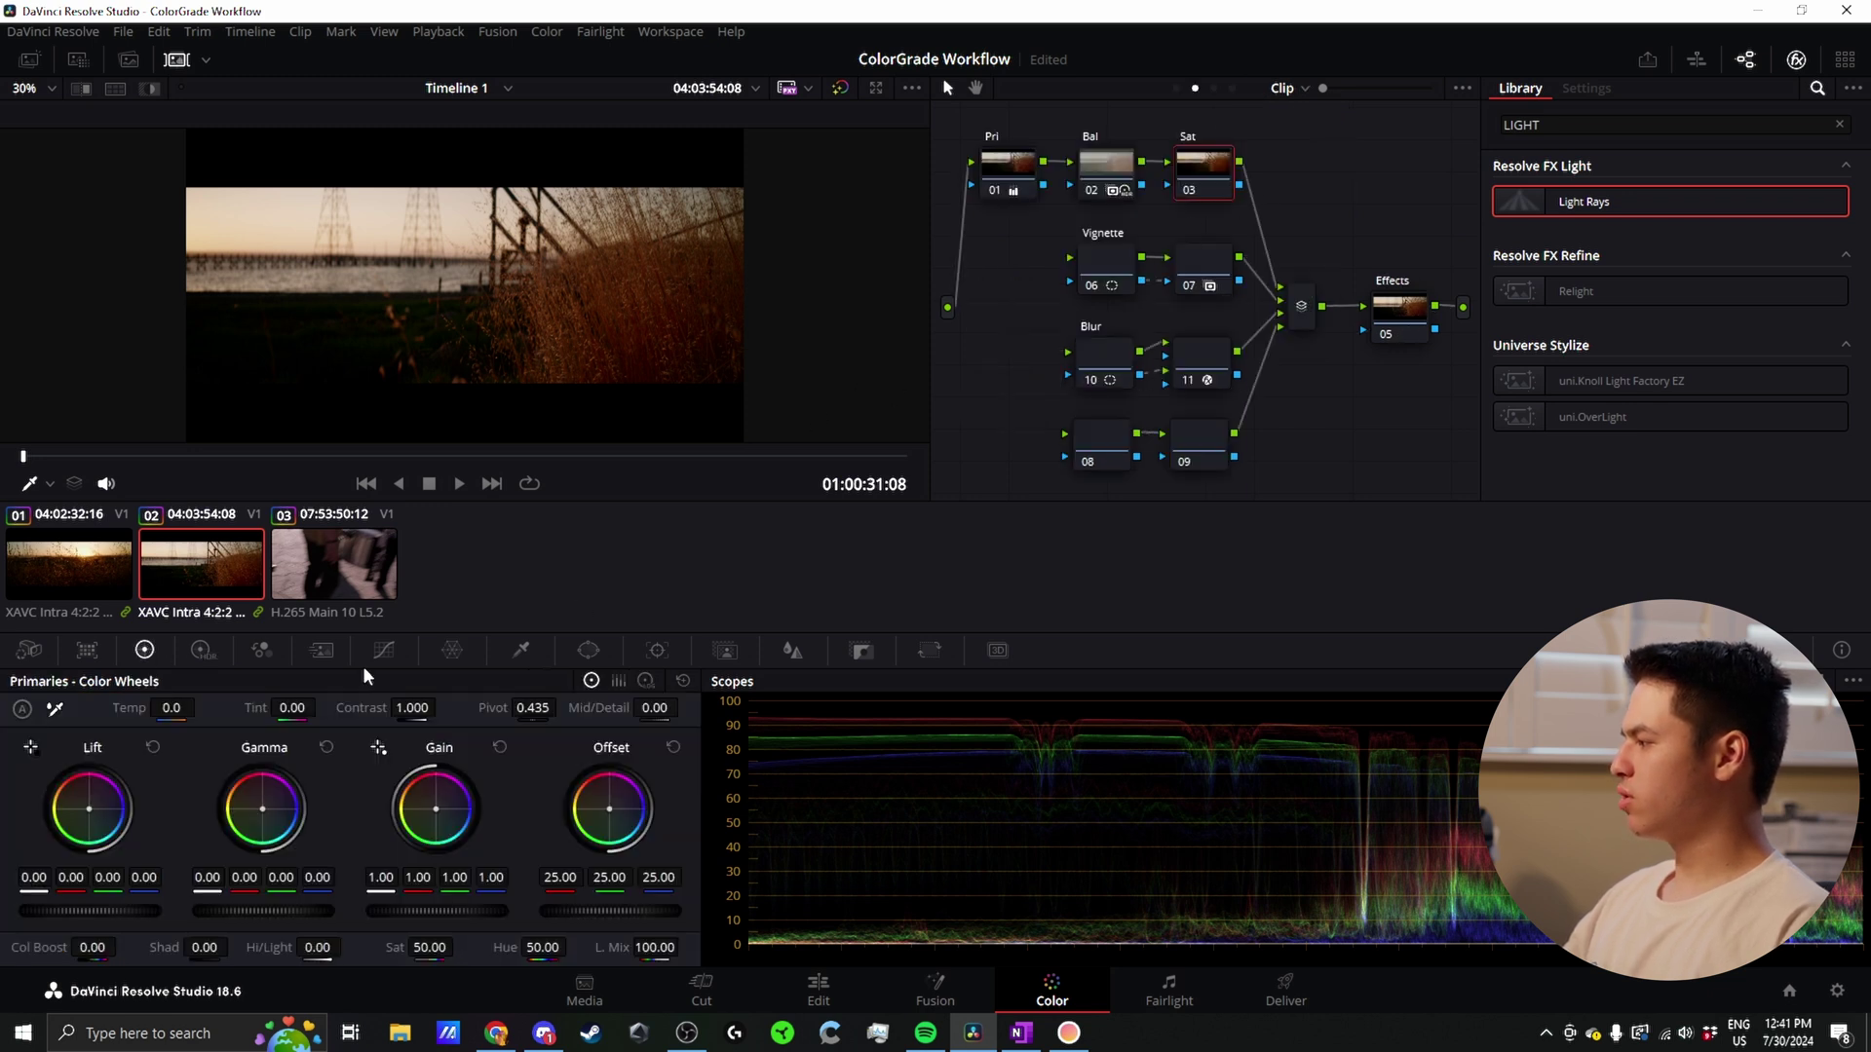
pyautogui.moveTo(437, 911); pyautogui.dragTo(458, 911)
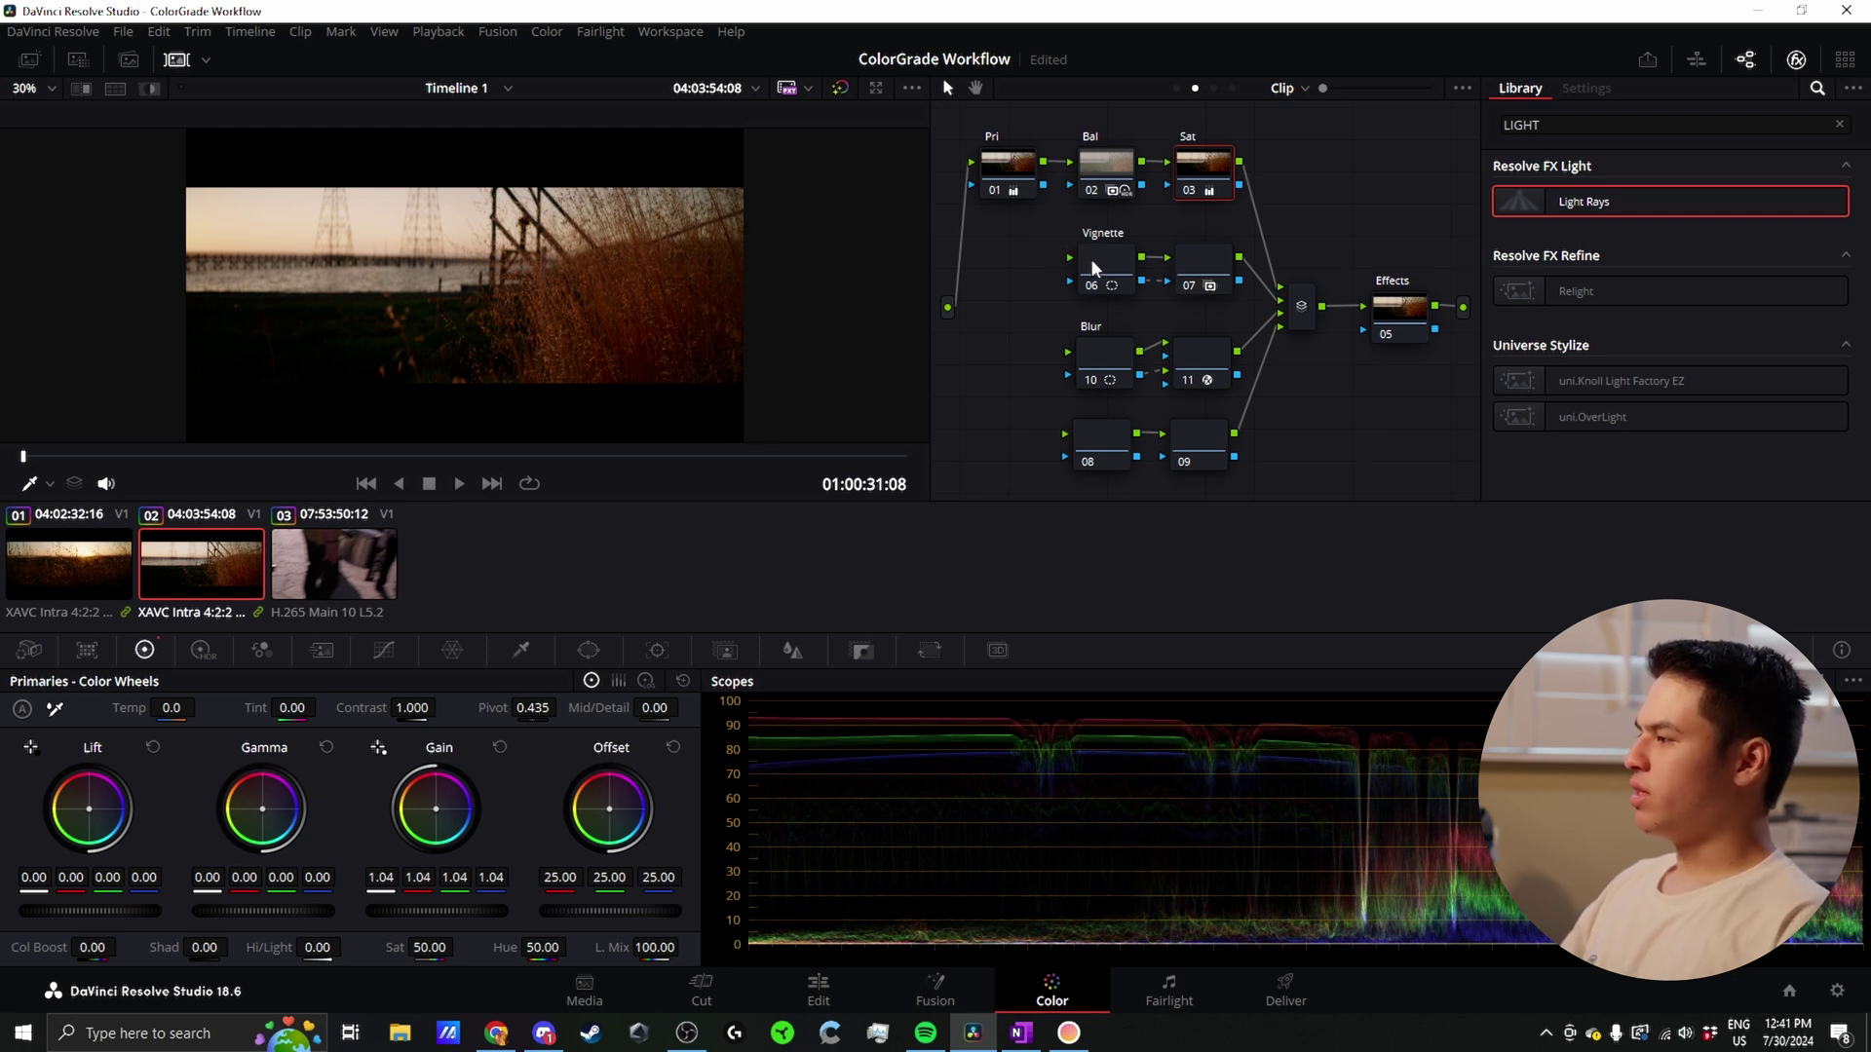
pyautogui.click(1199, 271)
pyautogui.click(1084, 271)
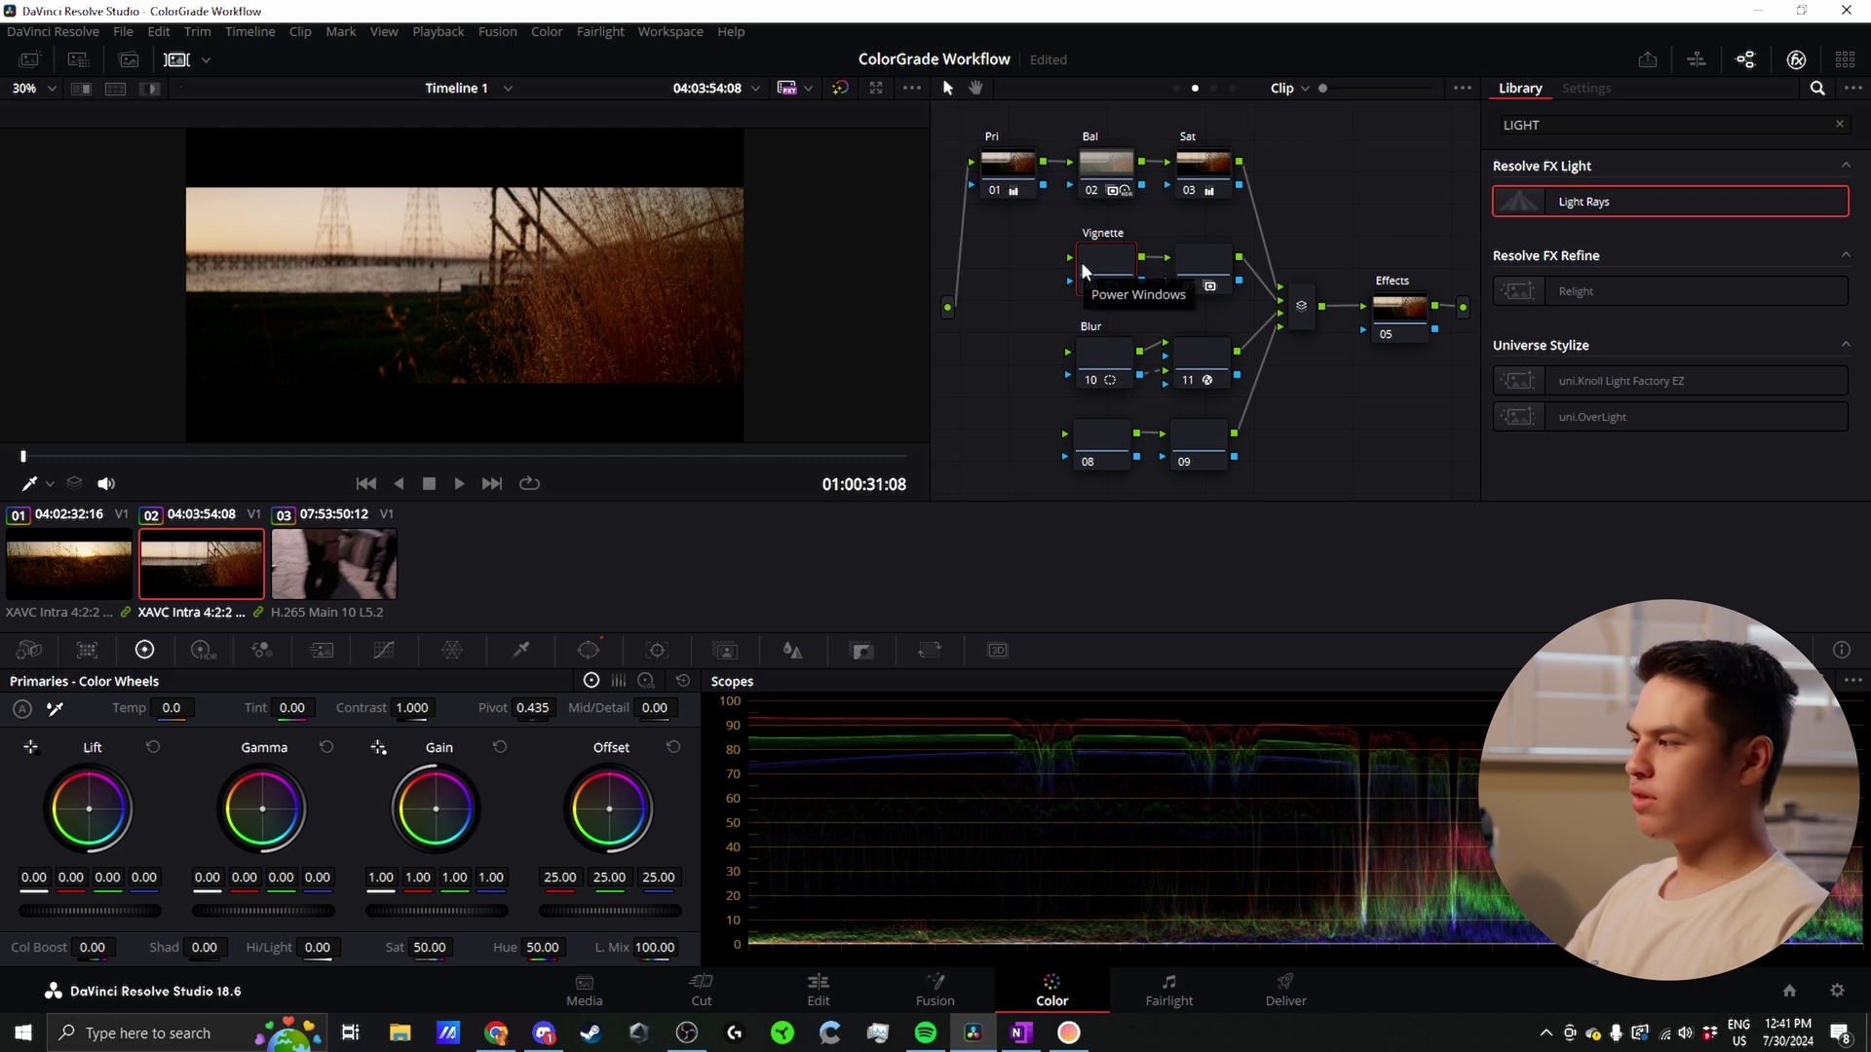
pyautogui.moveTo(947, 307); pyautogui.dragTo(1070, 258)
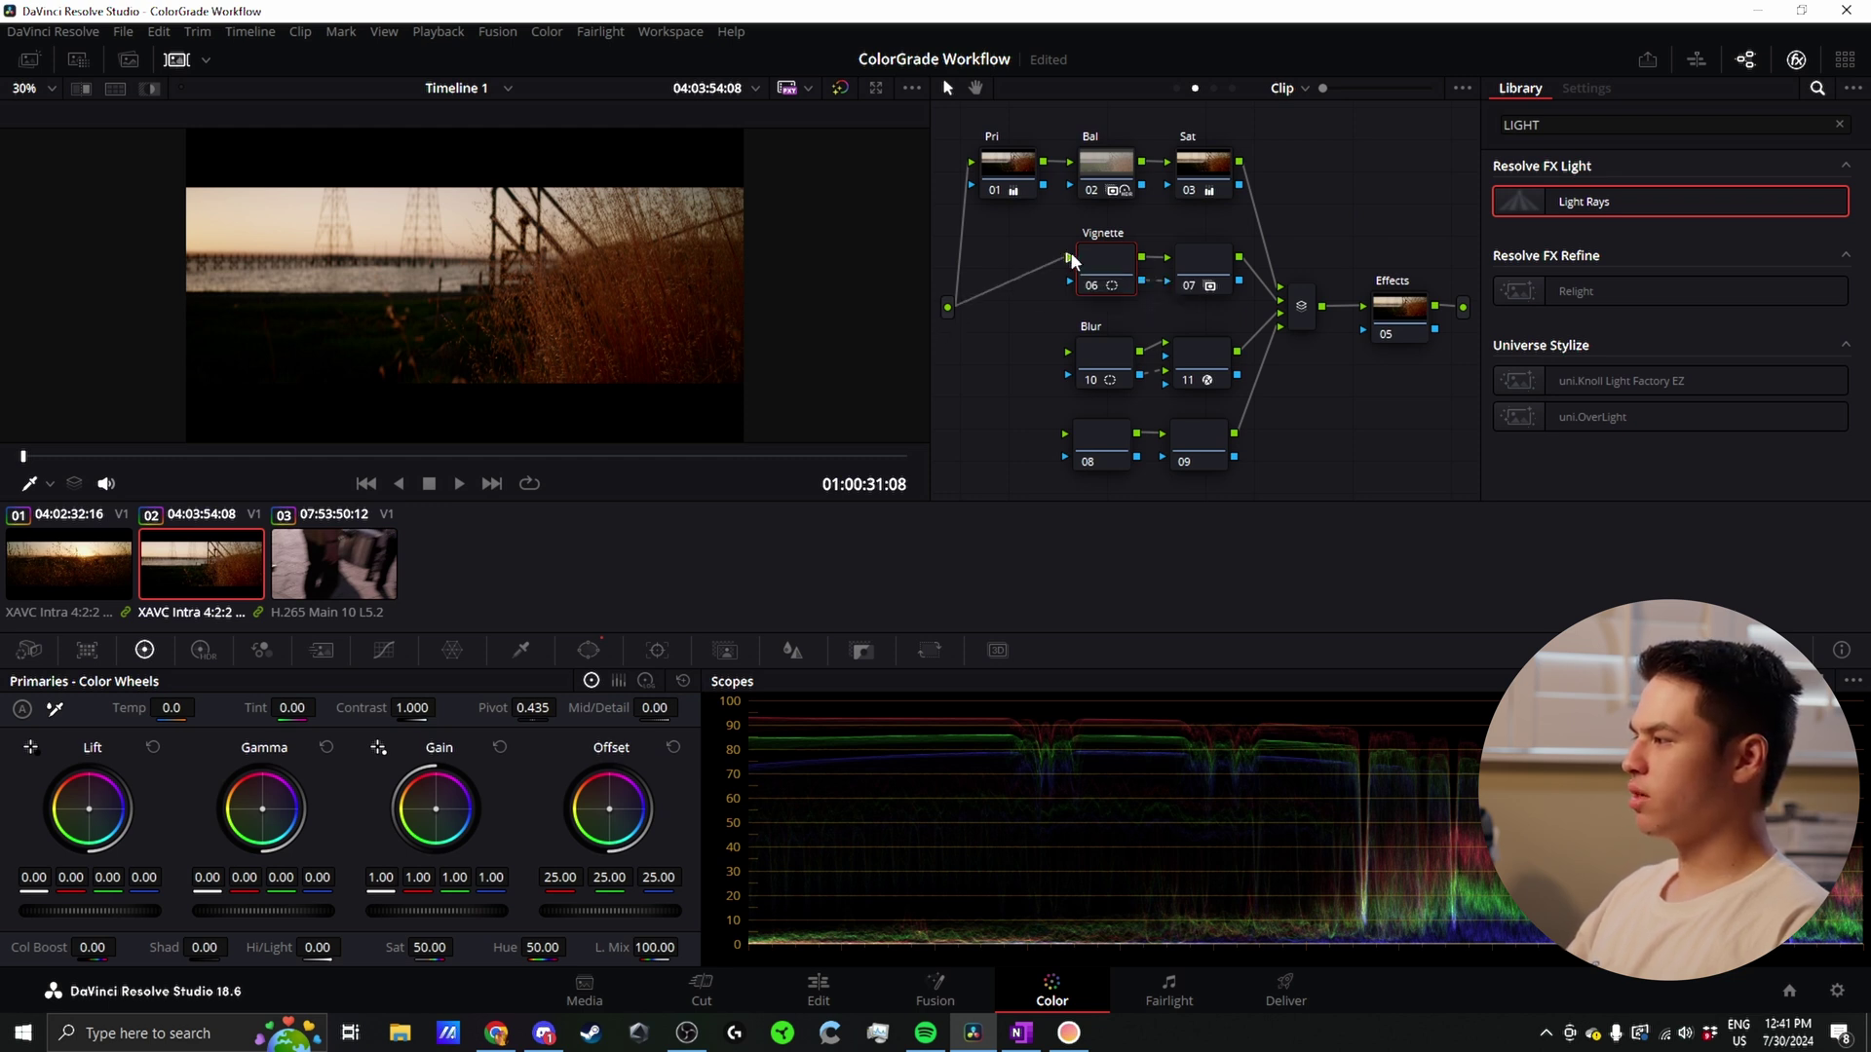
# Step: Undo a trial gamma drop on node 07 and compare the circle windows of nodes 06 and 07
pyautogui.click(1208, 271)
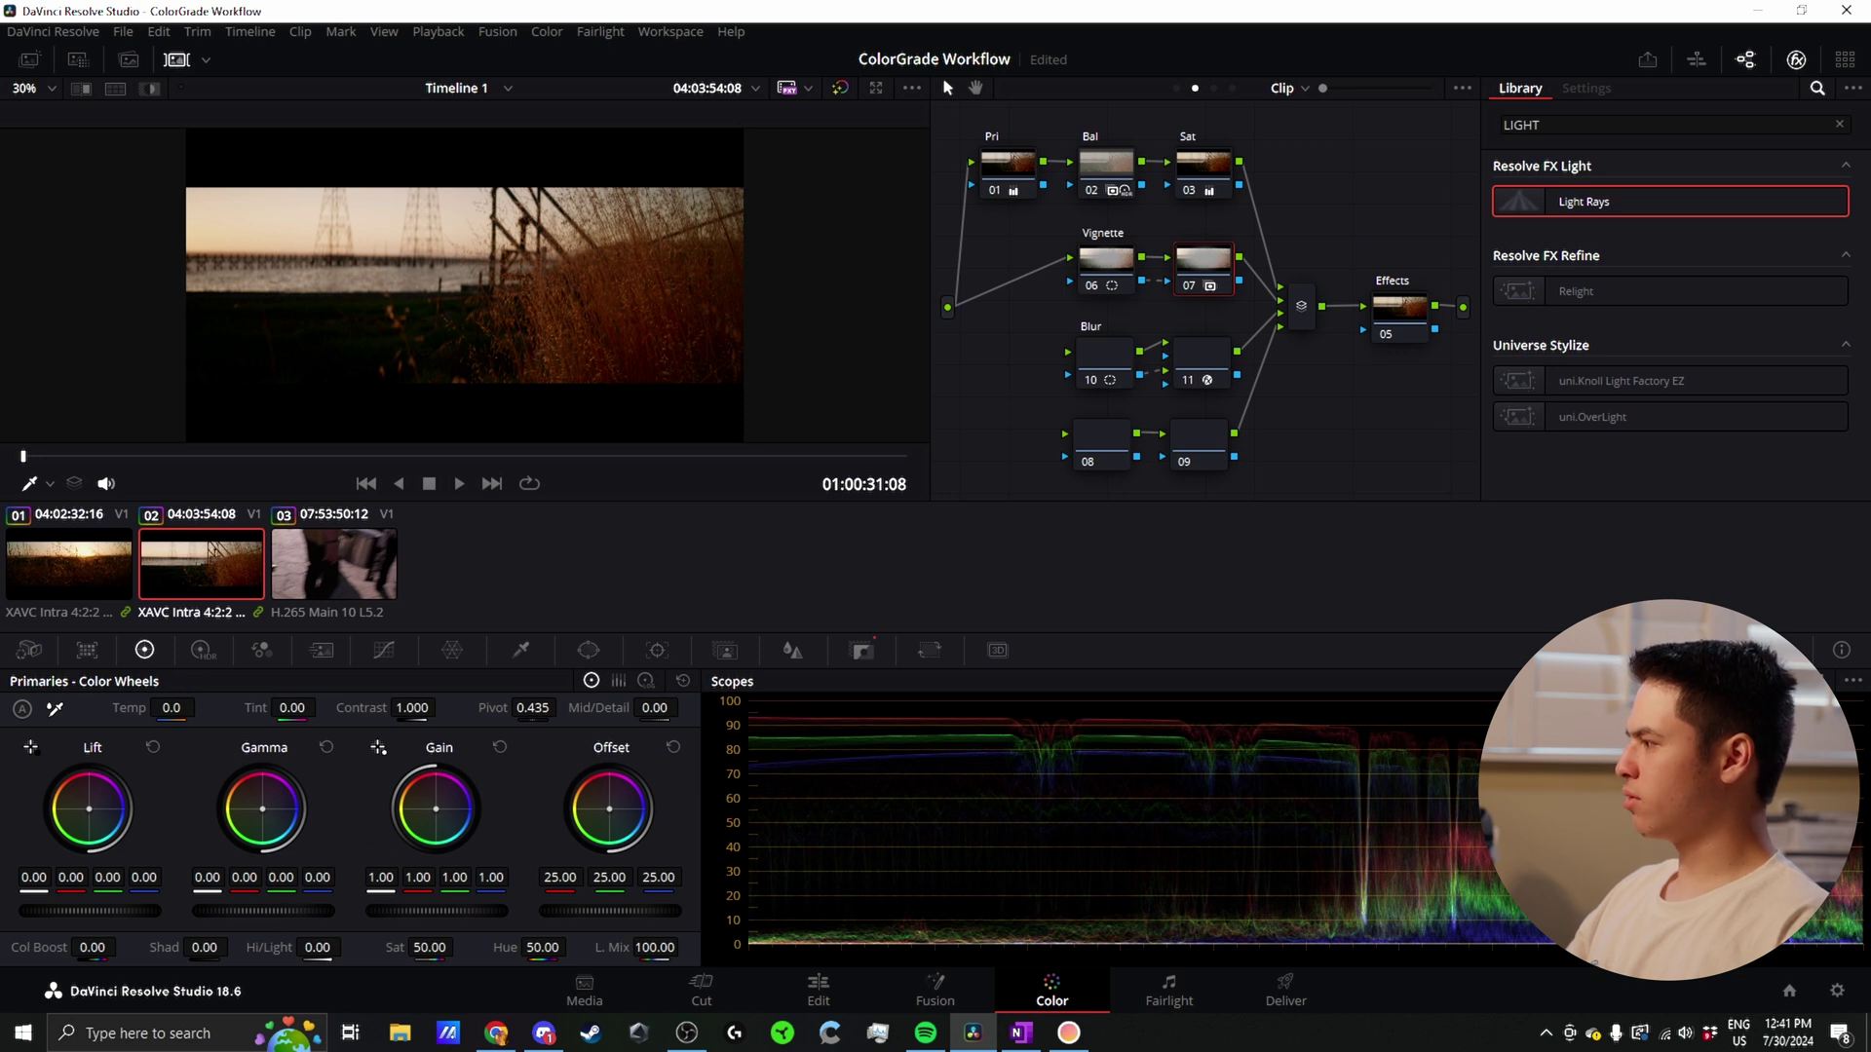
pyautogui.moveTo(263, 911); pyautogui.dragTo(244, 911)
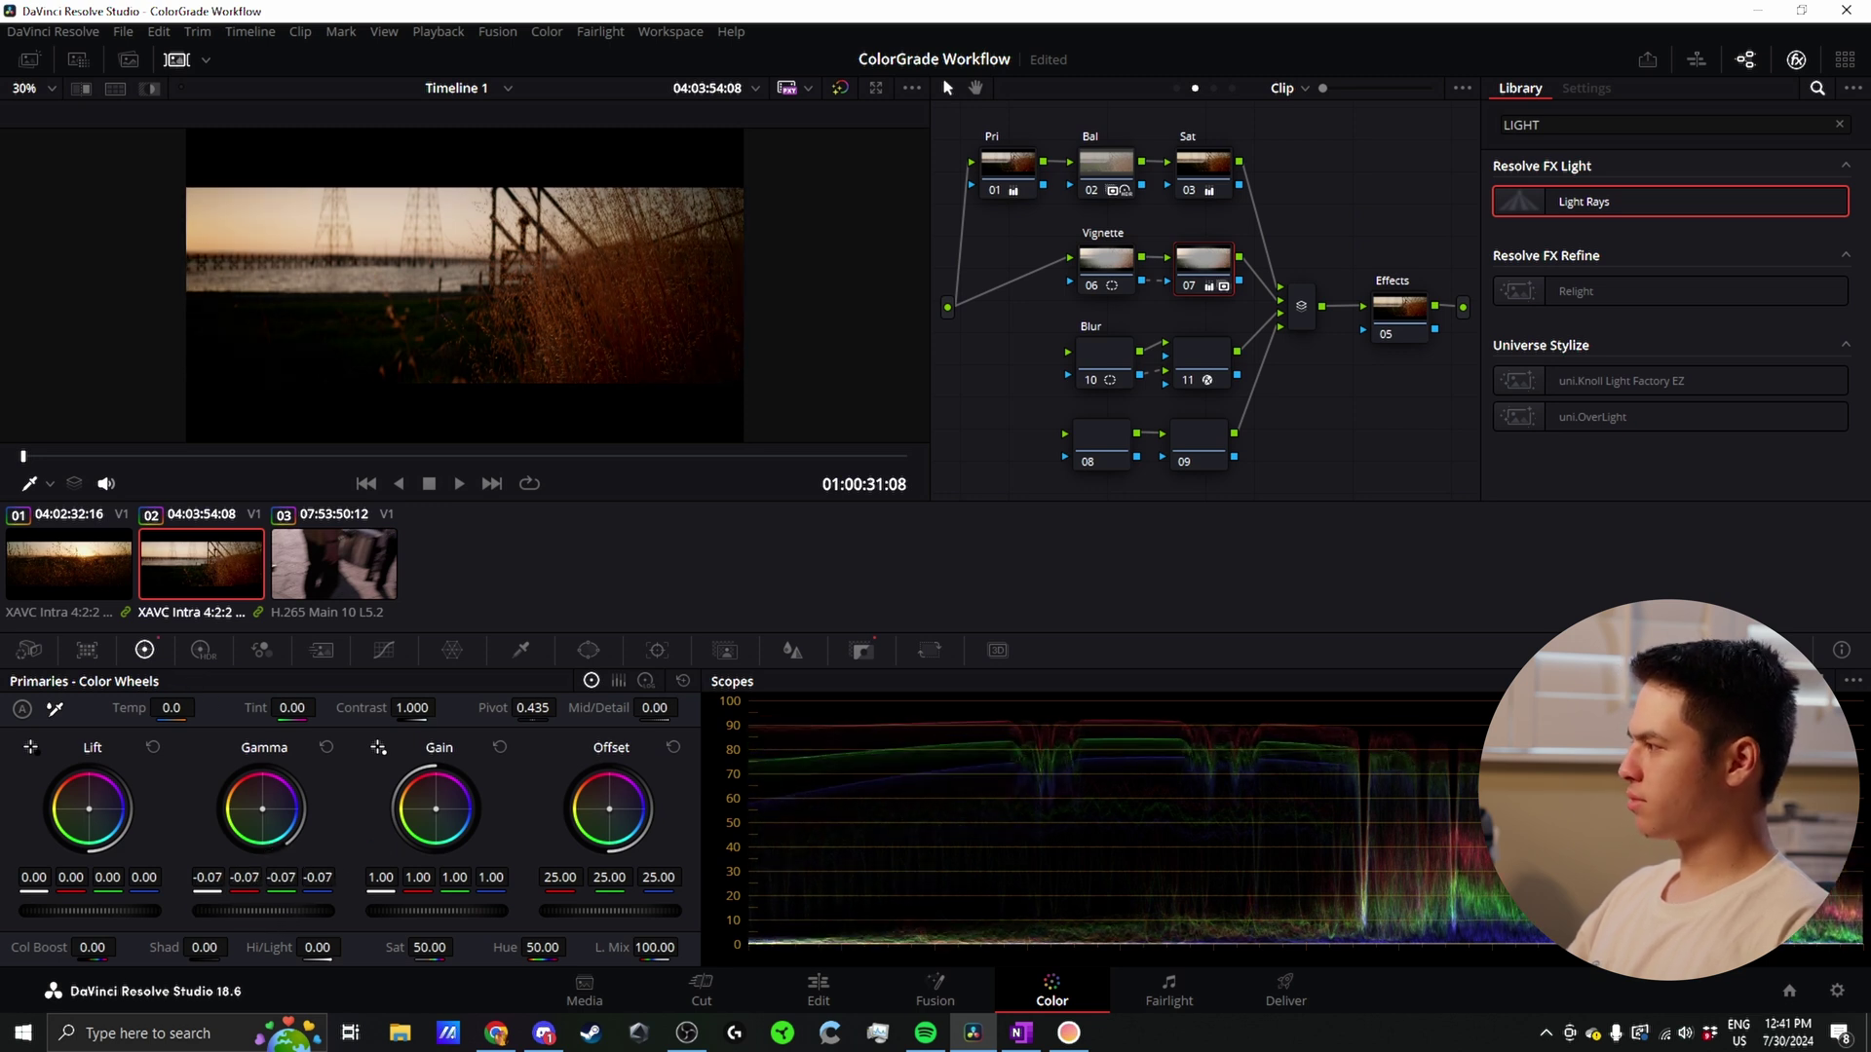
pyautogui.hotkey('ctrl', 'z')
pyautogui.hotkey('ctrl', 'z')
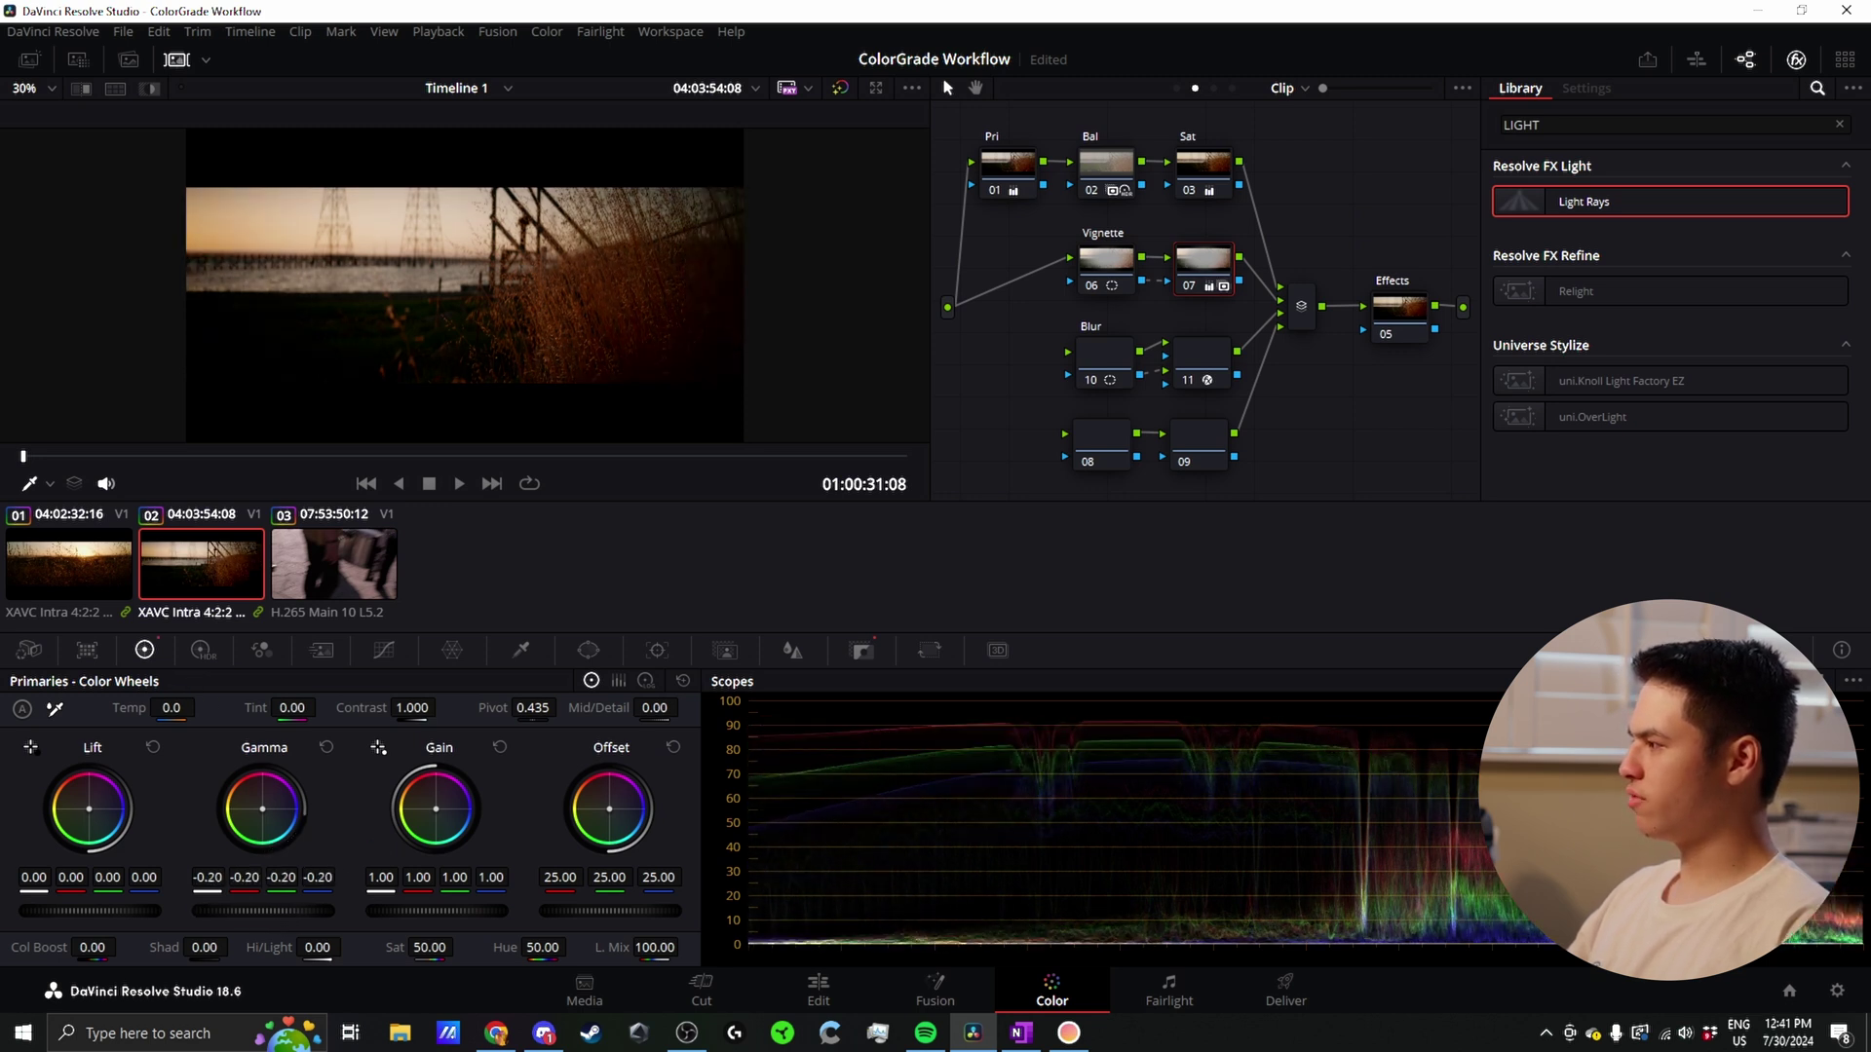
pyautogui.click(588, 650)
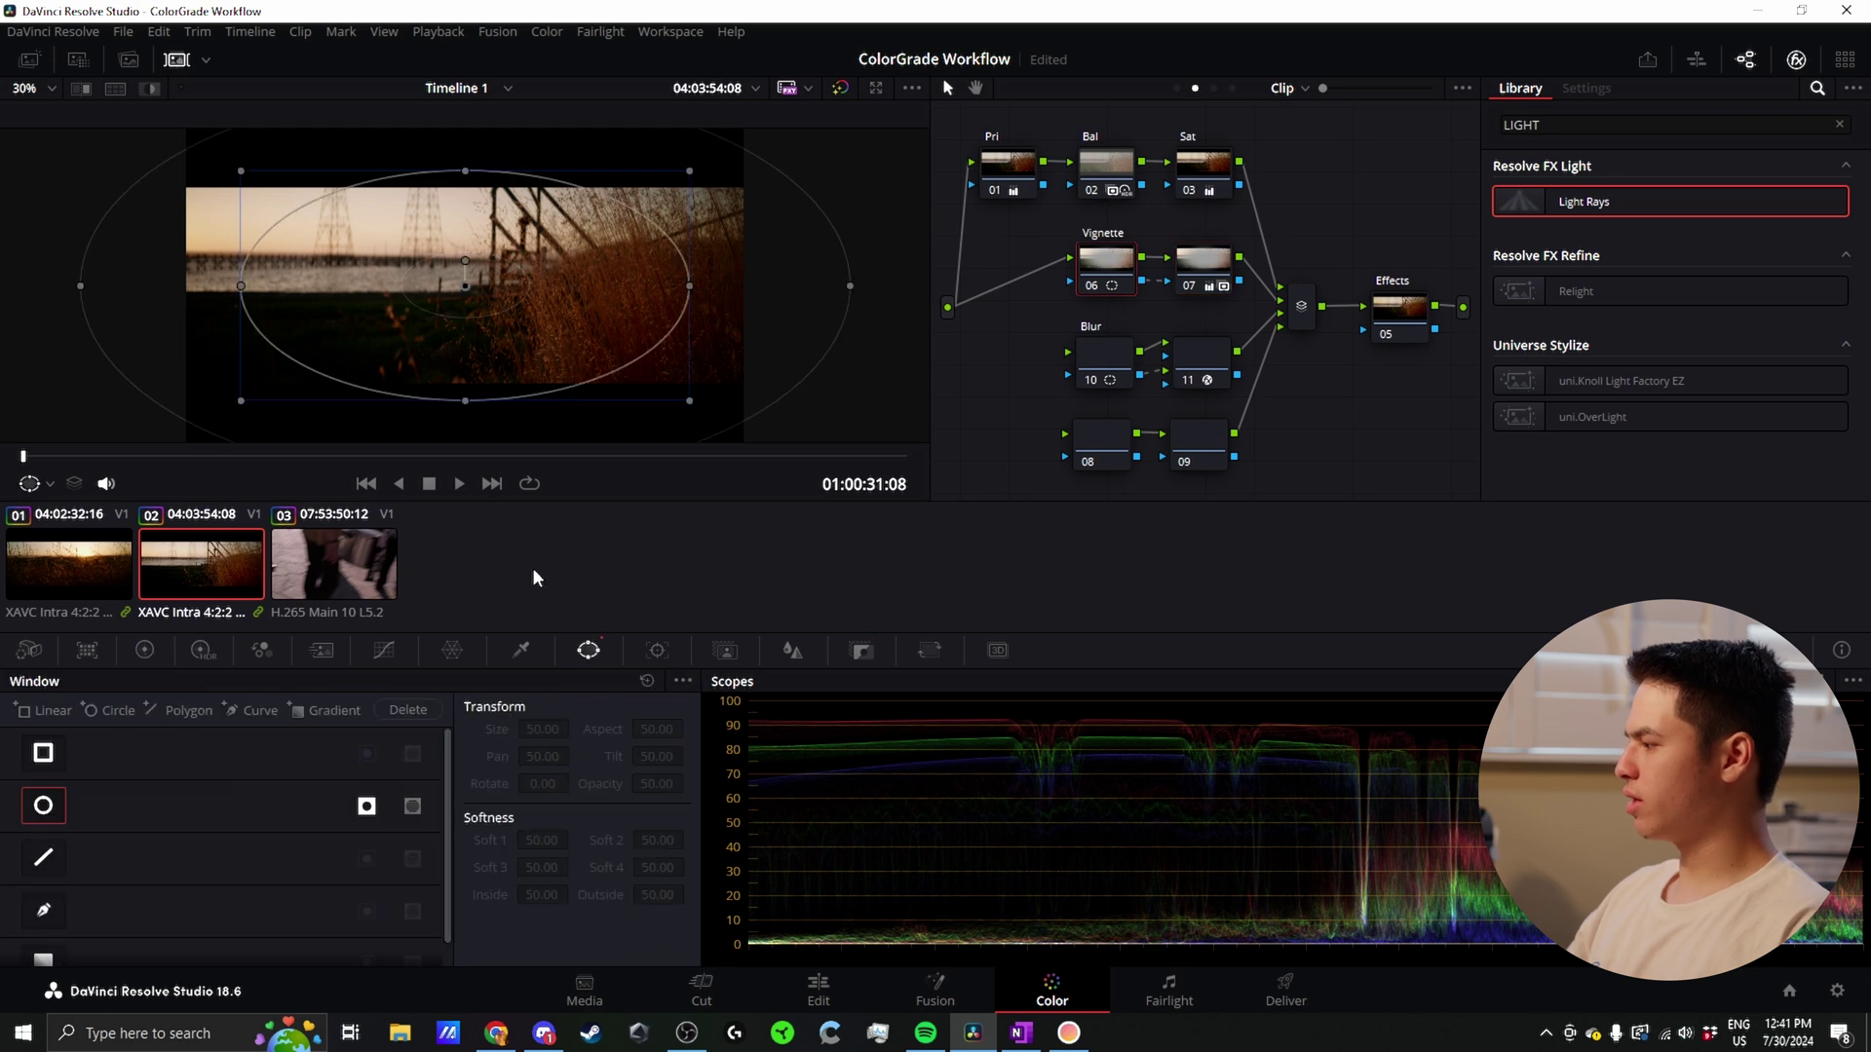
pyautogui.click(1197, 262)
pyautogui.click(1116, 289)
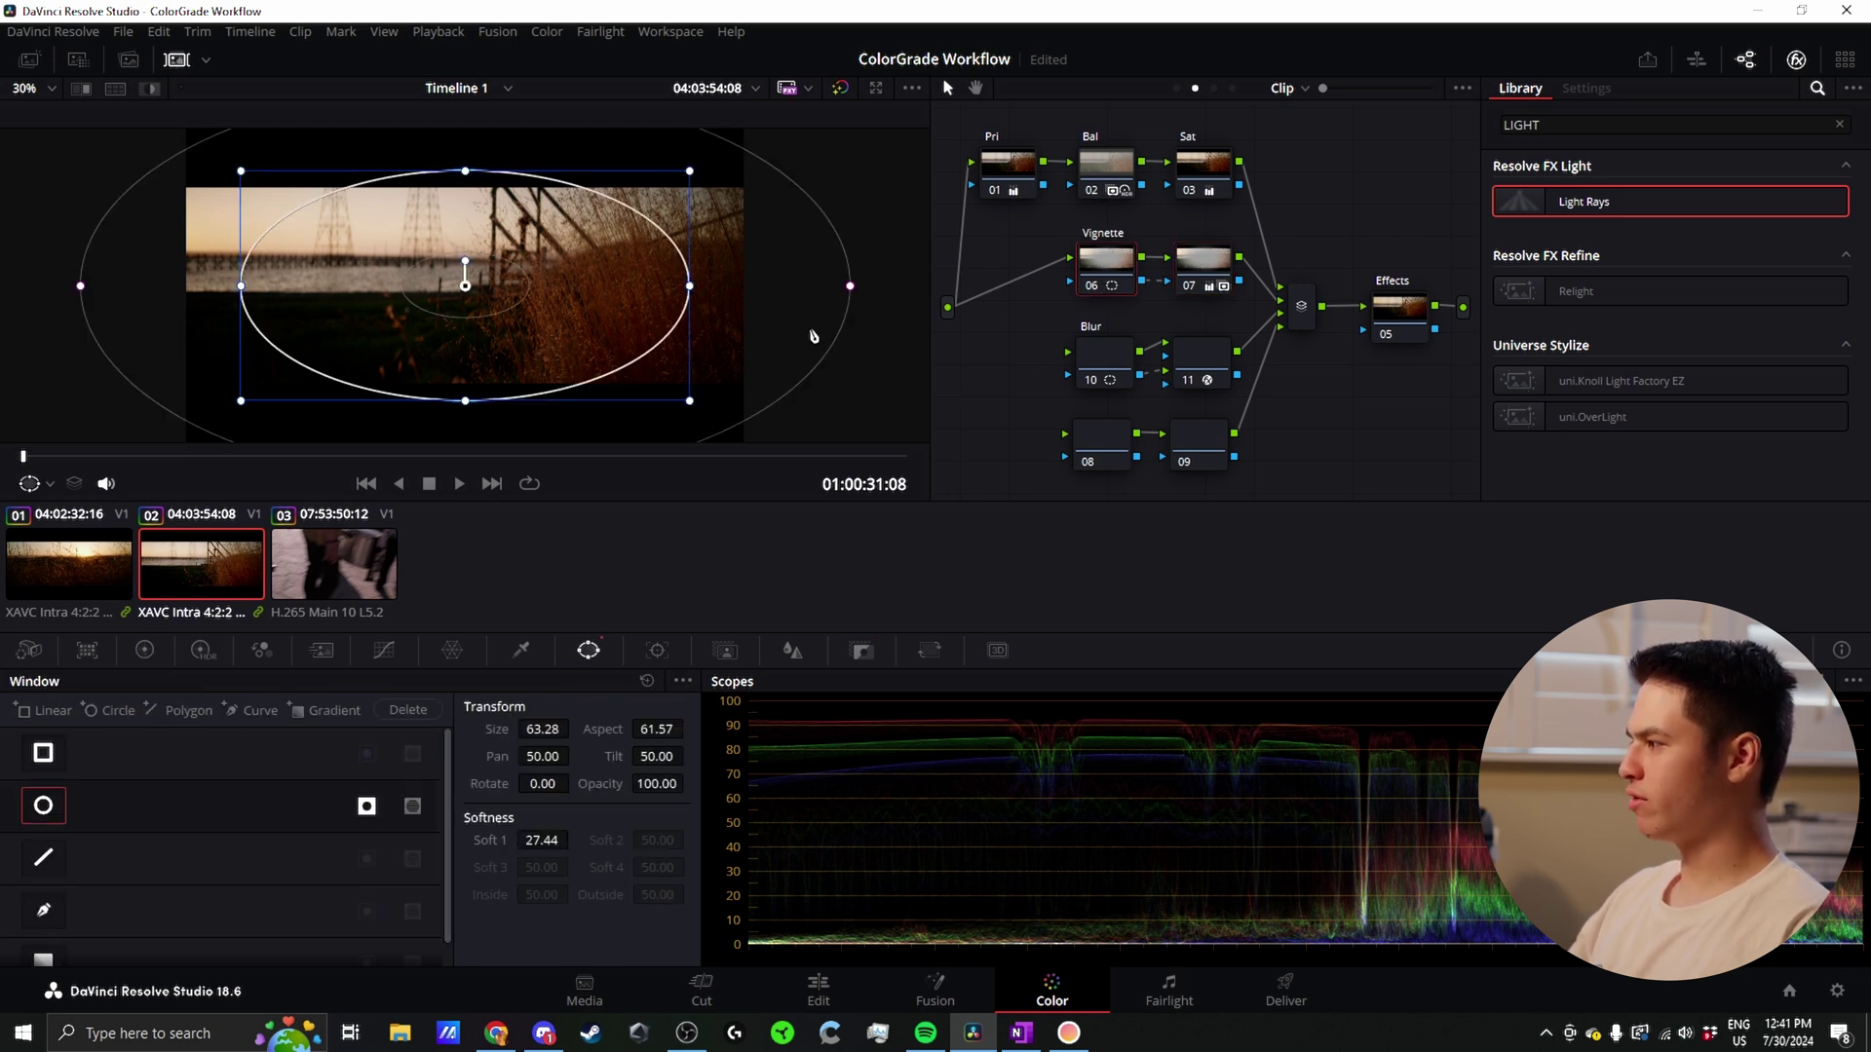
pyautogui.click(1184, 273)
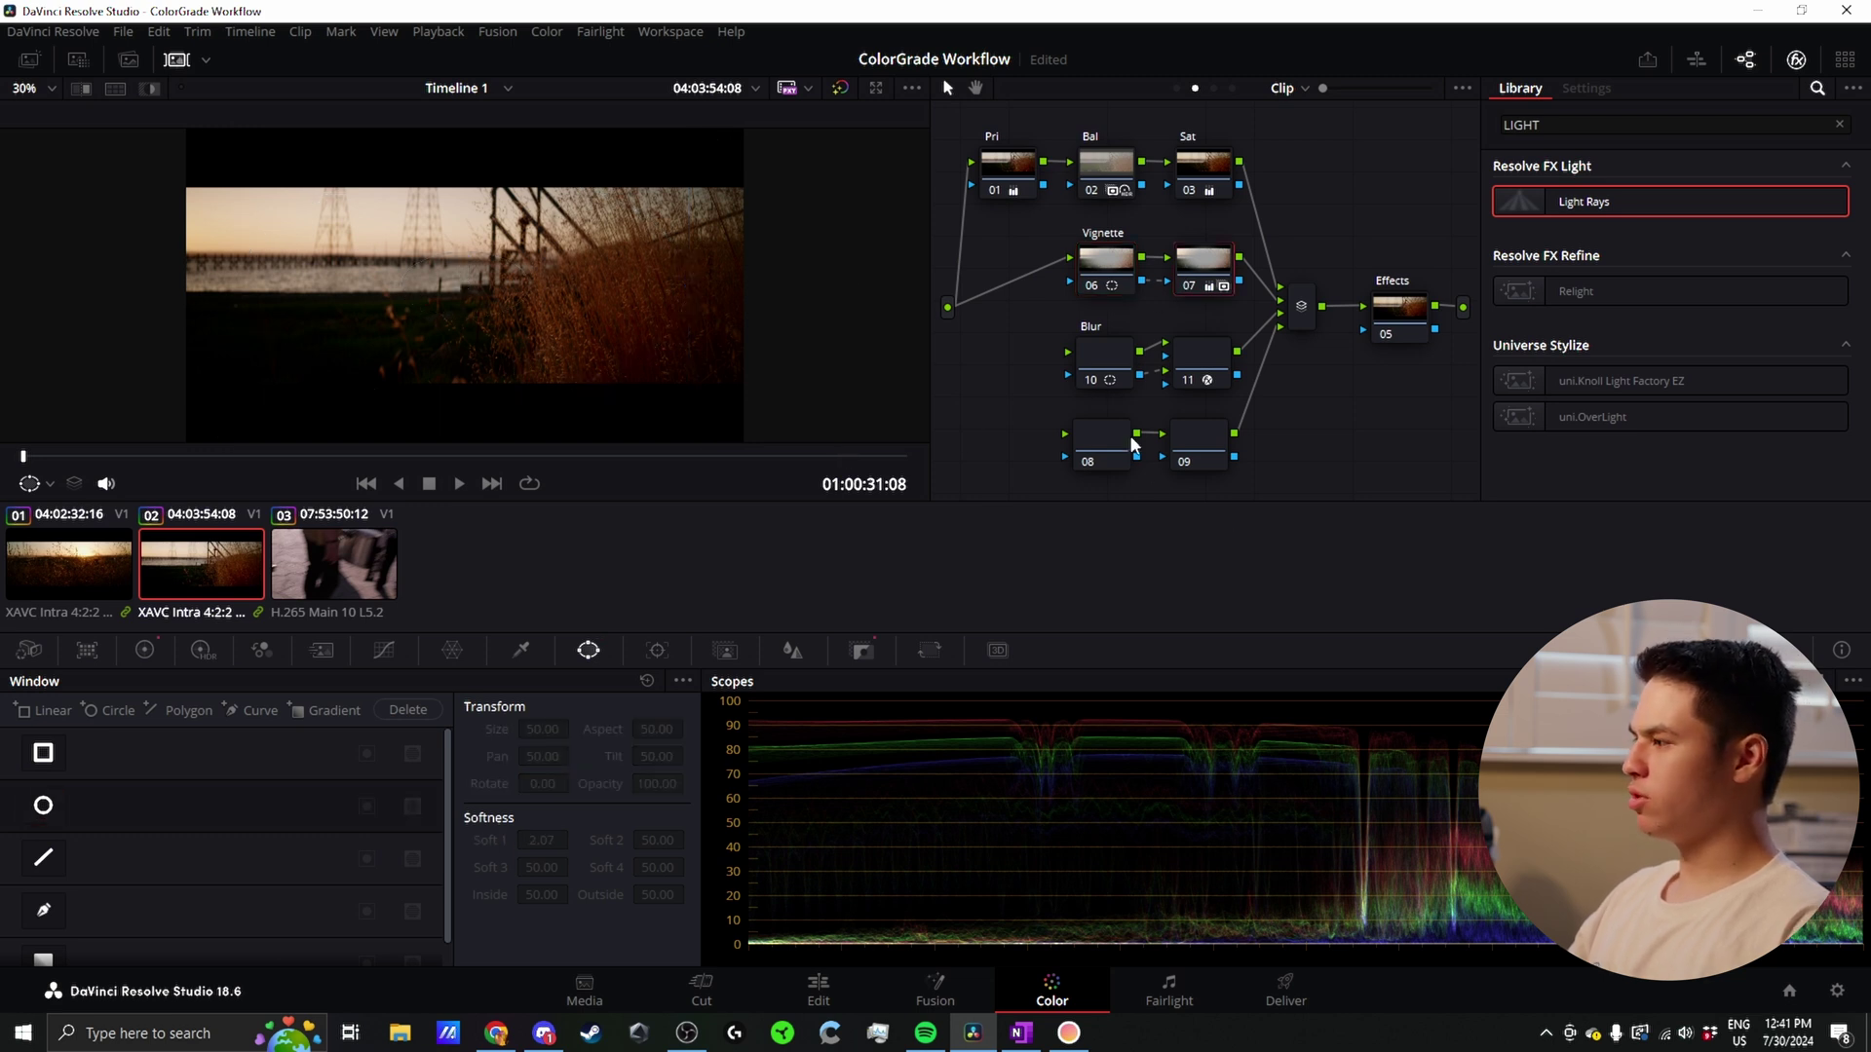
# Step: Wire the source into Blur node 10 and set the Tilt-Shift Lens Blur strength to 3.70
pyautogui.moveTo(949, 308); pyautogui.dragTo(1069, 351)
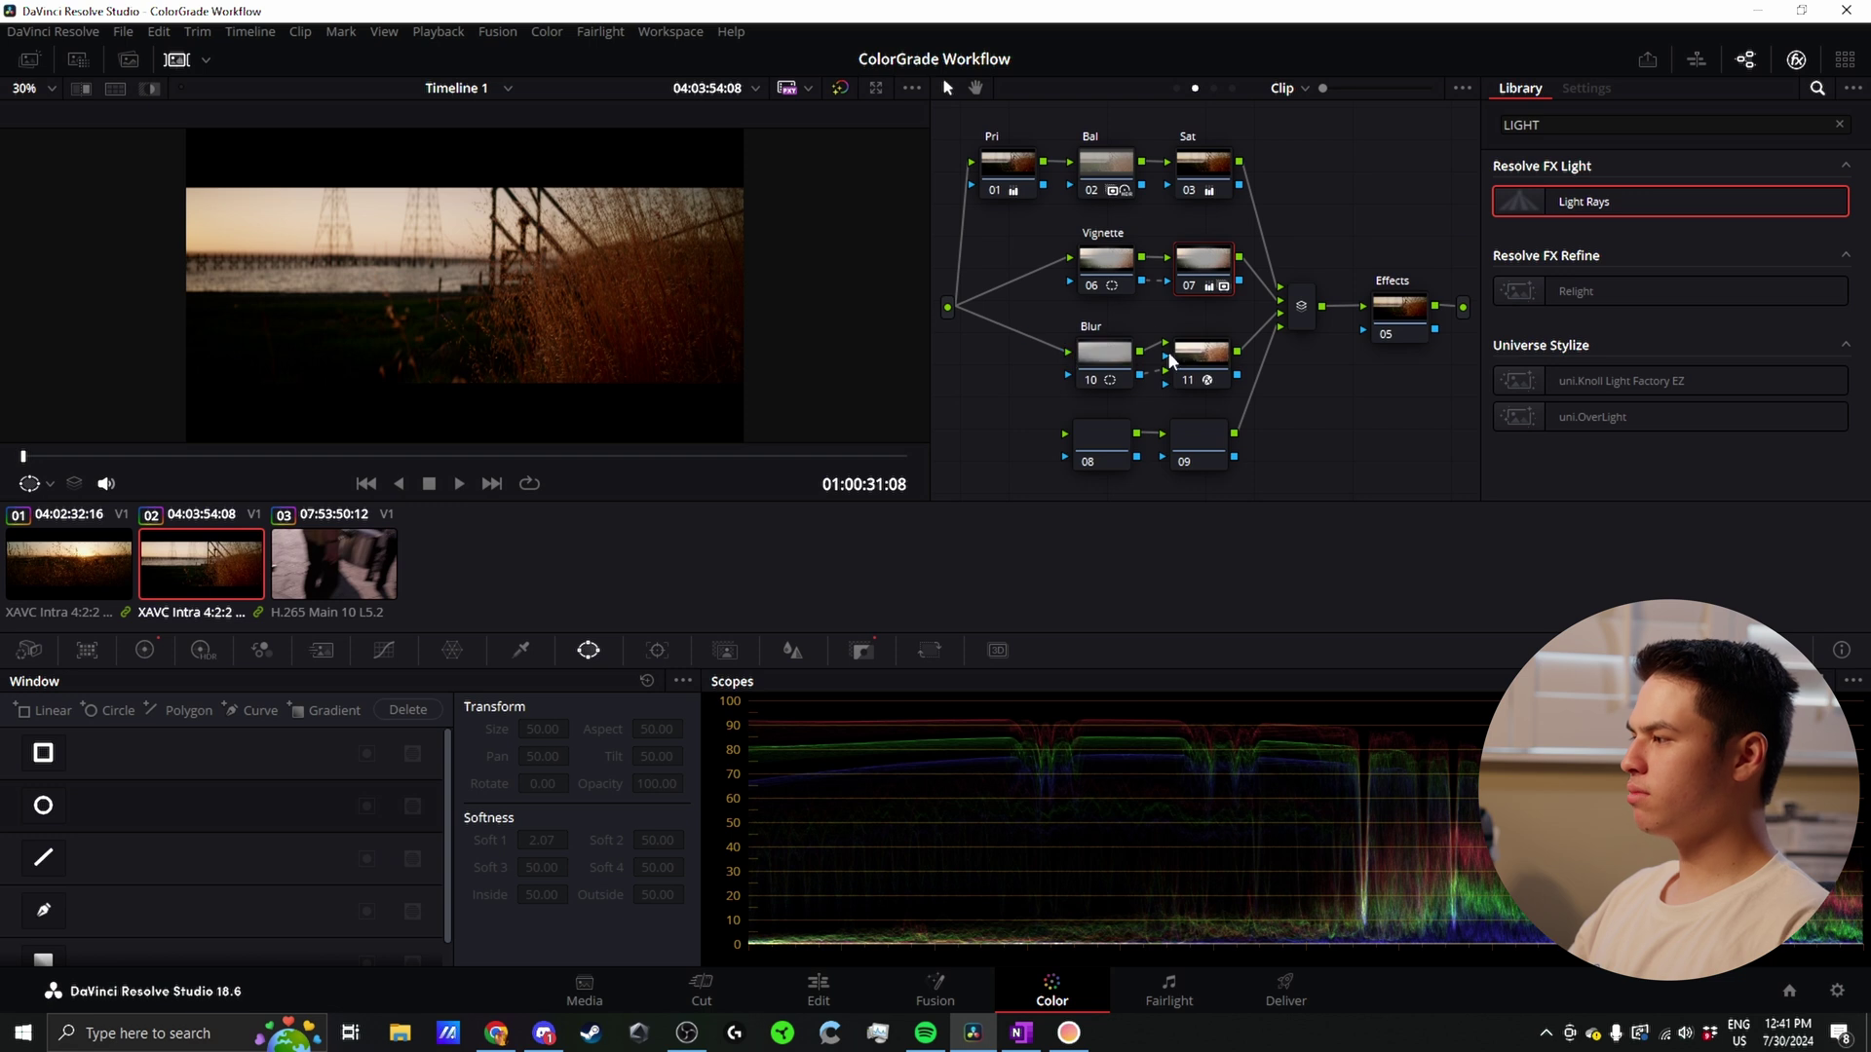
pyautogui.click(1102, 357)
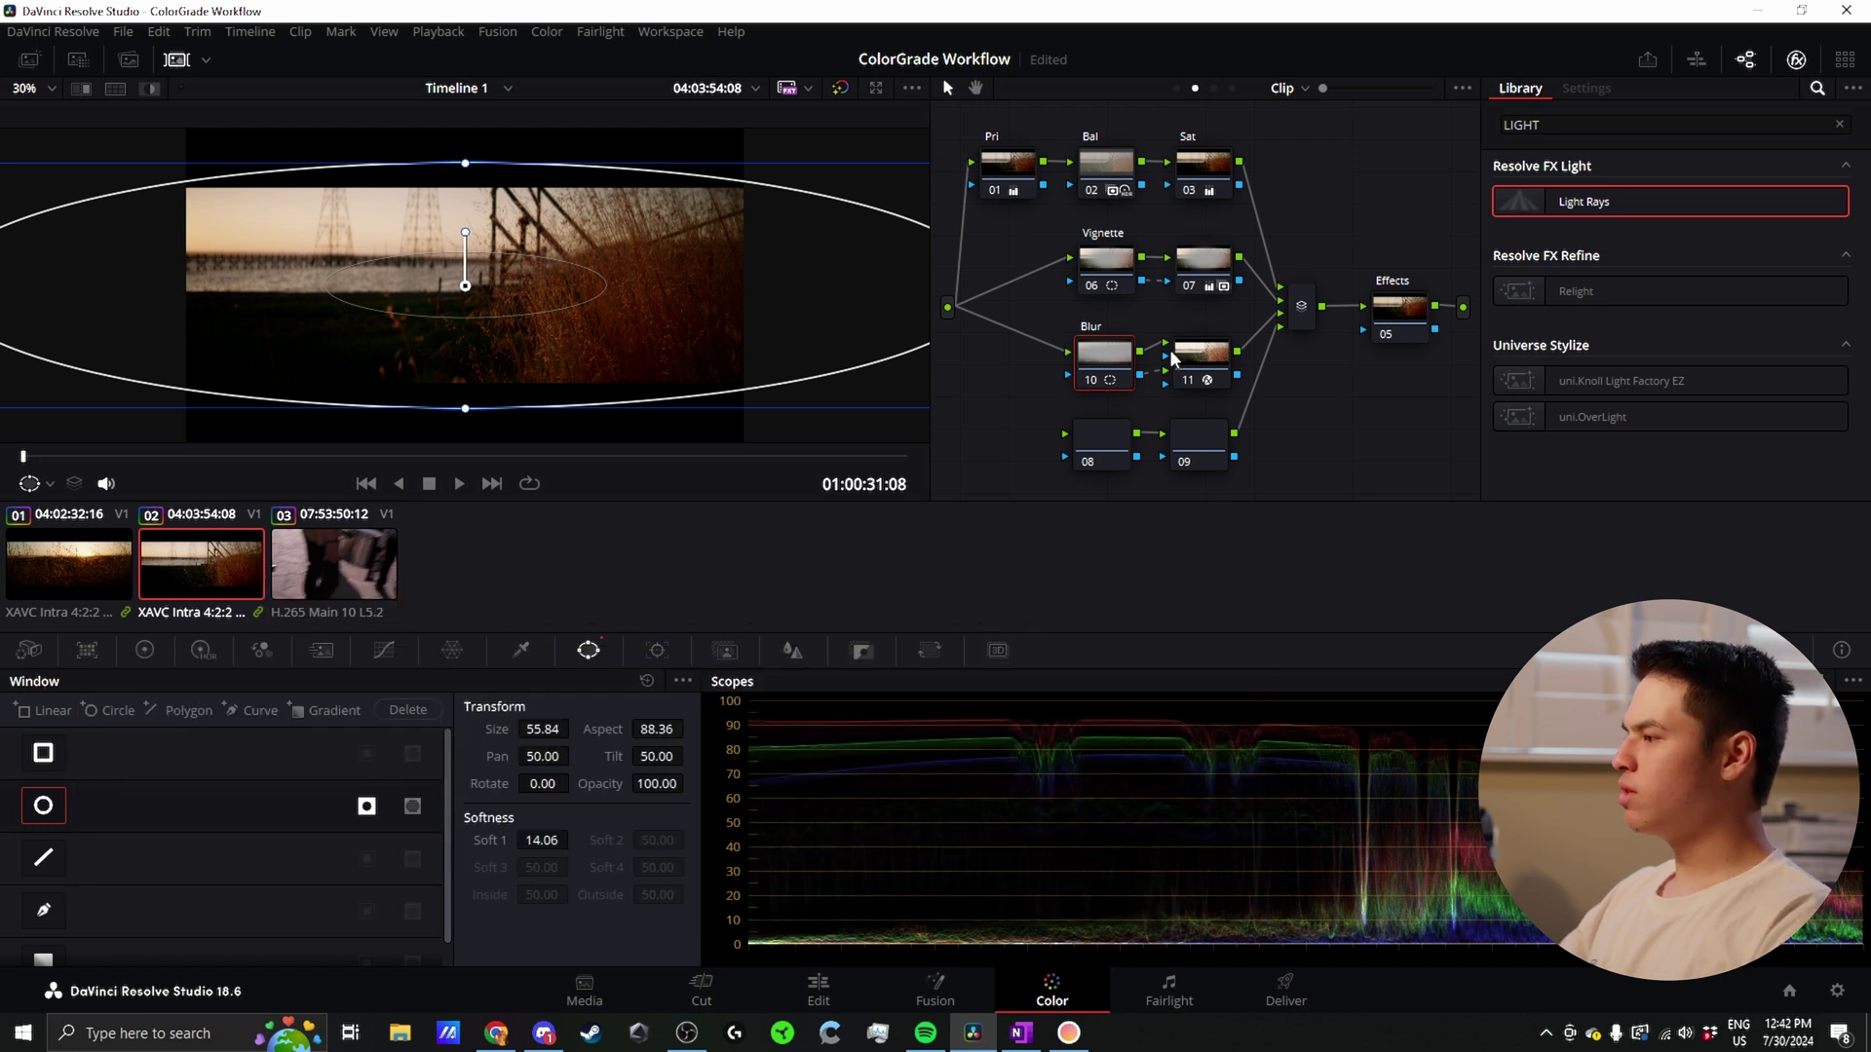
pyautogui.click(1205, 360)
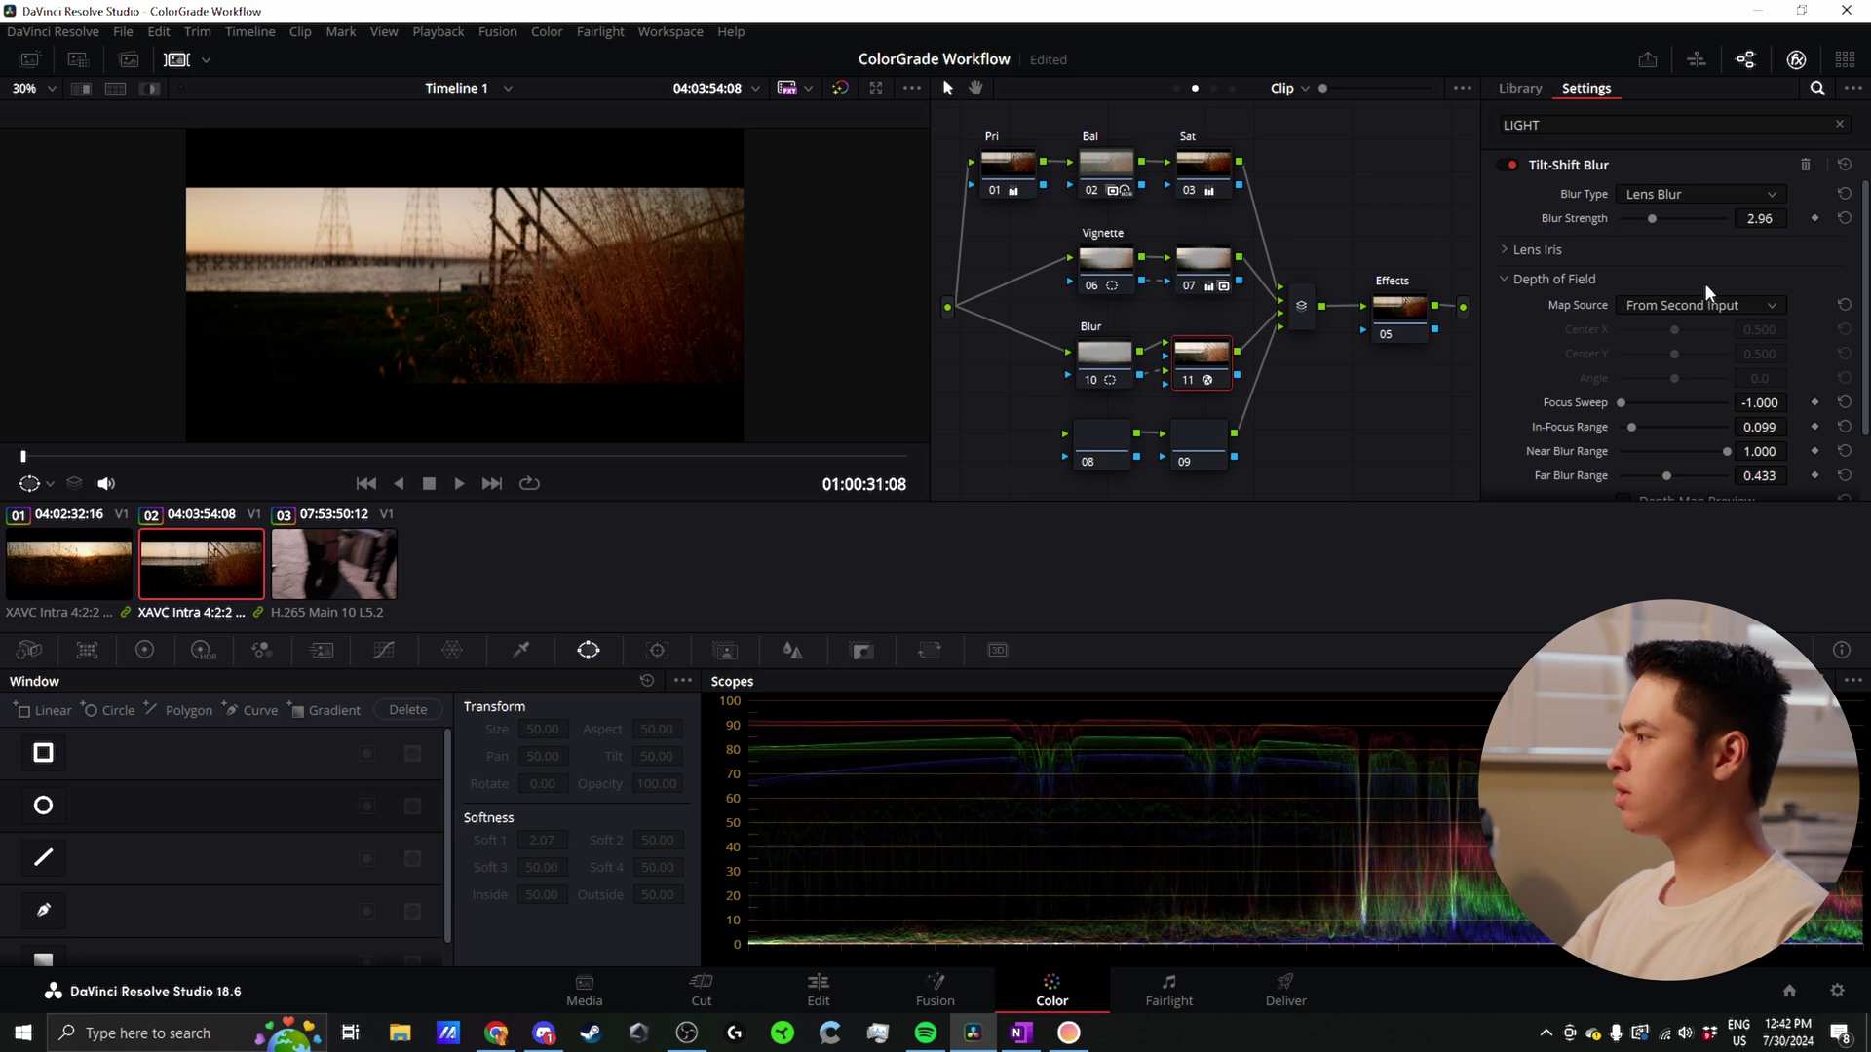
pyautogui.moveTo(1760, 218); pyautogui.dragTo(1793, 219)
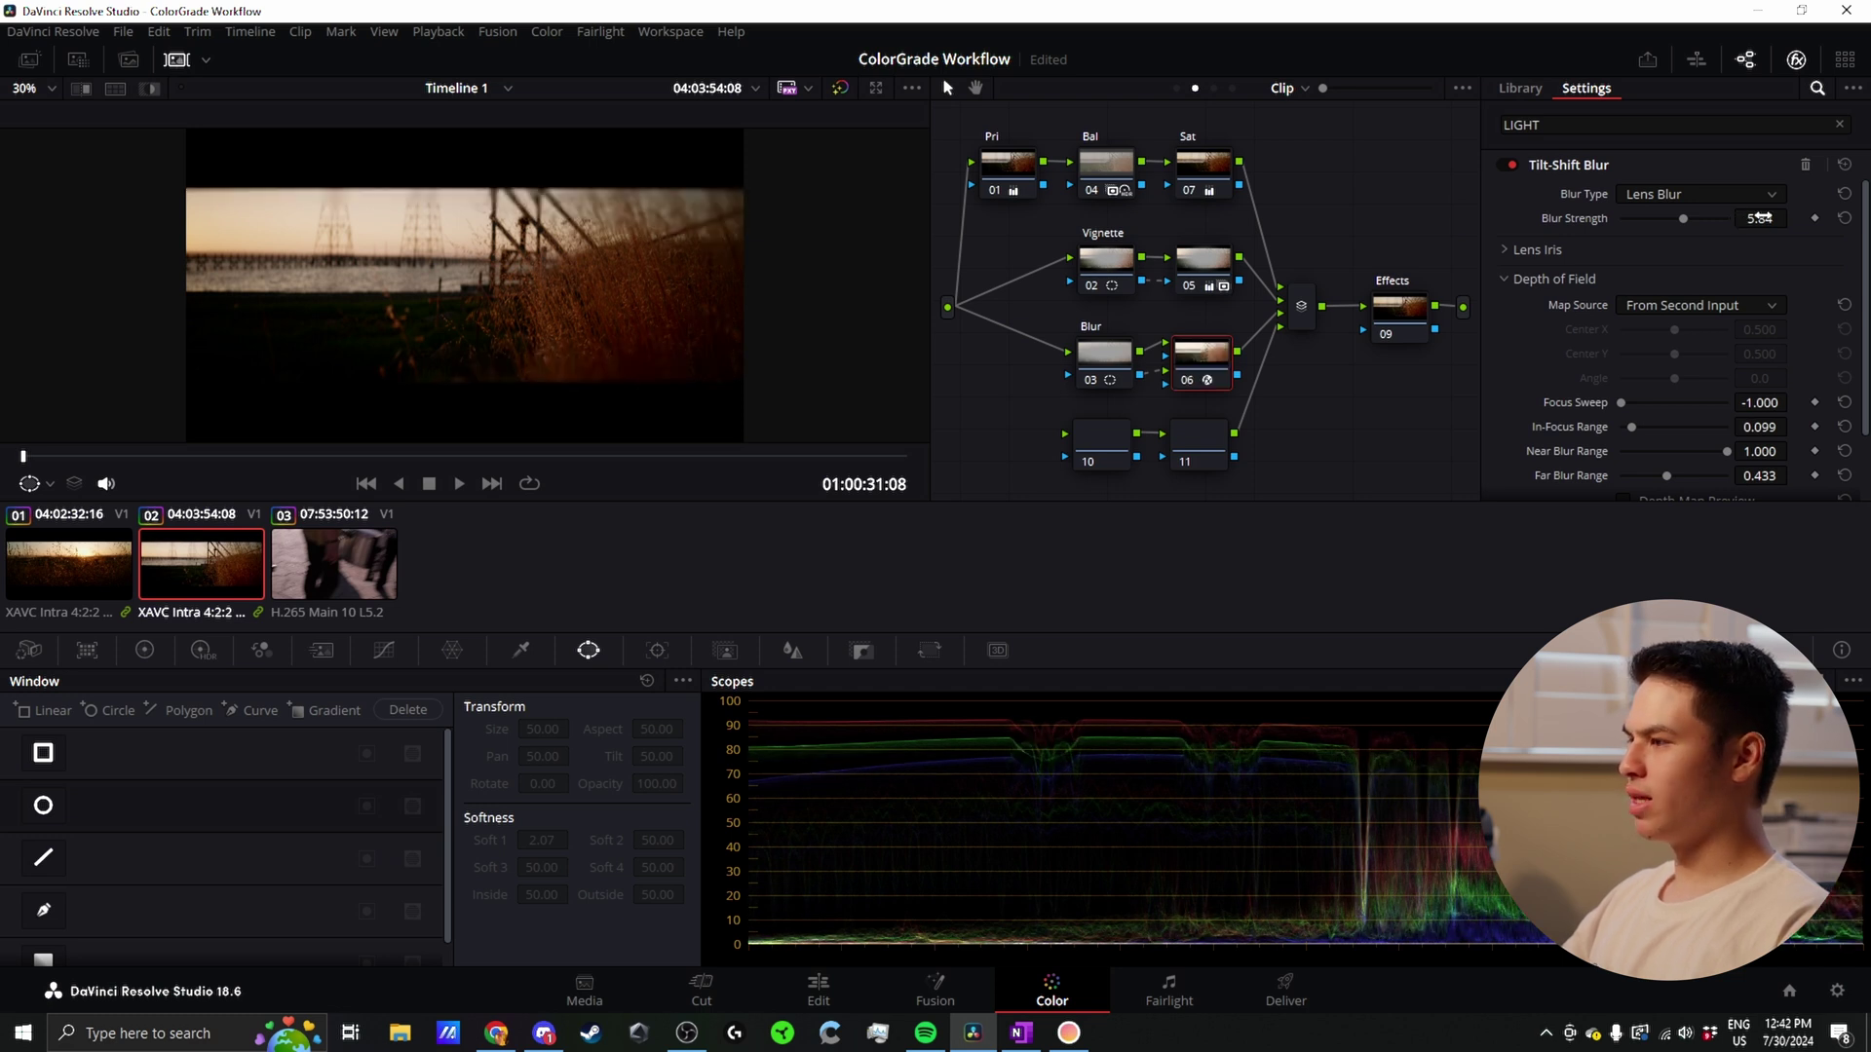
pyautogui.moveTo(1760, 218); pyautogui.dragTo(1735, 218)
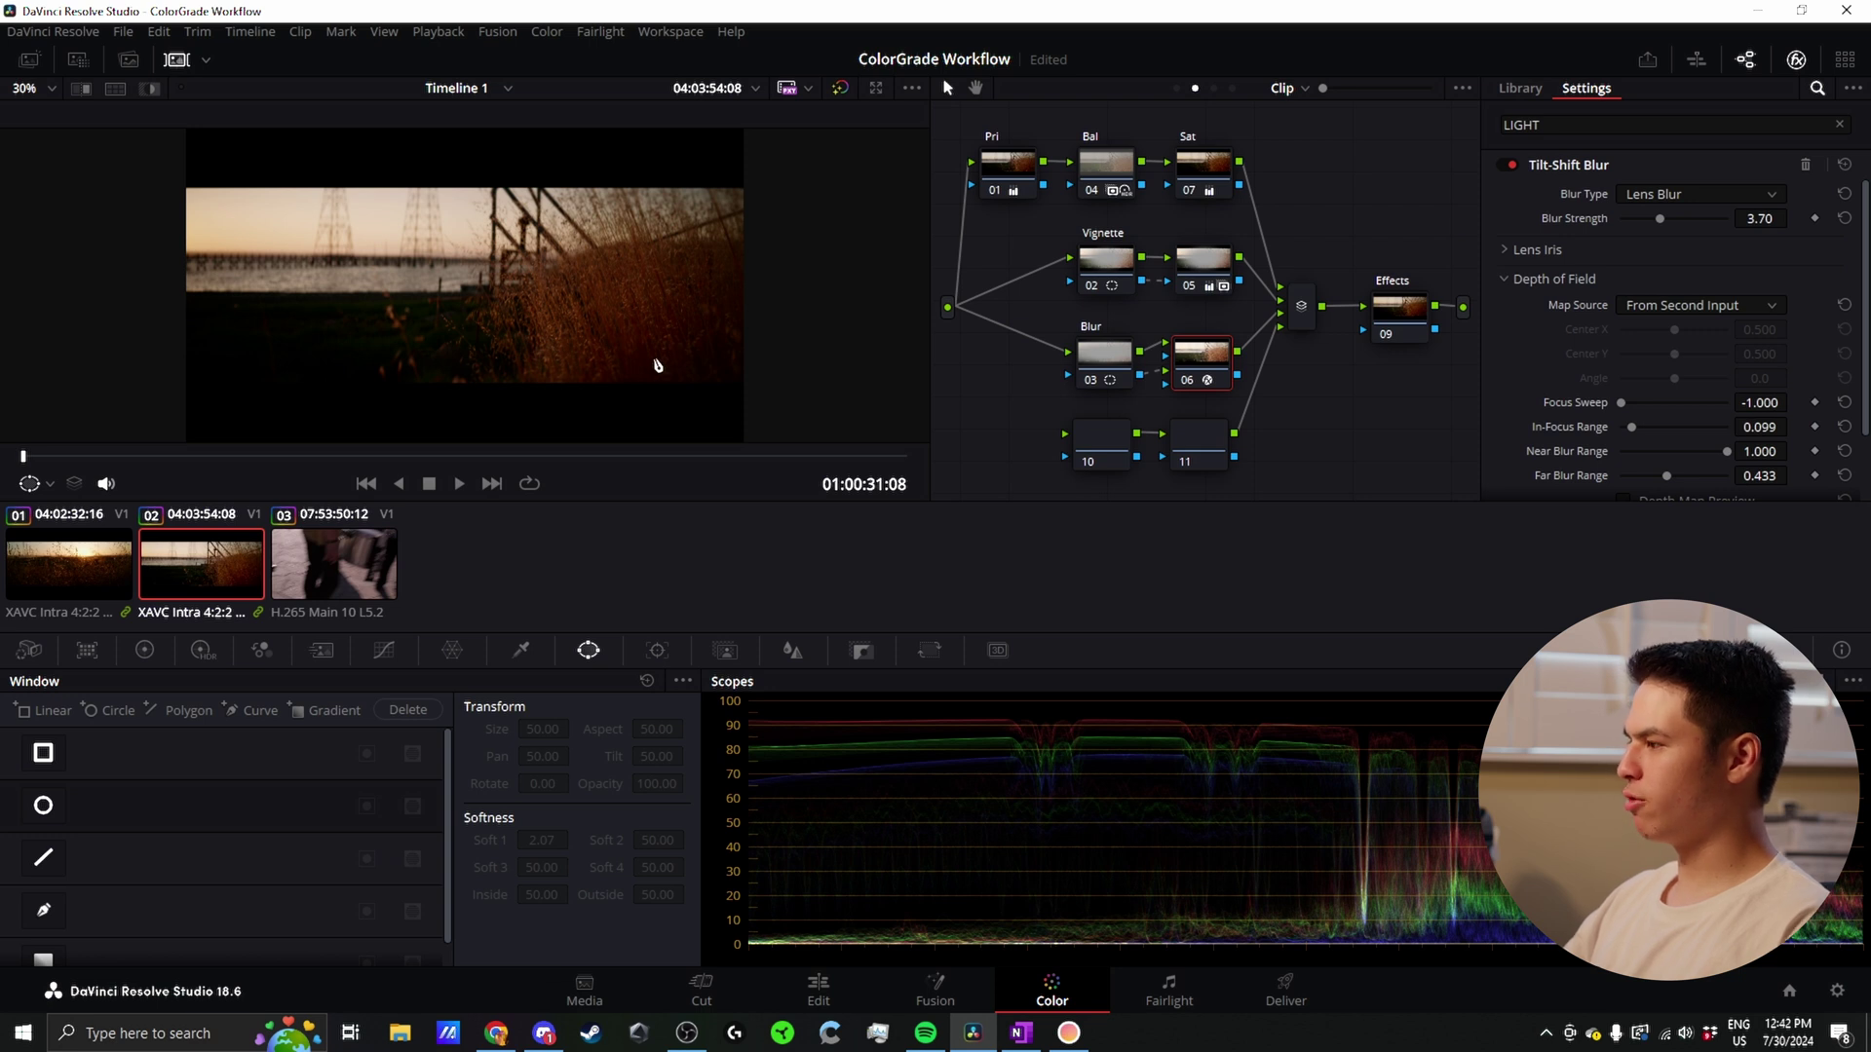
pyautogui.click(1185, 430)
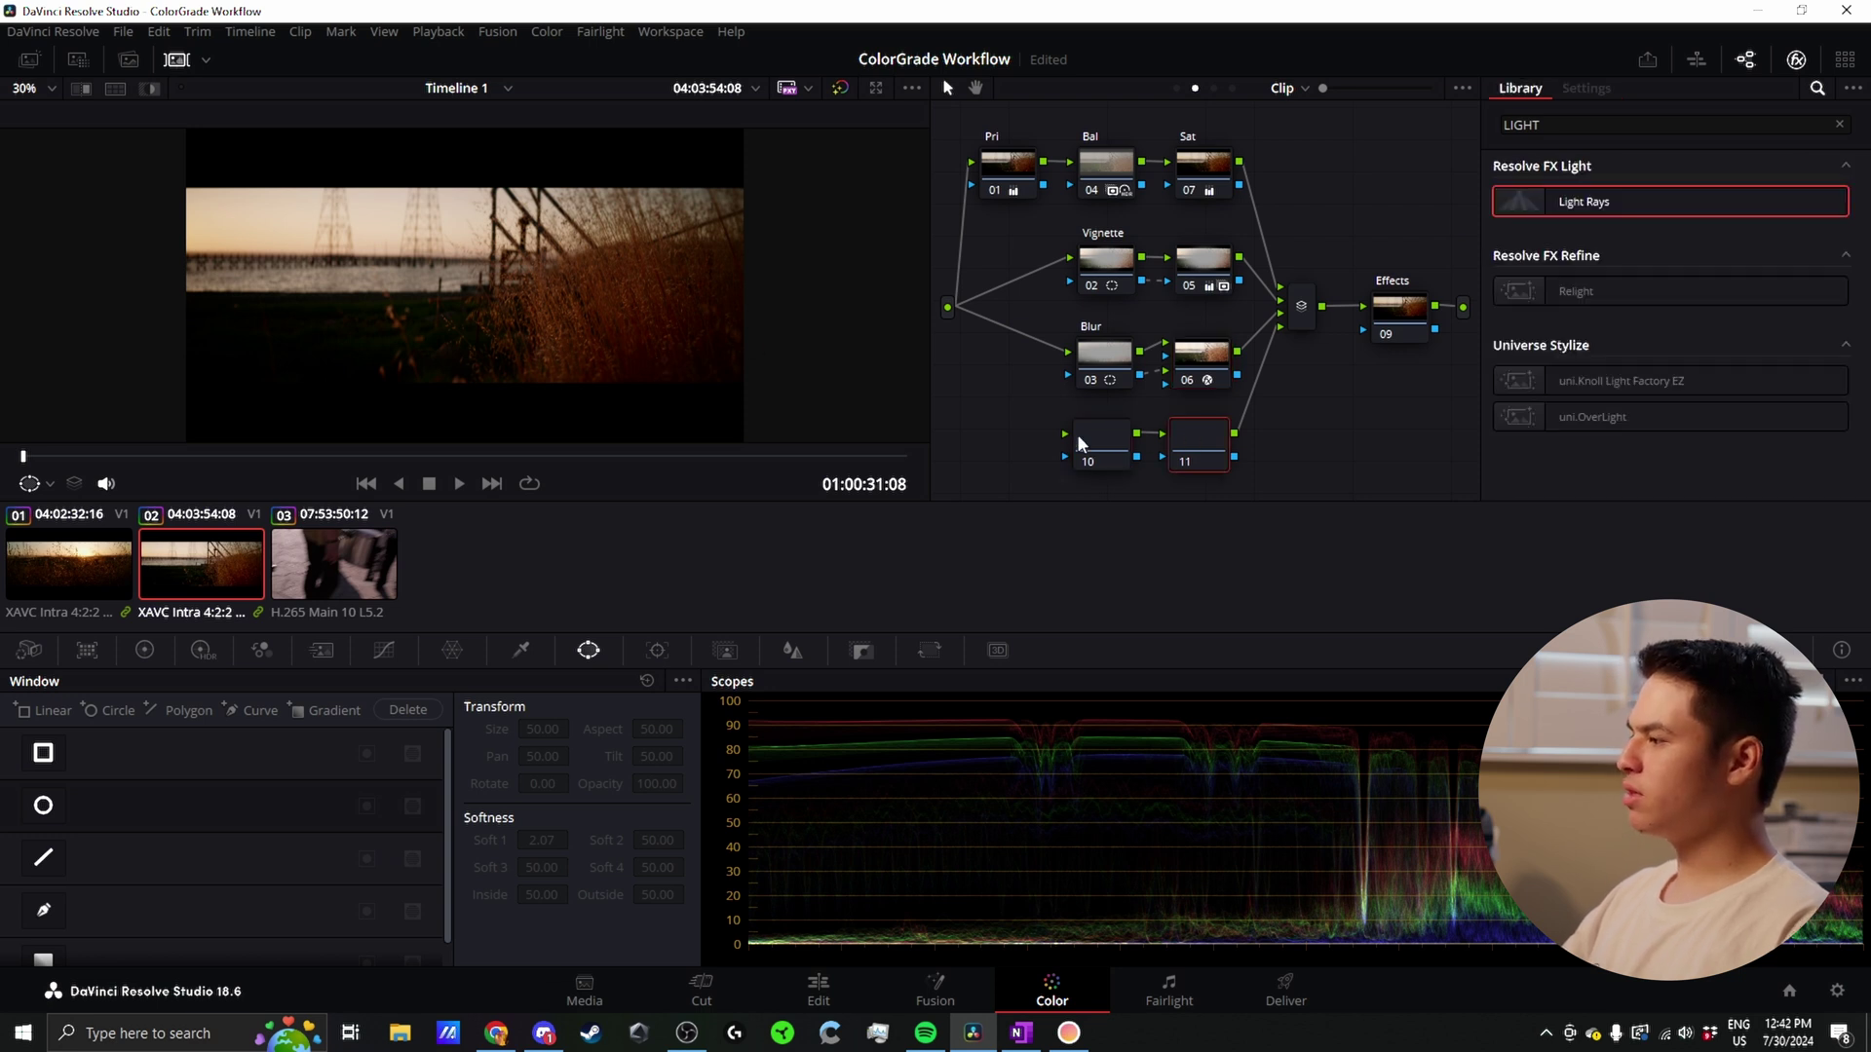
# Step: Feed the source into node 10, send its key to node 11, and qualify the bright sky
pyautogui.click(1197, 446)
pyautogui.moveTo(947, 307); pyautogui.dragTo(1163, 455)
pyautogui.click(1107, 442)
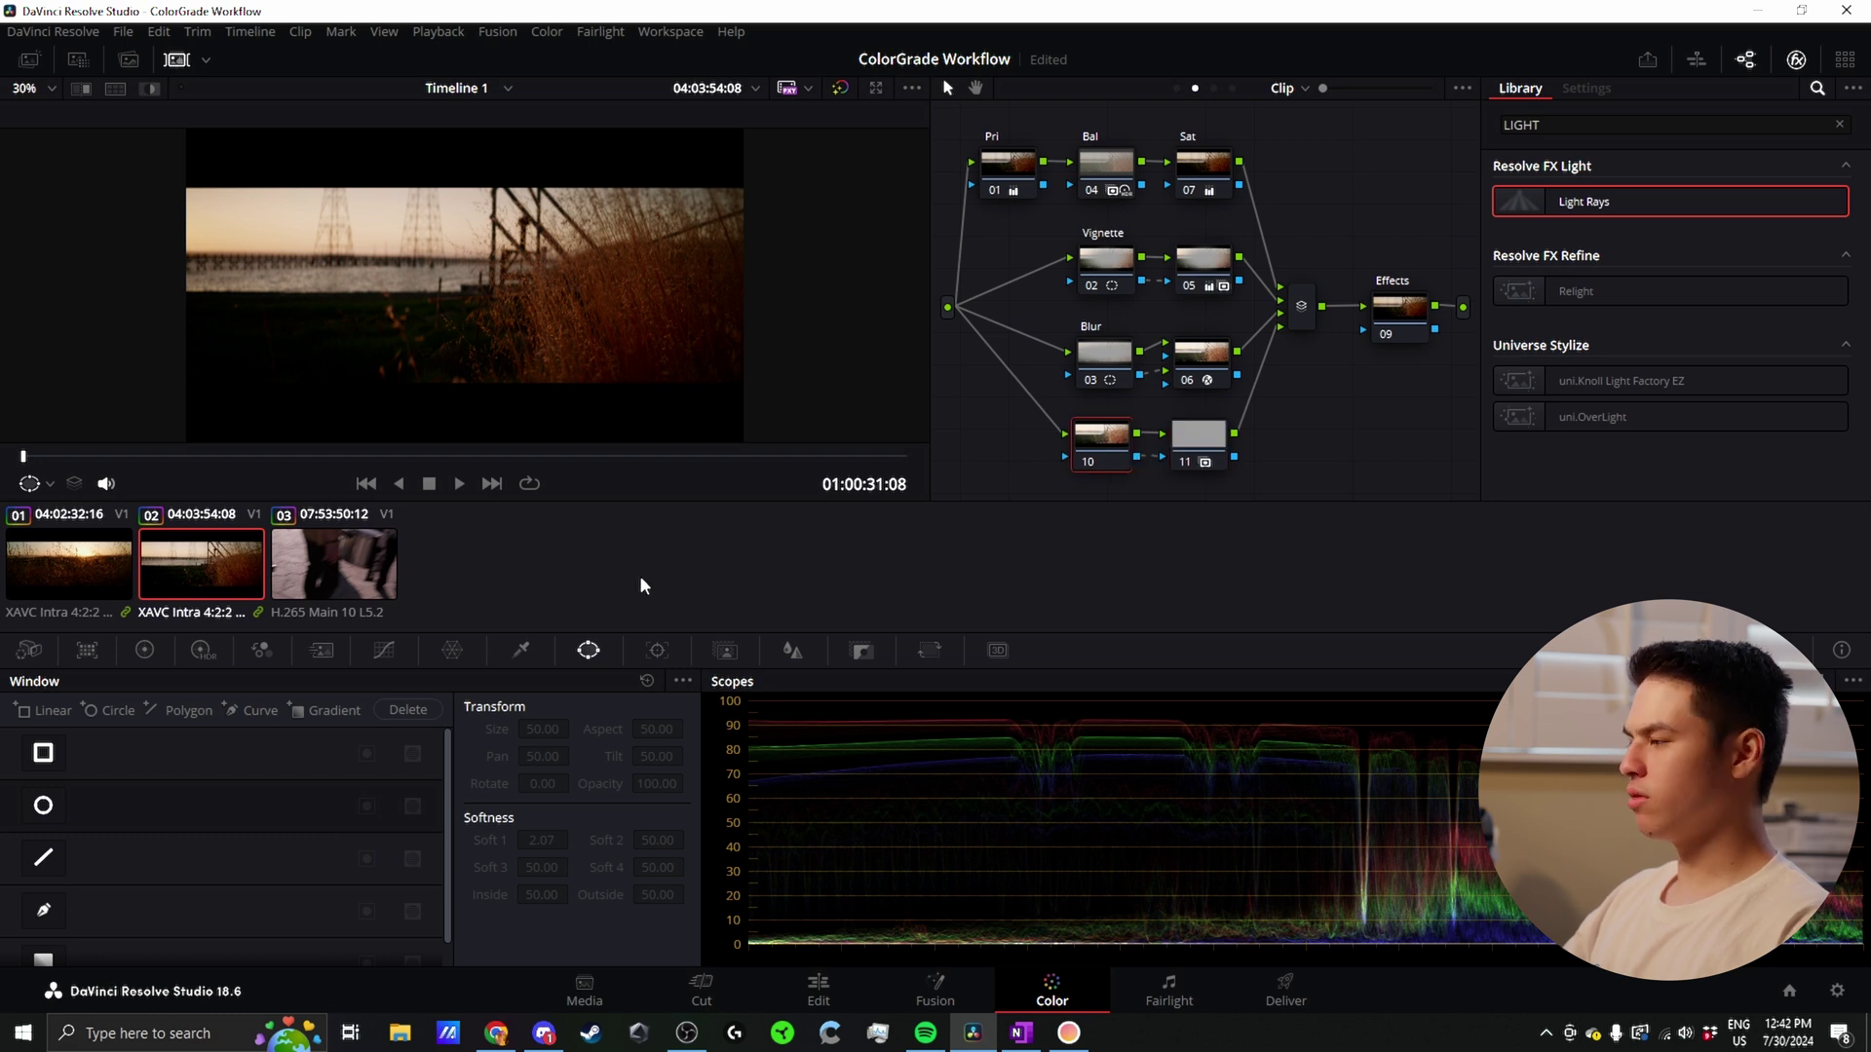
pyautogui.click(521, 649)
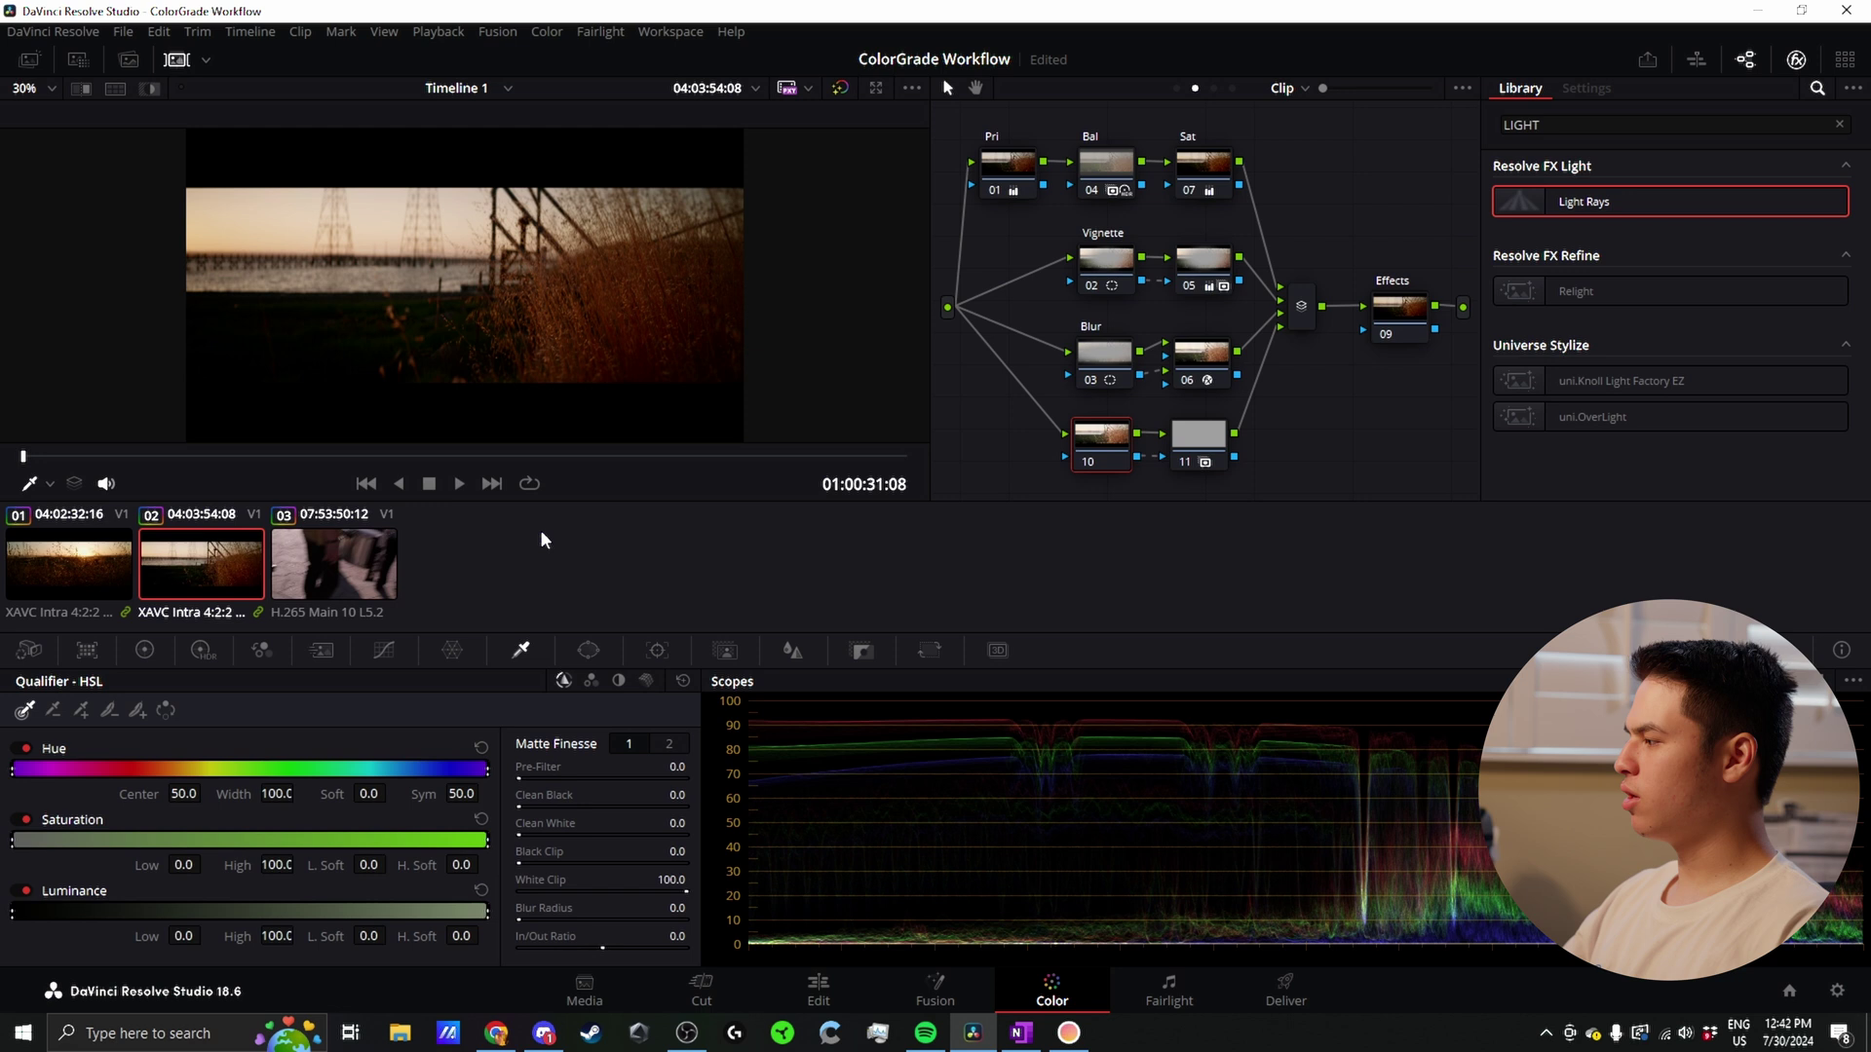
pyautogui.click(402, 213)
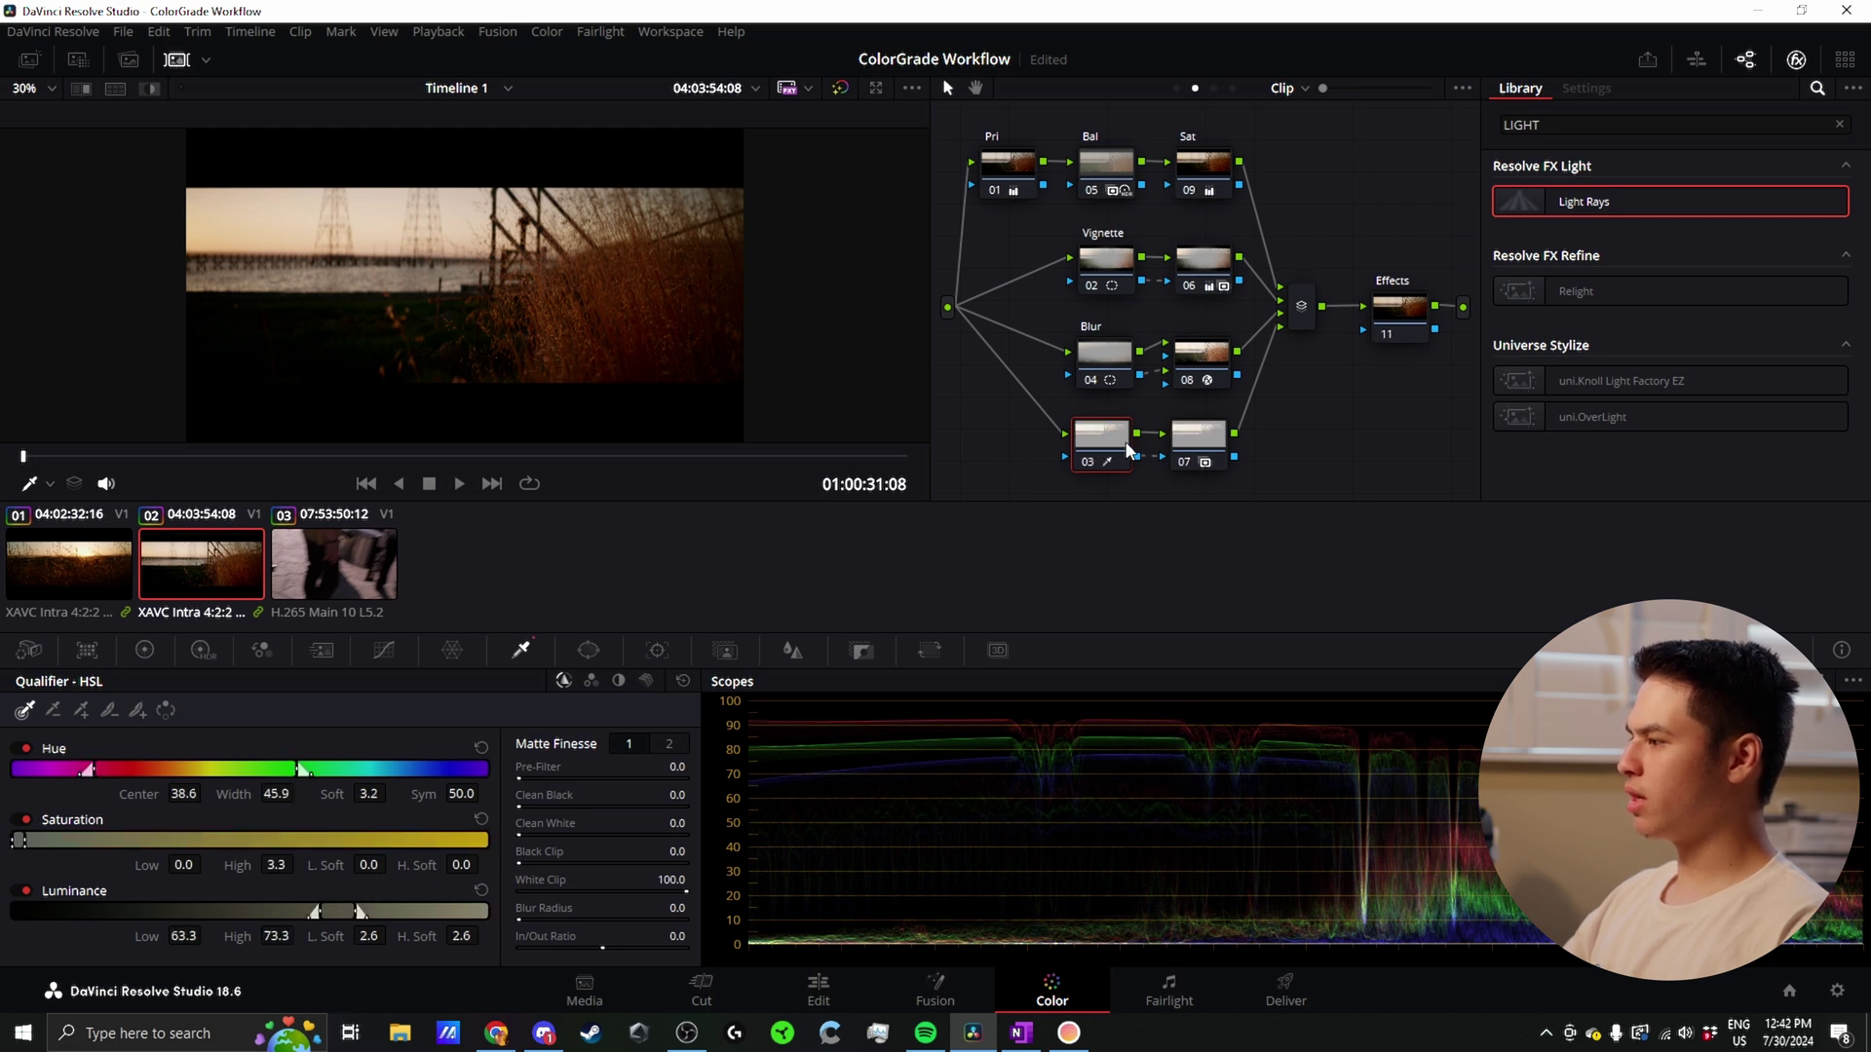
# Step: Try a gamma drop on the keyed second node, then undo it
pyautogui.click(1186, 448)
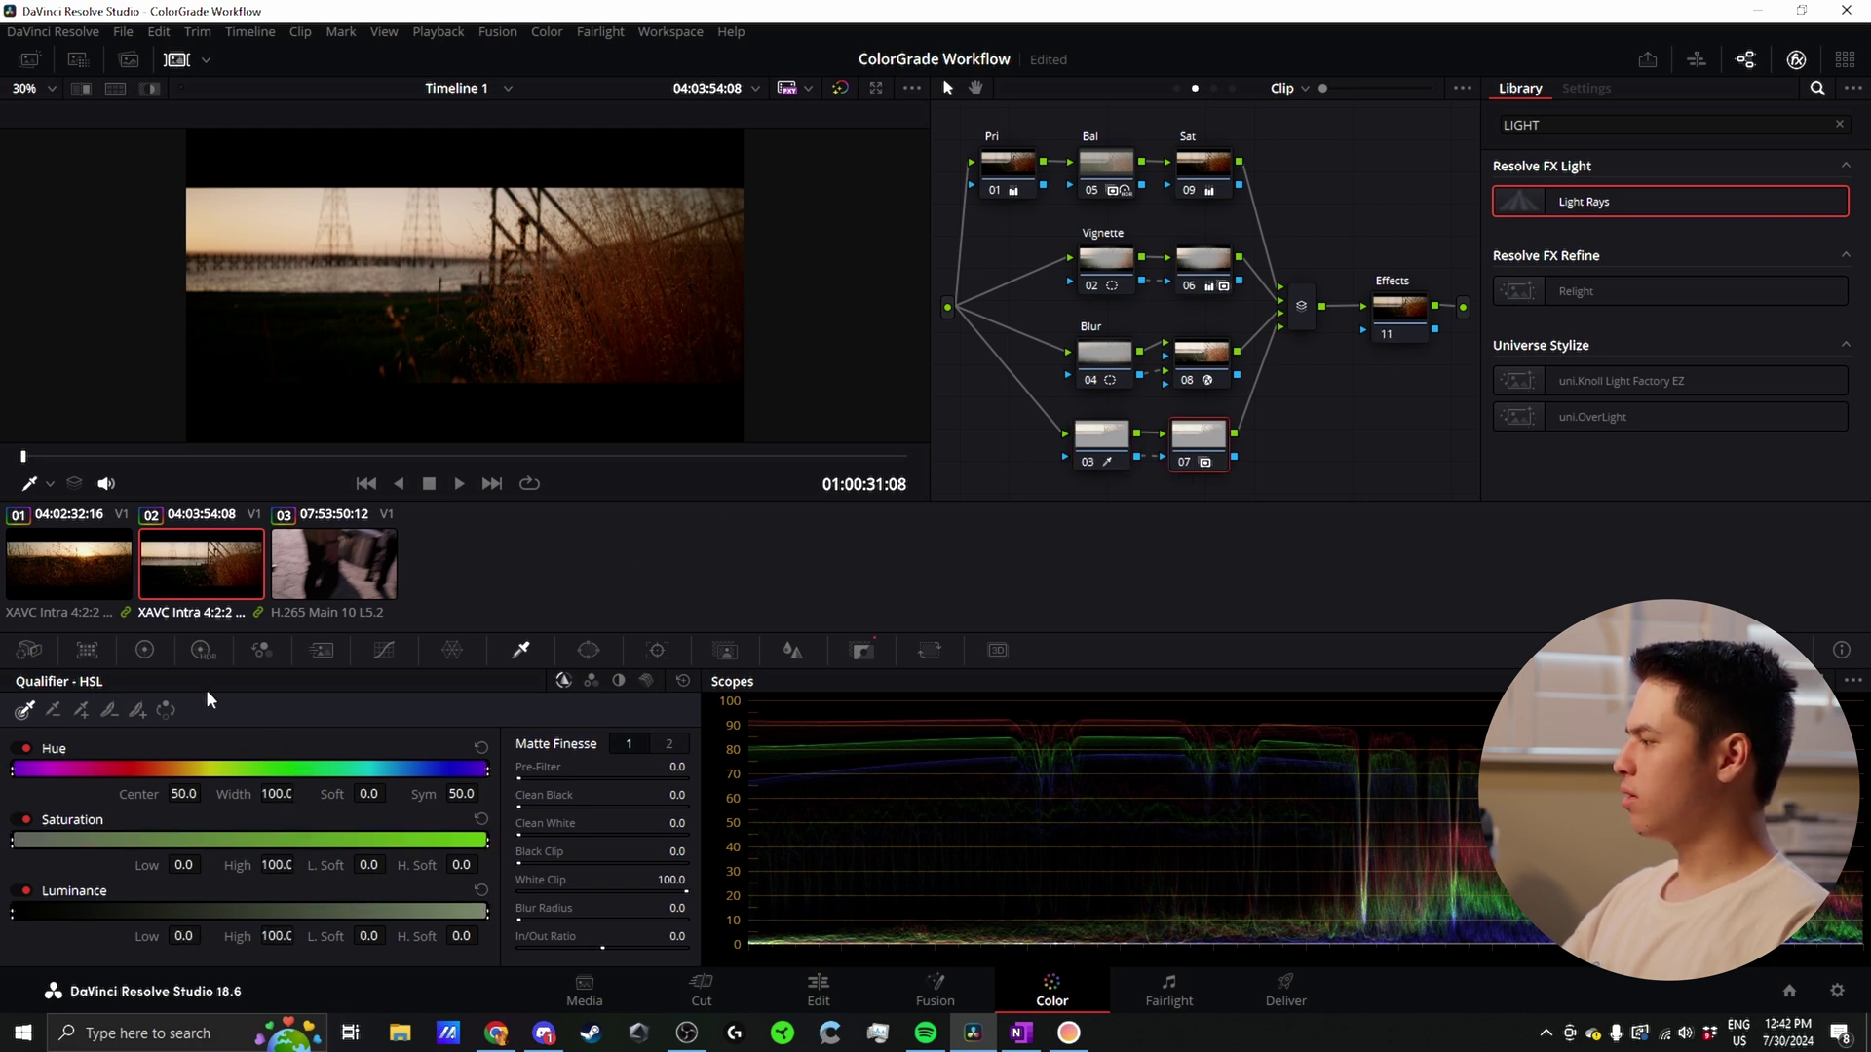
pyautogui.click(148, 653)
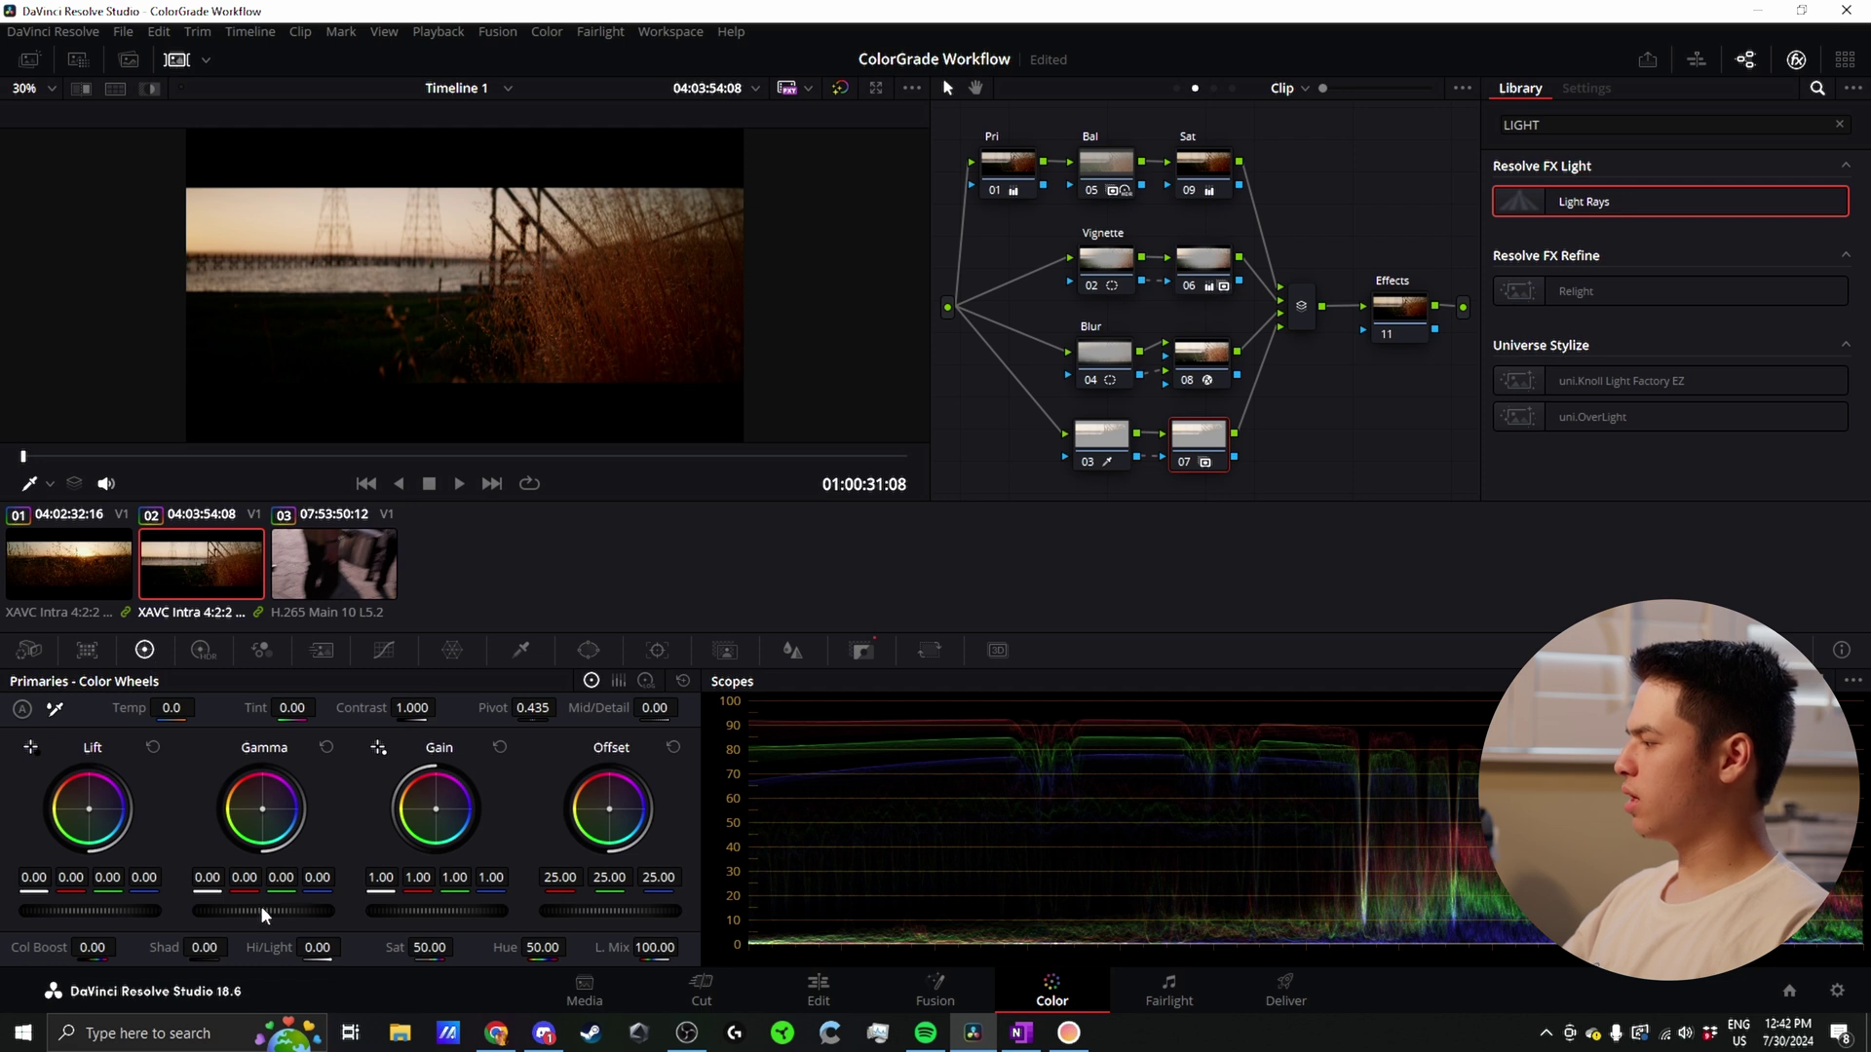
pyautogui.moveTo(263, 910)
pyautogui.mouseDown()
pyautogui.moveTo(283, 911)
pyautogui.moveTo(248, 910)
pyautogui.mouseUp()
pyautogui.hotkey('ctrl', 'z')
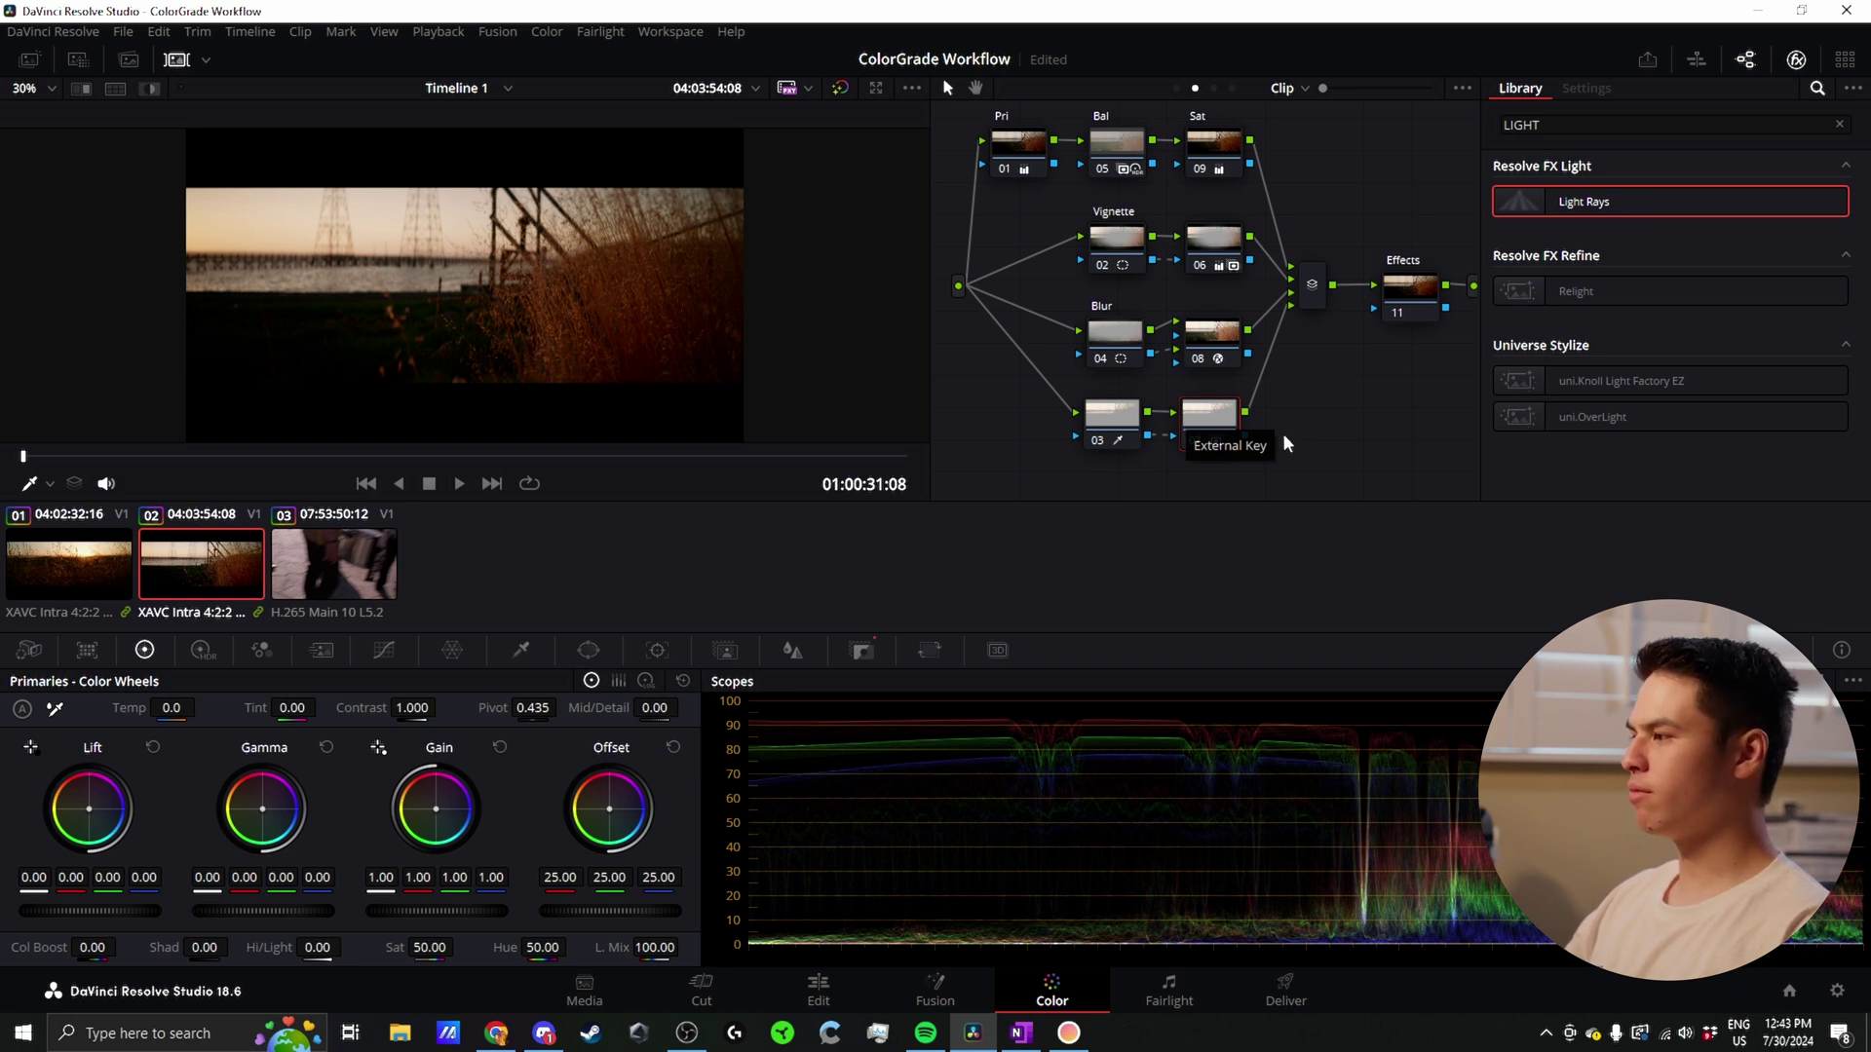
pyautogui.scroll(-2, 1283, 443)
# Step: Add a corrector node as a new parallel branch fed from the source and wired into the mixer
pyautogui.rightClick(1109, 434)
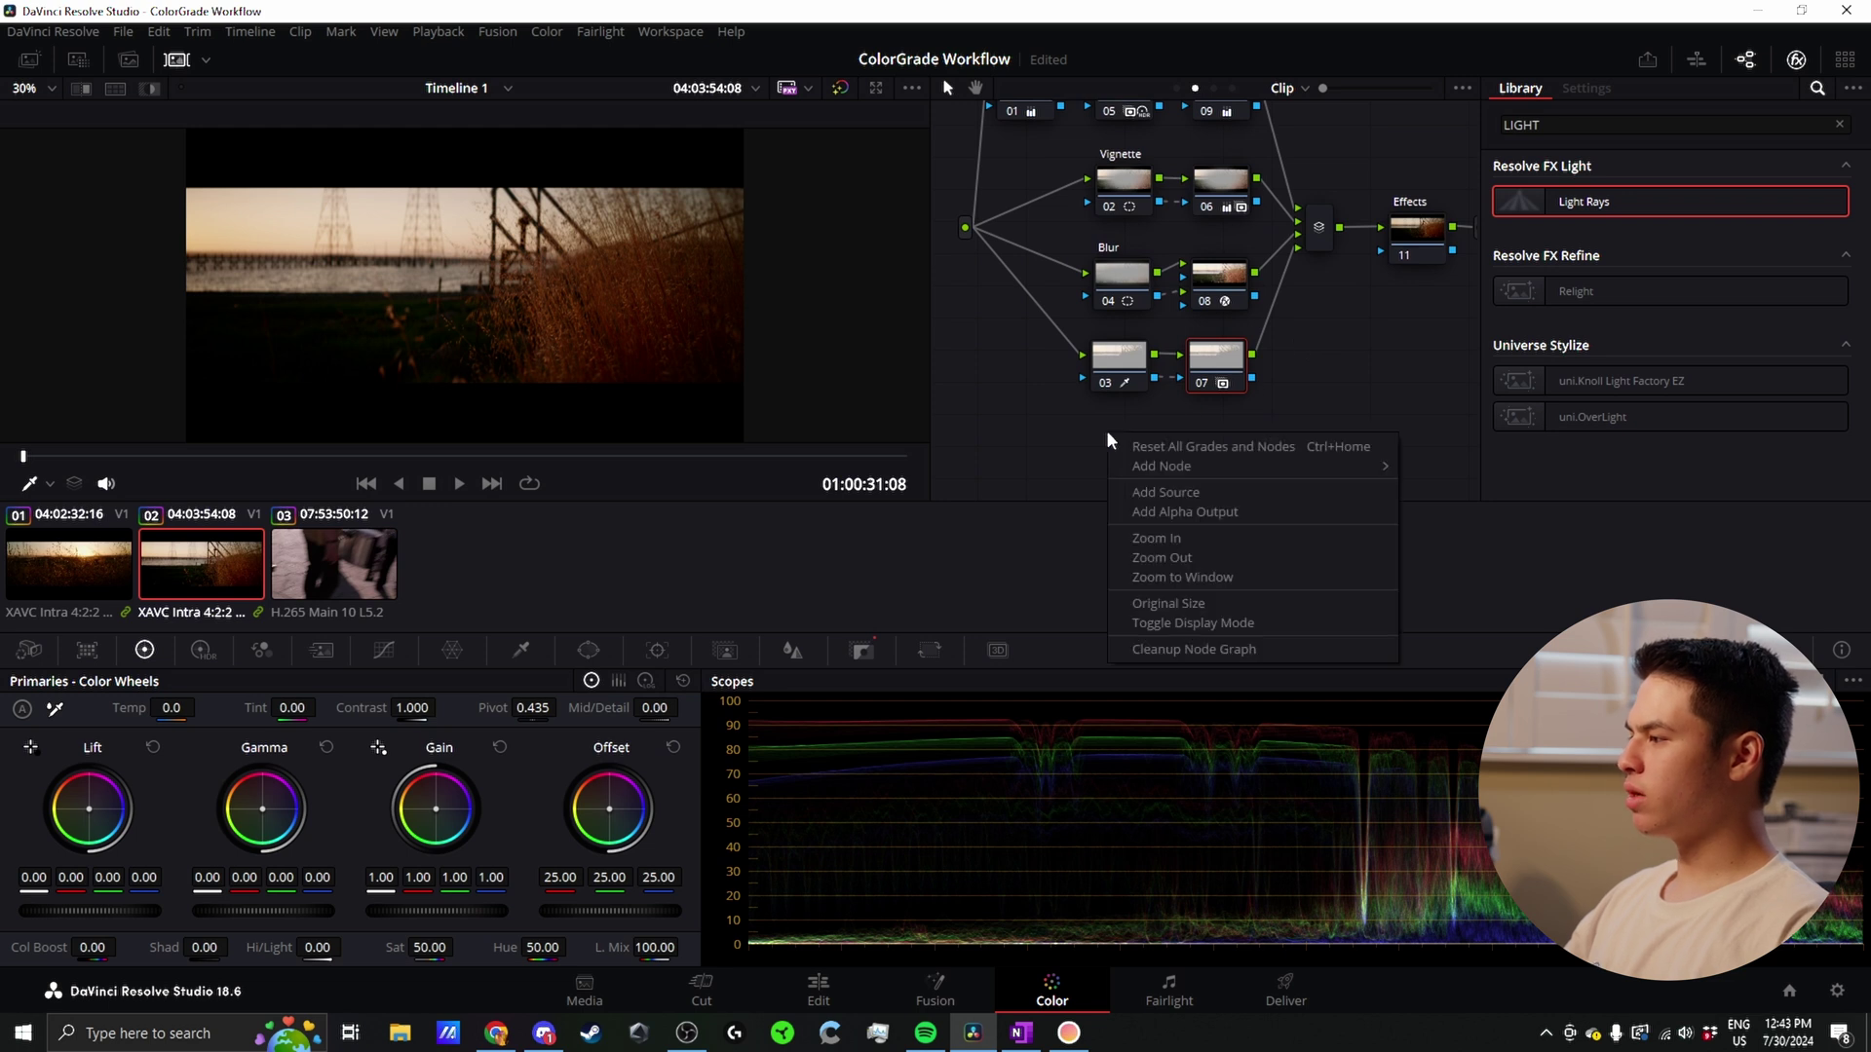
pyautogui.moveTo(1372, 465)
pyautogui.click(1452, 468)
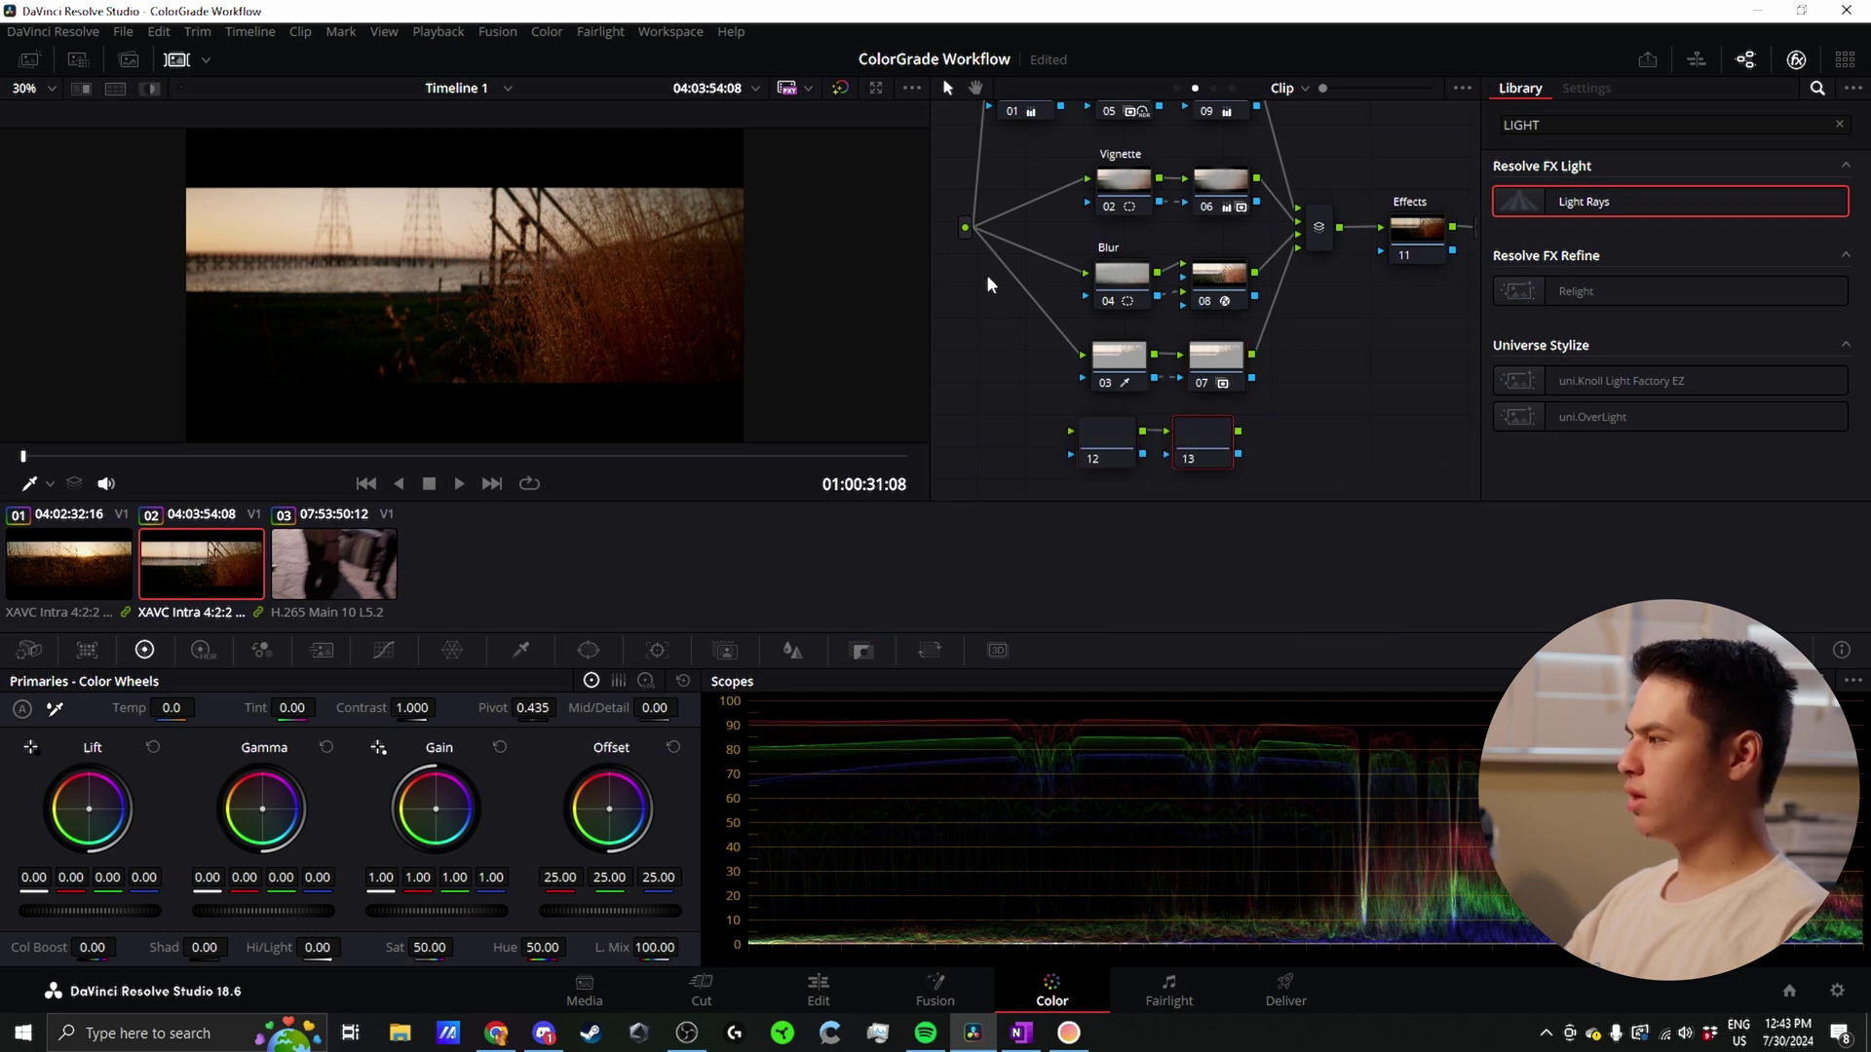
pyautogui.moveTo(965, 228); pyautogui.dragTo(1070, 431)
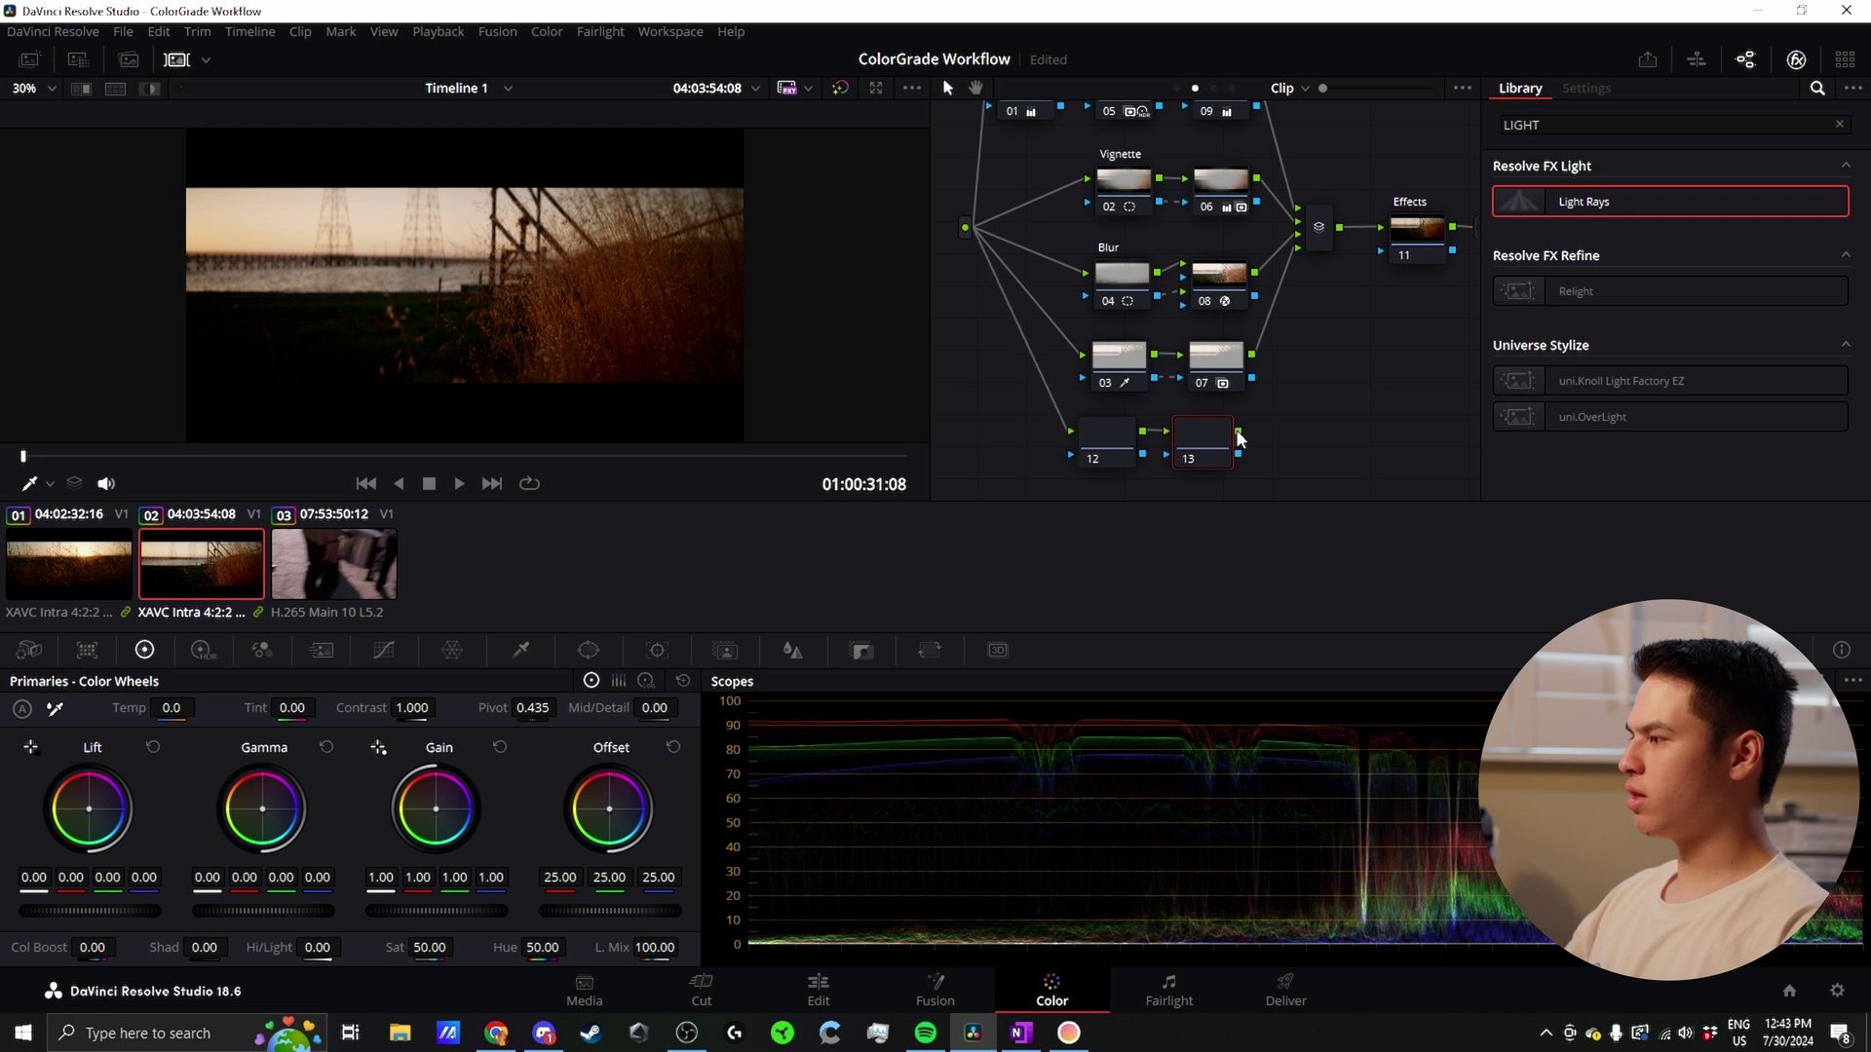
pyautogui.moveTo(1238, 431); pyautogui.dragTo(1298, 251)
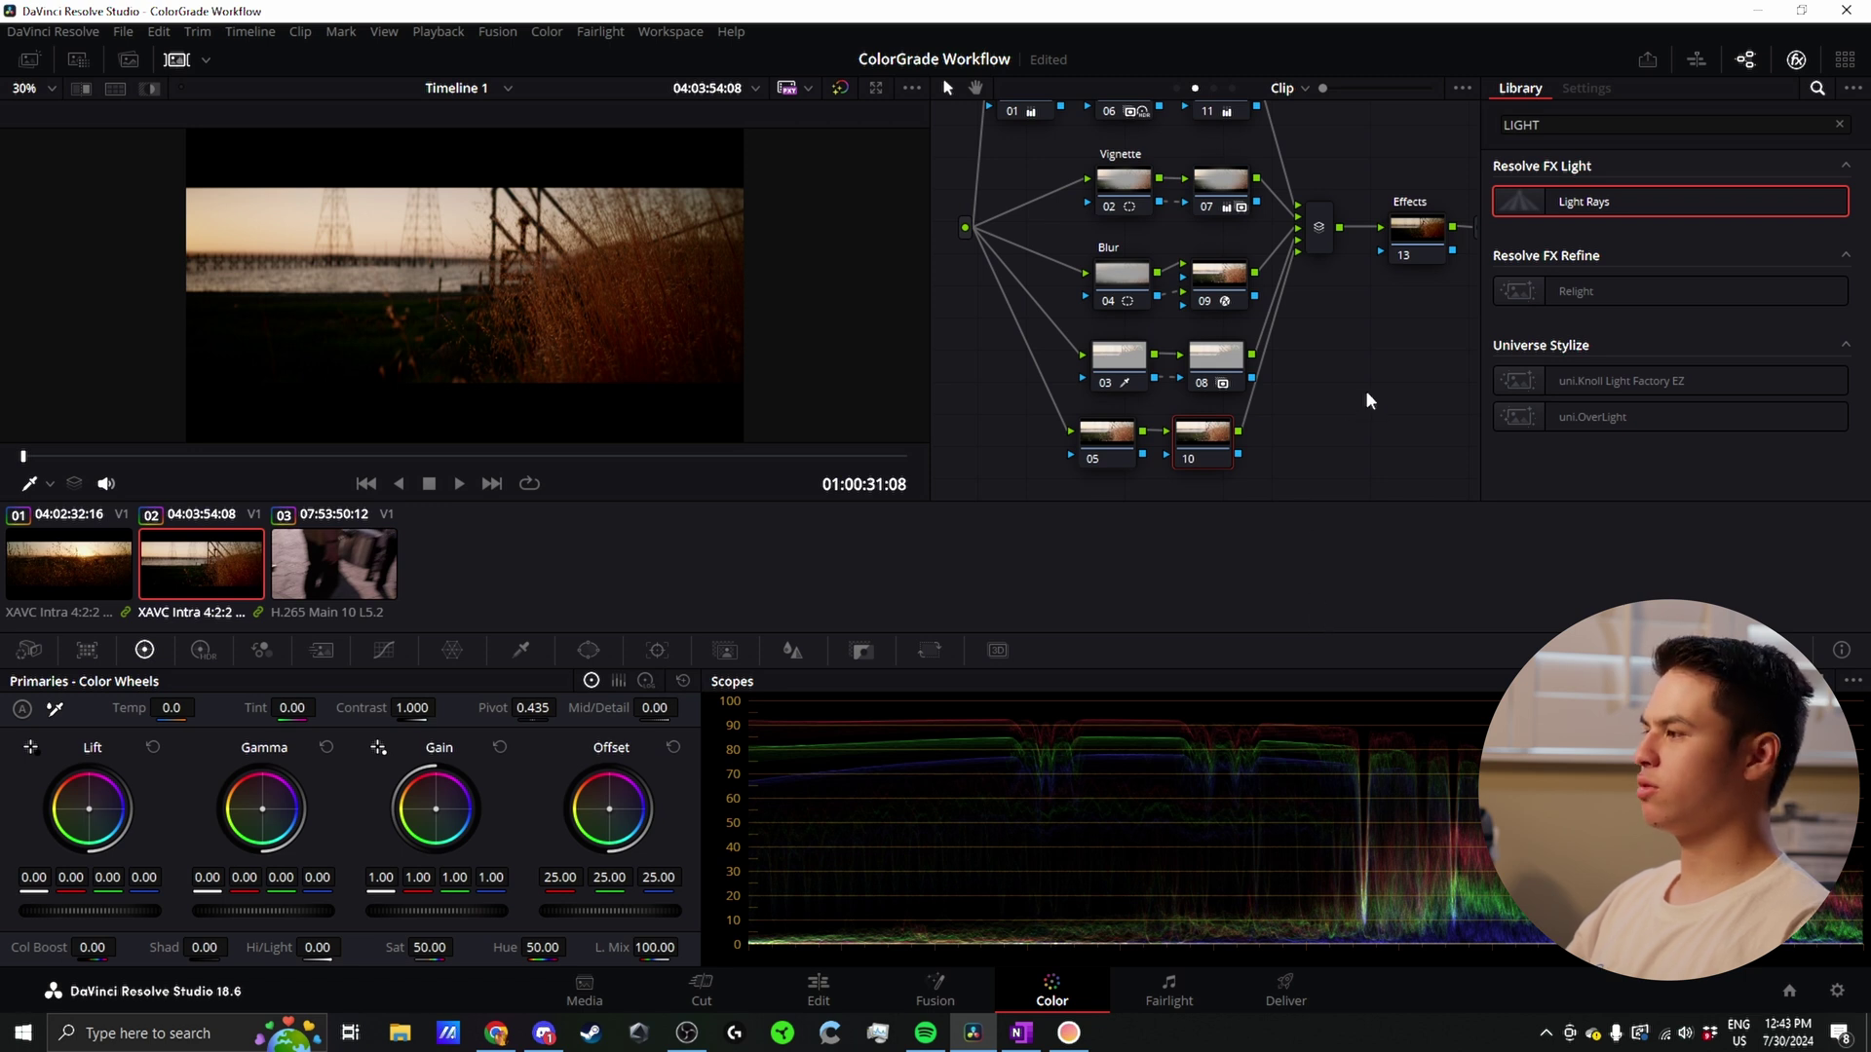
pyautogui.scroll(3, 1383, 355)
pyautogui.hscroll(4, 1383, 355)
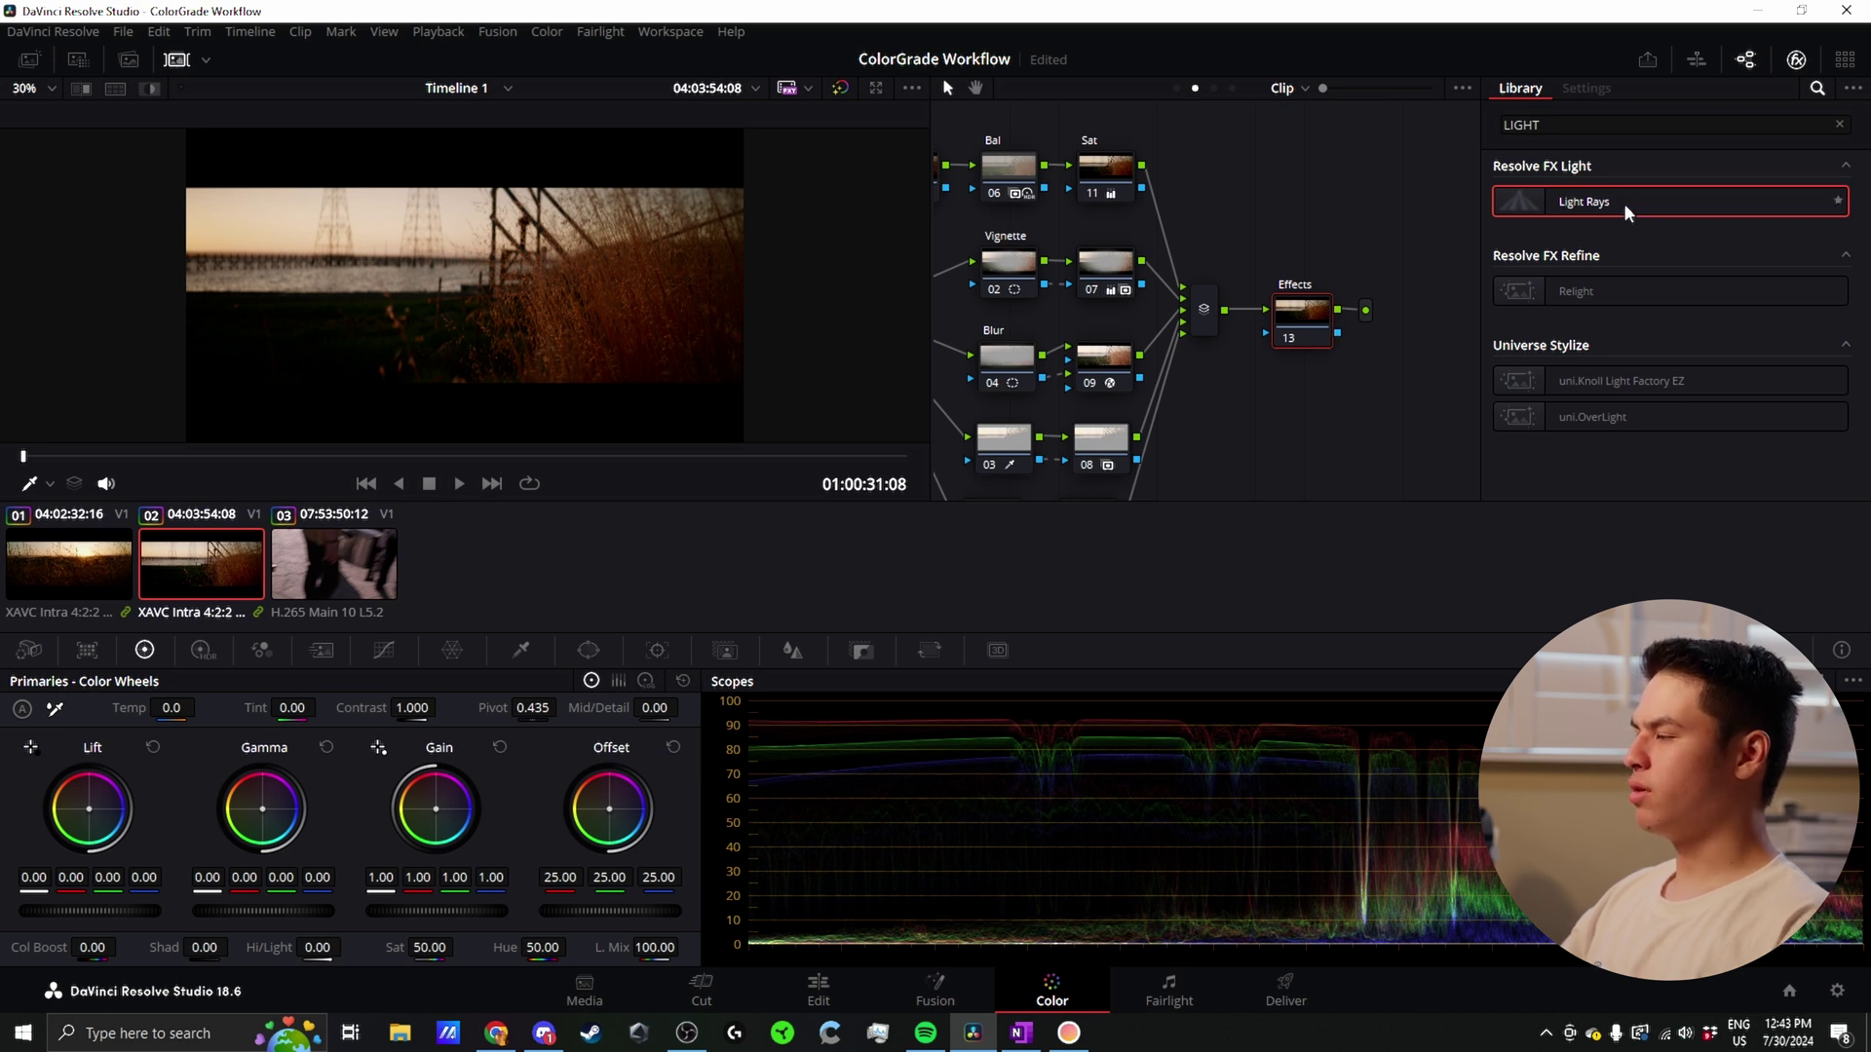
# Step: On the sunset clip, apply Light Rays with threshold 0.631, position X 0.737 and length 0.532
pyautogui.click(96, 573)
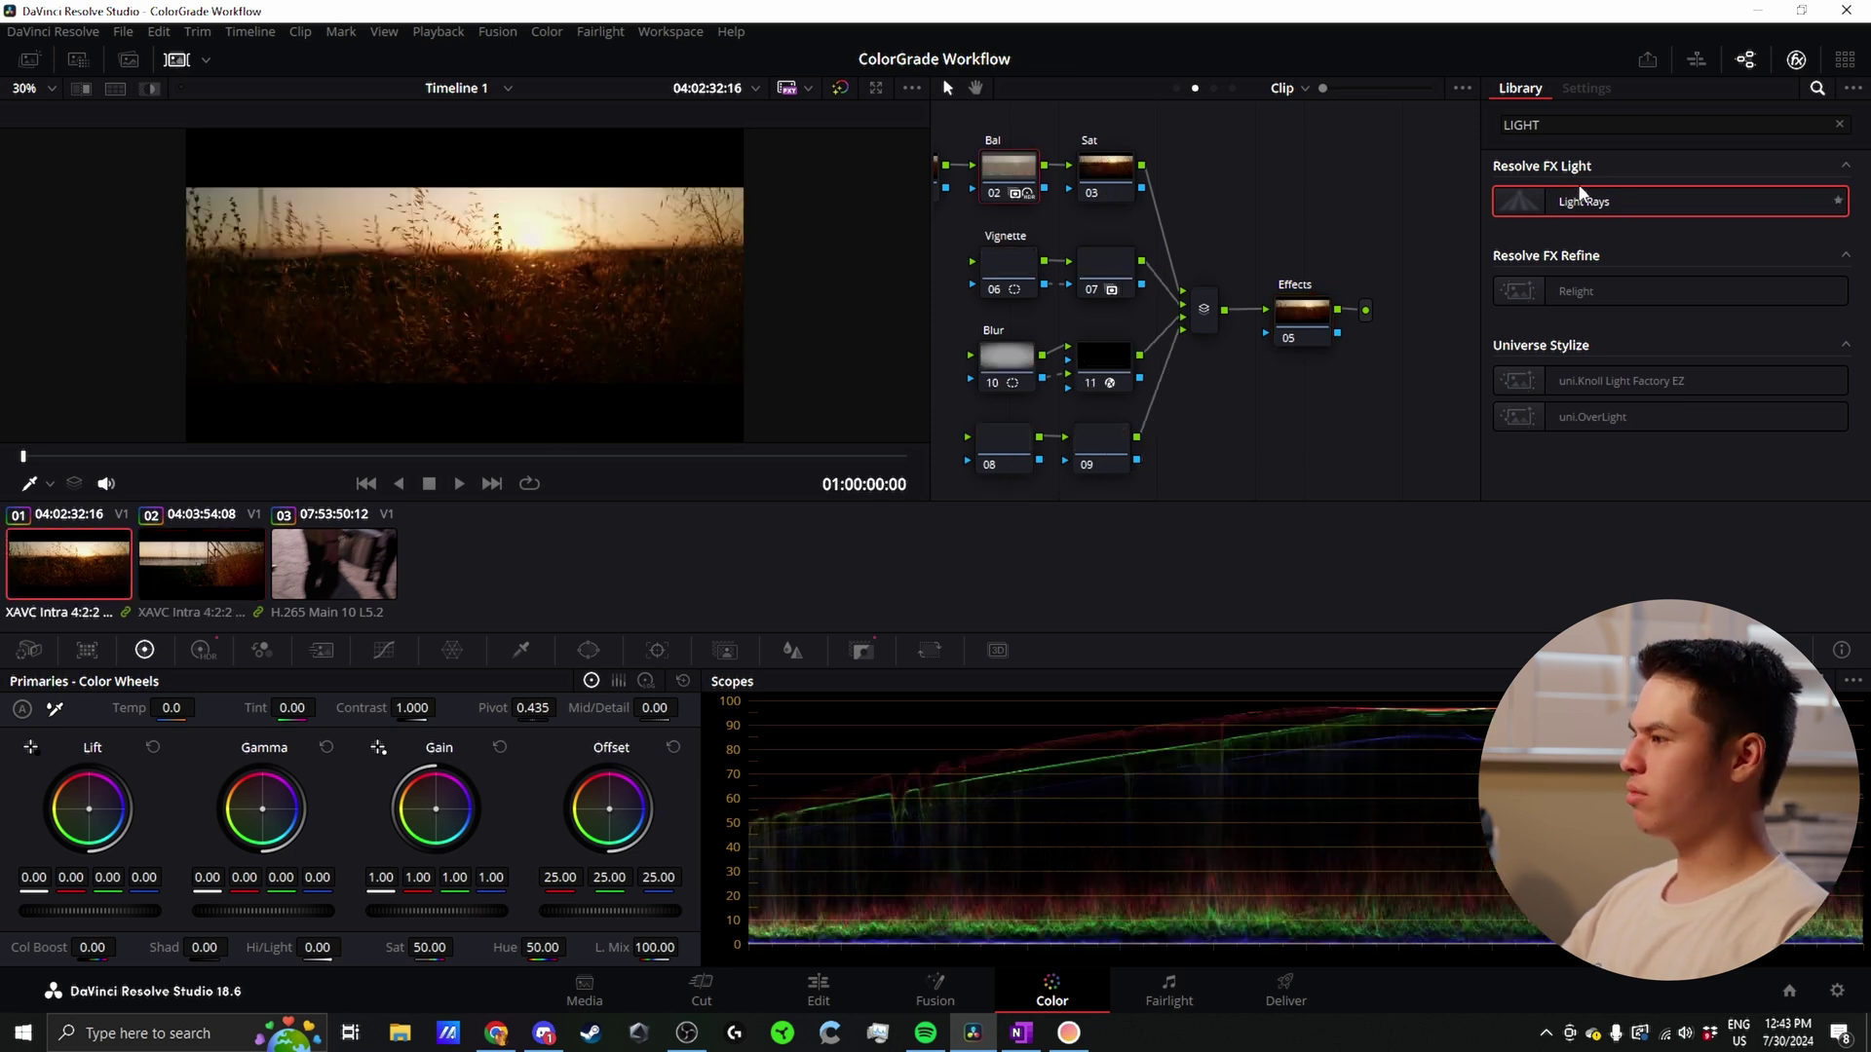
pyautogui.moveTo(1610, 195); pyautogui.dragTo(1303, 312)
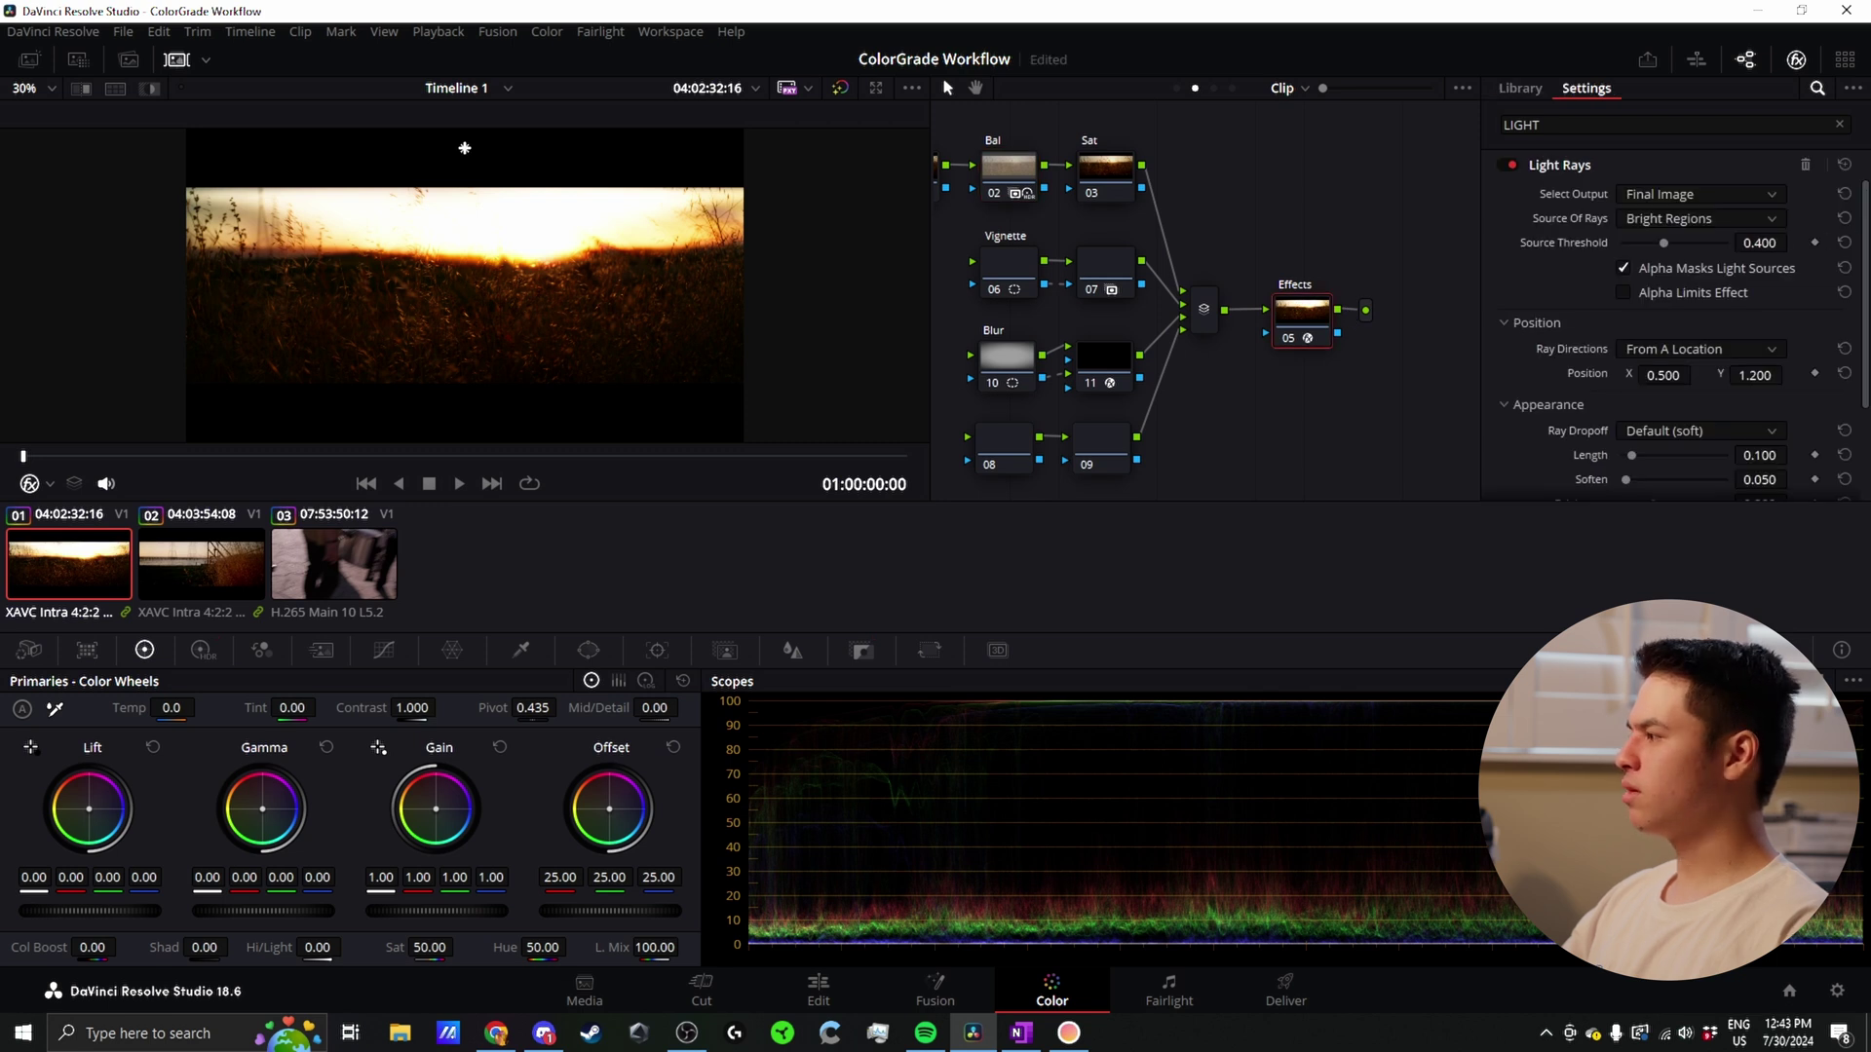
pyautogui.moveTo(1759, 243); pyautogui.dragTo(1832, 243)
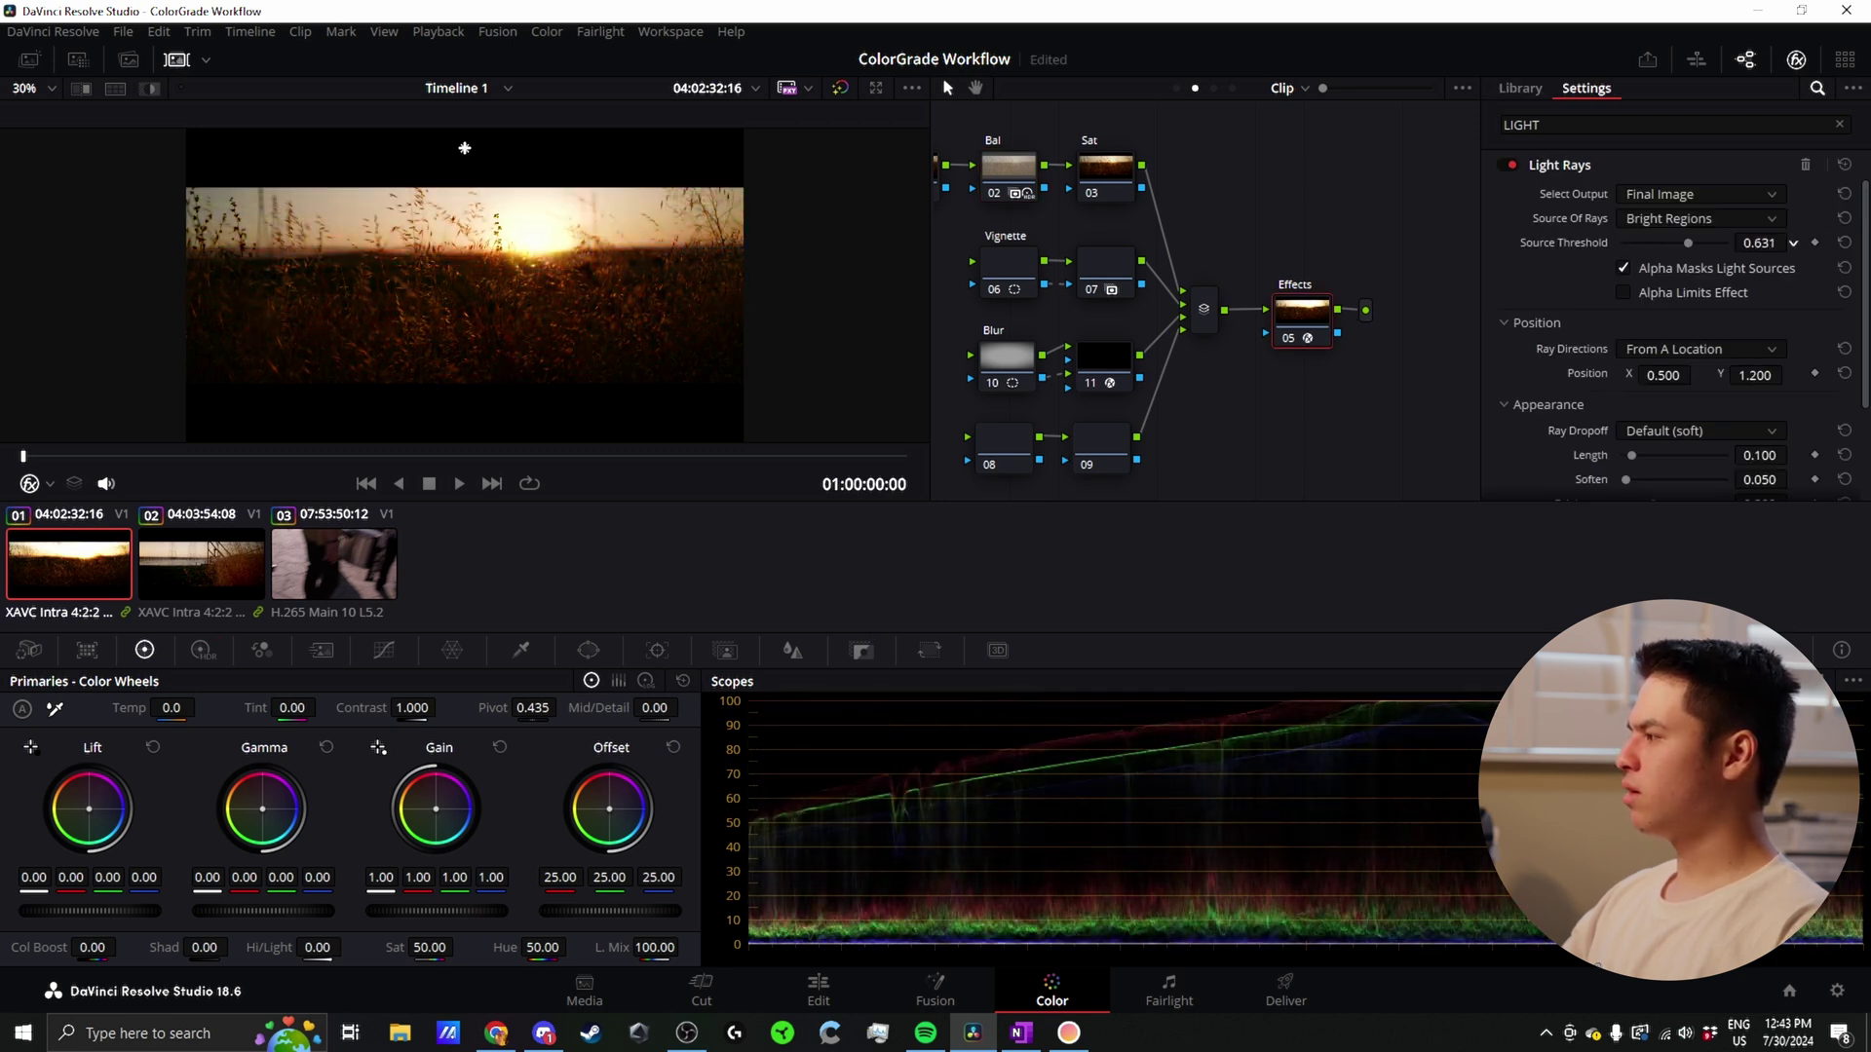
pyautogui.moveTo(1664, 375)
pyautogui.mouseDown()
pyautogui.moveTo(1647, 376)
pyautogui.moveTo(1708, 375)
pyautogui.mouseUp()
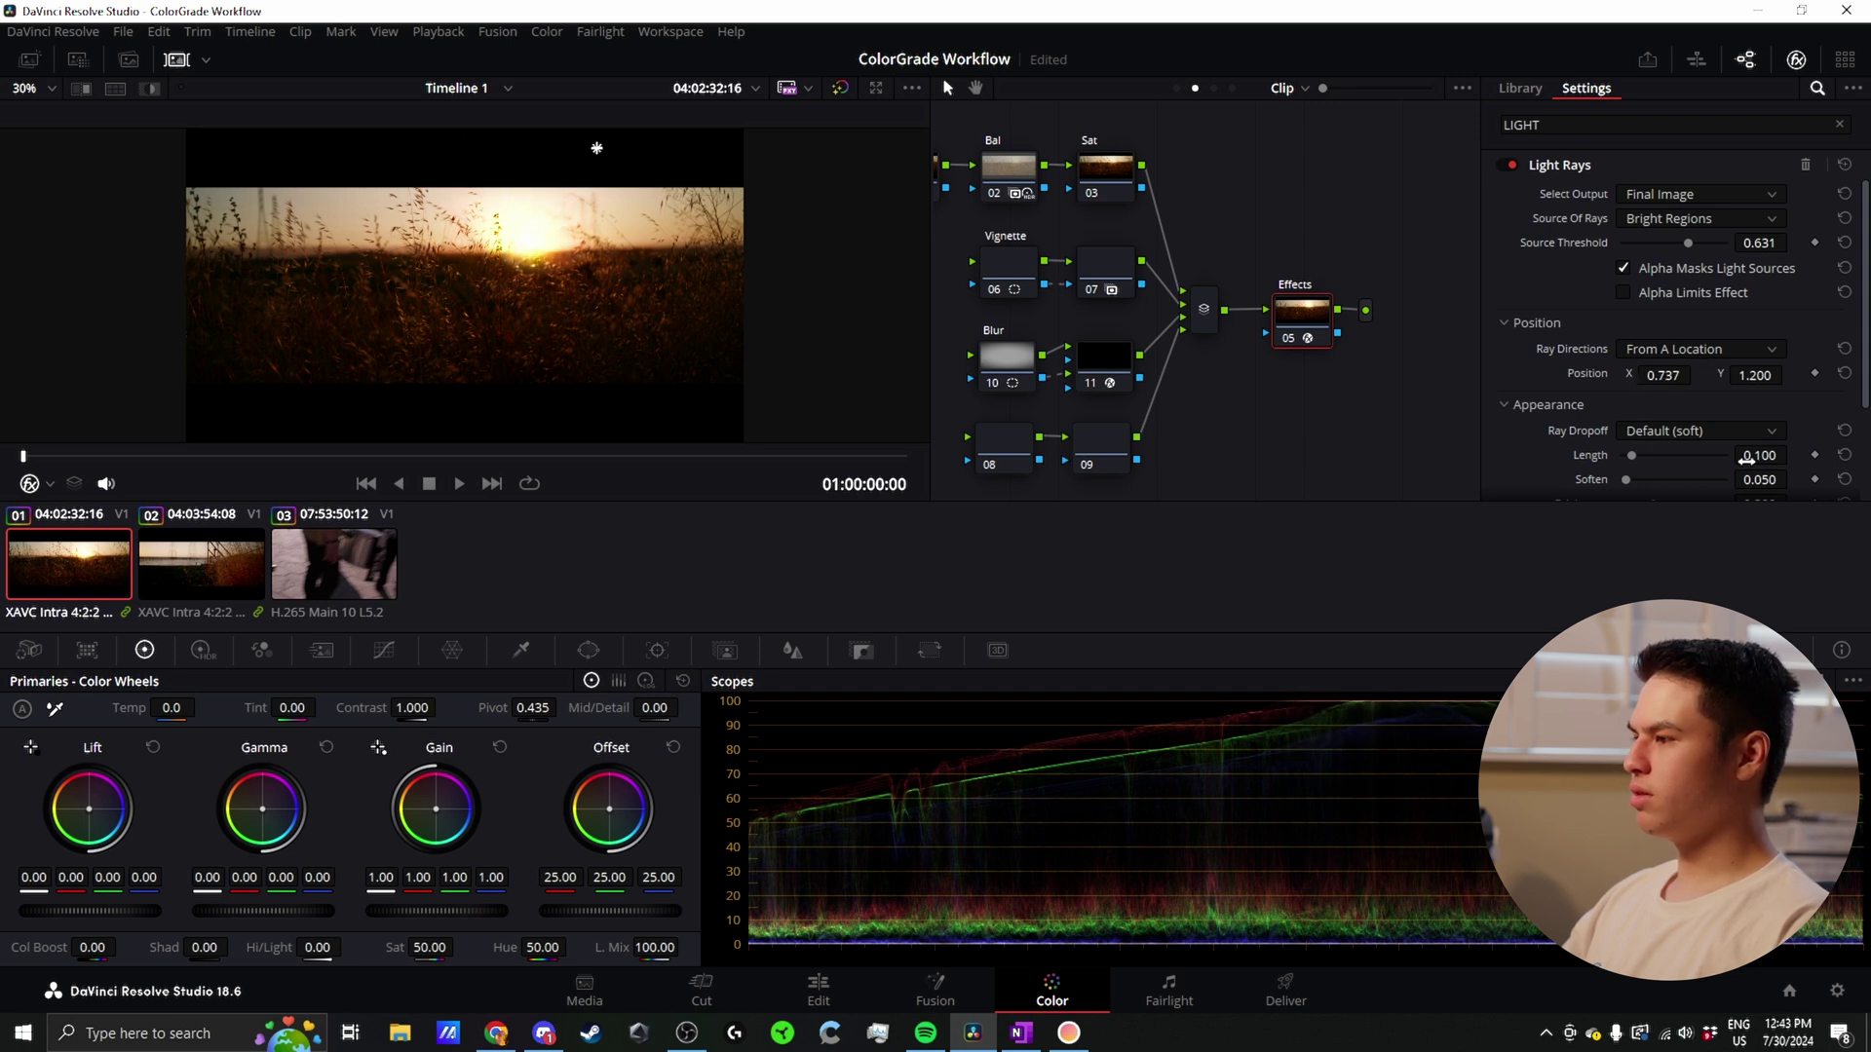
pyautogui.moveTo(1747, 458); pyautogui.dragTo(1813, 458)
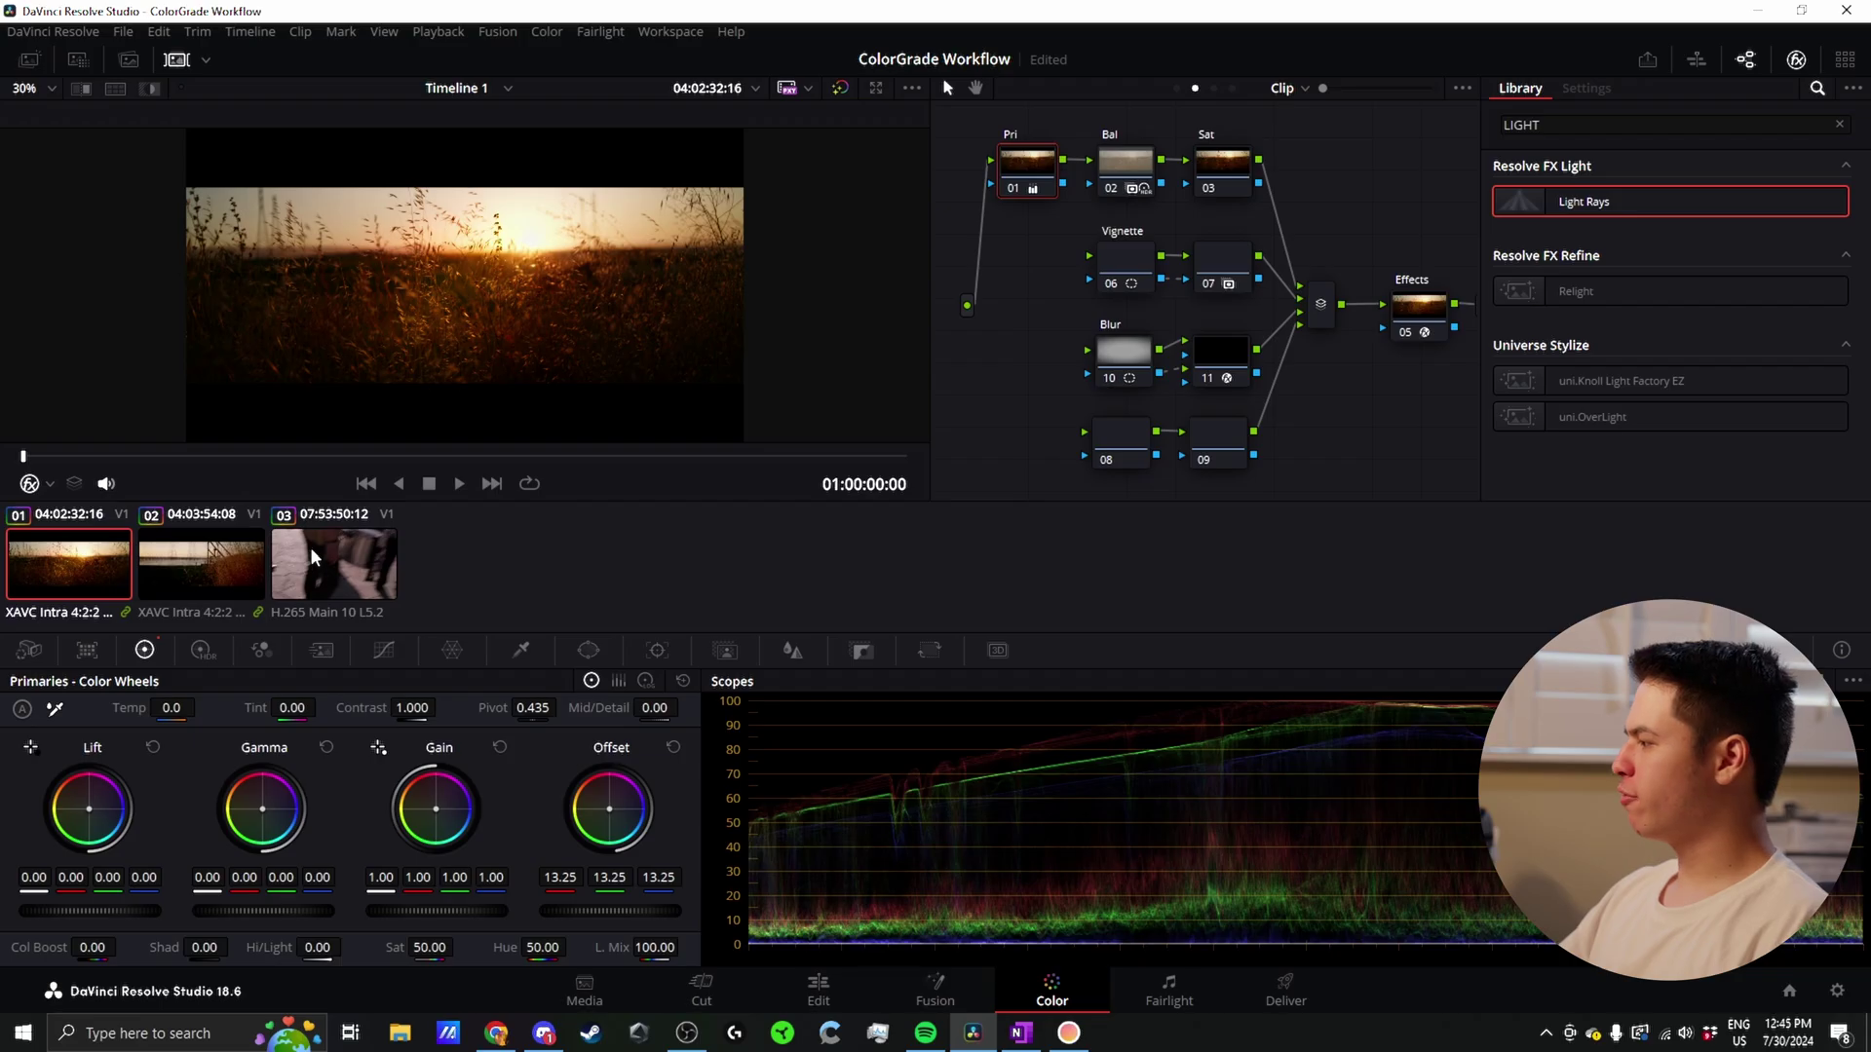
# Step: On the third (street) clip, drop Offset to 19.10 and view its Group Post-Clip graph
pyautogui.click(309, 547)
pyautogui.moveTo(419, 456); pyautogui.dragTo(484, 456)
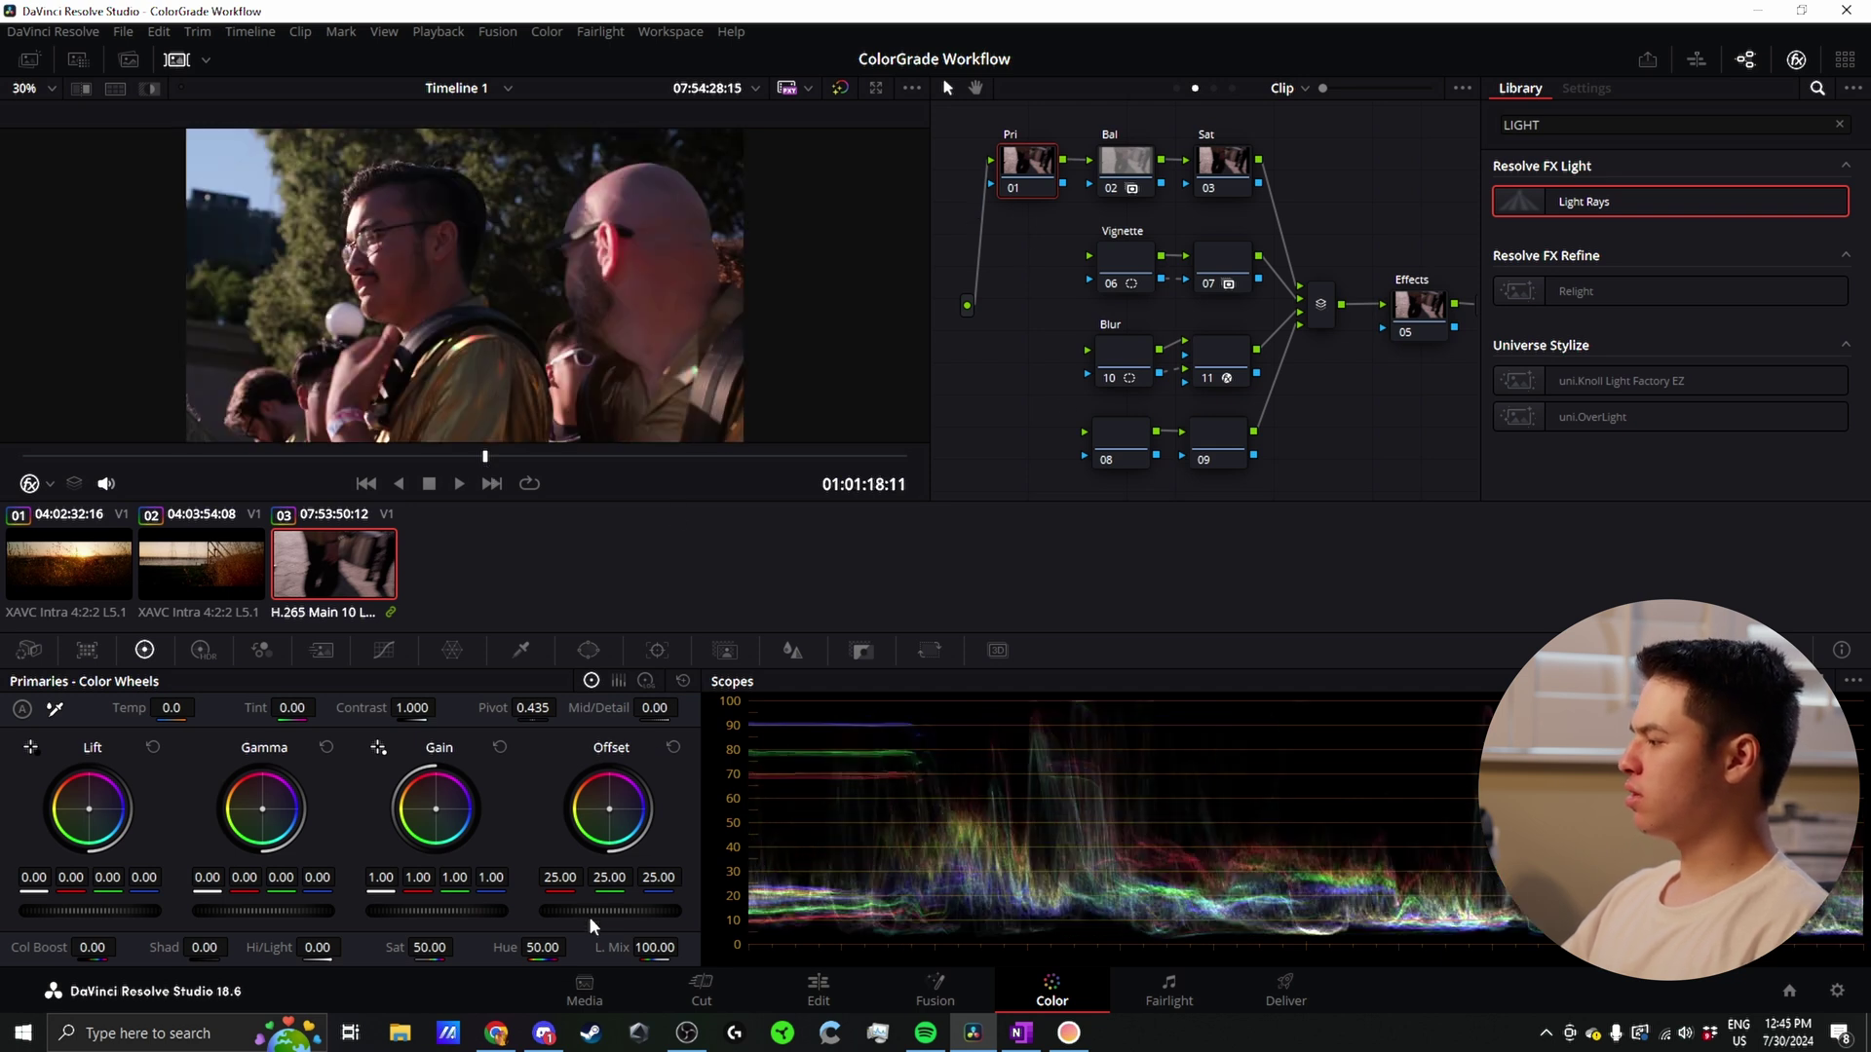
pyautogui.moveTo(588, 912); pyautogui.dragTo(570, 918)
pyautogui.click(1199, 91)
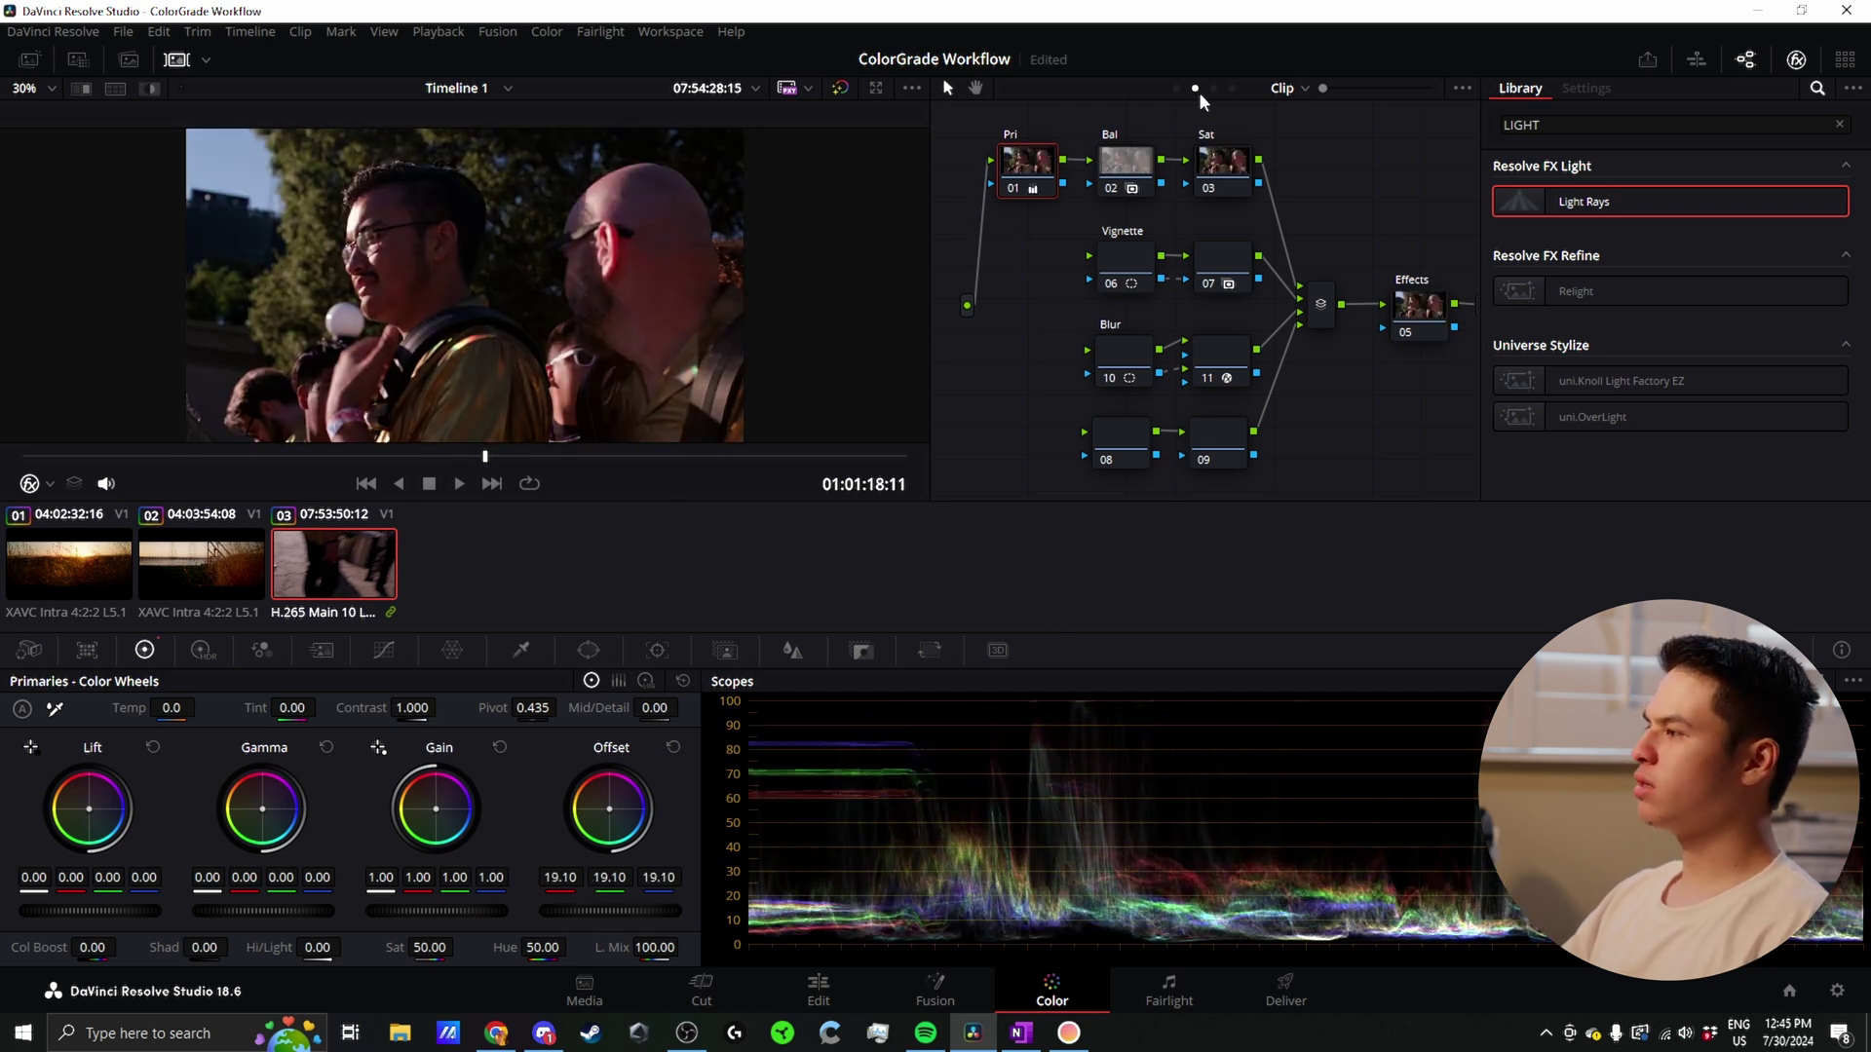
pyautogui.click(1208, 88)
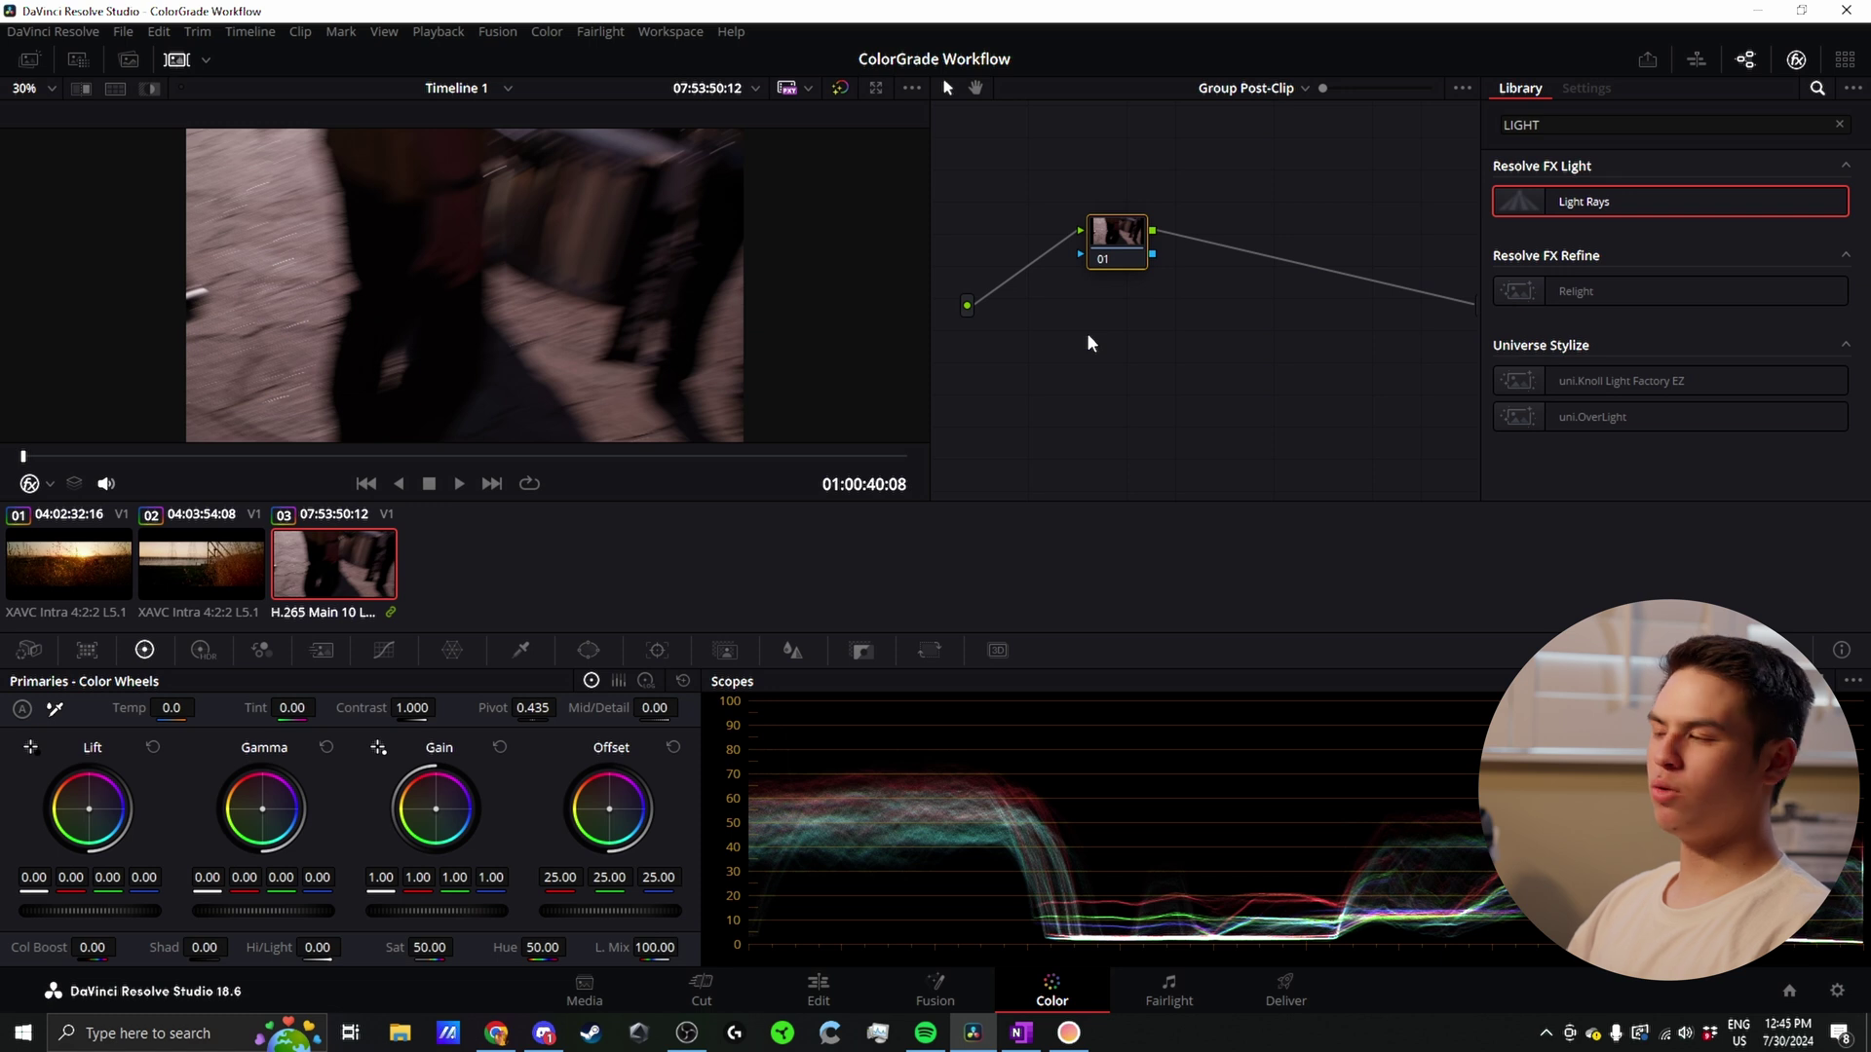
# Step: Add a timeline-level node and apply Film Grain to it from a 'Film' library search
pyautogui.click(1252, 89)
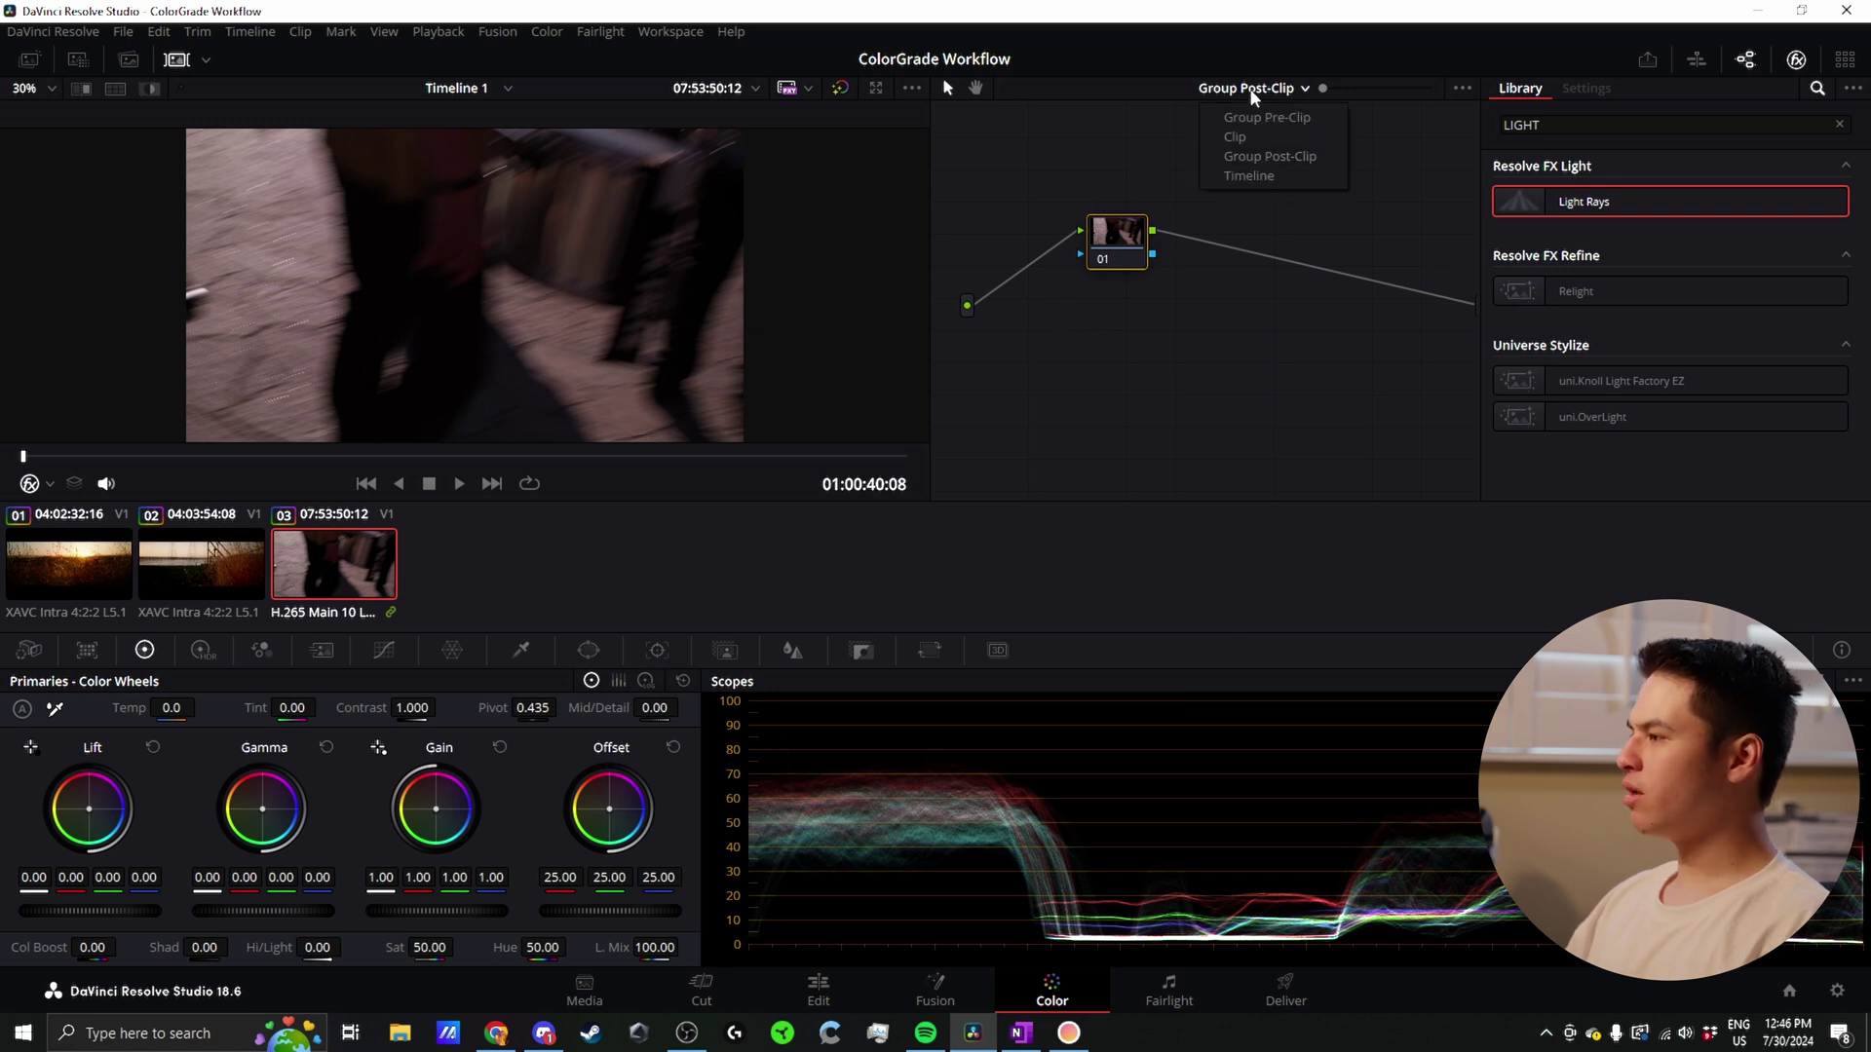
pyautogui.click(1270, 175)
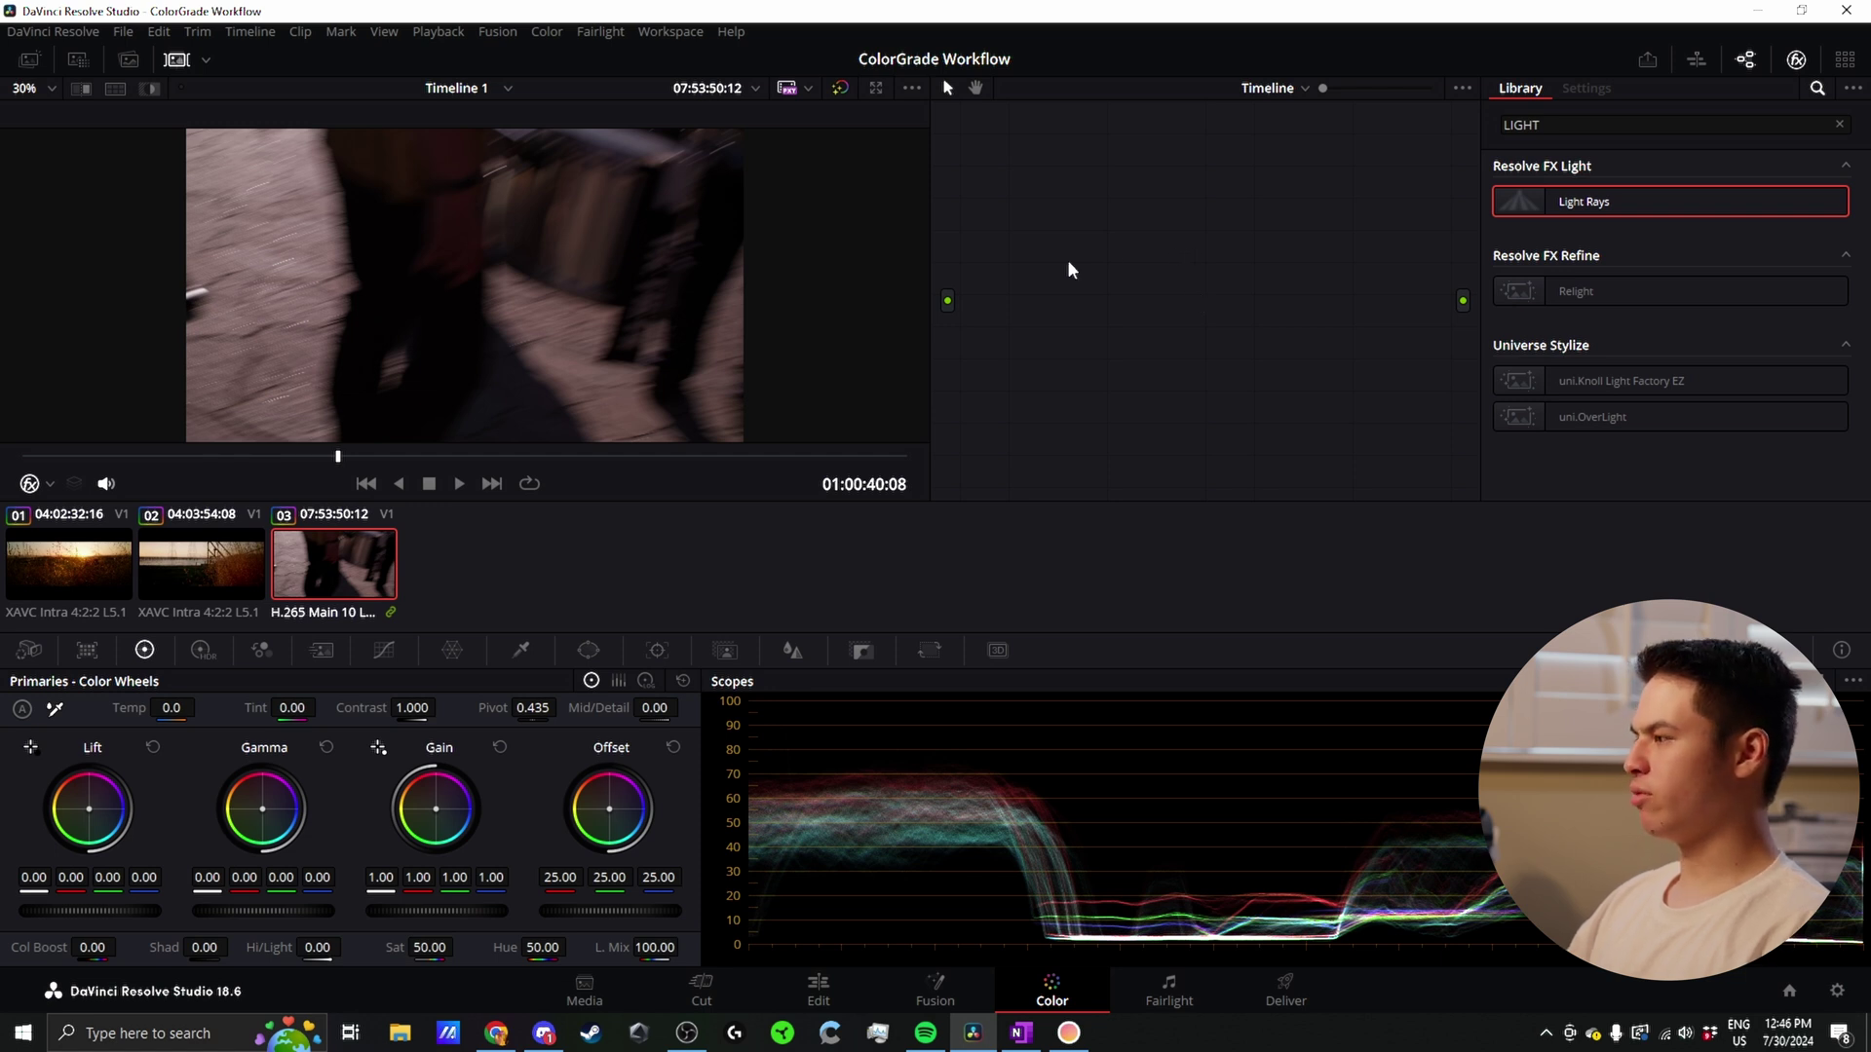
pyautogui.hotkey('alt', 's')
pyautogui.click(1750, 125)
pyautogui.write('F')
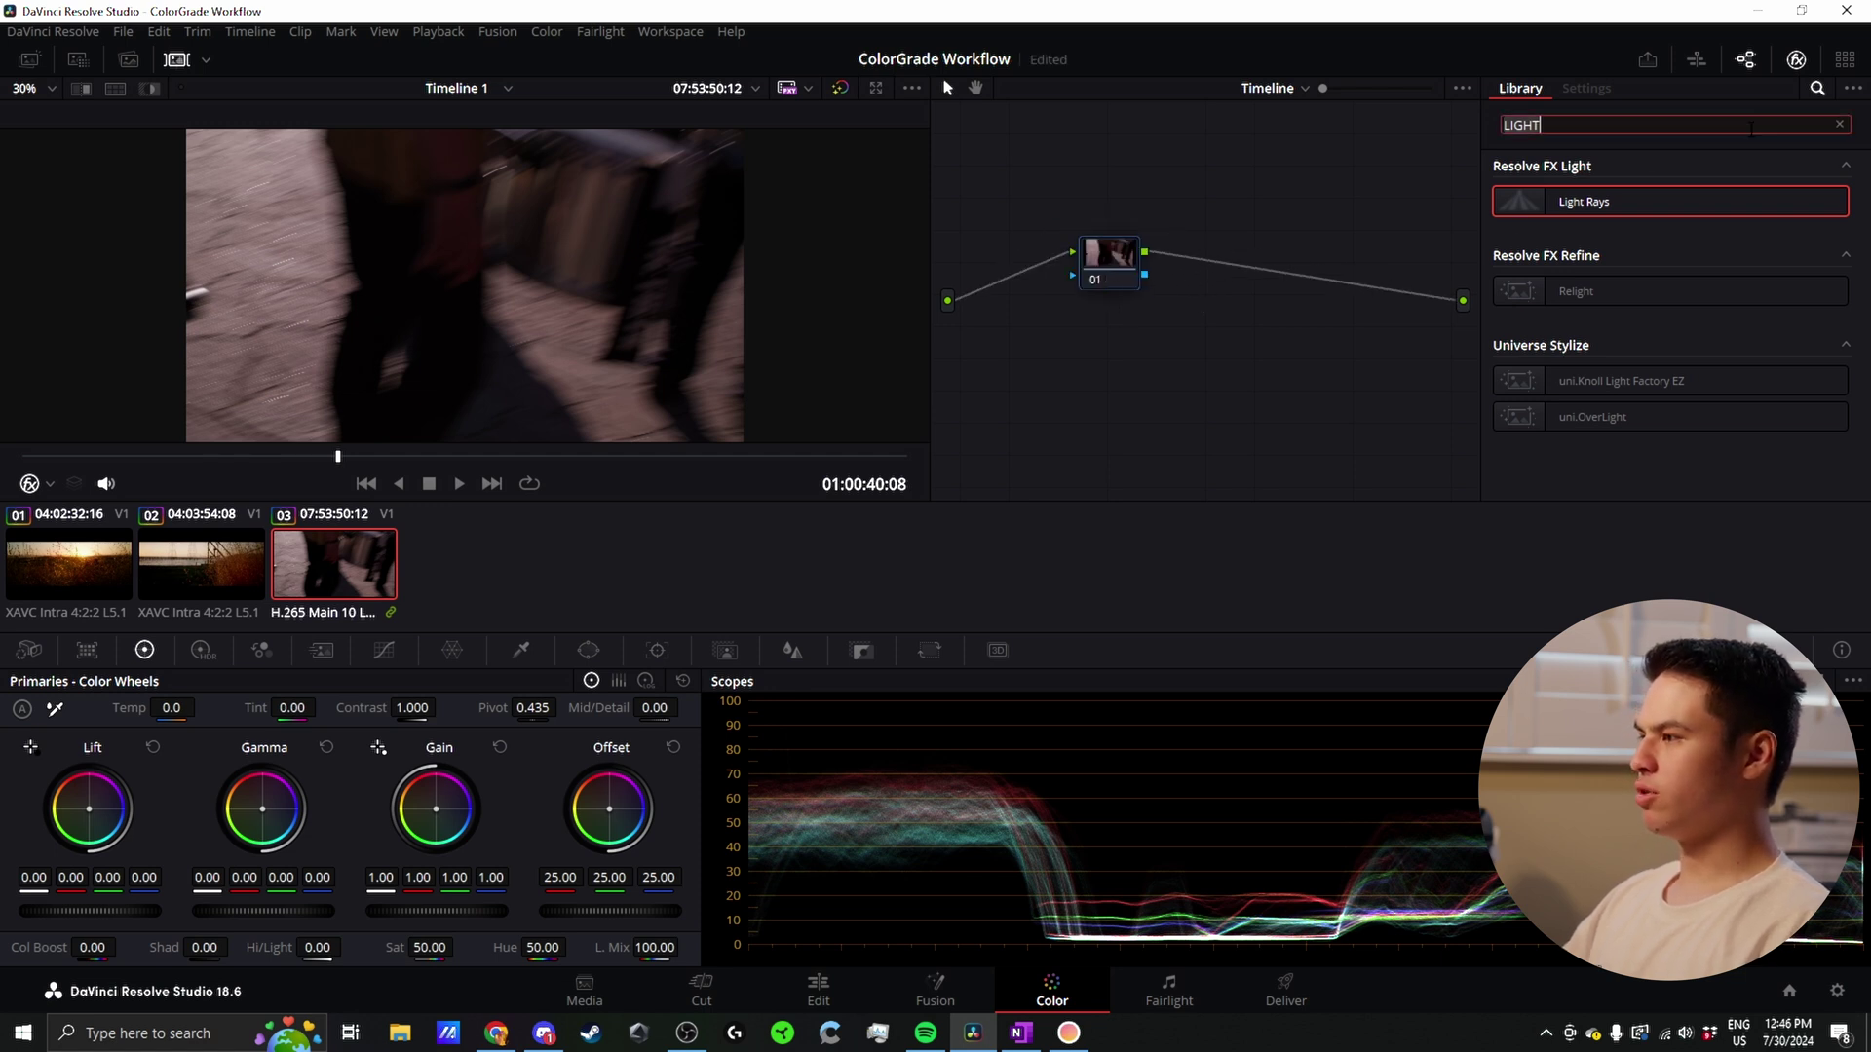
pyautogui.write('ilm')
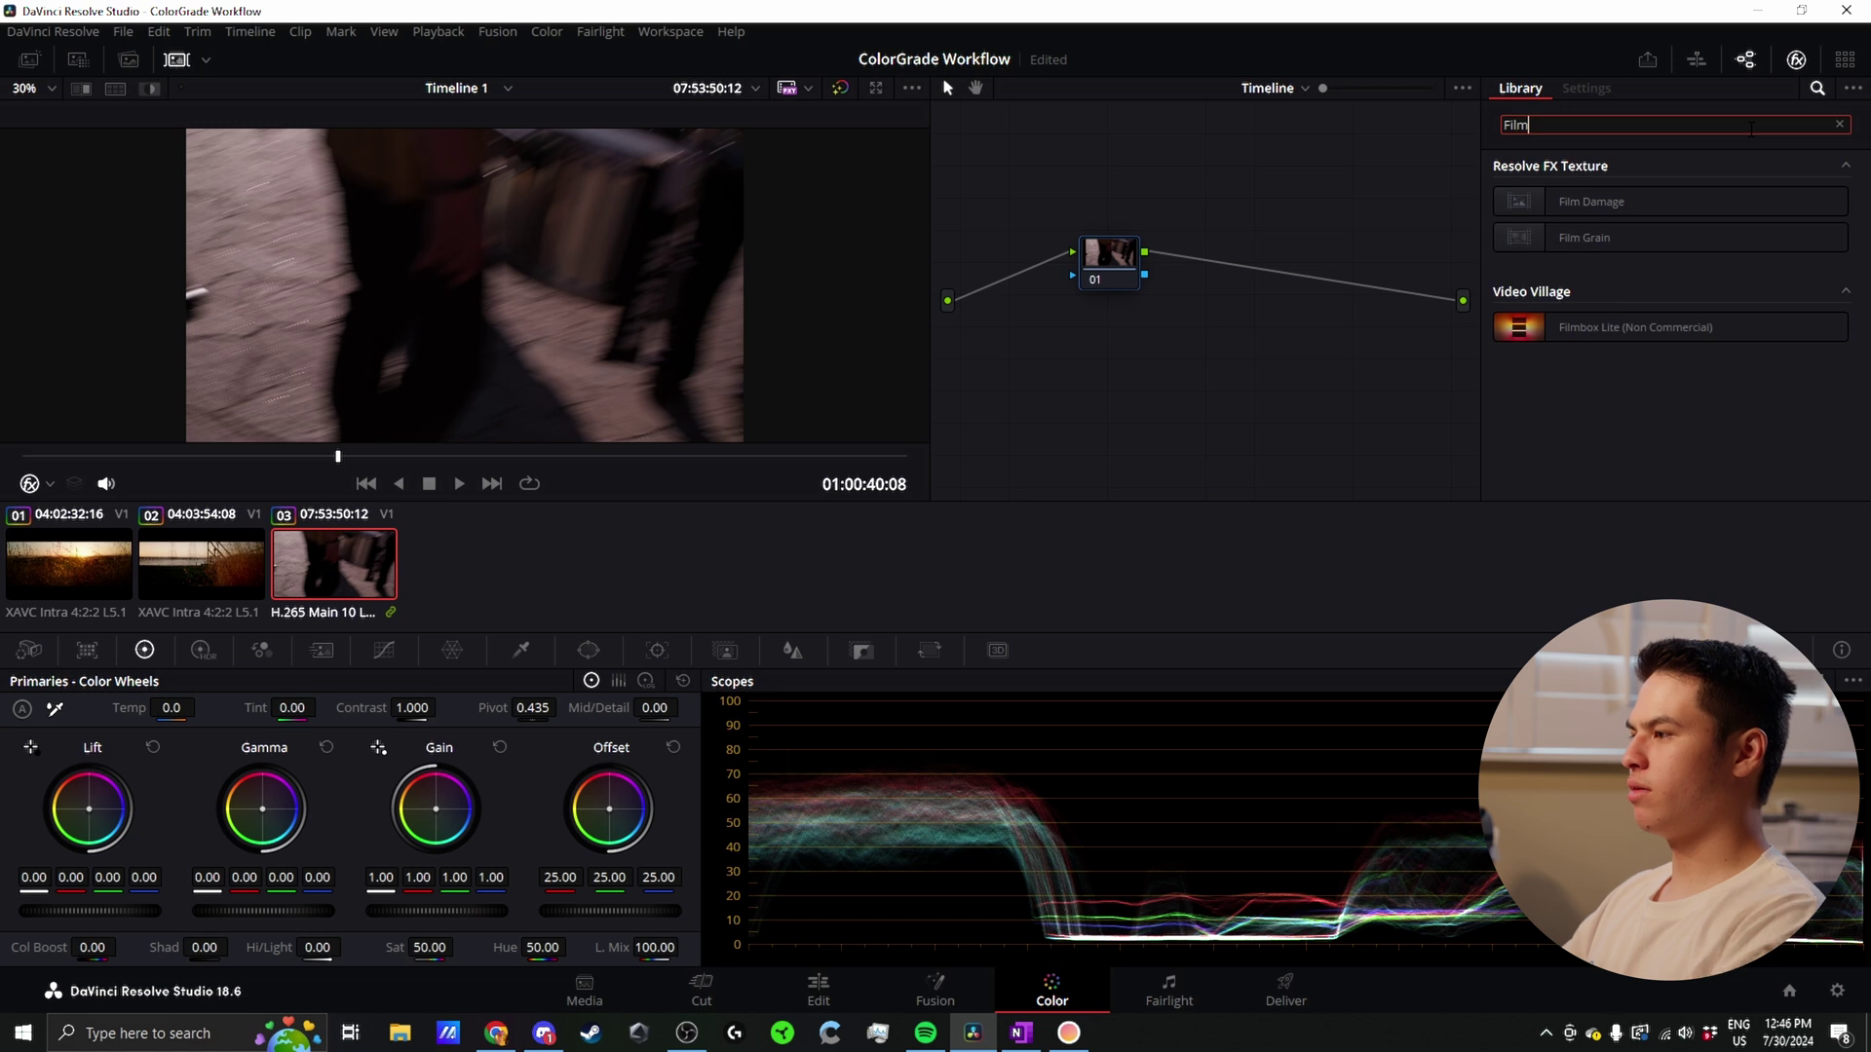
pyautogui.moveTo(1587, 238); pyautogui.dragTo(1184, 243)
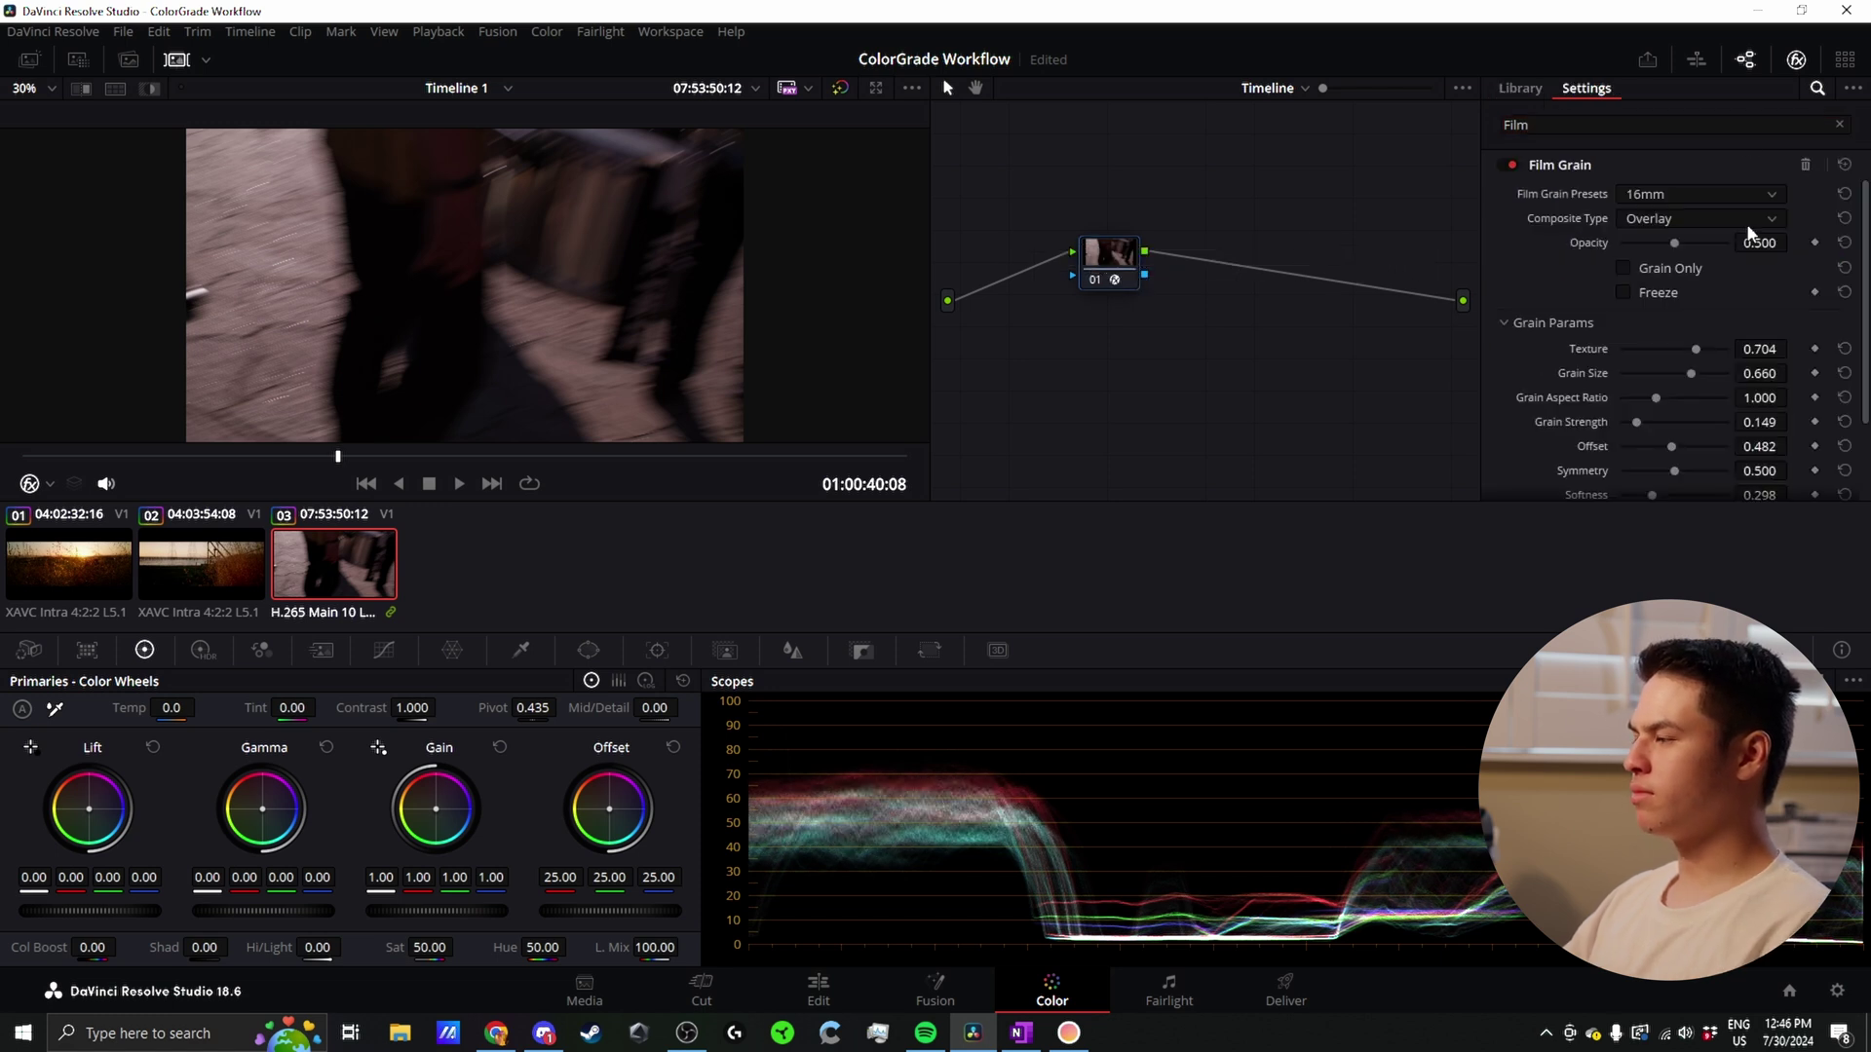